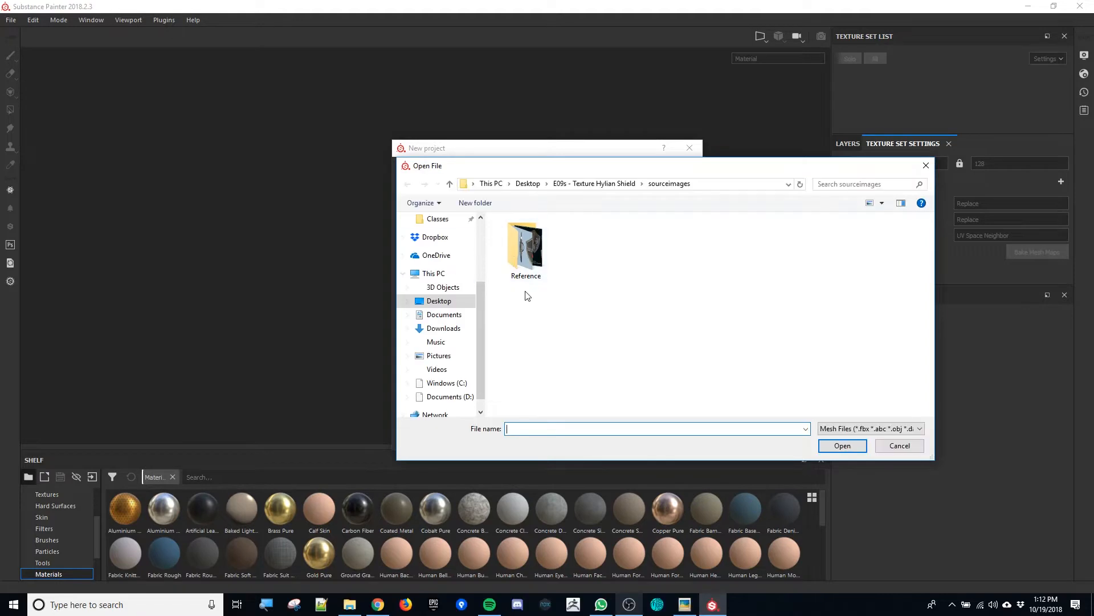
- Choose hylian_low.obj from the export folder of E09s - Texture Hylian Shield as the new project's mesh
{"action": "left_click", "coordinate": [585, 184]}
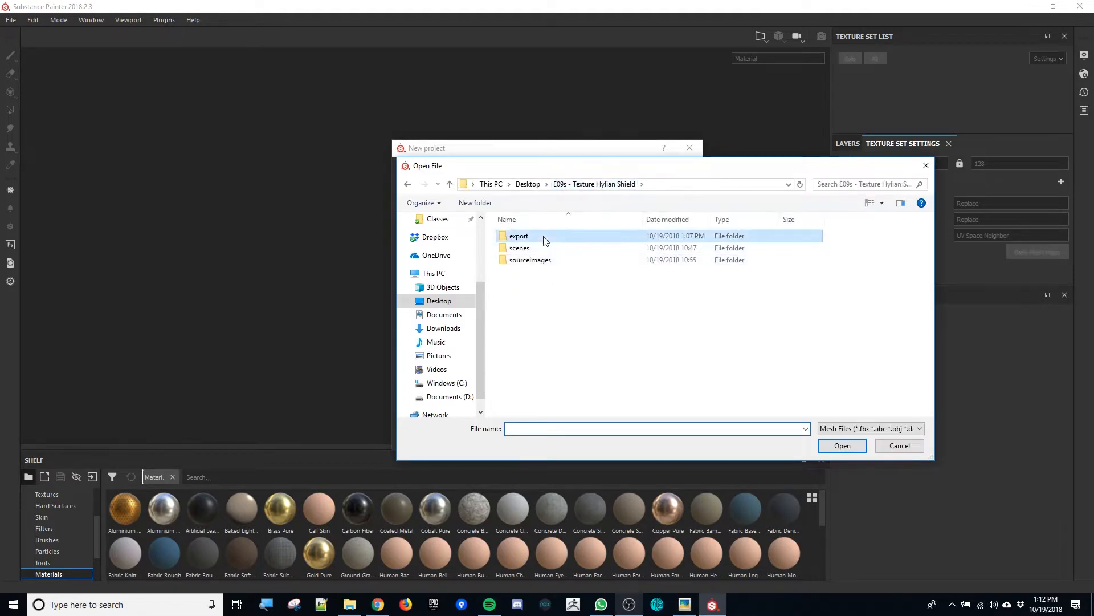
{"action": "double_click", "coordinate": [540, 236]}
{"action": "left_click", "coordinate": [600, 262]}
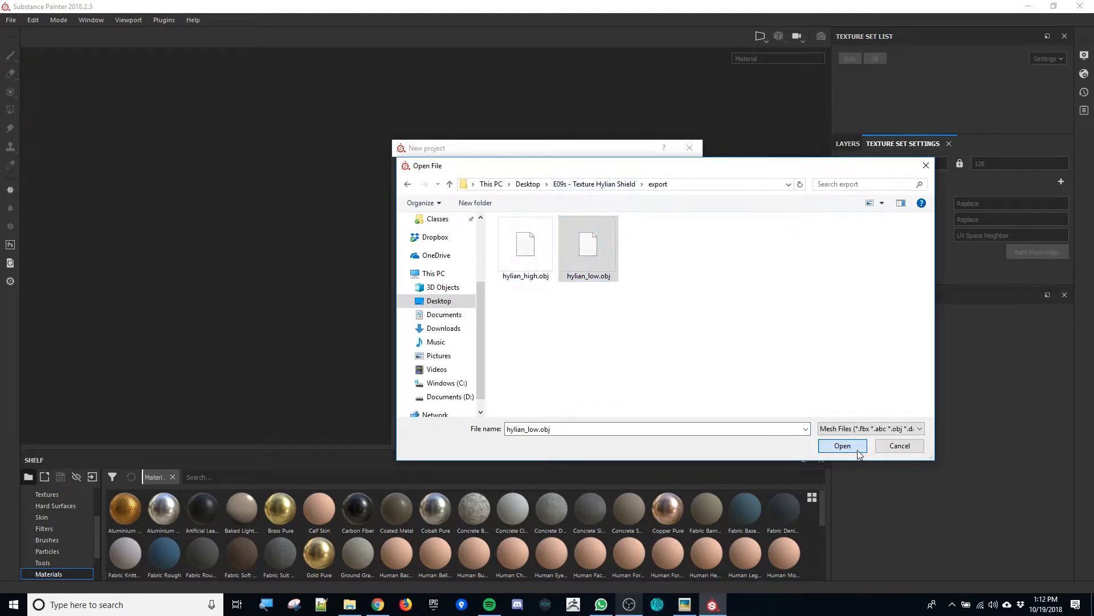
{"action": "left_click", "coordinate": [855, 448]}
- Add T_HylianShield_ColorMap.png from the sourceimages folder to the new project's imported maps and create the project
{"action": "left_click", "coordinate": [596, 318]}
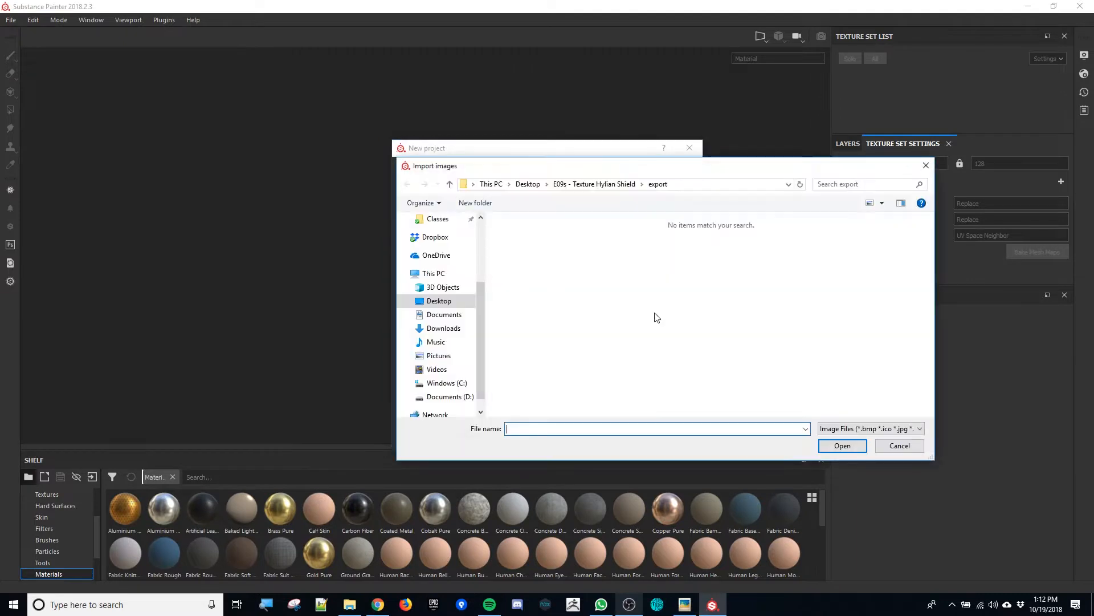
{"action": "left_click", "coordinate": [590, 185]}
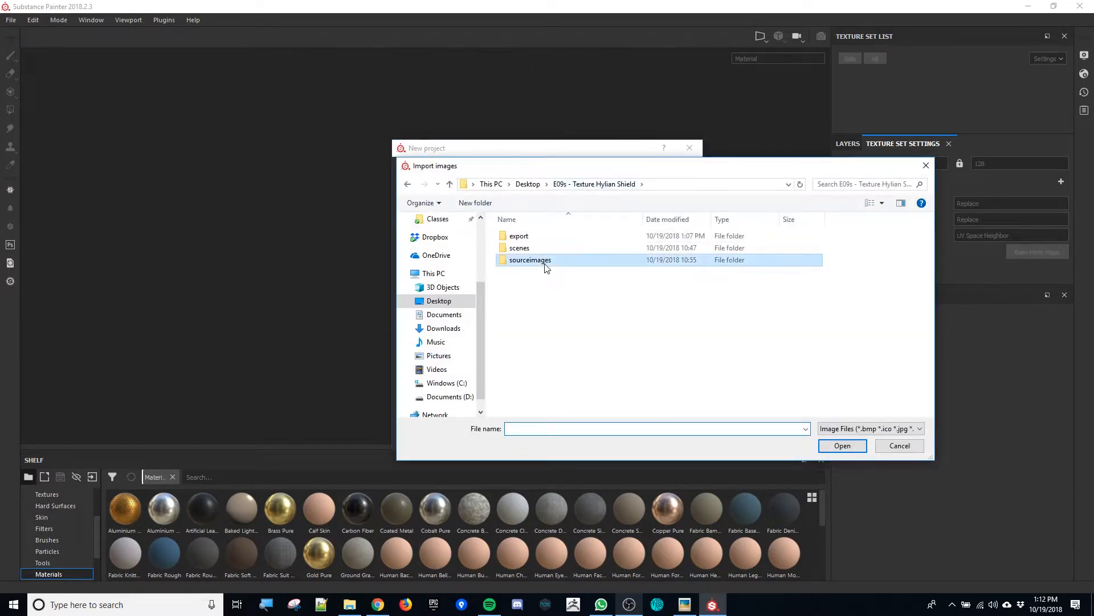
{"action": "double_click", "coordinate": [536, 263]}
{"action": "left_click", "coordinate": [775, 248]}
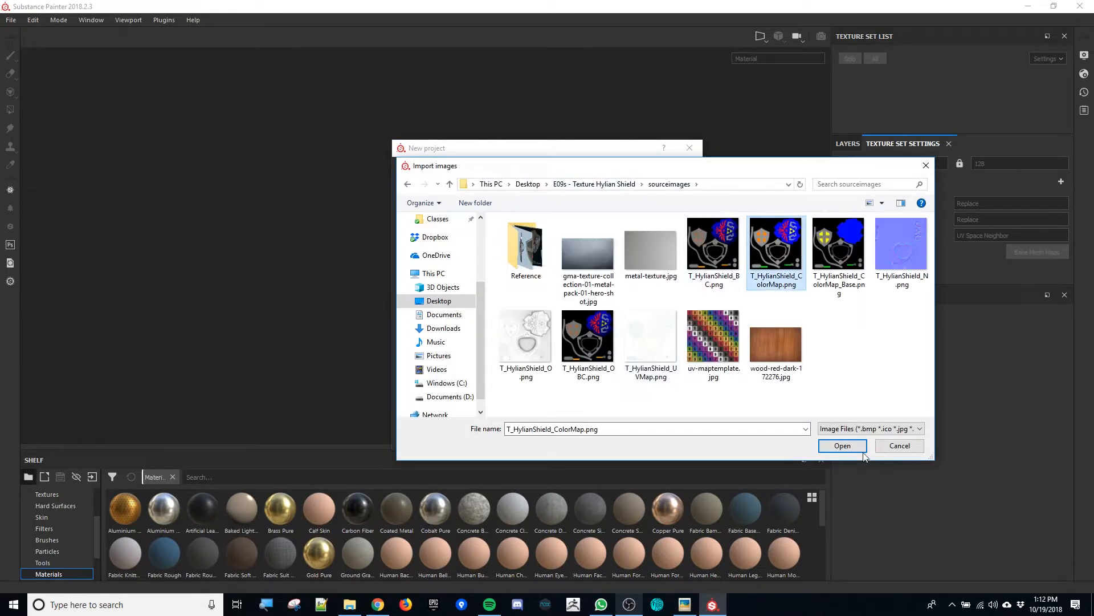
{"action": "left_click", "coordinate": [843, 445]}
{"action": "left_click", "coordinate": [599, 436]}
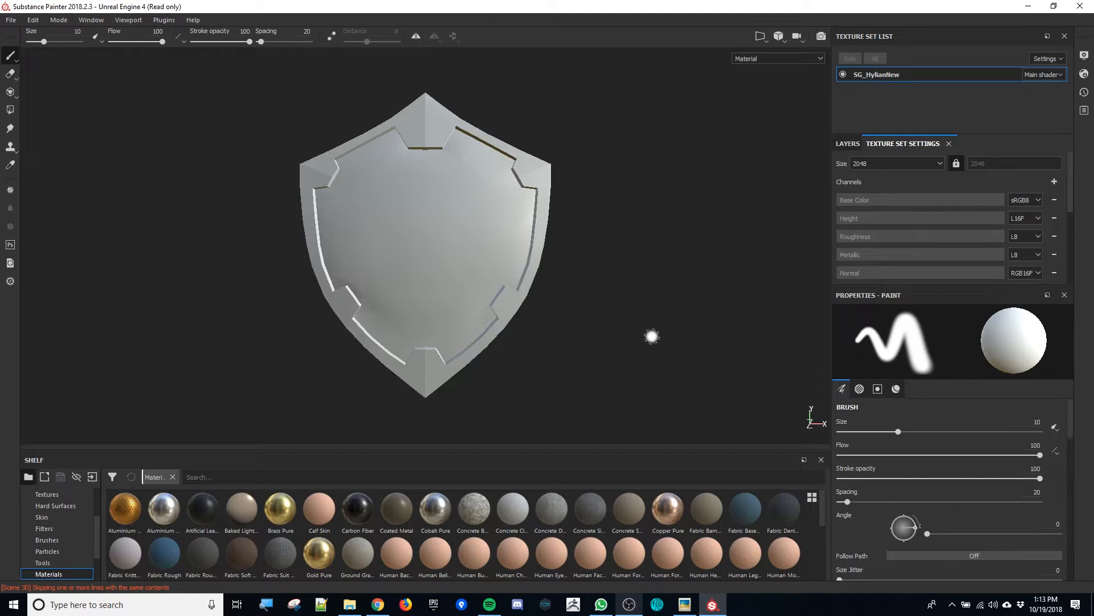
- Add the Gold Pure material as a fill layer beneath Layer 1 on the shield
{"action": "mouse_move", "coordinate": [652, 335]}
{"action": "left_mouse_down", "text": "alt"}
{"action": "mouse_move", "coordinate": [435, 359]}
{"action": "mouse_move", "coordinate": [215, 364]}
{"action": "mouse_move", "coordinate": [584, 348]}
{"action": "mouse_move", "coordinate": [752, 354]}
{"action": "mouse_move", "coordinate": [602, 365]}
{"action": "left_mouse_up", "text": "alt"}
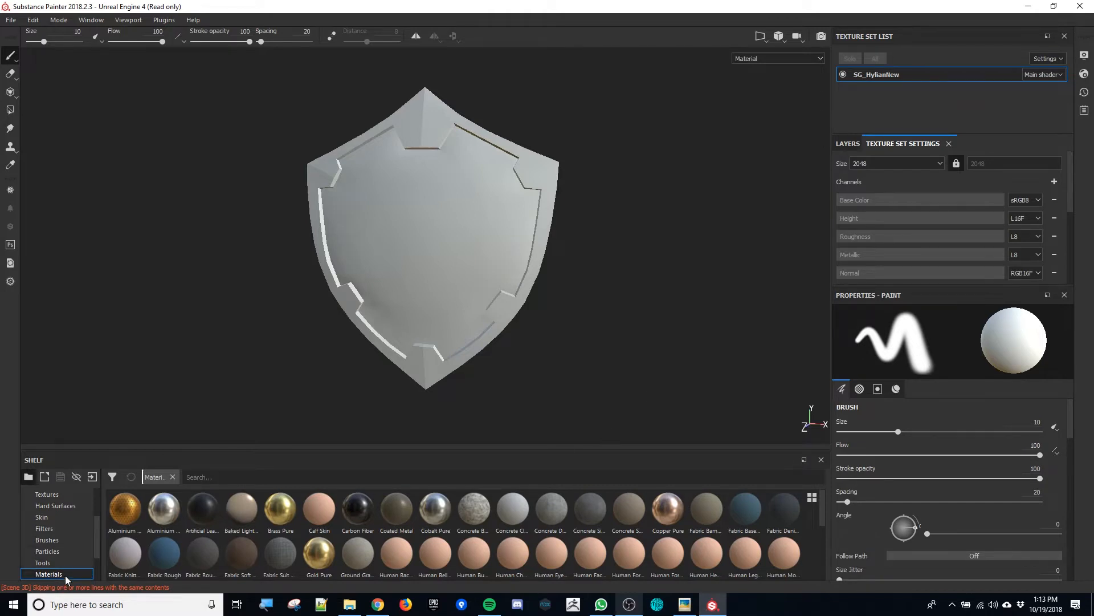
{"action": "left_click", "coordinate": [848, 144]}
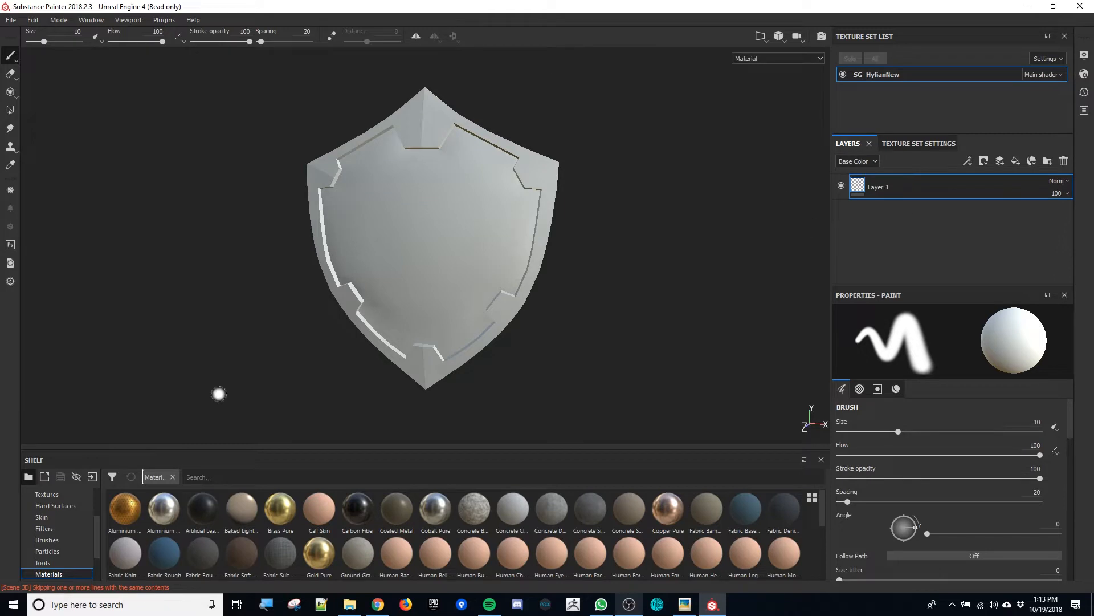
{"action": "left_click_drag", "start_coordinate": [321, 563], "coordinate": [955, 238]}
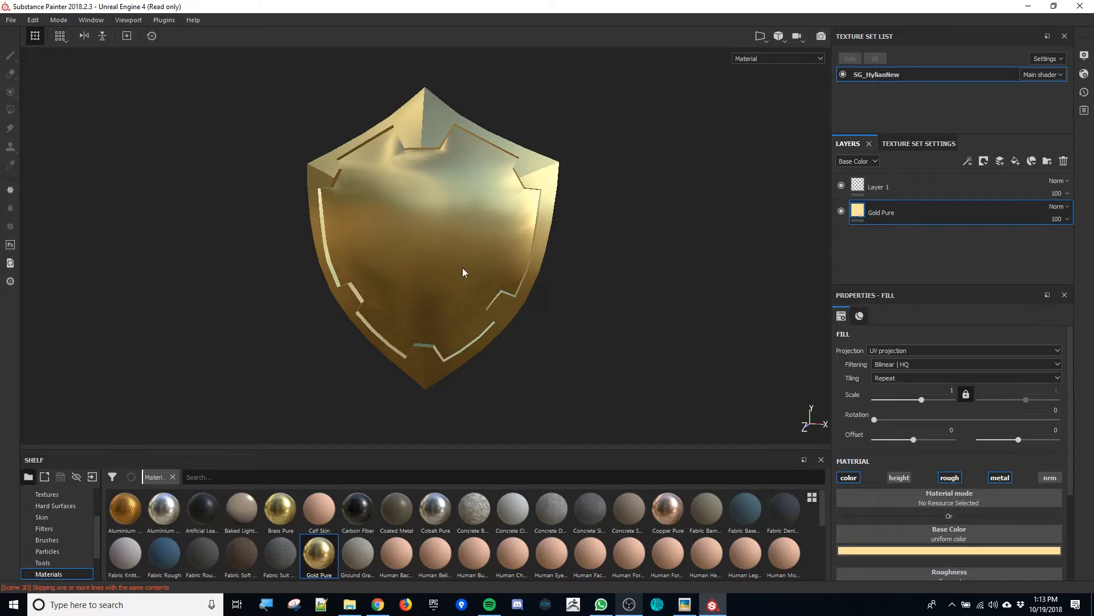
- Test the Gold Pure fill's roughness at 1 and leave it at 0
{"action": "scroll", "coordinate": [983, 462], "scroll_direction": "down", "scroll_amount": 3}
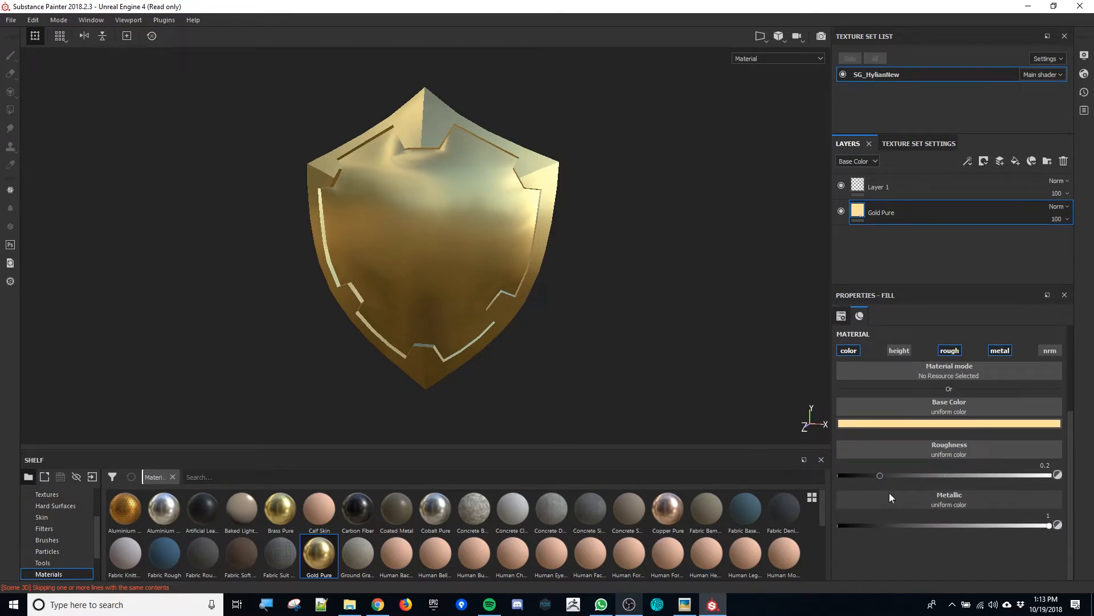
{"action": "left_click_drag", "start_coordinate": [880, 476], "coordinate": [1072, 479]}
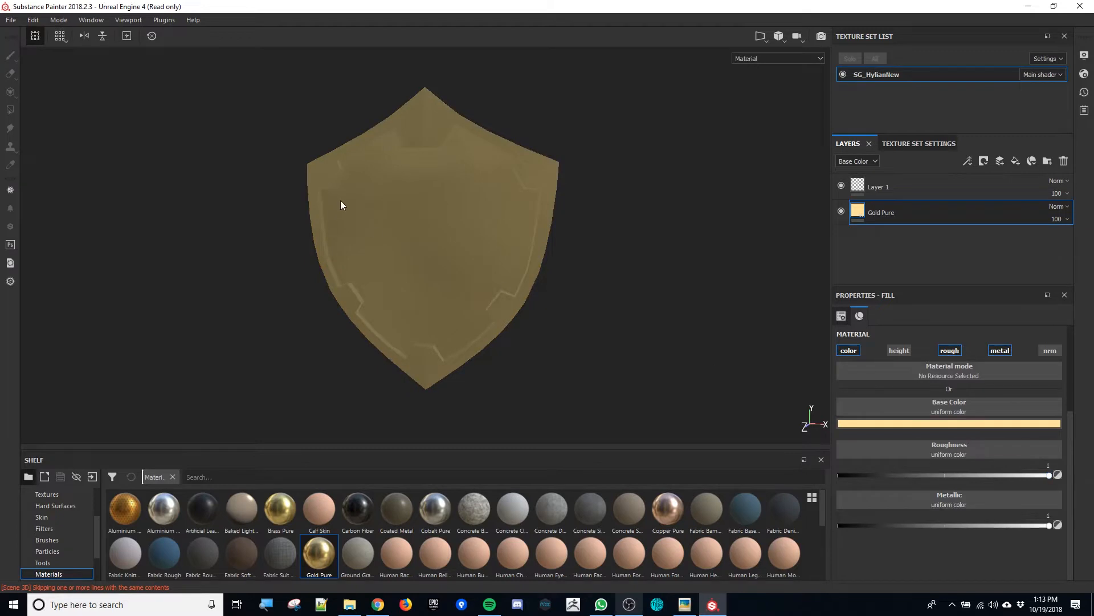
{"action": "left_click_drag", "start_coordinate": [269, 334], "coordinate": [305, 336], "text": "alt"}
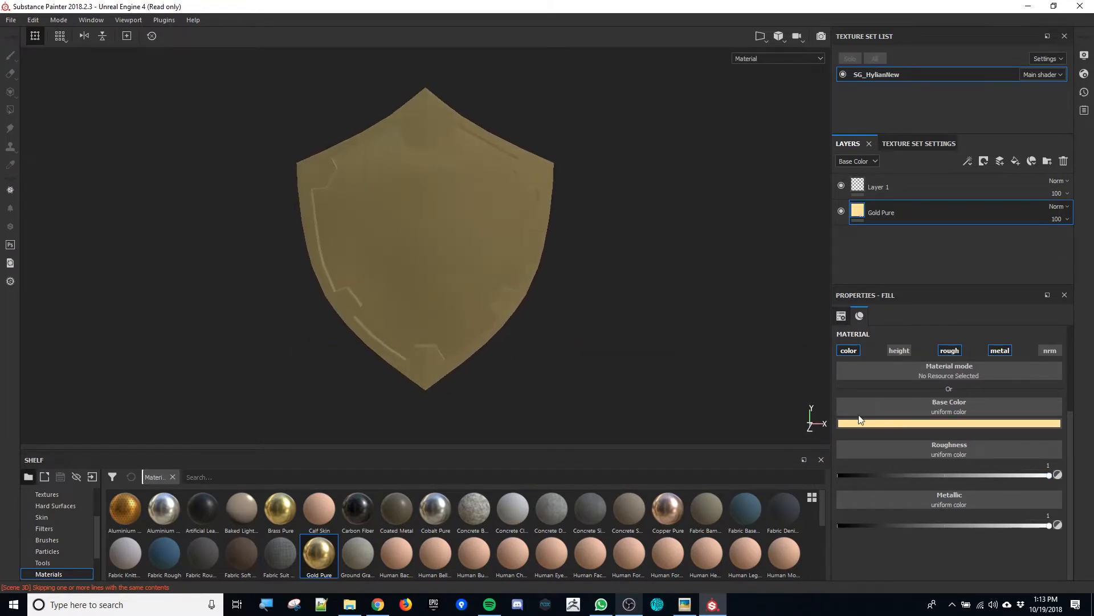
{"action": "left_click_drag", "start_coordinate": [1048, 475], "coordinate": [779, 468]}
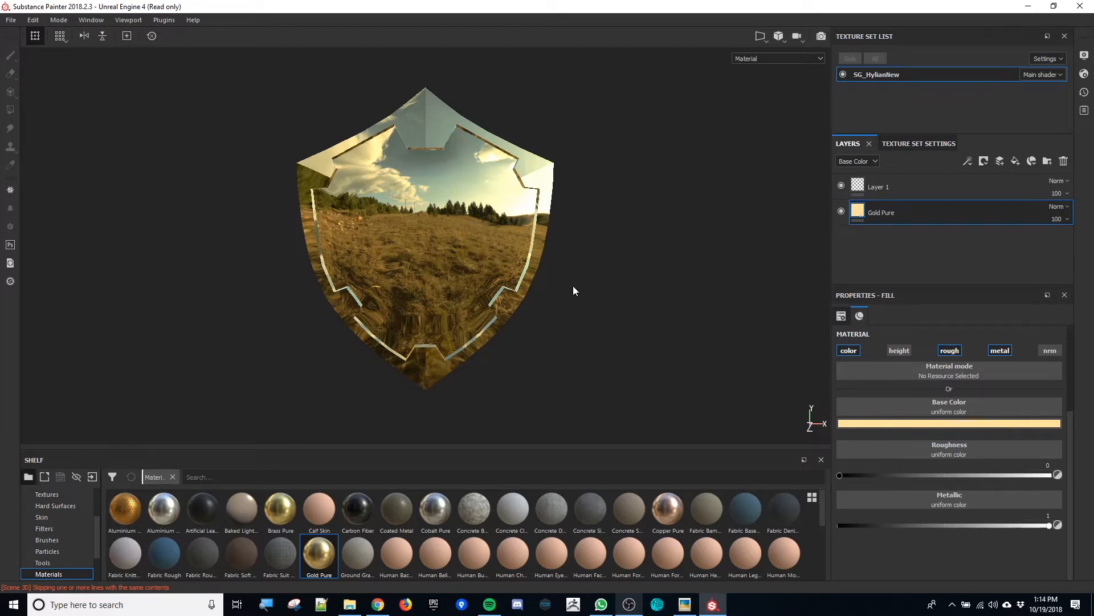
- Try the bonifacio_st environment on the shield, replace it with the villa_nova environment, and rotate the environment lighting
{"action": "scroll", "coordinate": [64, 574], "scroll_direction": "down", "scroll_amount": 2}
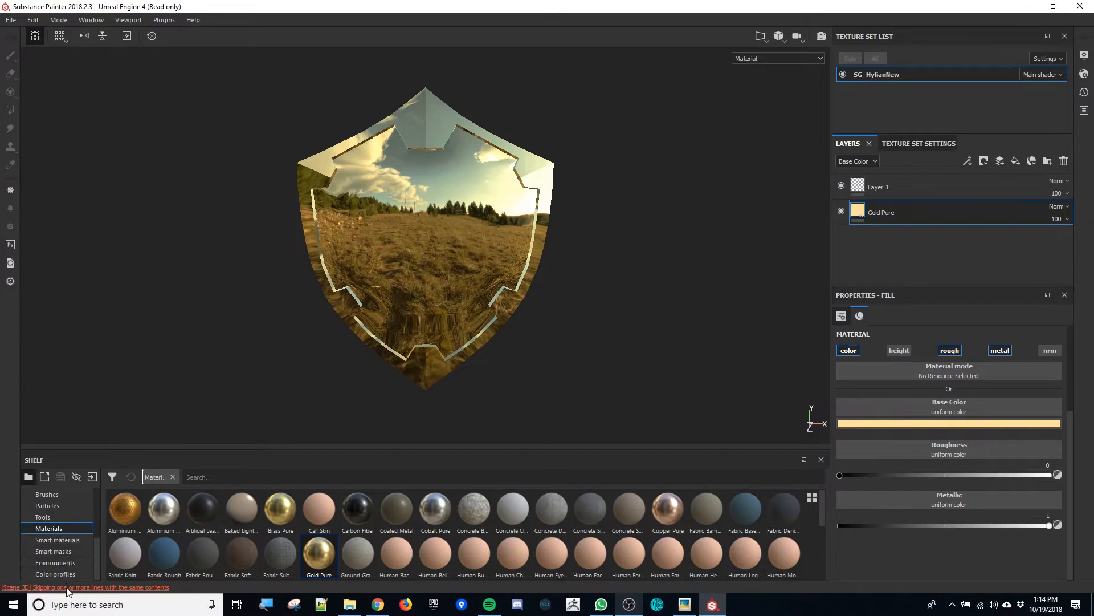
{"action": "left_click", "coordinate": [67, 563]}
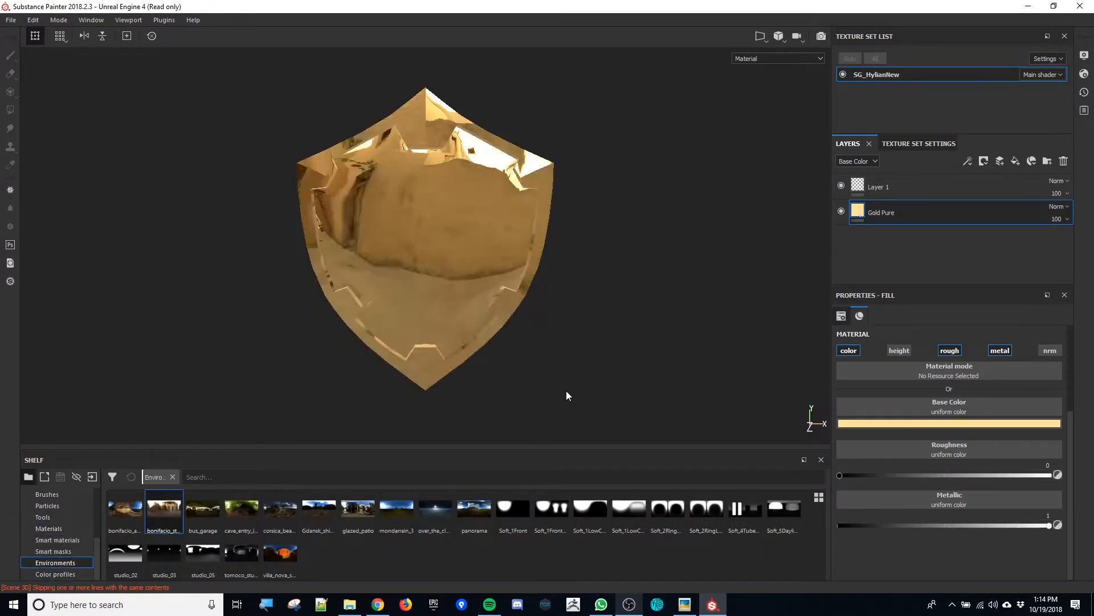
{"action": "left_click_drag", "start_coordinate": [614, 378], "coordinate": [671, 357], "text": "alt"}
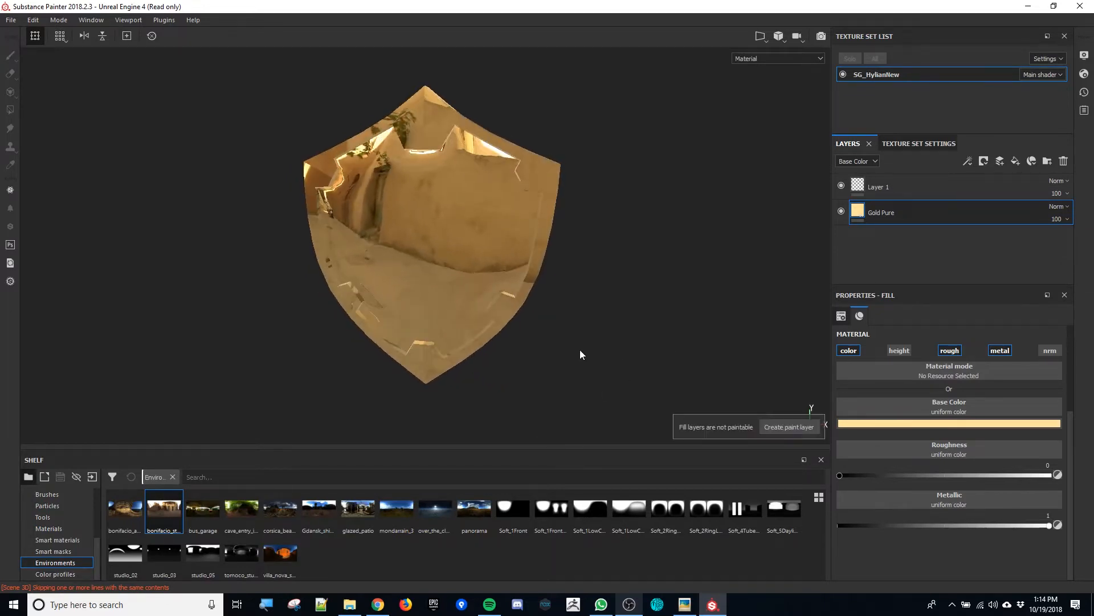
{"action": "mouse_move", "coordinate": [579, 354]}
{"action": "right_mouse_down", "text": "shift"}
{"action": "mouse_move", "coordinate": [718, 320]}
{"action": "mouse_move", "coordinate": [561, 326]}
{"action": "right_mouse_up", "text": "shift"}
{"action": "left_click_drag", "start_coordinate": [286, 557], "coordinate": [641, 319]}
{"action": "right_click_drag", "start_coordinate": [596, 353], "coordinate": [500, 376], "text": "shift"}
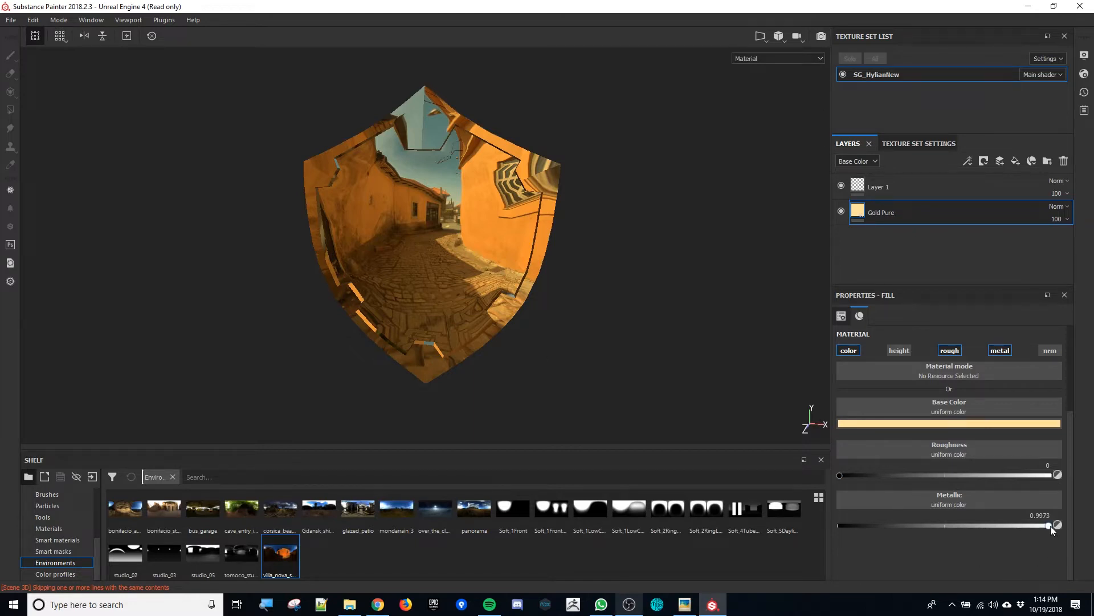
- Test the Gold Pure fill's metallic value at 0 and about 0.5, and return it to 1
{"action": "left_click_drag", "start_coordinate": [1051, 526], "coordinate": [827, 532]}
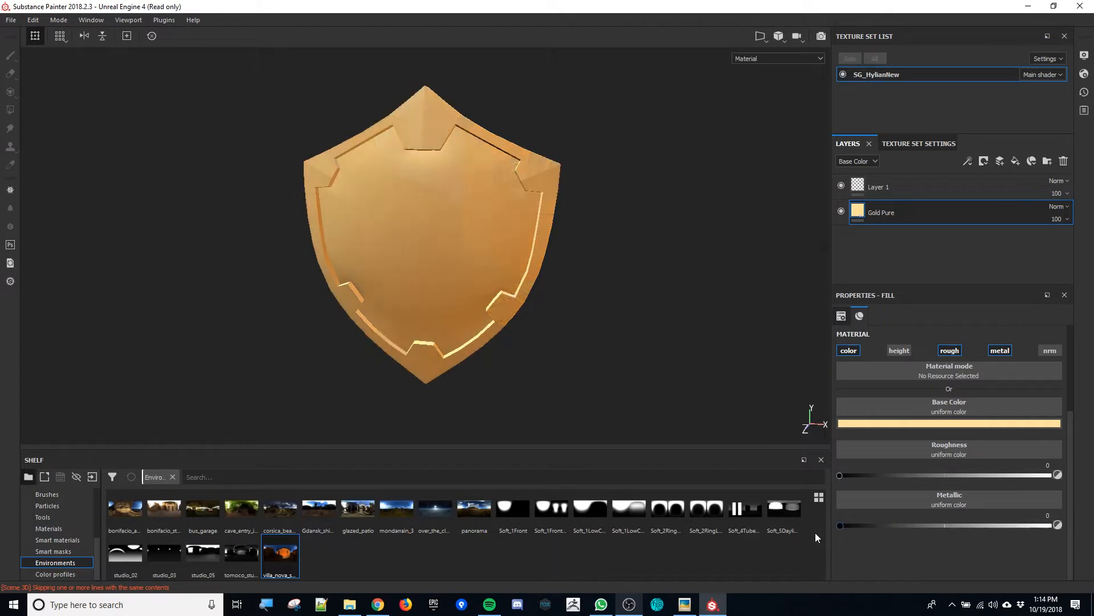
{"action": "left_click_drag", "start_coordinate": [461, 405], "coordinate": [543, 357], "text": "alt"}
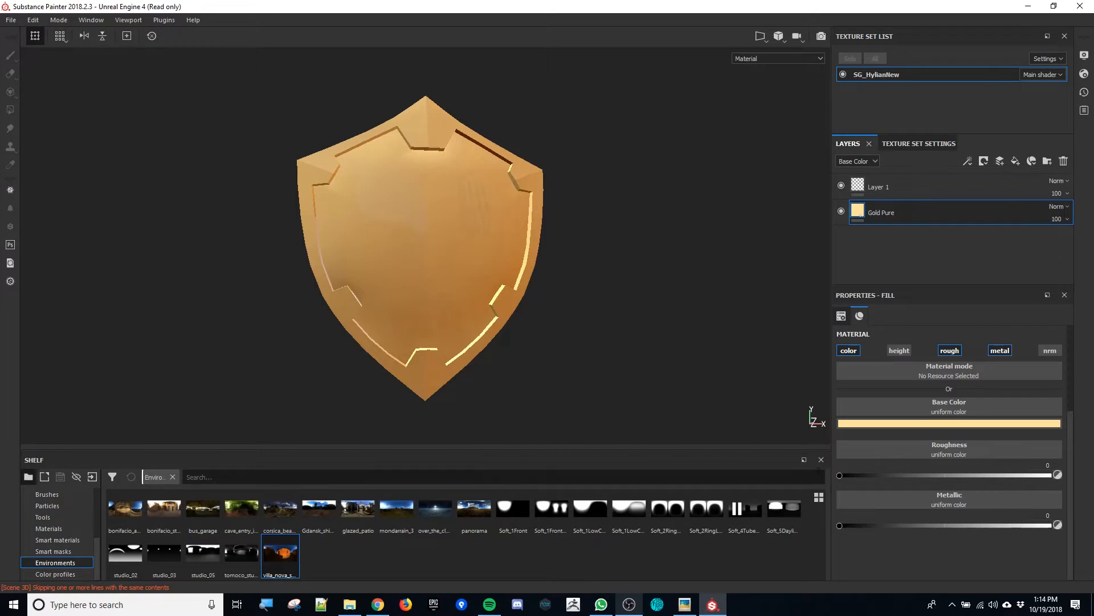
{"action": "left_click_drag", "start_coordinate": [839, 526], "coordinate": [950, 525]}
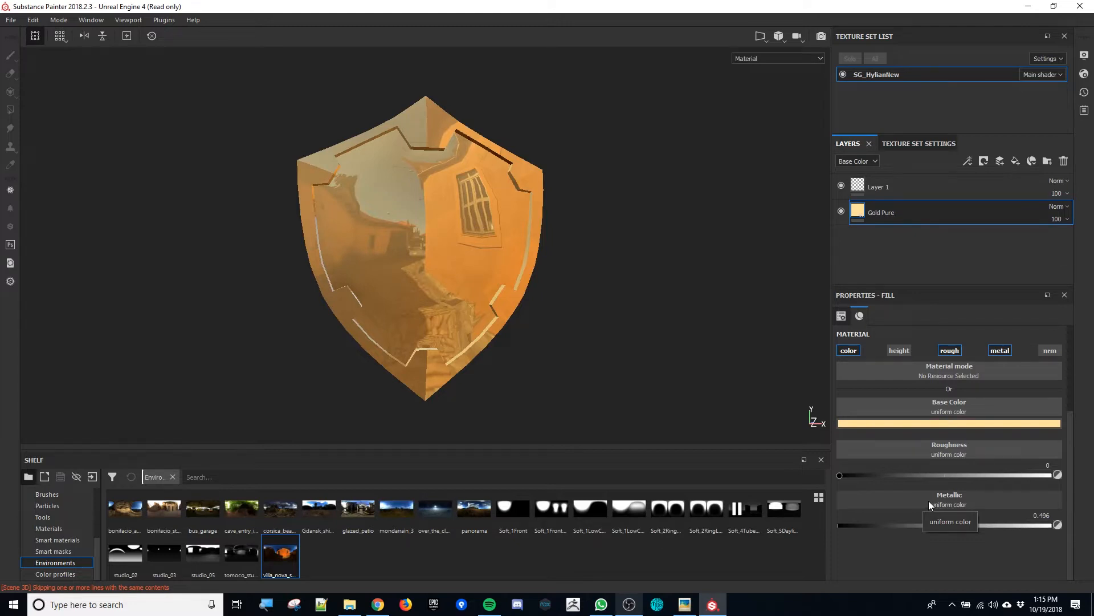
{"action": "left_click_drag", "start_coordinate": [1042, 534], "coordinate": [1060, 527]}
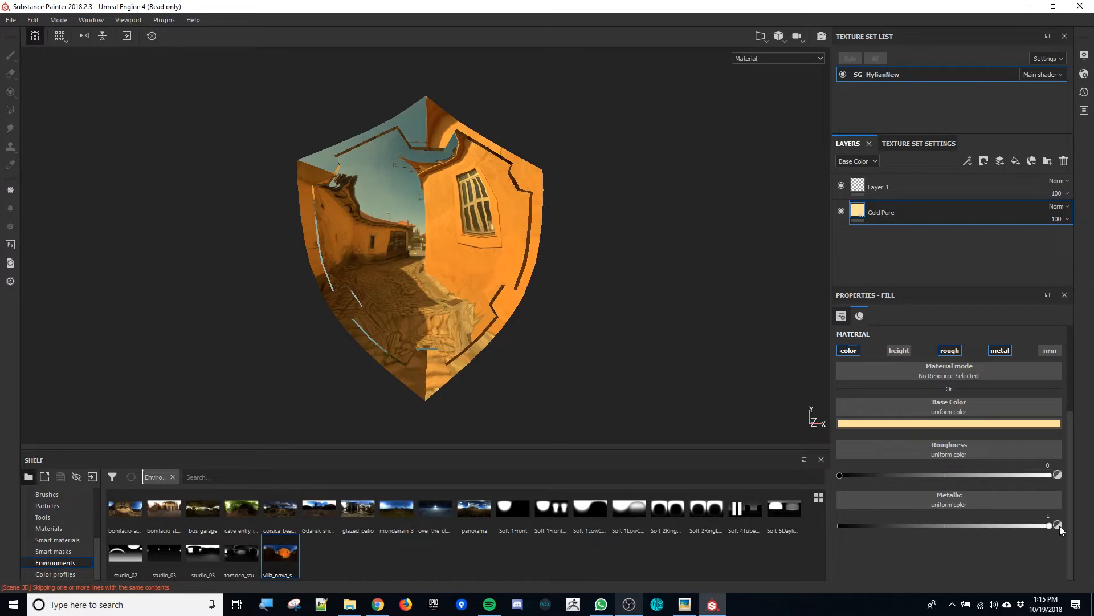
{"action": "mouse_move", "coordinate": [1055, 522]}
{"action": "left_mouse_down"}
{"action": "mouse_move", "coordinate": [945, 530]}
{"action": "mouse_move", "coordinate": [1068, 530]}
{"action": "left_mouse_up"}
- Compare slight roughness settings on the Gold Pure fill, ending at 0.088 with metallic at 1
{"action": "left_click_drag", "start_coordinate": [842, 474], "coordinate": [871, 469]}
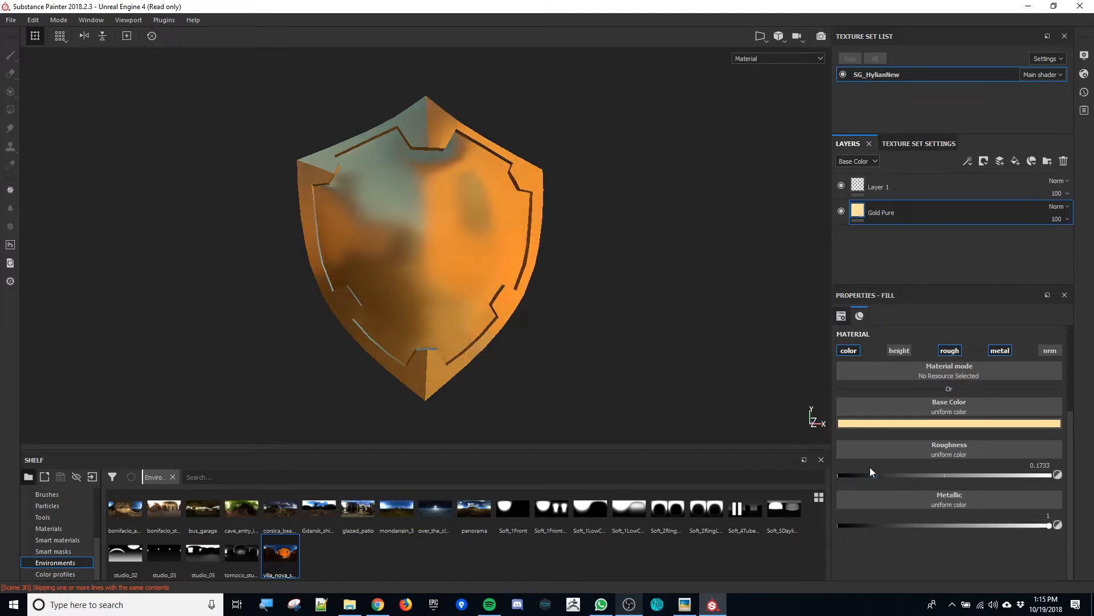
{"action": "left_click_drag", "start_coordinate": [845, 528], "coordinate": [1069, 527]}
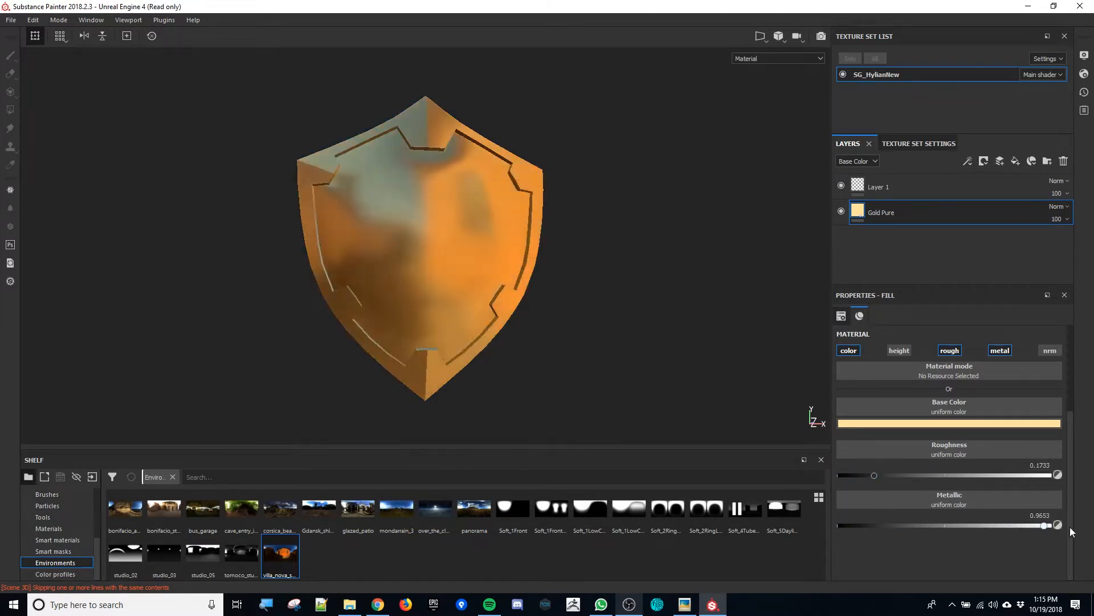
{"action": "mouse_move", "coordinate": [874, 476]}
{"action": "left_mouse_down"}
{"action": "mouse_move", "coordinate": [997, 474]}
{"action": "mouse_move", "coordinate": [846, 483]}
{"action": "mouse_move", "coordinate": [911, 490]}
{"action": "mouse_move", "coordinate": [855, 488]}
{"action": "mouse_move", "coordinate": [855, 475]}
{"action": "left_mouse_up"}
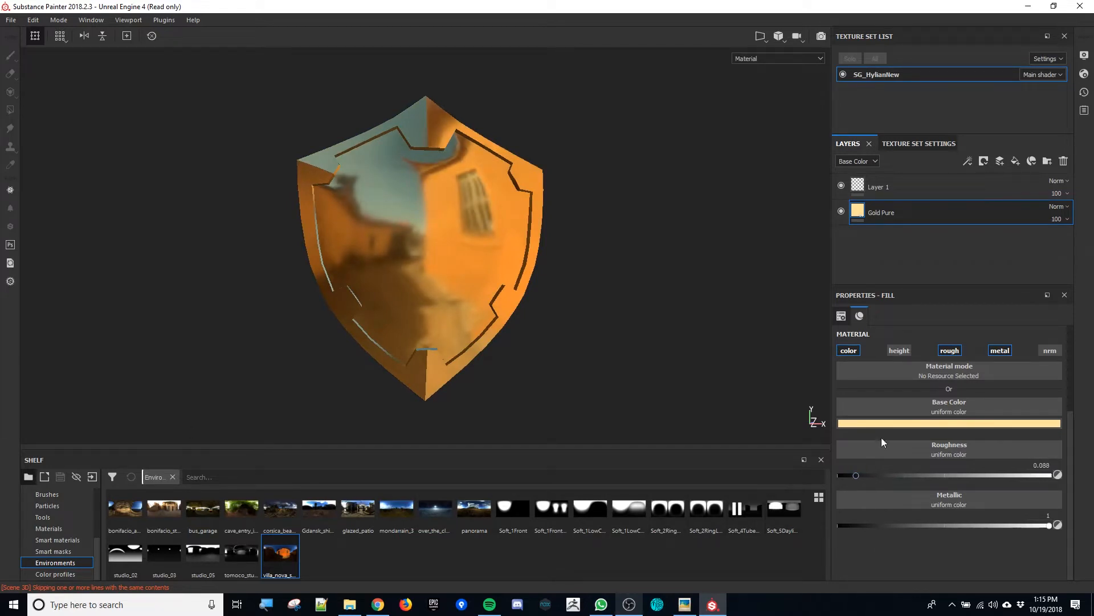
- Assign the project texture T_HylianShield_ColorMap as the ID mesh map of the SG_HylianNew texture set
{"action": "left_click", "coordinate": [909, 144]}
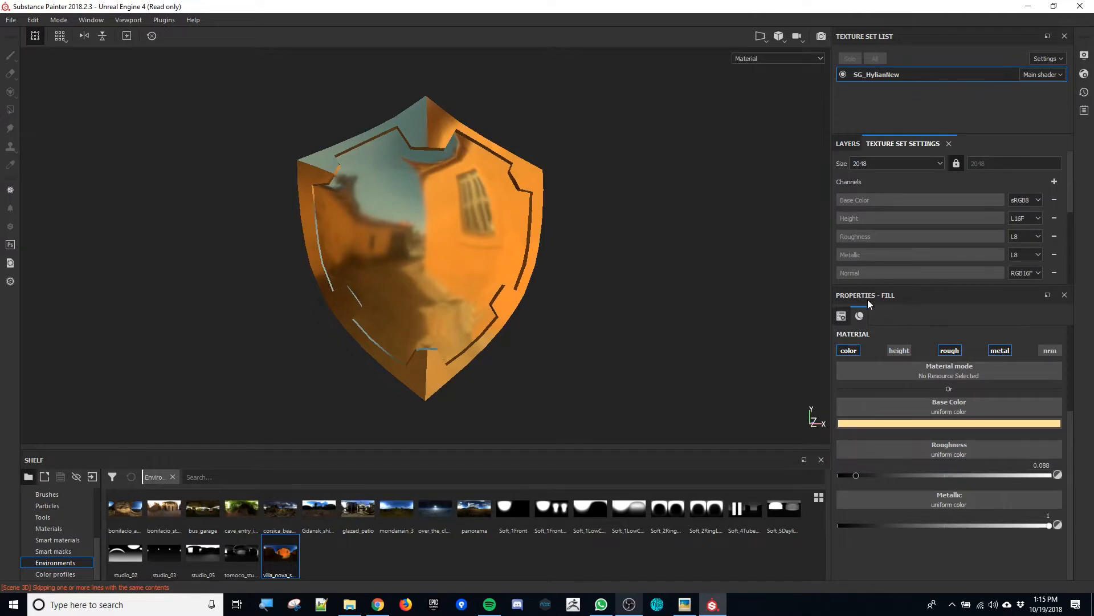
{"action": "scroll", "coordinate": [919, 233], "scroll_direction": "down", "scroll_amount": 5}
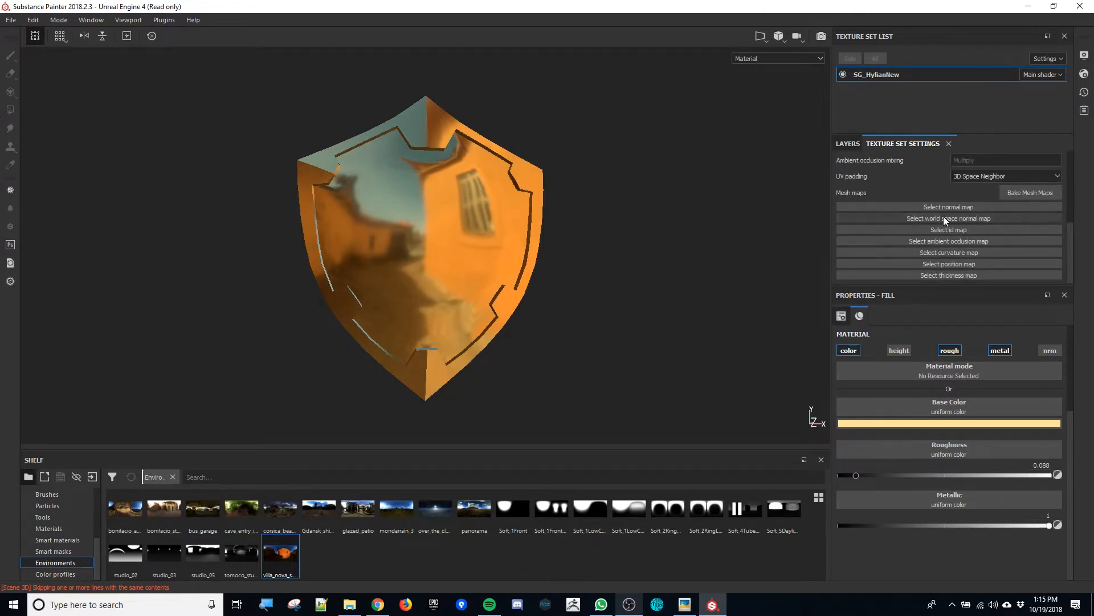
{"action": "left_click", "coordinate": [54, 501]}
{"action": "scroll", "coordinate": [57, 510], "scroll_direction": "up", "scroll_amount": 3}
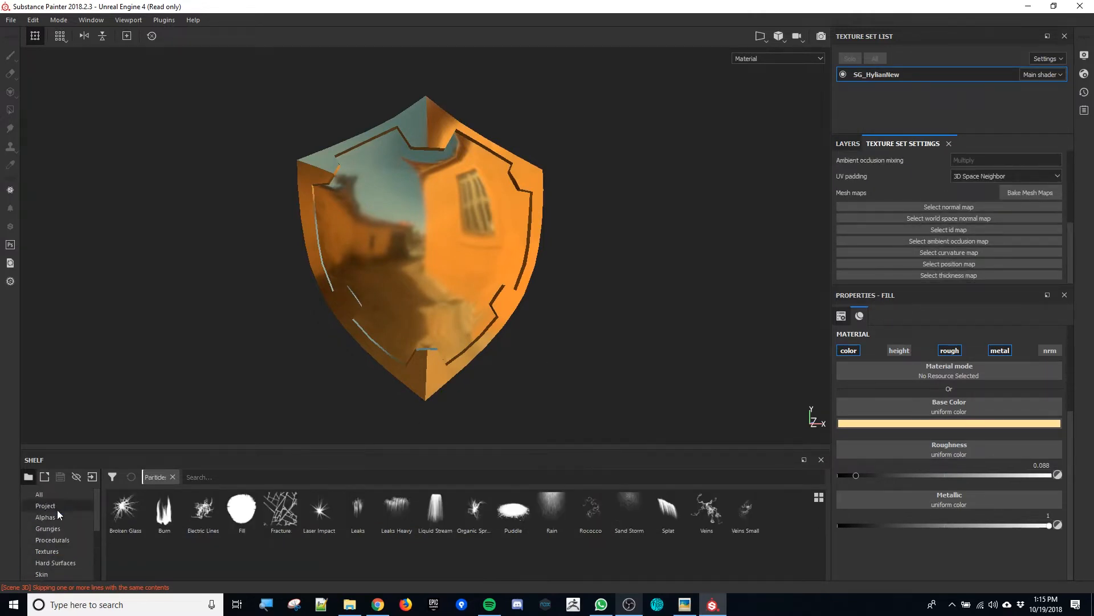
{"action": "left_click", "coordinate": [63, 505]}
{"action": "left_click_drag", "start_coordinate": [134, 525], "coordinate": [956, 230]}
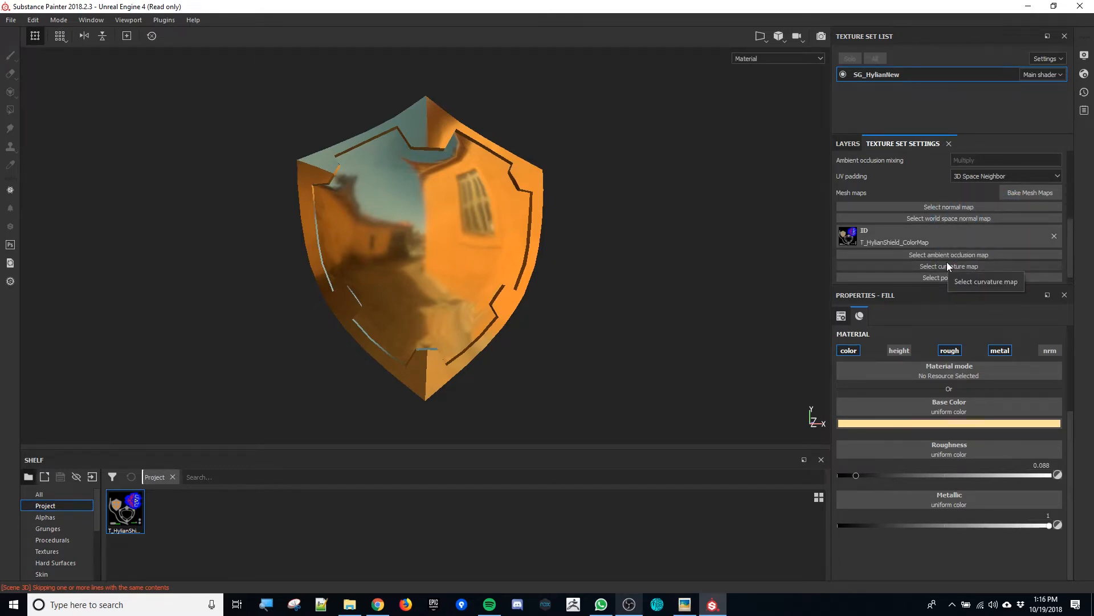
- Delete Layer 1 and the Gold Pure layer so the layer stack is empty
{"action": "left_click", "coordinate": [851, 143]}
{"action": "left_click", "coordinate": [923, 184]}
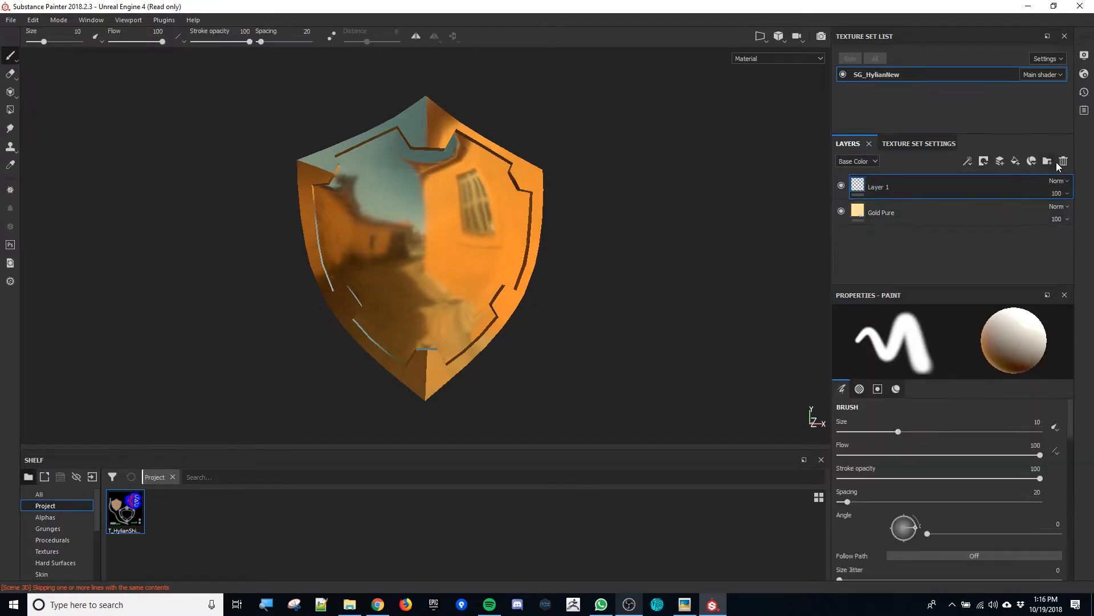
{"action": "left_click", "coordinate": [1063, 160]}
{"action": "left_click", "coordinate": [1064, 161]}
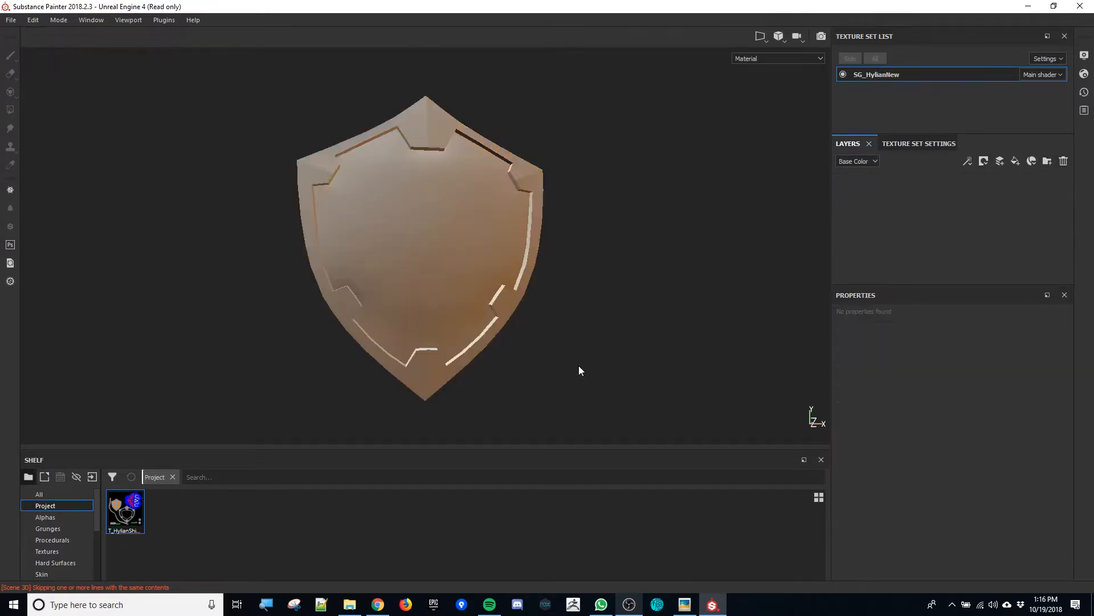
- Add the Aluminium Pure material to the empty layer stack as a fill layer
{"action": "scroll", "coordinate": [62, 536], "scroll_direction": "down", "scroll_amount": 3}
{"action": "left_click", "coordinate": [65, 530]}
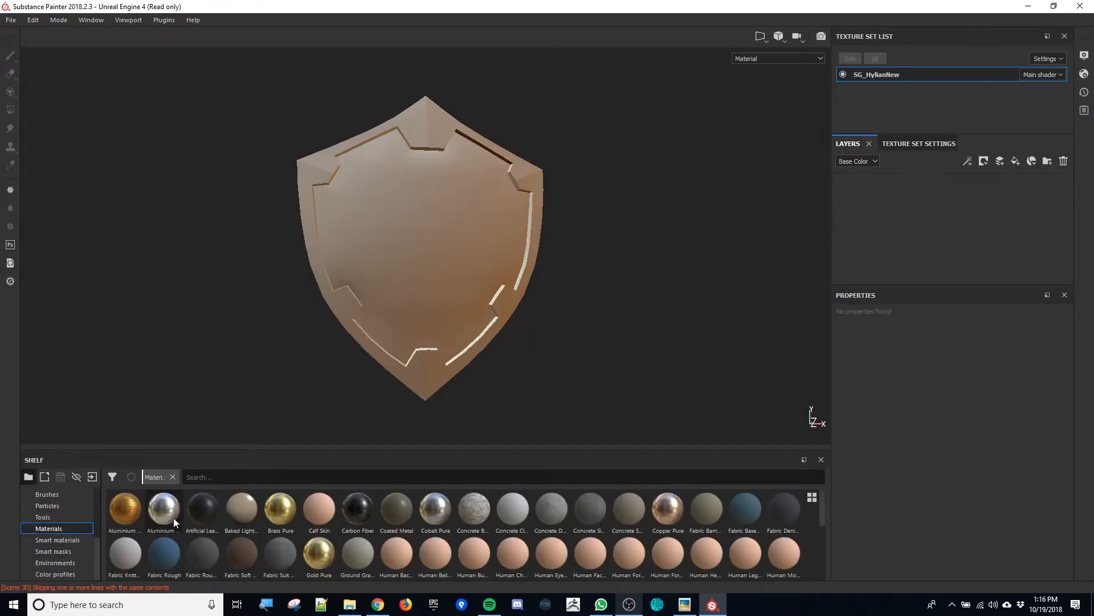
{"action": "left_click_drag", "start_coordinate": [163, 512], "coordinate": [895, 209]}
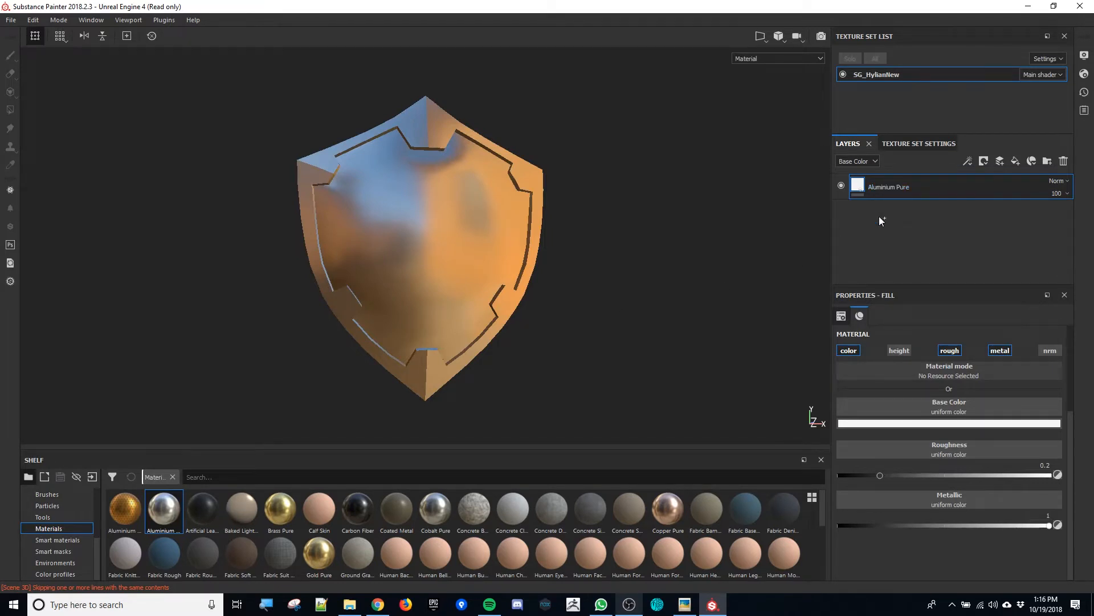
- Duplicate the Aluminium Pure layer and set the copy's base color to deep blue with hue 0.671 and value 0.618
{"action": "key", "text": "ctrl+d"}
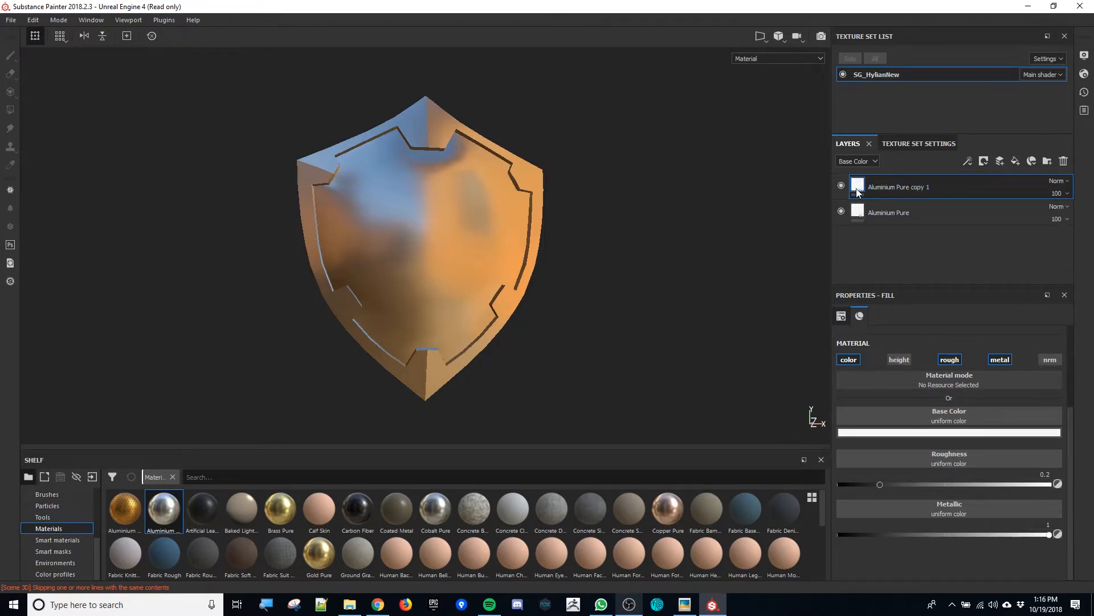
{"action": "left_click", "coordinate": [947, 433]}
{"action": "left_click", "coordinate": [980, 498]}
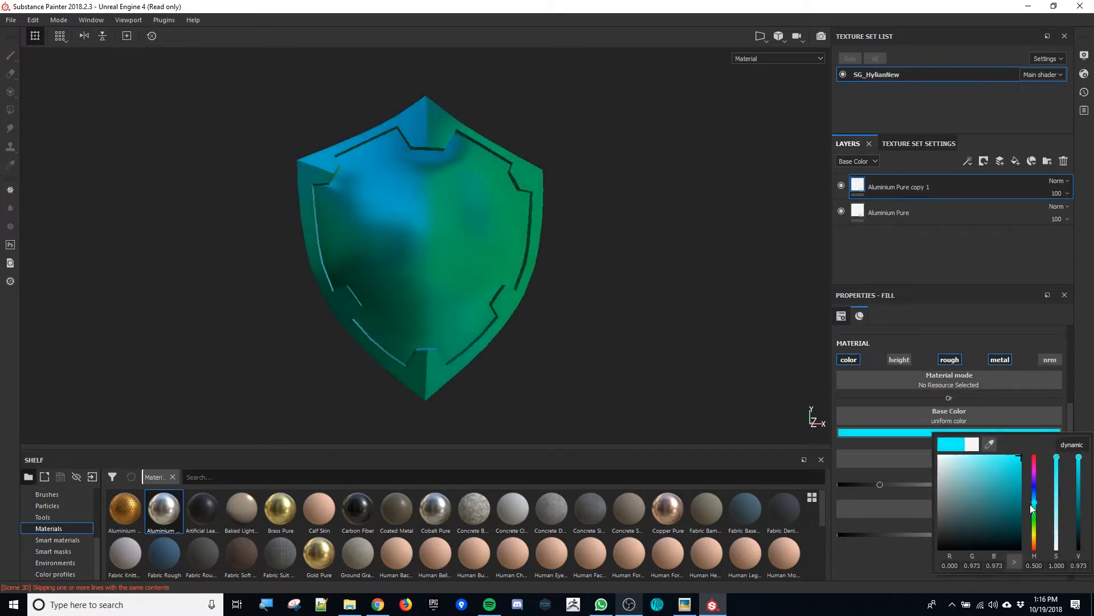
{"action": "left_click_drag", "start_coordinate": [1031, 502], "coordinate": [1032, 482]}
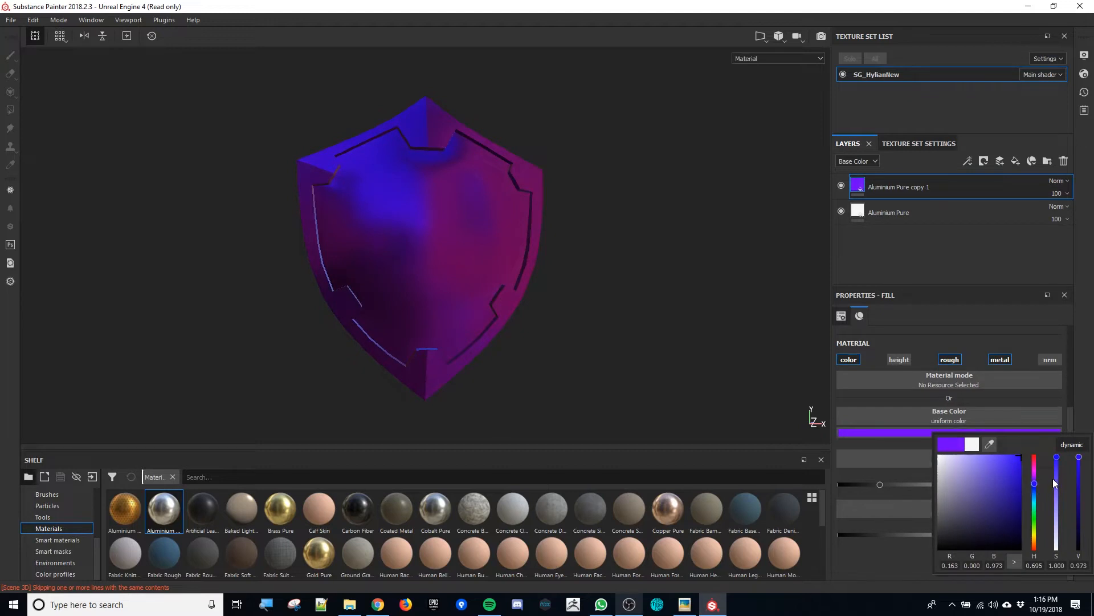
{"action": "left_click", "coordinate": [1019, 479]}
{"action": "left_click_drag", "start_coordinate": [1021, 476], "coordinate": [1034, 486]}
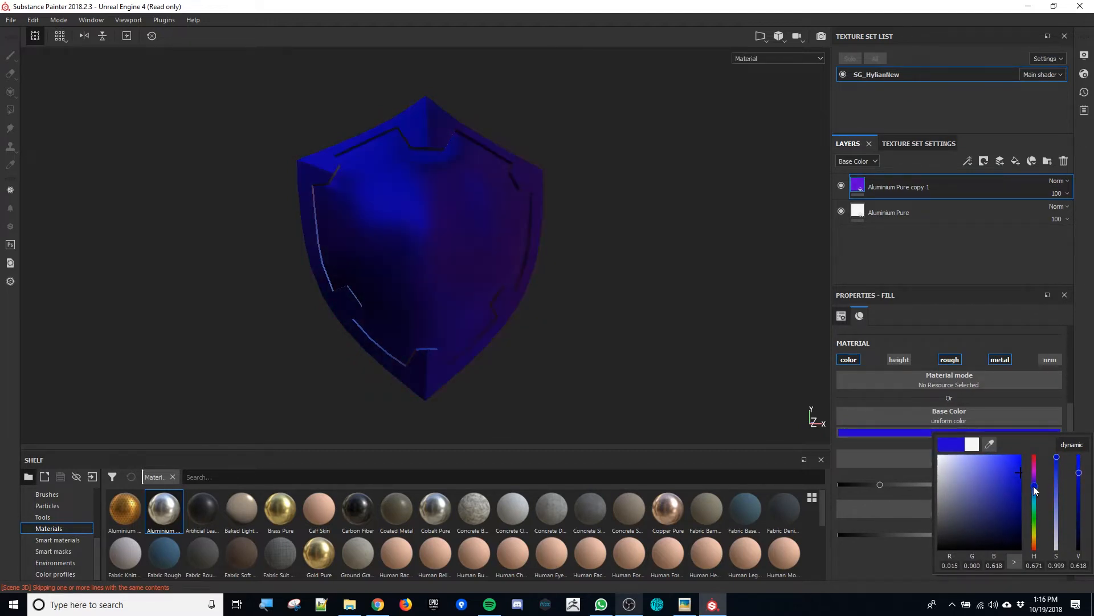
{"action": "left_click", "coordinate": [733, 316]}
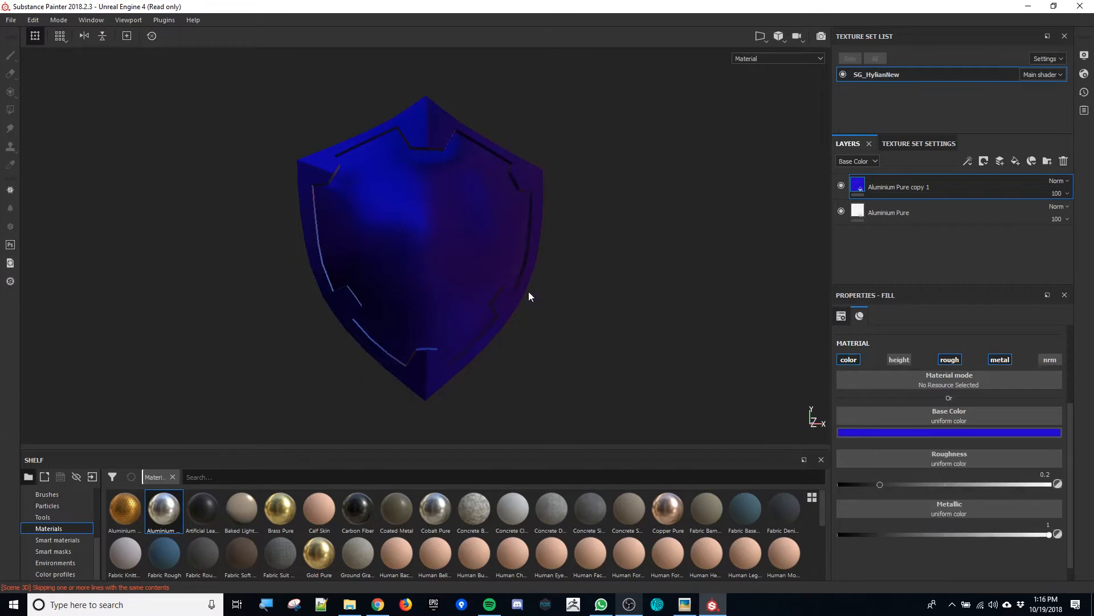
- Add a black mask to the blue aluminium copy, paint a test scribble on the shield's front, and undo the stroke
{"action": "left_click", "coordinate": [840, 186]}
{"action": "left_click", "coordinate": [840, 186]}
{"action": "right_click", "coordinate": [918, 190]}
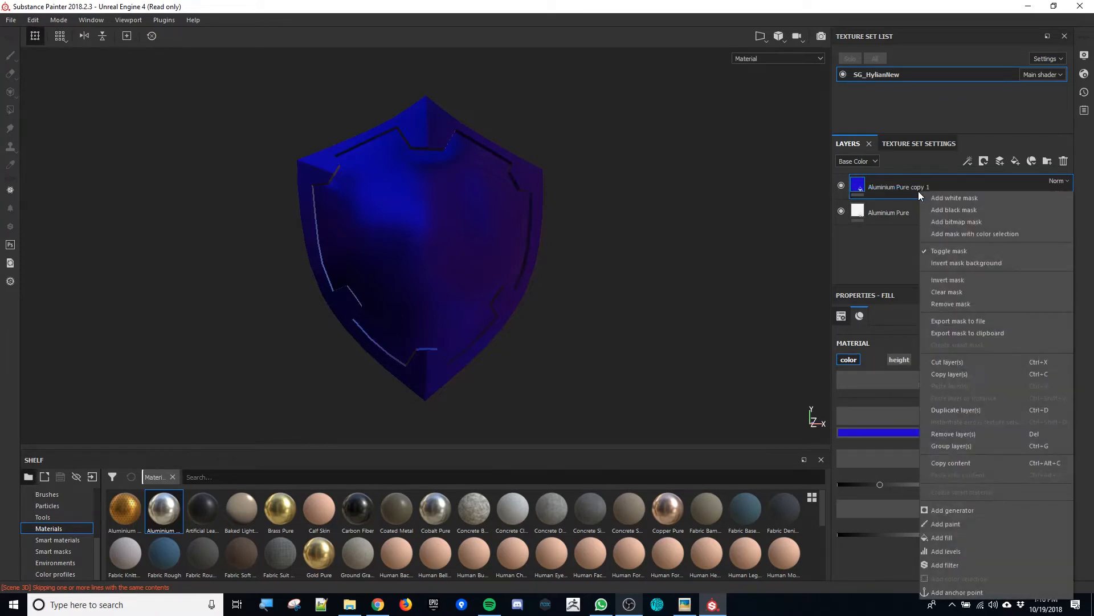
{"action": "left_click", "coordinate": [986, 210]}
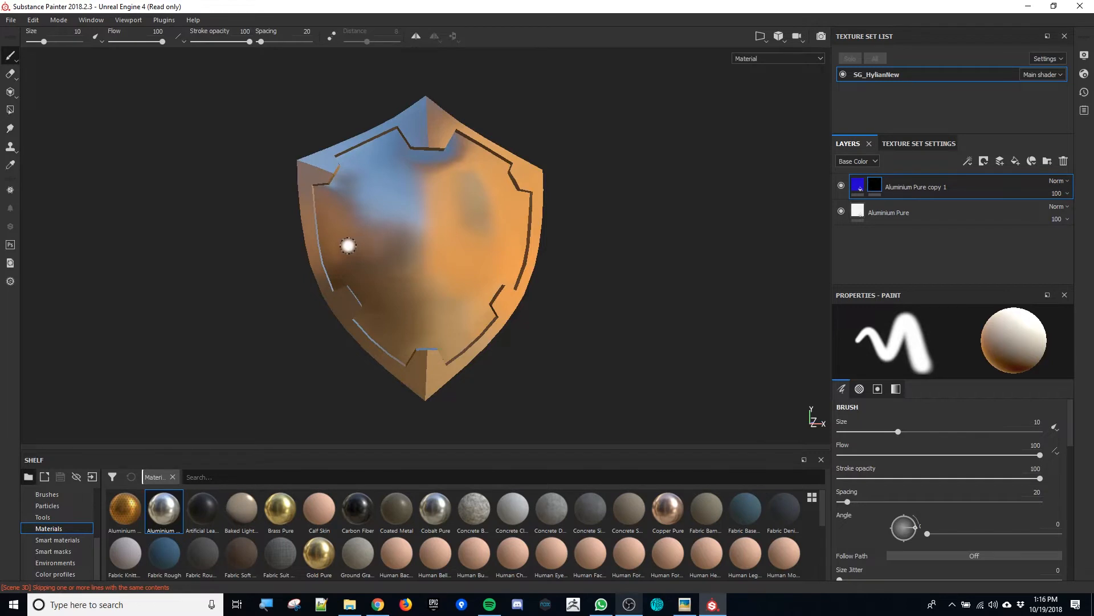
{"action": "mouse_move", "coordinate": [347, 245]}
{"action": "left_mouse_down"}
{"action": "mouse_move", "coordinate": [399, 219]}
{"action": "mouse_move", "coordinate": [465, 217]}
{"action": "mouse_move", "coordinate": [473, 191]}
{"action": "mouse_move", "coordinate": [369, 236]}
{"action": "mouse_move", "coordinate": [434, 194]}
{"action": "mouse_move", "coordinate": [404, 251]}
{"action": "mouse_move", "coordinate": [479, 268]}
{"action": "mouse_move", "coordinate": [436, 270]}
{"action": "left_mouse_up"}
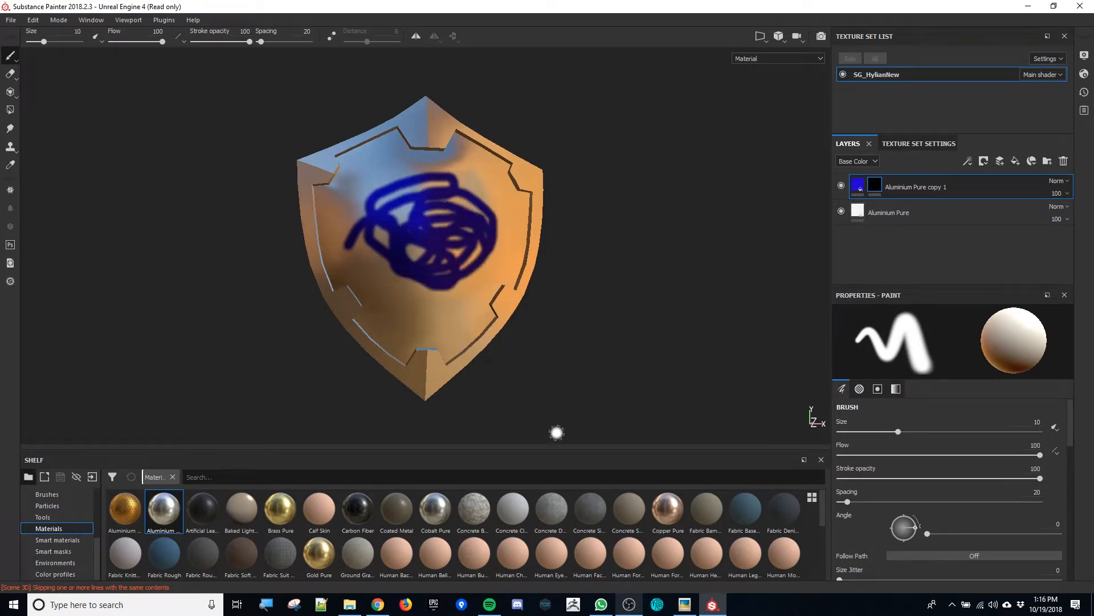
{"action": "key", "text": "ctrl+z"}
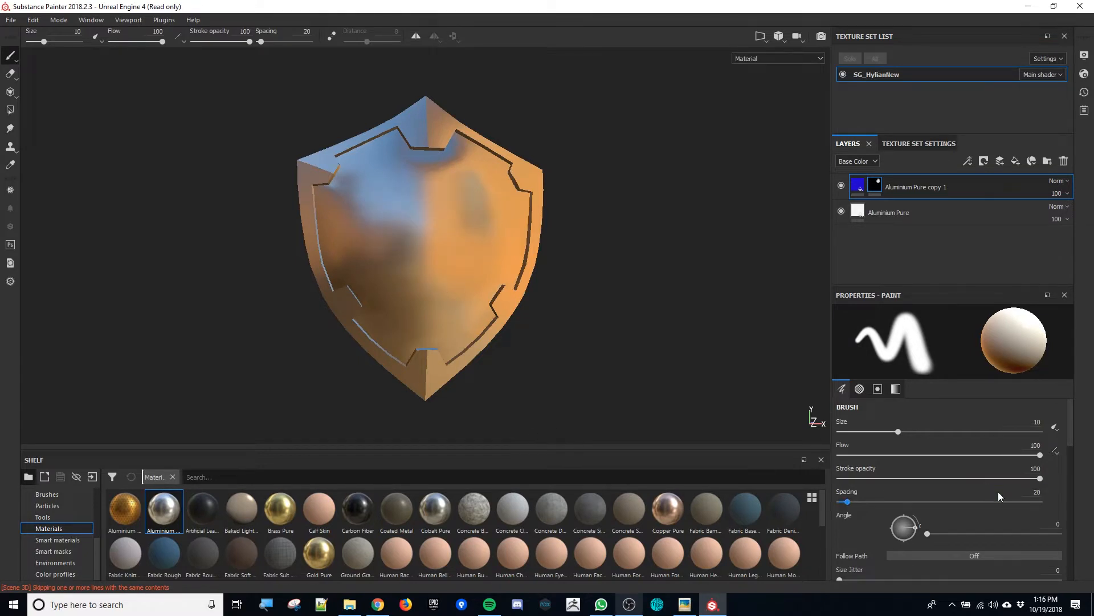
- Choose the Celtic Cross Round alpha, enlarge the brush to size 83.8, and stamp the pattern on the shield's centre
{"action": "scroll", "coordinate": [980, 495], "scroll_direction": "down", "scroll_amount": 5}
{"action": "scroll", "coordinate": [983, 497], "scroll_direction": "down", "scroll_amount": 5}
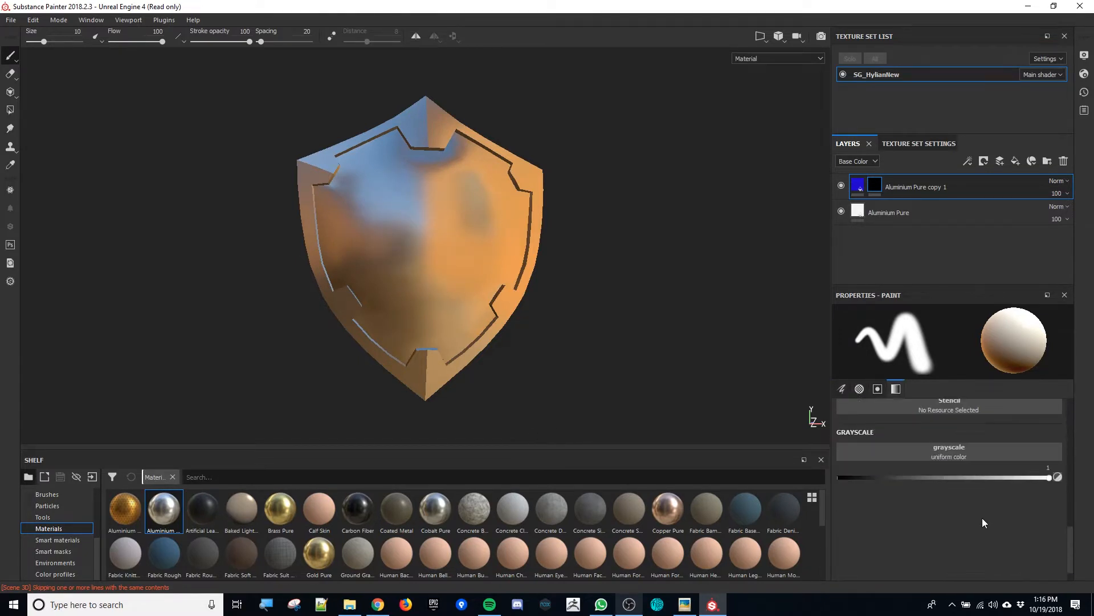
{"action": "scroll", "coordinate": [983, 507], "scroll_direction": "up", "scroll_amount": 5}
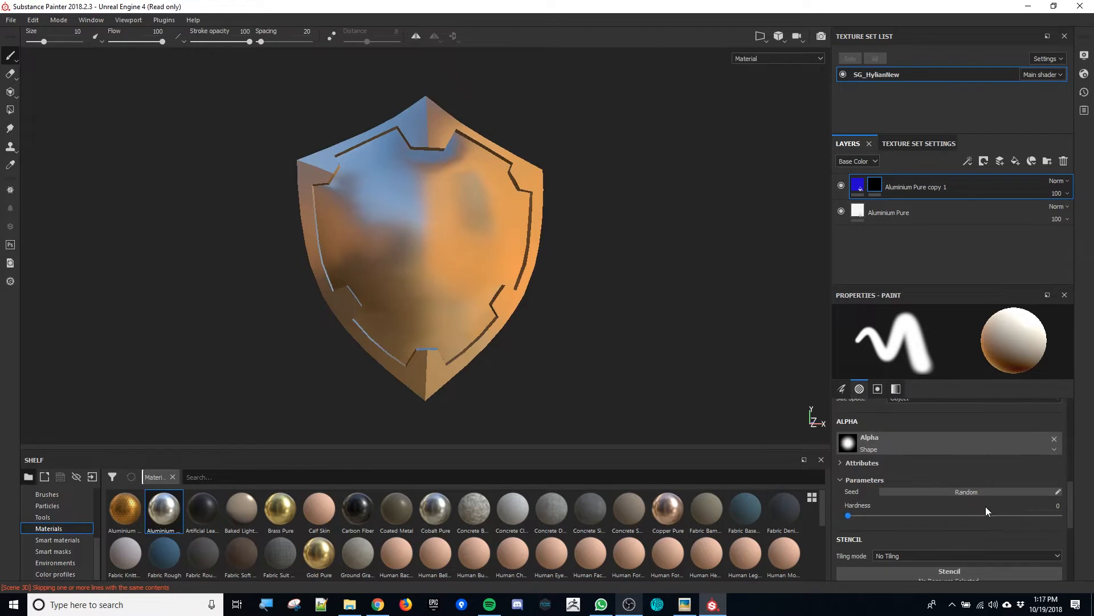
{"action": "scroll", "coordinate": [66, 519], "scroll_direction": "up", "scroll_amount": 5}
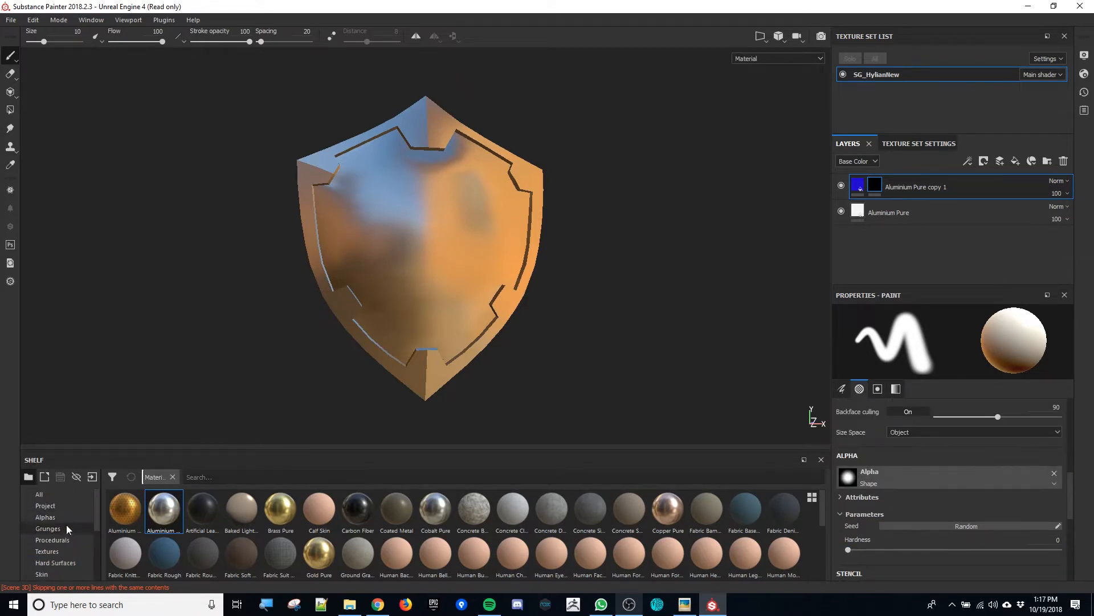
{"action": "left_click", "coordinate": [67, 519]}
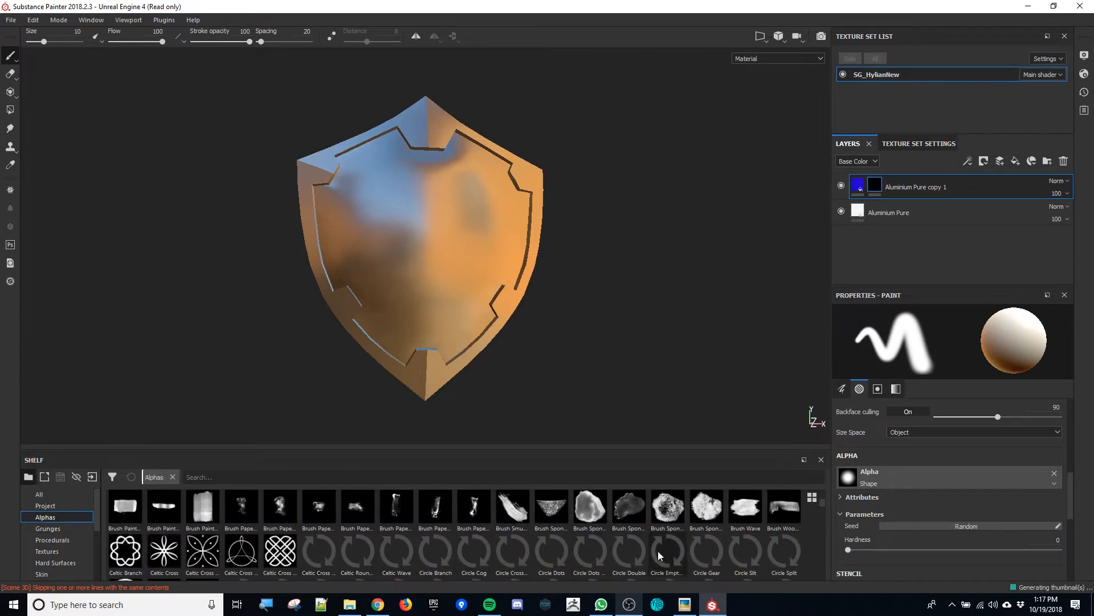
{"action": "left_click", "coordinate": [280, 553]}
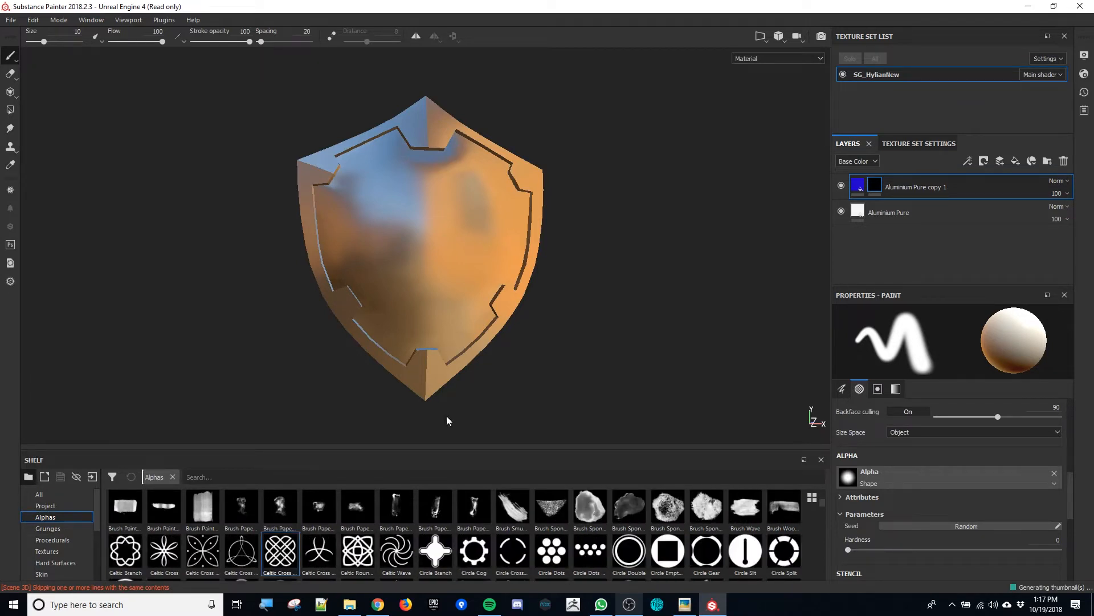
{"action": "right_click_drag", "start_coordinate": [435, 242], "coordinate": [434, 243], "text": "ctrl"}
{"action": "left_click", "coordinate": [434, 242]}
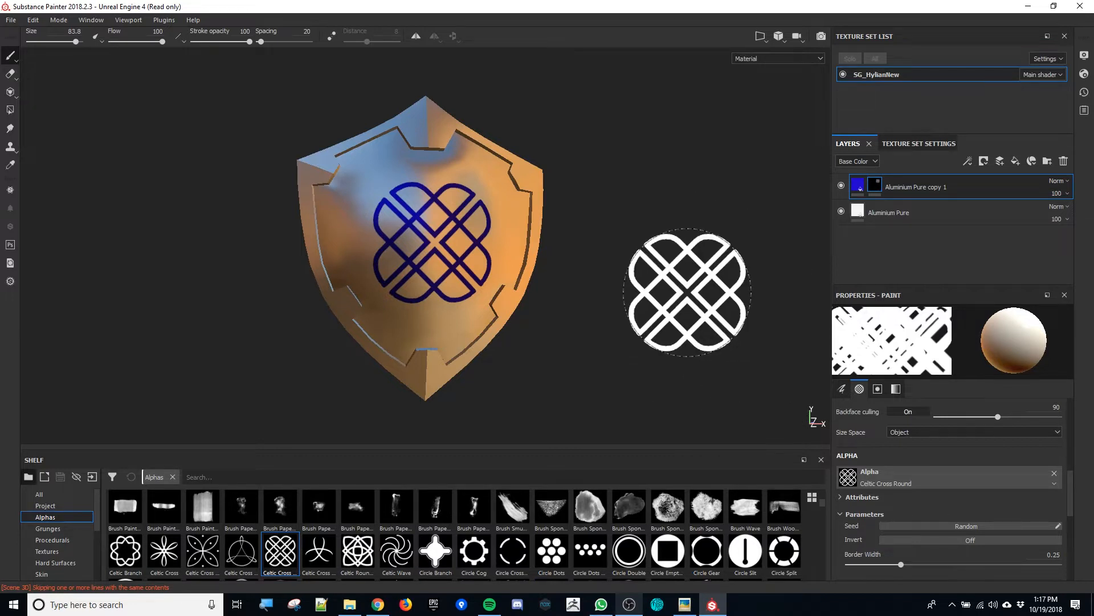
- Paint over the shield's front with the Celtic alpha and undo all strokes on the black mask
{"action": "mouse_move", "coordinate": [667, 342]}
{"action": "left_mouse_down", "text": "alt"}
{"action": "mouse_move", "coordinate": [627, 332]}
{"action": "mouse_move", "coordinate": [655, 357]}
{"action": "mouse_move", "coordinate": [655, 345]}
{"action": "left_mouse_up", "text": "alt"}
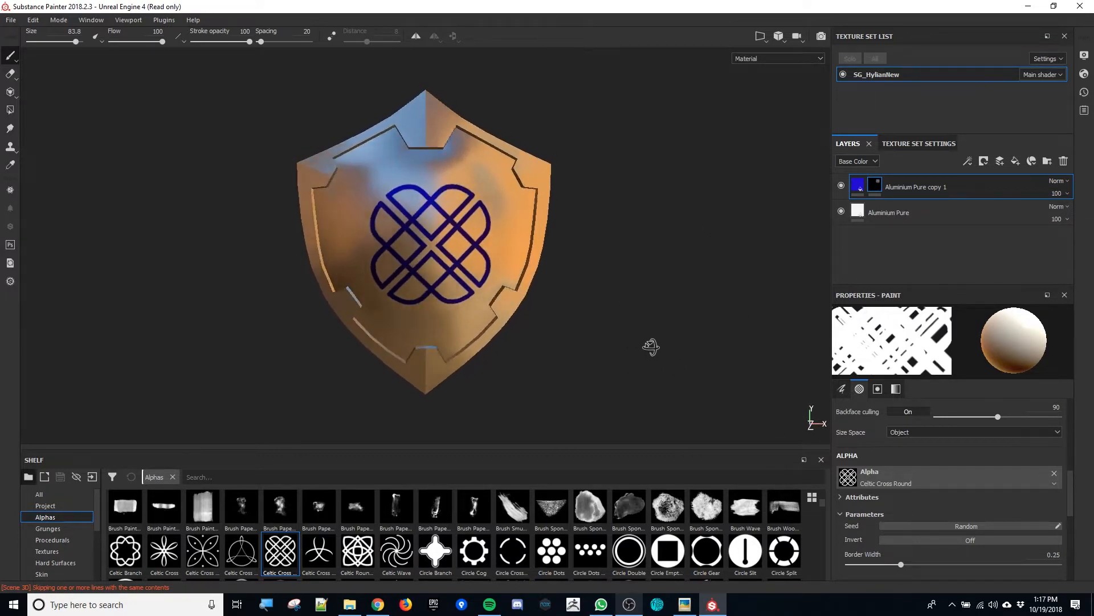
{"action": "mouse_move", "coordinate": [376, 246]}
{"action": "left_mouse_down"}
{"action": "mouse_move", "coordinate": [450, 248]}
{"action": "mouse_move", "coordinate": [394, 239]}
{"action": "mouse_move", "coordinate": [450, 336]}
{"action": "mouse_move", "coordinate": [378, 283]}
{"action": "left_mouse_up"}
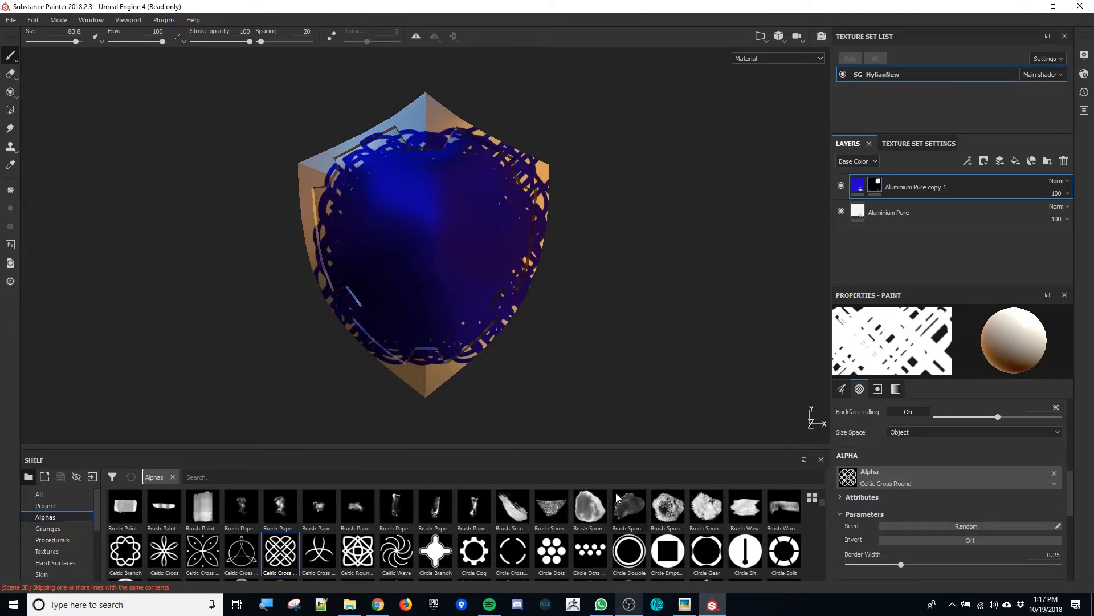
{"action": "key", "text": "ctrl+z"}
{"action": "key", "text": "ctrl+z"}
{"action": "key", "text": "ctrl+z"}
{"action": "key", "text": "ctrl+z"}
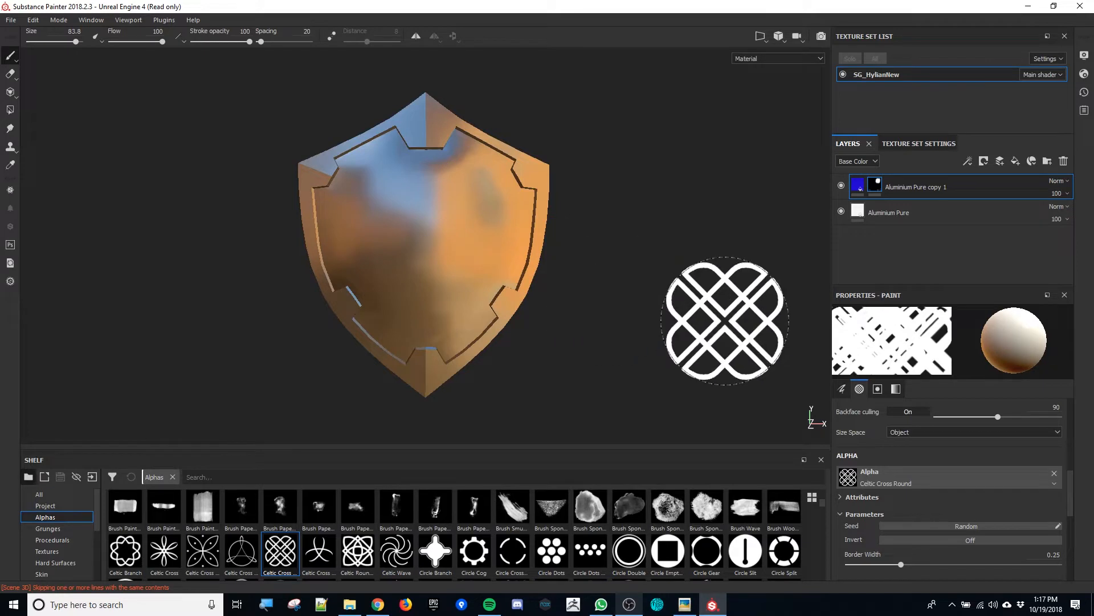
- Switch the blue layer's mask to white, stamp the Celtic pattern in black on the shield's centre, and undo the stamp
{"action": "left_click", "coordinate": [938, 145]}
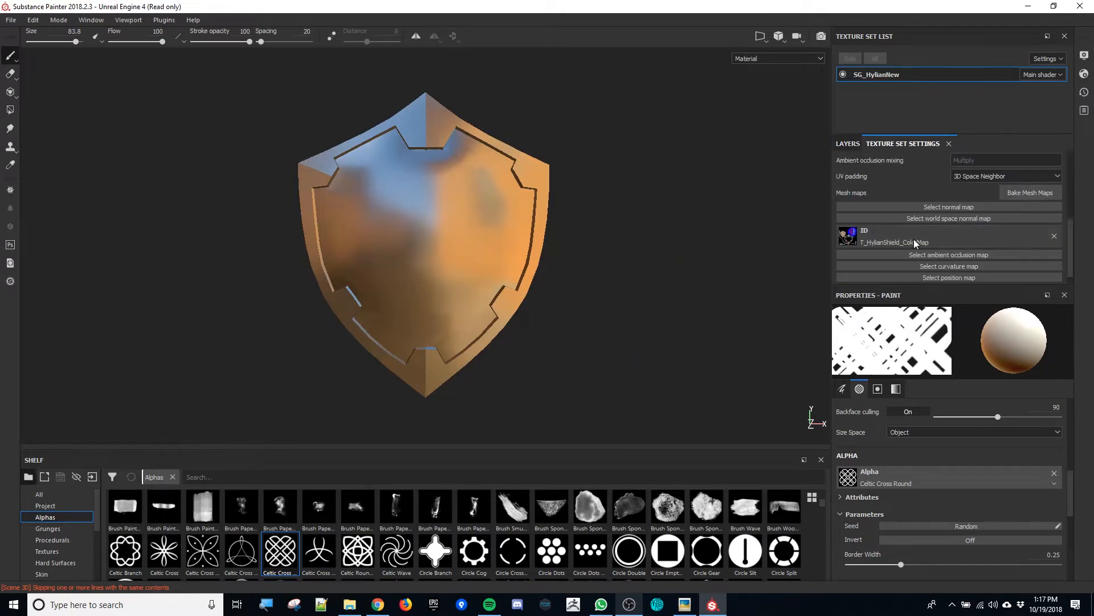
{"action": "left_click", "coordinate": [849, 144]}
{"action": "right_click", "coordinate": [941, 194]}
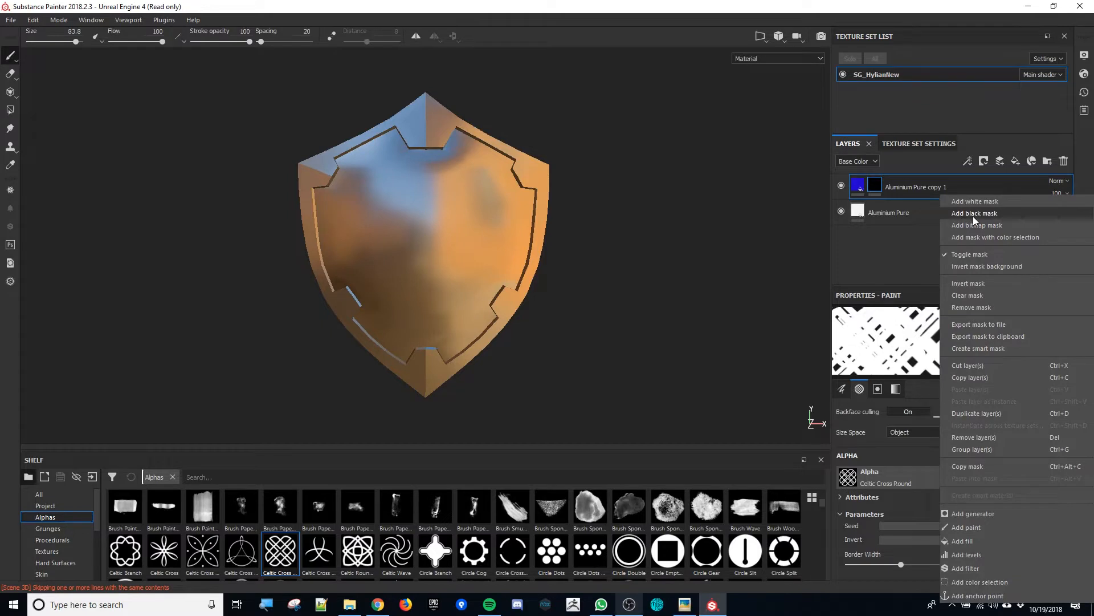
{"action": "left_click", "coordinate": [976, 202]}
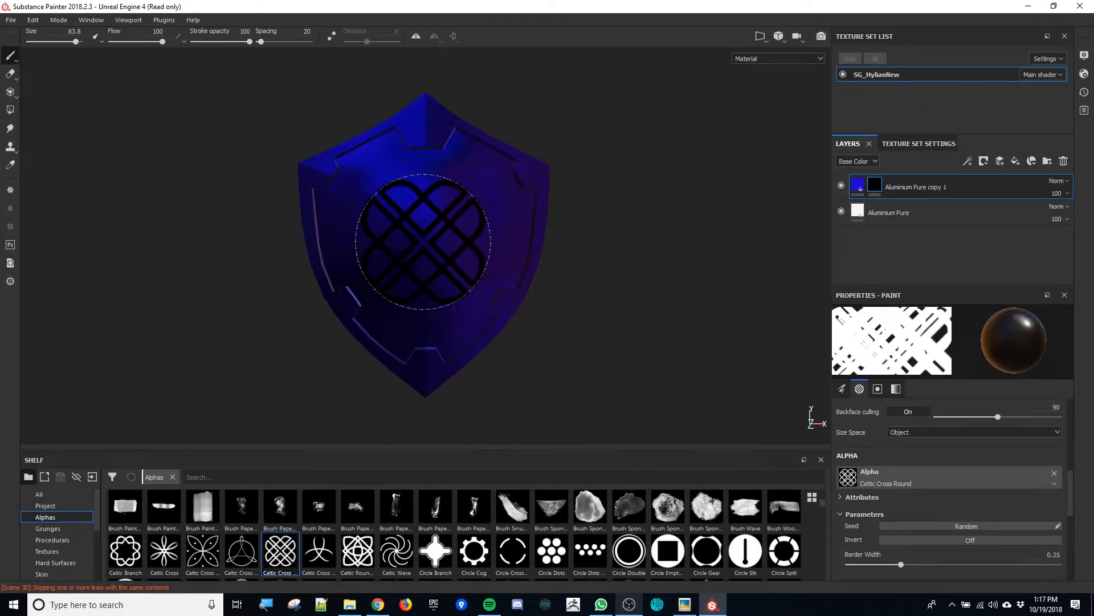
{"action": "left_click", "coordinate": [420, 237]}
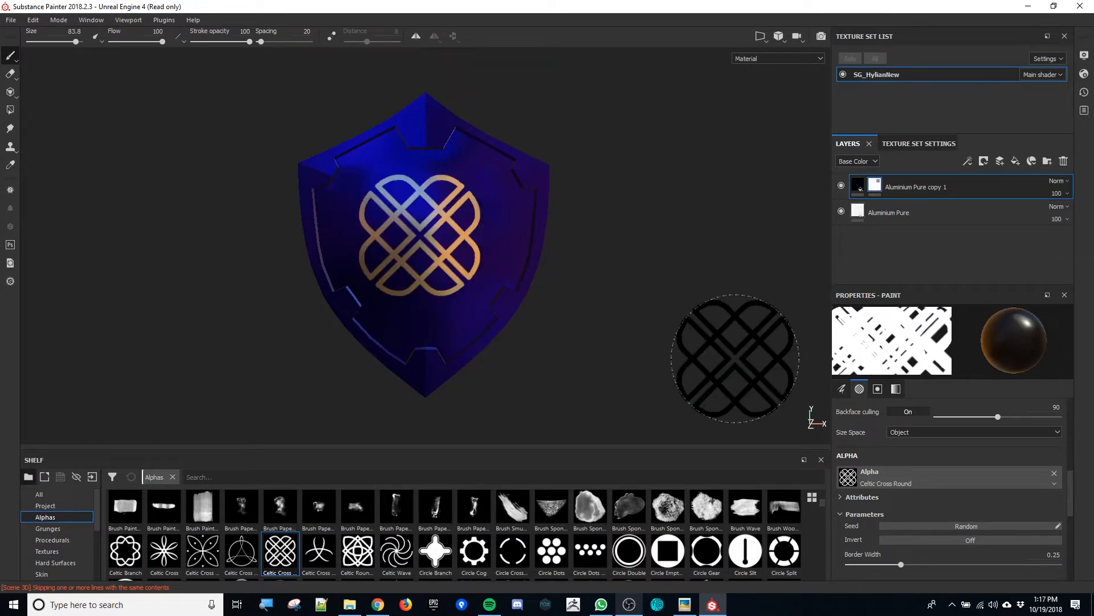
{"action": "key", "text": "ctrl+z"}
- Remove the white mask from the blue aluminium layer and give the layer a color selection mask instead
{"action": "right_click", "coordinate": [966, 194]}
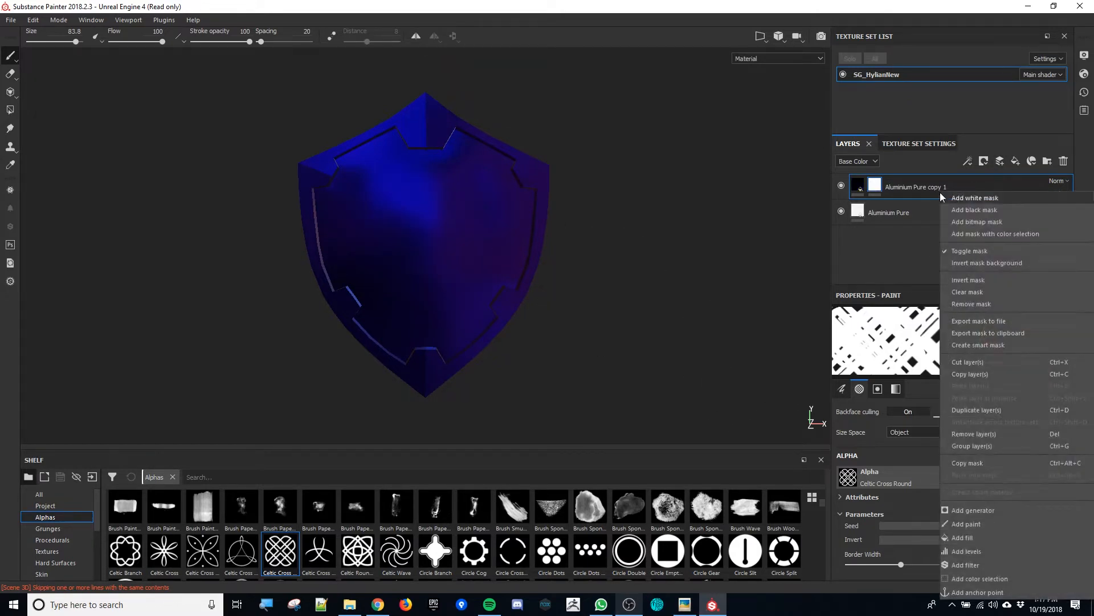
{"action": "left_click", "coordinate": [997, 304]}
{"action": "right_click", "coordinate": [894, 188]}
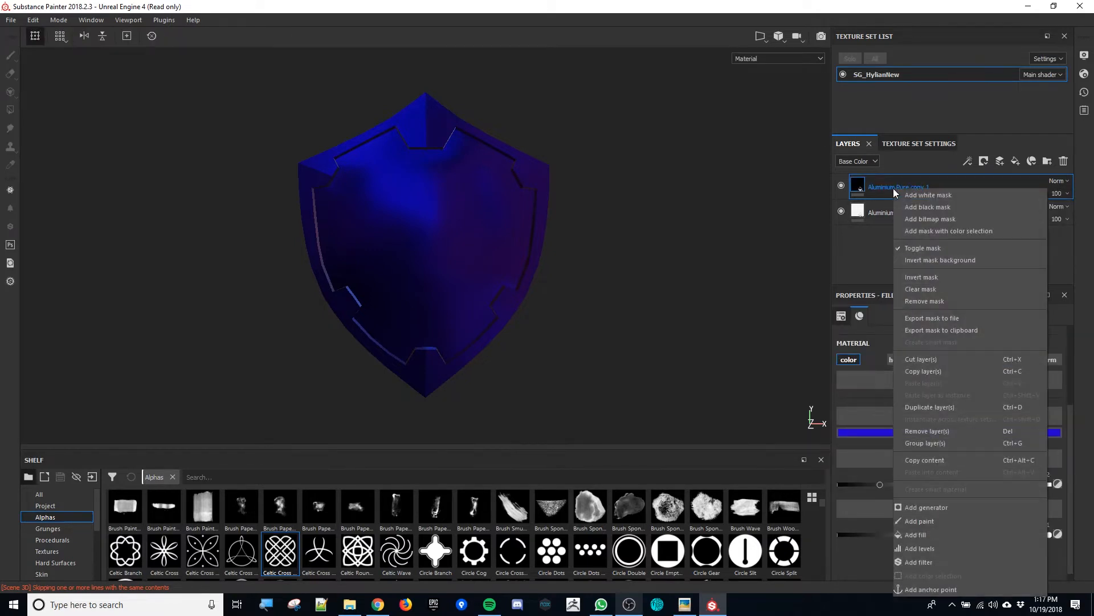
{"action": "left_click", "coordinate": [965, 230]}
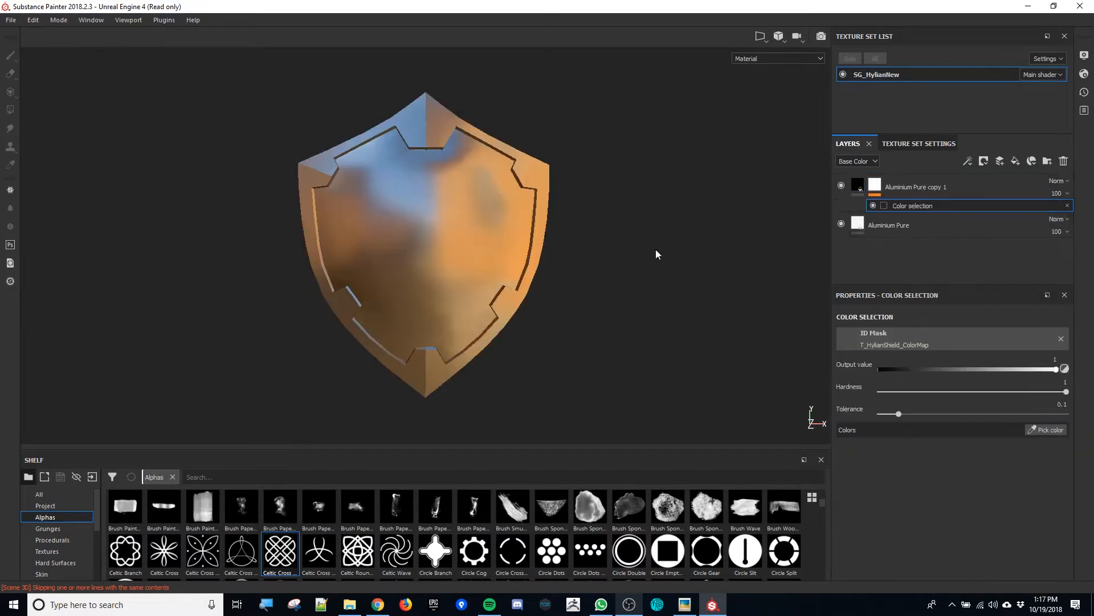
- Show the 3D and 2D views side by side and pick the shield's blue ID color (0, 0, 255) for the mask
{"action": "left_click", "coordinate": [766, 39]}
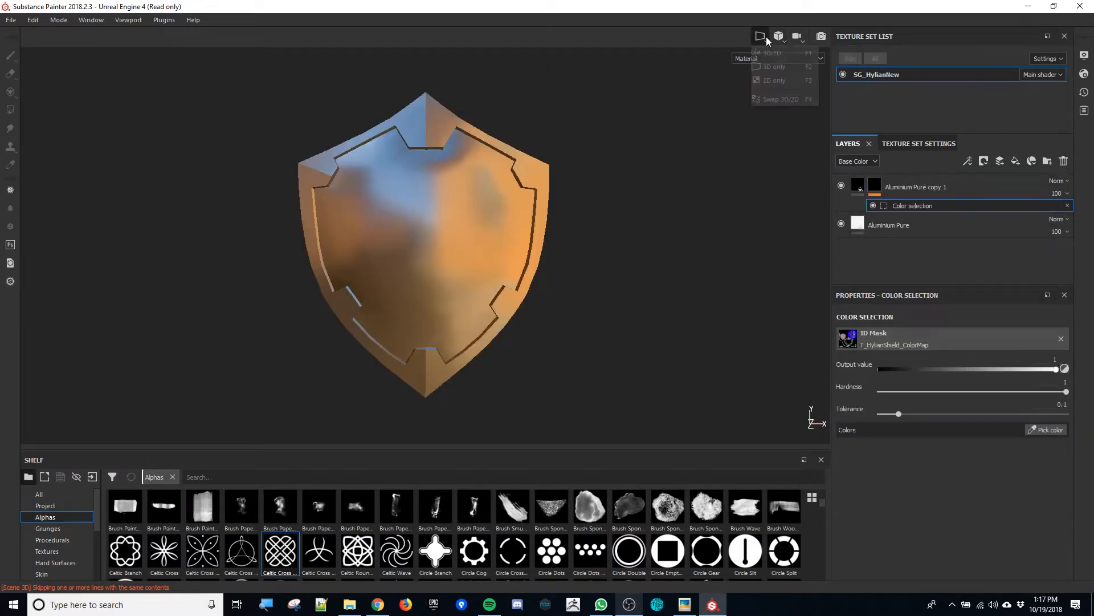
{"action": "left_click", "coordinate": [781, 56]}
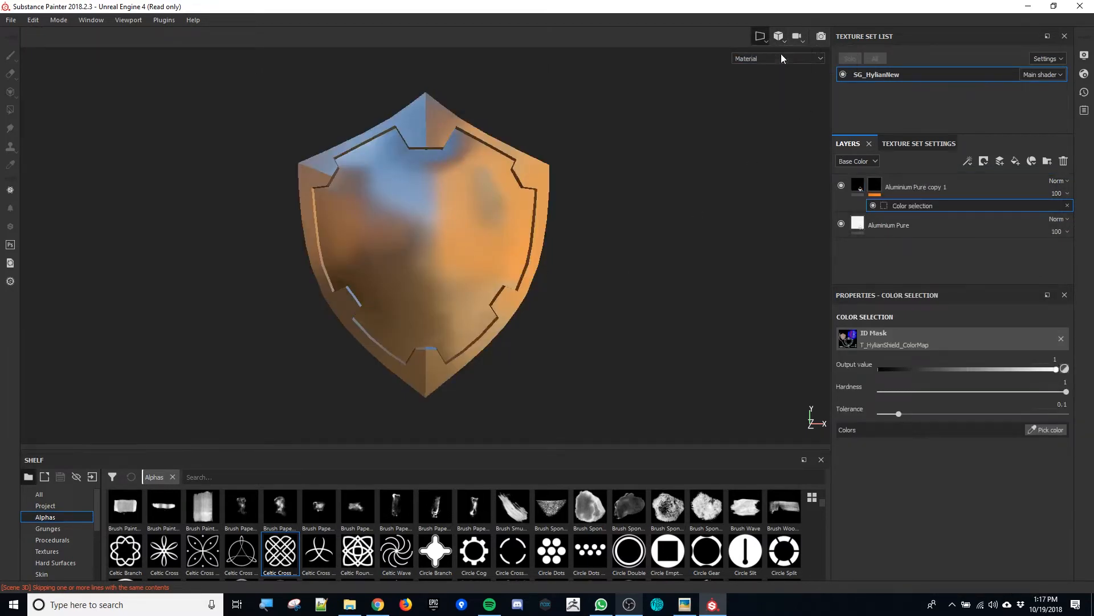
{"action": "middle_click_drag", "start_coordinate": [710, 179], "coordinate": [521, 407], "text": "alt"}
{"action": "scroll", "coordinate": [707, 314], "scroll_direction": "down", "scroll_amount": 4}
{"action": "middle_click_drag", "start_coordinate": [699, 294], "coordinate": [654, 225], "text": "alt"}
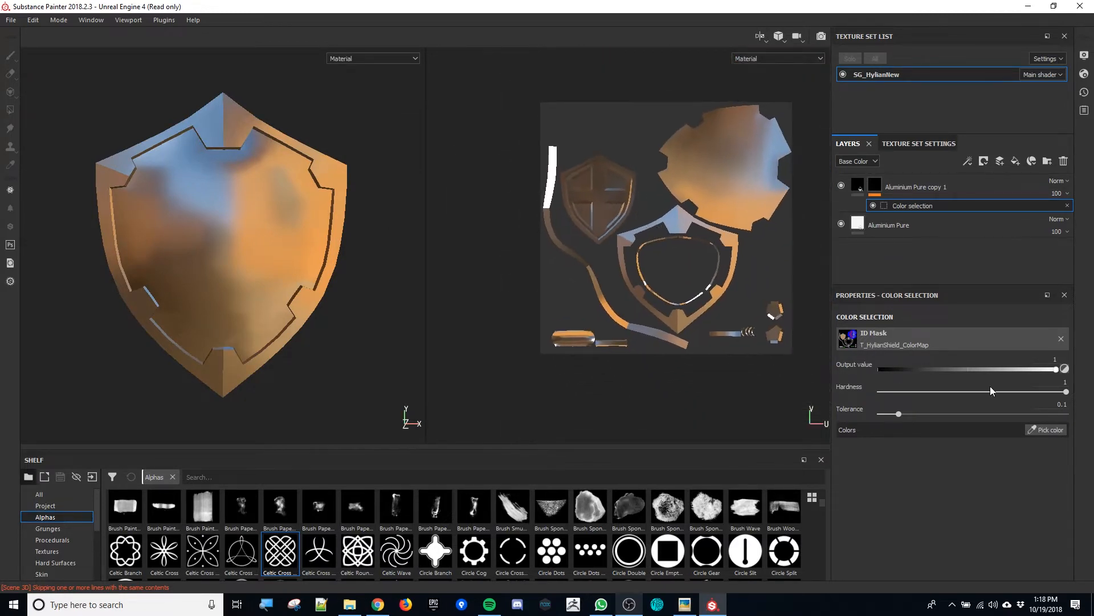
{"action": "left_click", "coordinate": [1048, 432]}
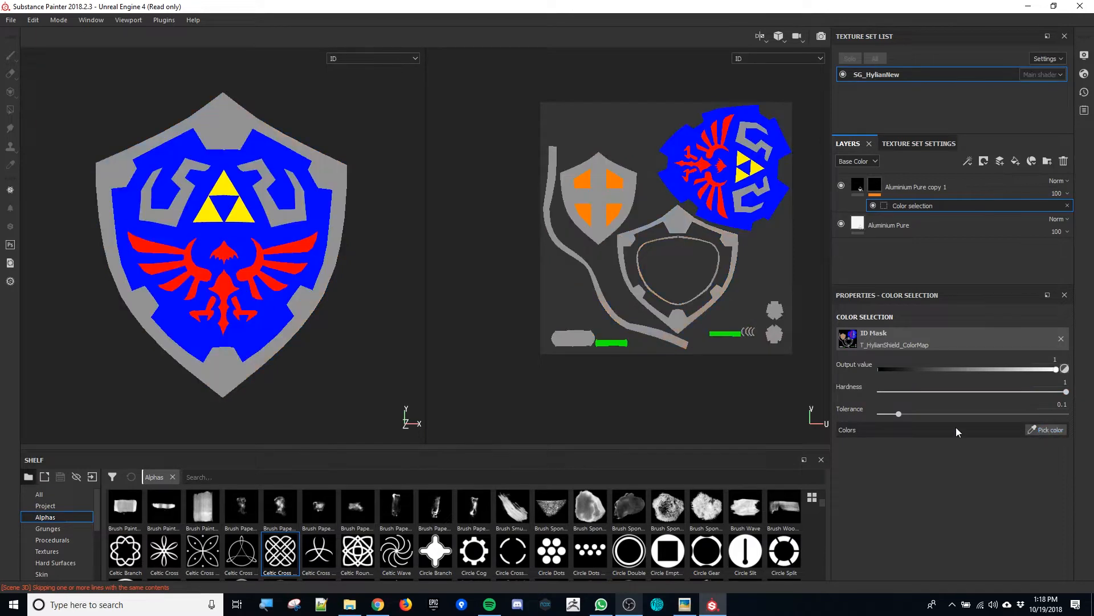
{"action": "left_click", "coordinate": [323, 210]}
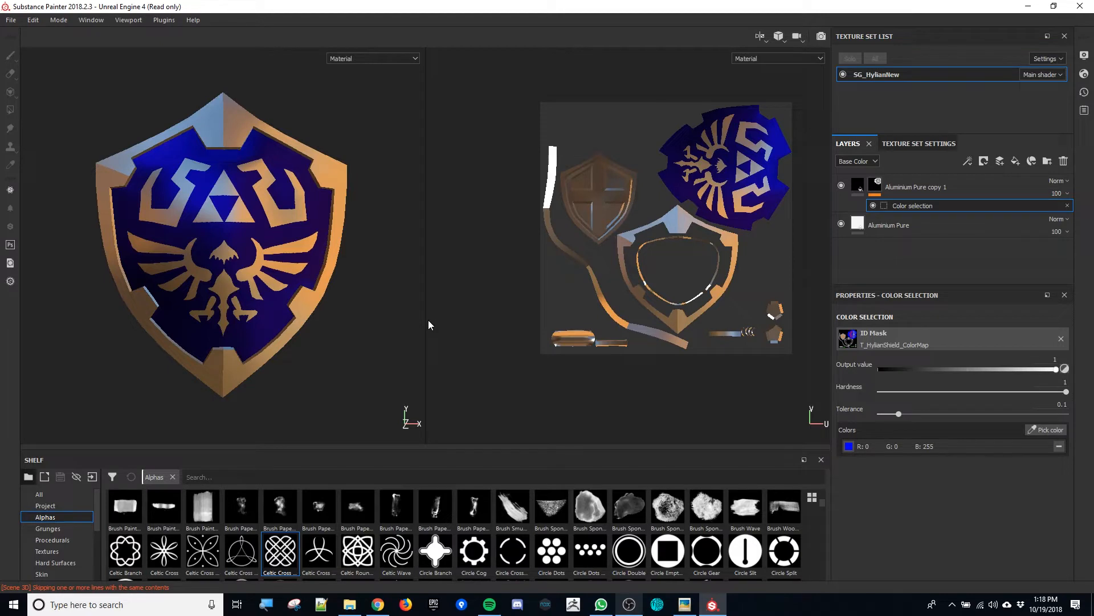
- Add the Gold Pure material as a fill layer at the top of the layer stack
{"action": "scroll", "coordinate": [56, 527], "scroll_direction": "down", "scroll_amount": 3}
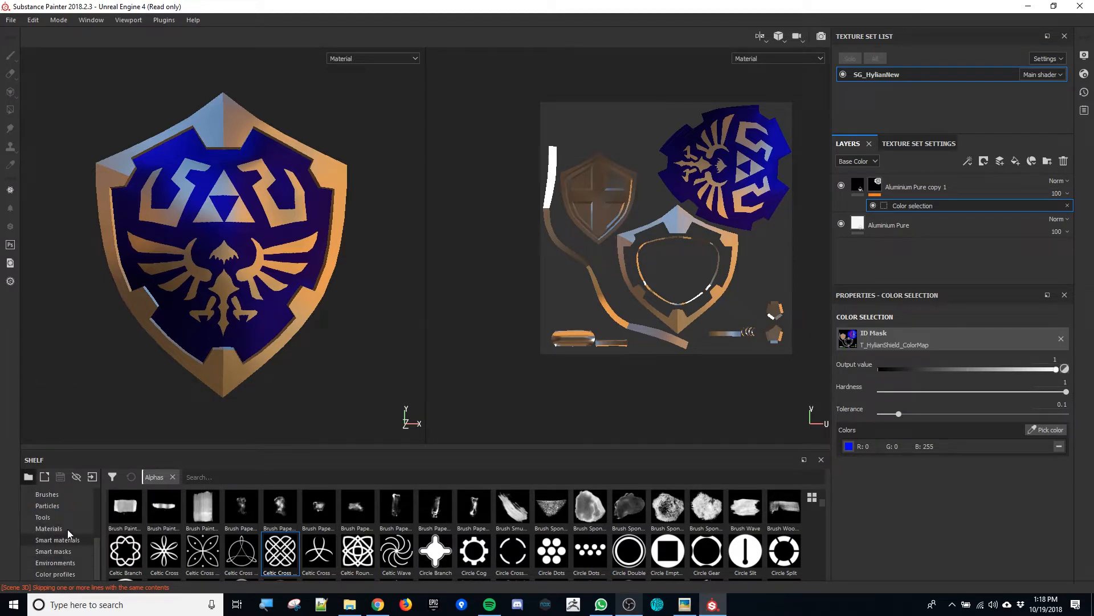
{"action": "left_click", "coordinate": [58, 529]}
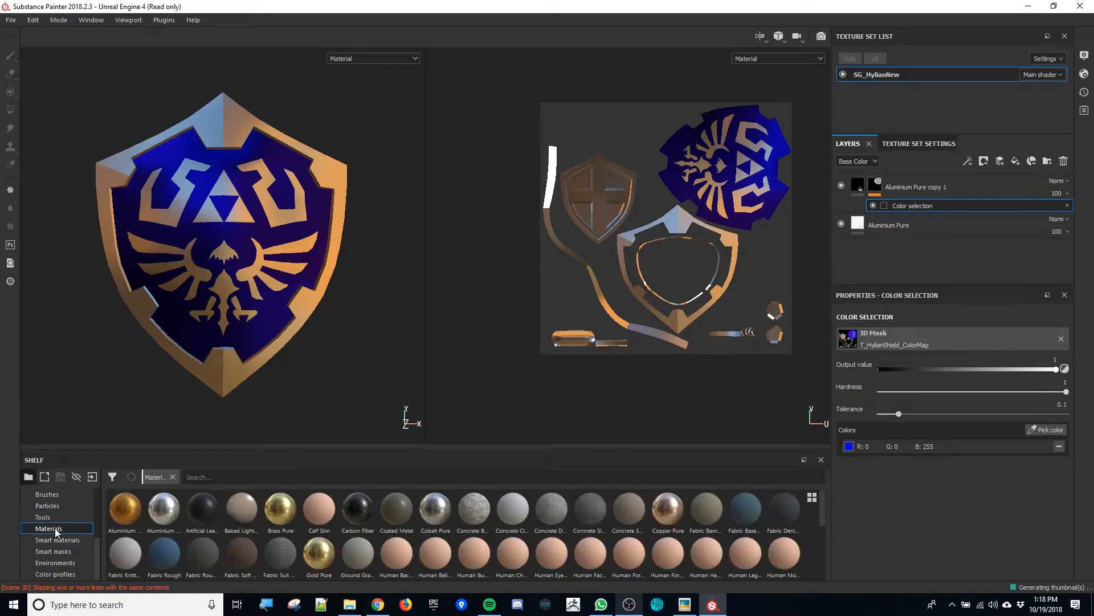
{"action": "left_click_drag", "start_coordinate": [316, 579], "coordinate": [955, 183]}
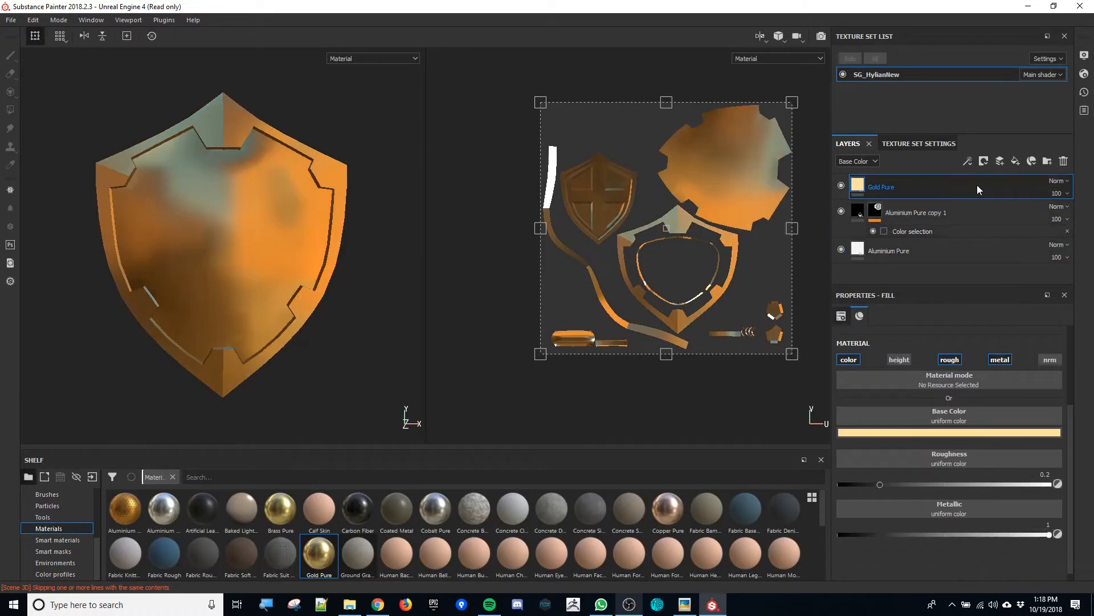
- Add a color selection mask to the Gold Pure layer and pick the triforce's yellow ID color (255, 251, 0)
{"action": "right_click", "coordinate": [977, 185]}
{"action": "left_click", "coordinate": [1003, 227]}
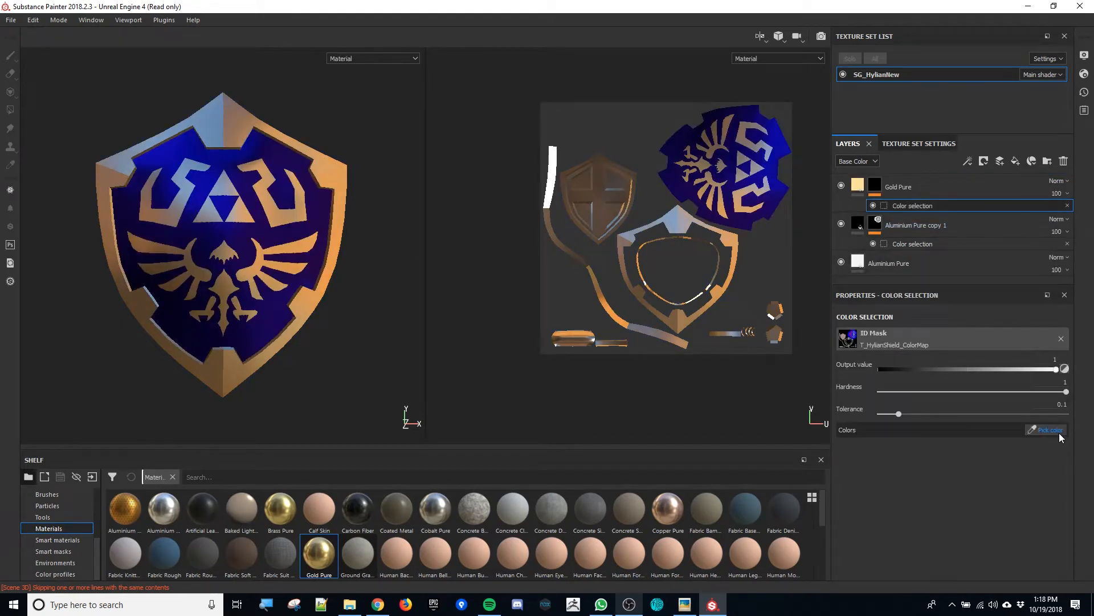
{"action": "left_click", "coordinate": [1059, 432]}
{"action": "left_click", "coordinate": [238, 214]}
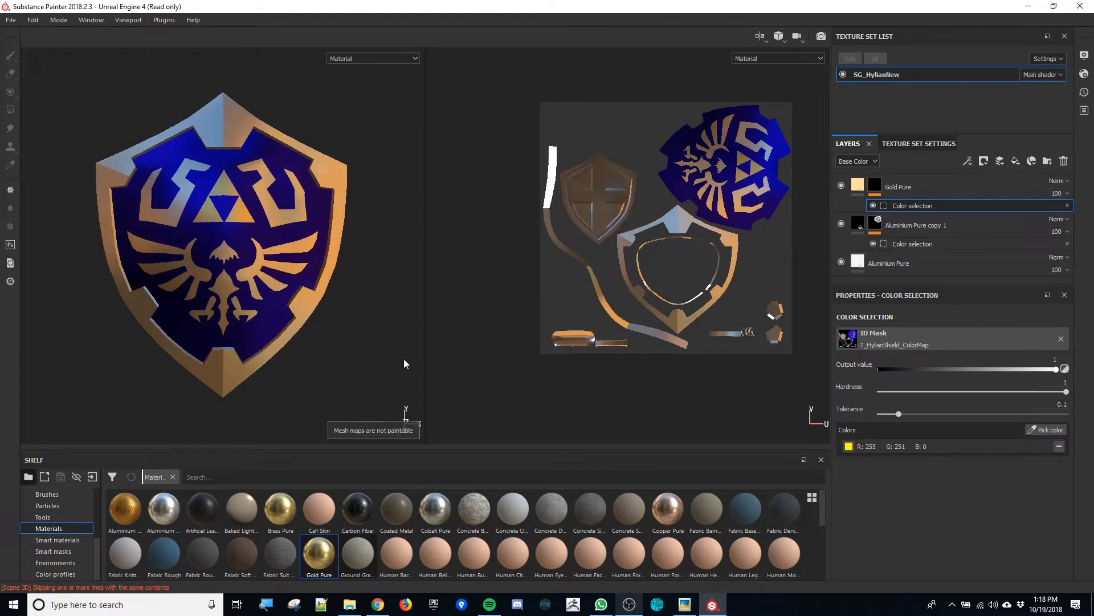
- Light the shield with the mondarrain_3 environment map in place of the current one
{"action": "mouse_move", "coordinate": [355, 340]}
{"action": "left_mouse_down", "text": "alt"}
{"action": "mouse_move", "coordinate": [371, 332]}
{"action": "mouse_move", "coordinate": [337, 332]}
{"action": "mouse_move", "coordinate": [354, 333]}
{"action": "left_mouse_up", "text": "alt"}
{"action": "scroll", "coordinate": [278, 247], "scroll_direction": "up", "scroll_amount": 4}
{"action": "left_click_drag", "start_coordinate": [278, 247], "coordinate": [292, 159], "text": "alt"}
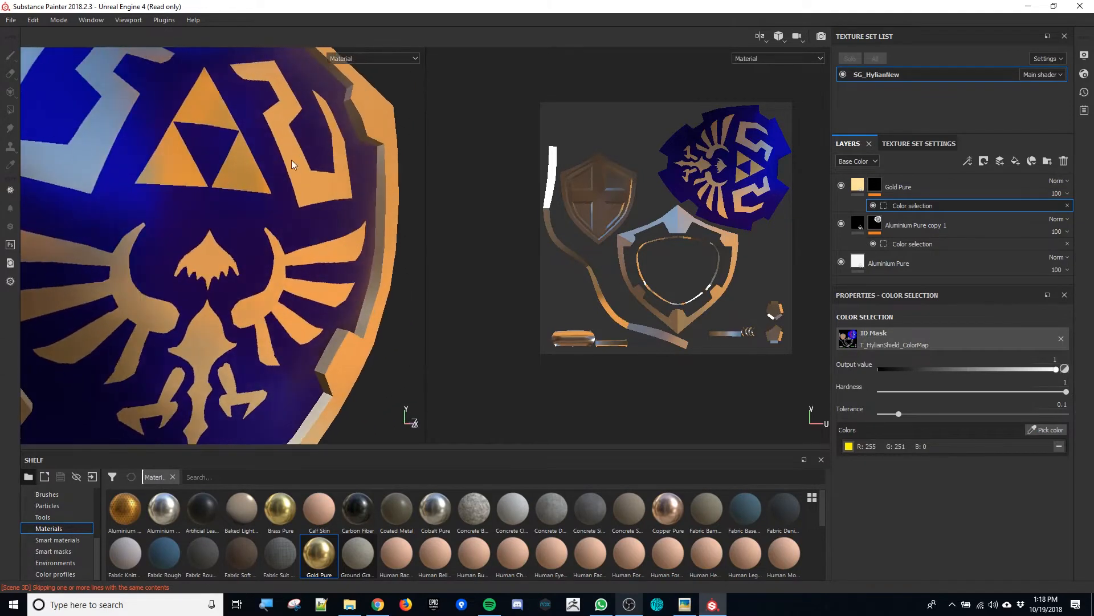
{"action": "scroll", "coordinate": [265, 61], "scroll_direction": "down", "scroll_amount": 4}
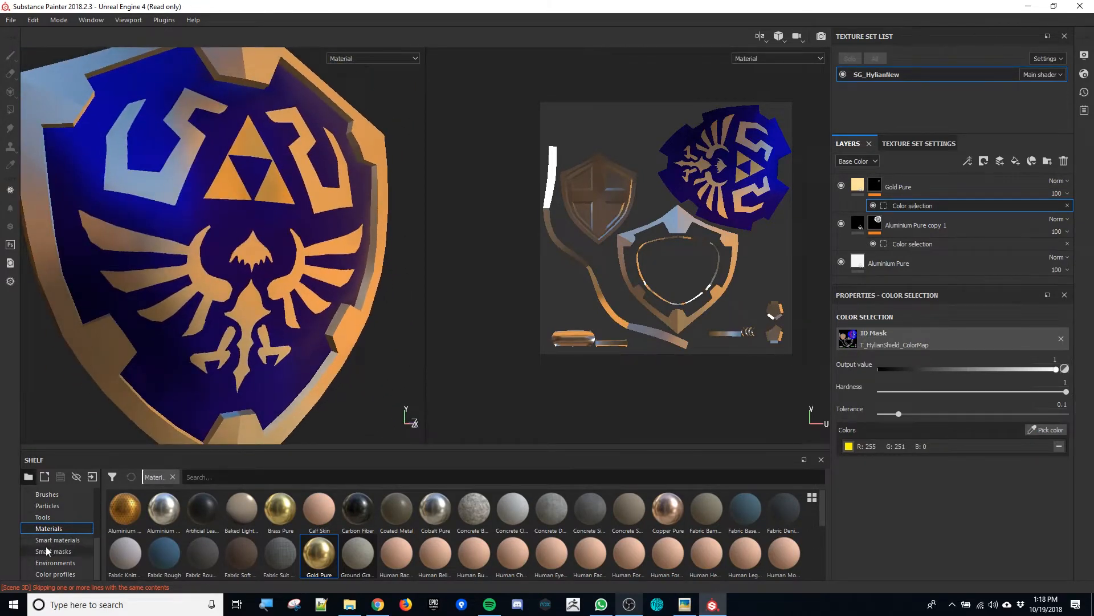
{"action": "left_click", "coordinate": [51, 561]}
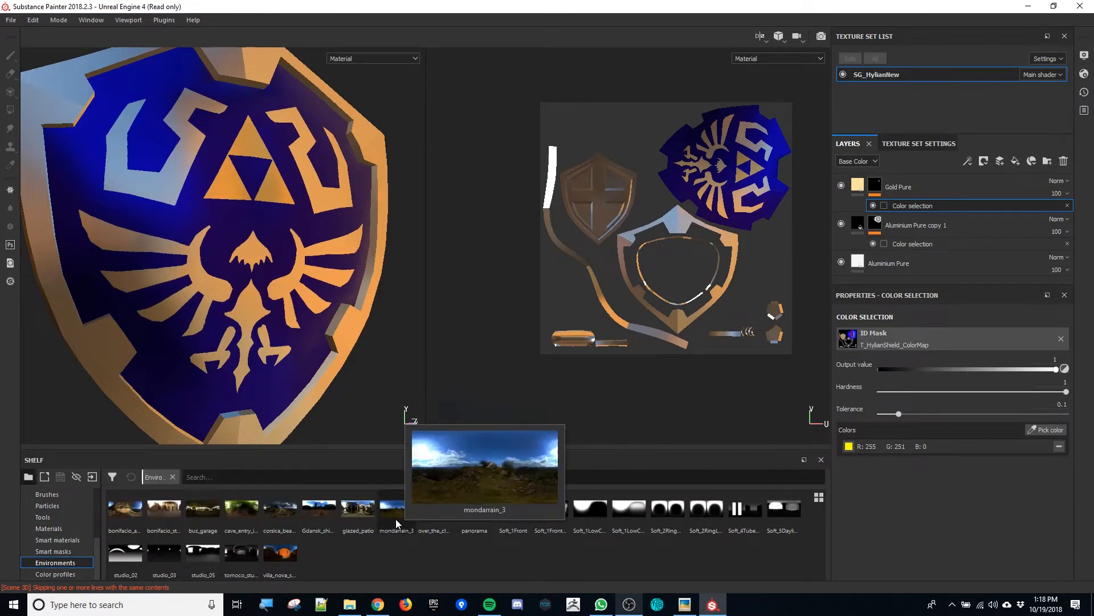
{"action": "left_click_drag", "start_coordinate": [396, 516], "coordinate": [322, 319]}
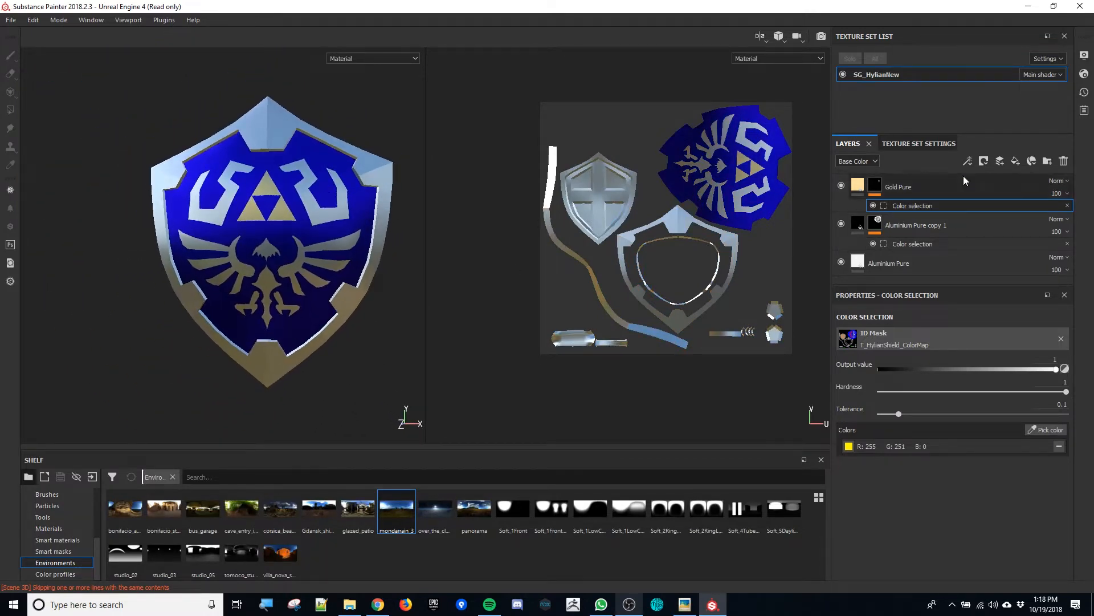
{"action": "left_click_drag", "start_coordinate": [295, 235], "coordinate": [295, 222], "text": "alt"}
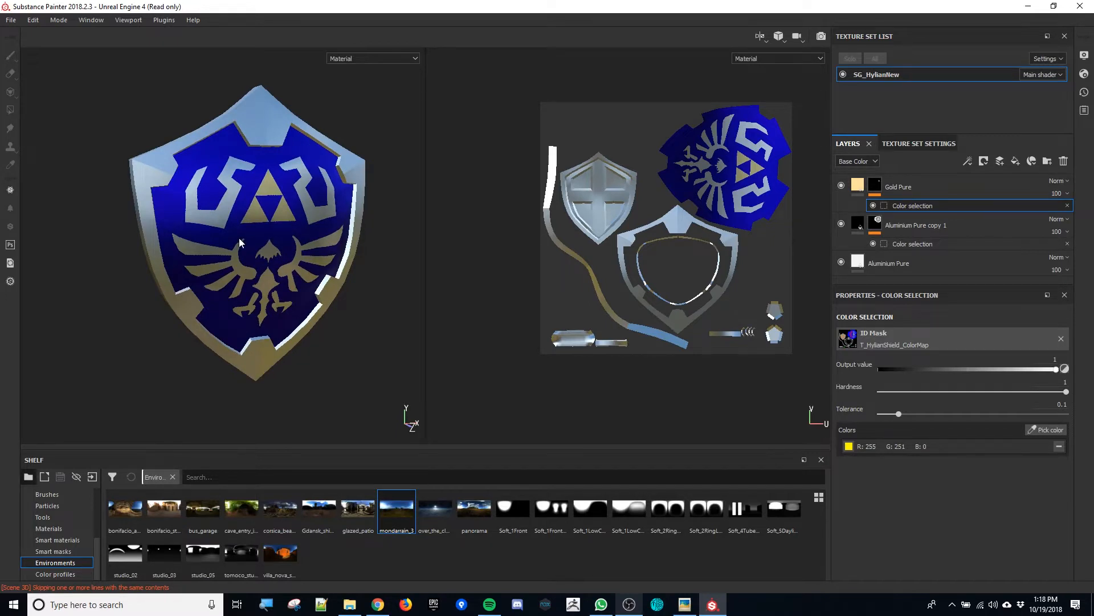
- Delete the Gold Pure layer and both Aluminium Pure layers so the layer stack is empty
{"action": "left_click", "coordinate": [932, 189]}
{"action": "left_click", "coordinate": [1064, 161]}
{"action": "left_click", "coordinate": [1064, 162]}
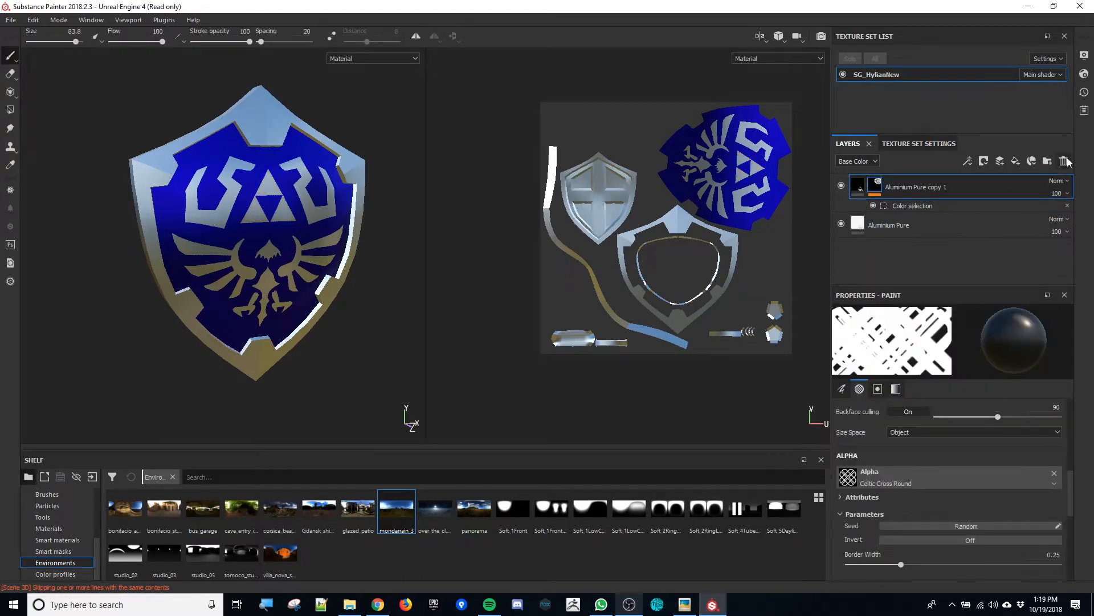
{"action": "left_click", "coordinate": [977, 193]}
{"action": "left_click", "coordinate": [1063, 162]}
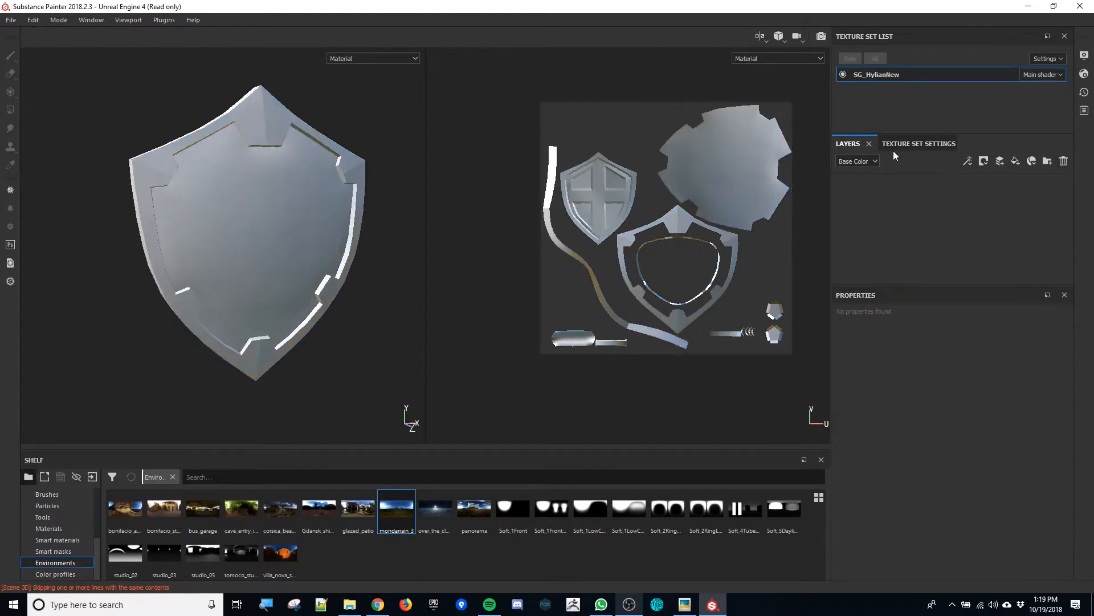
- Set up mesh map baking for the shield and load hylian_high.obj from the export folder as the high definition mesh
{"action": "left_click", "coordinate": [896, 143]}
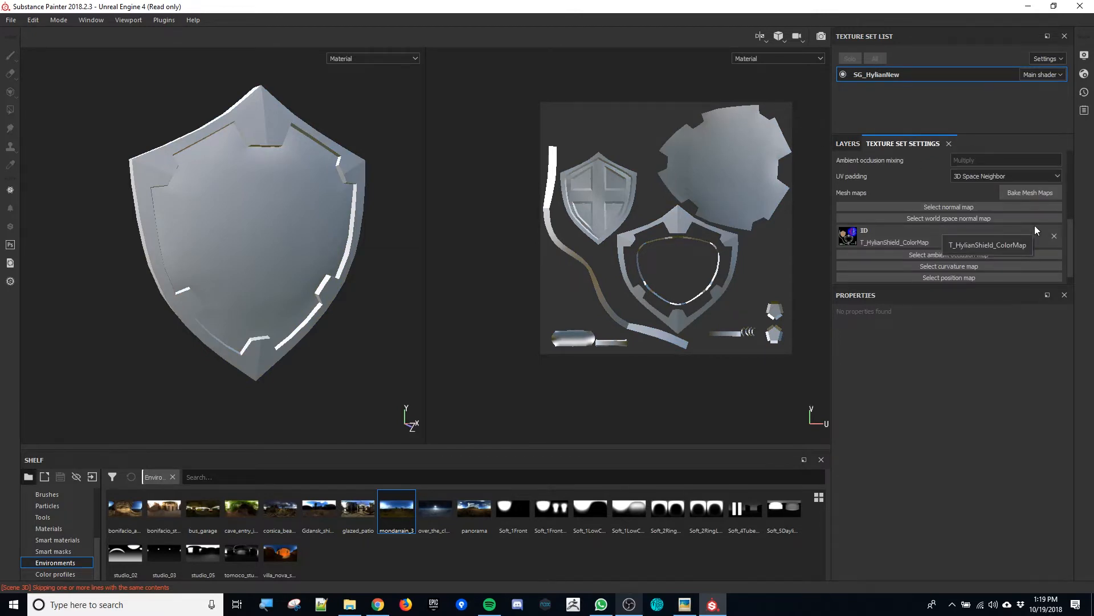
{"action": "left_click", "coordinate": [1029, 194]}
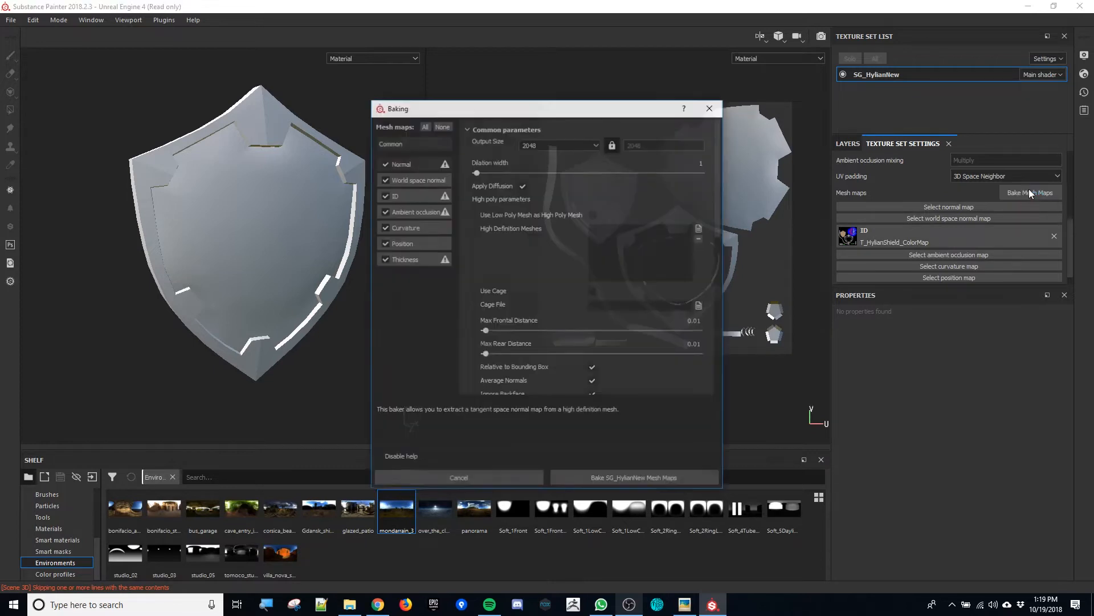
{"action": "left_click", "coordinate": [700, 228]}
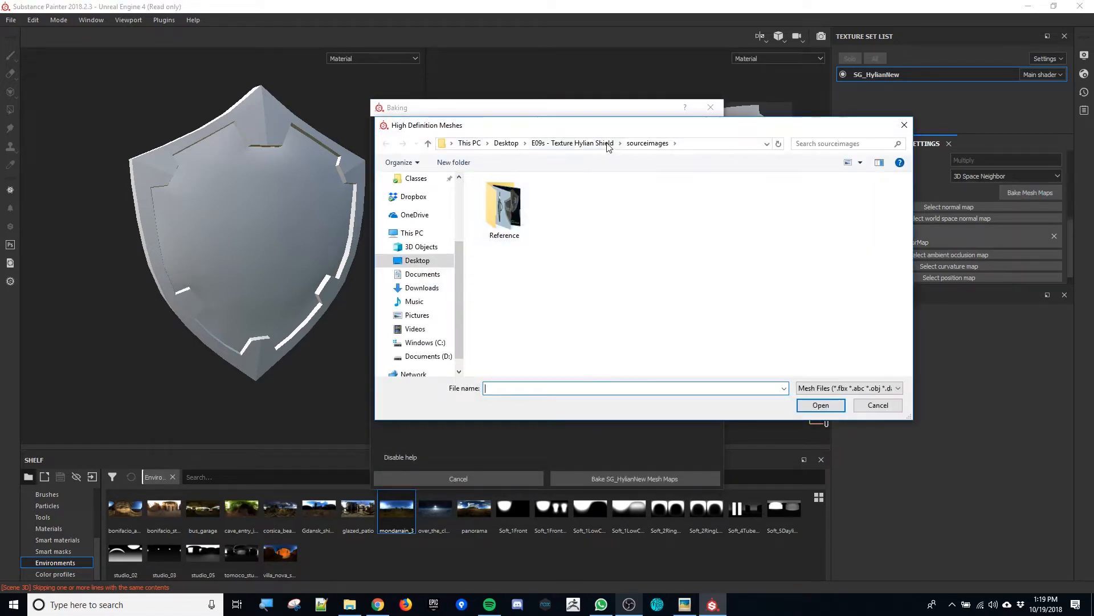
{"action": "double_click", "coordinate": [497, 196]}
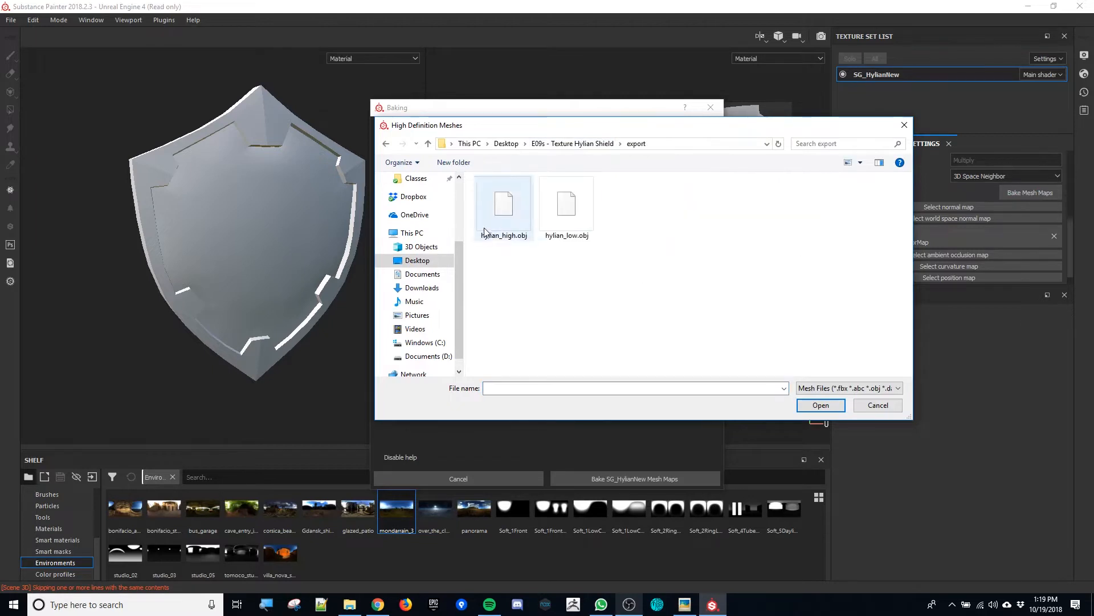
{"action": "left_click", "coordinate": [504, 205]}
{"action": "left_click", "coordinate": [821, 404]}
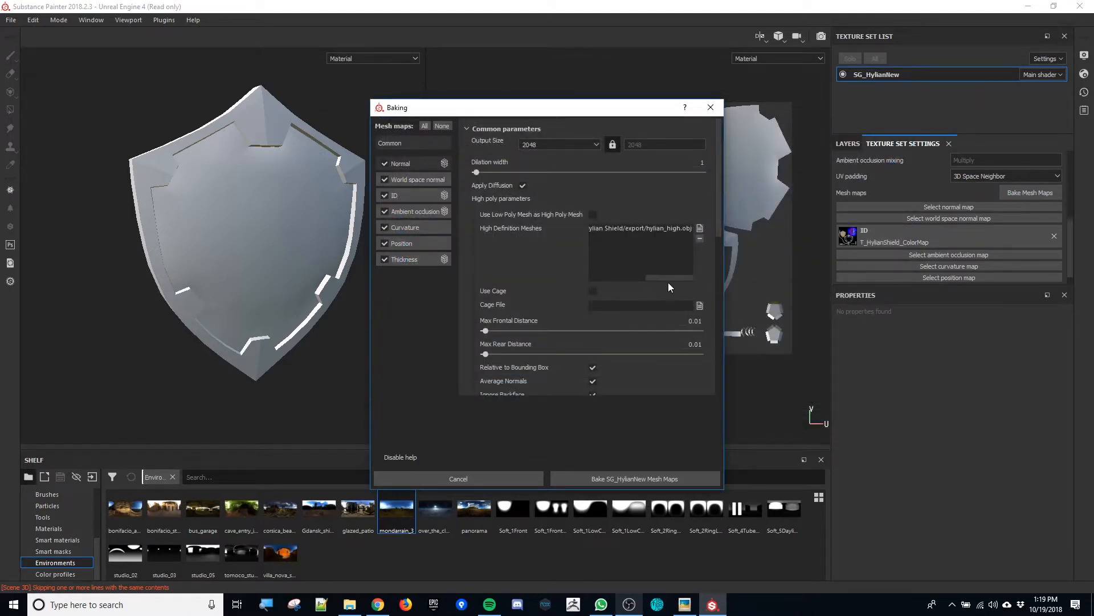
- Set matching to By Mesh Name and antialiasing to Subsampling 2x2, and bake the SG_HylianNew mesh maps
{"action": "scroll", "coordinate": [539, 235], "scroll_direction": "down", "scroll_amount": 3}
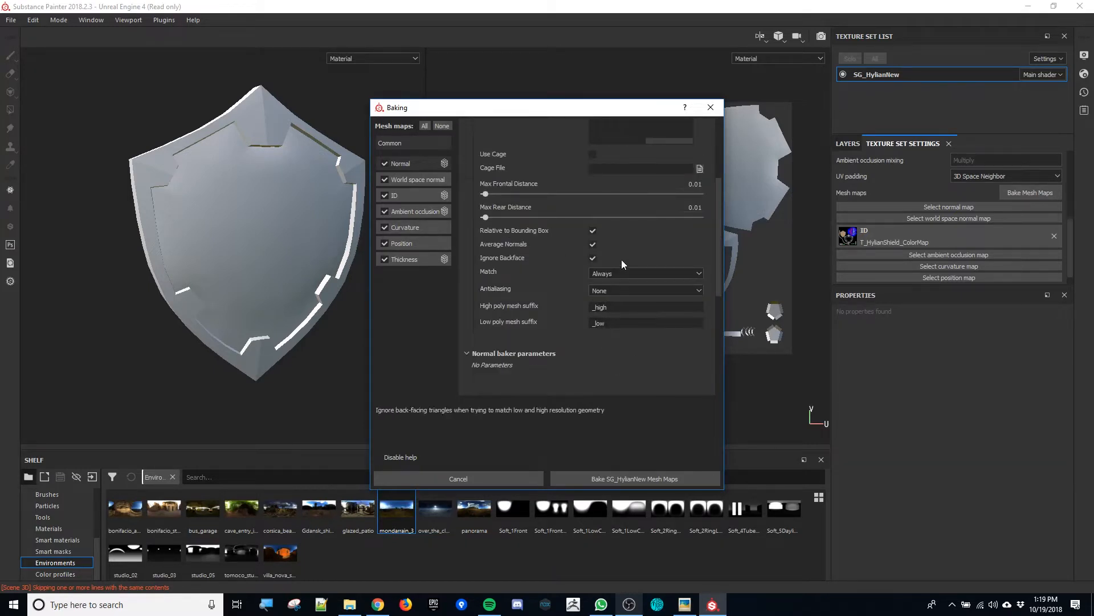
{"action": "left_click", "coordinate": [624, 274]}
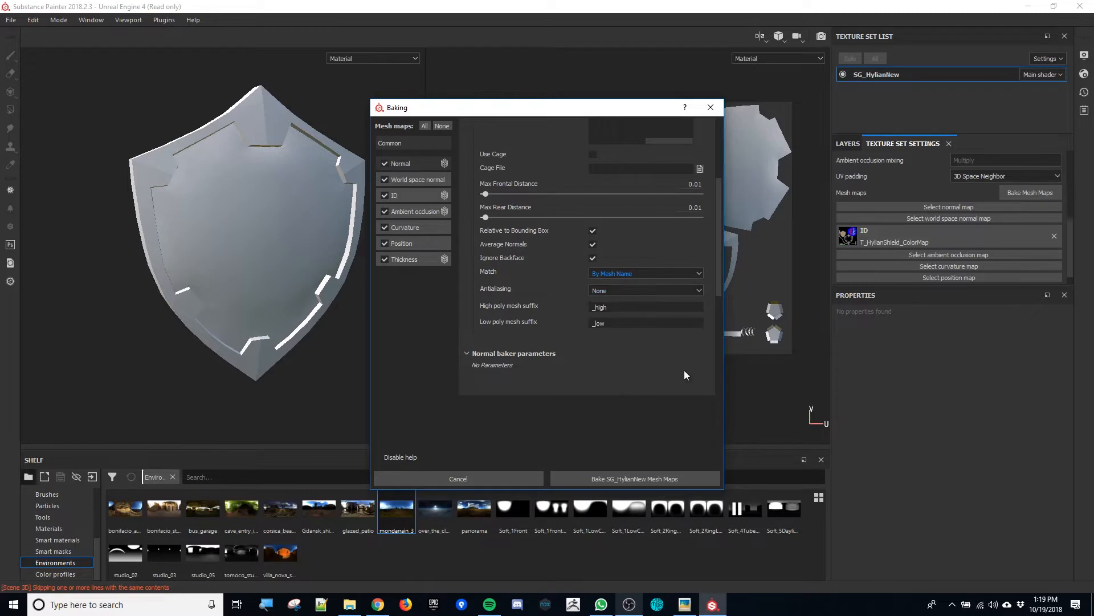
{"action": "left_click", "coordinate": [608, 292]}
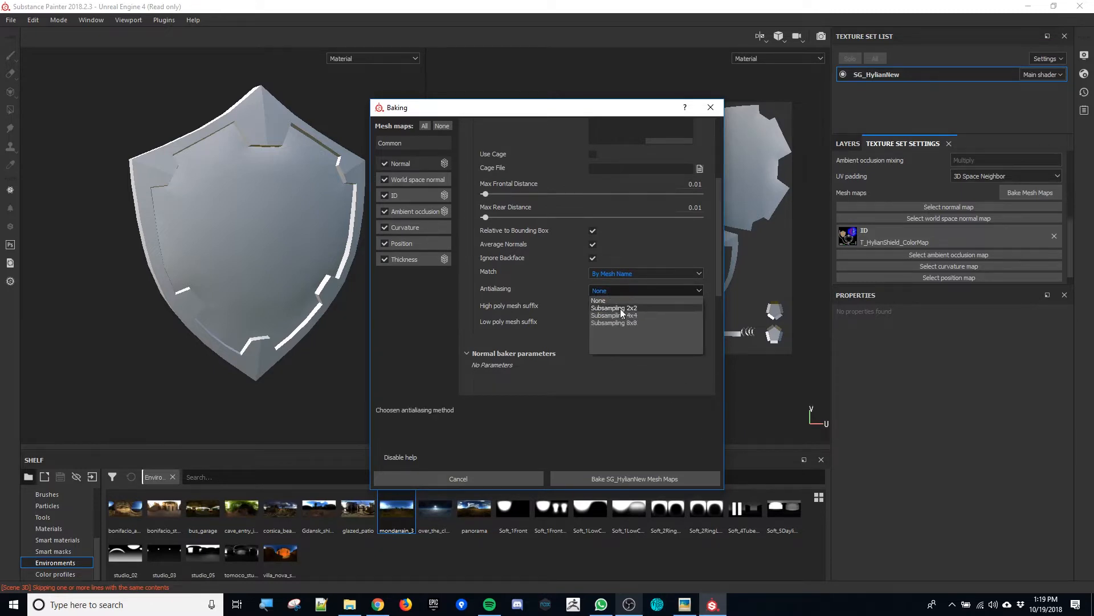
{"action": "left_click", "coordinate": [620, 308]}
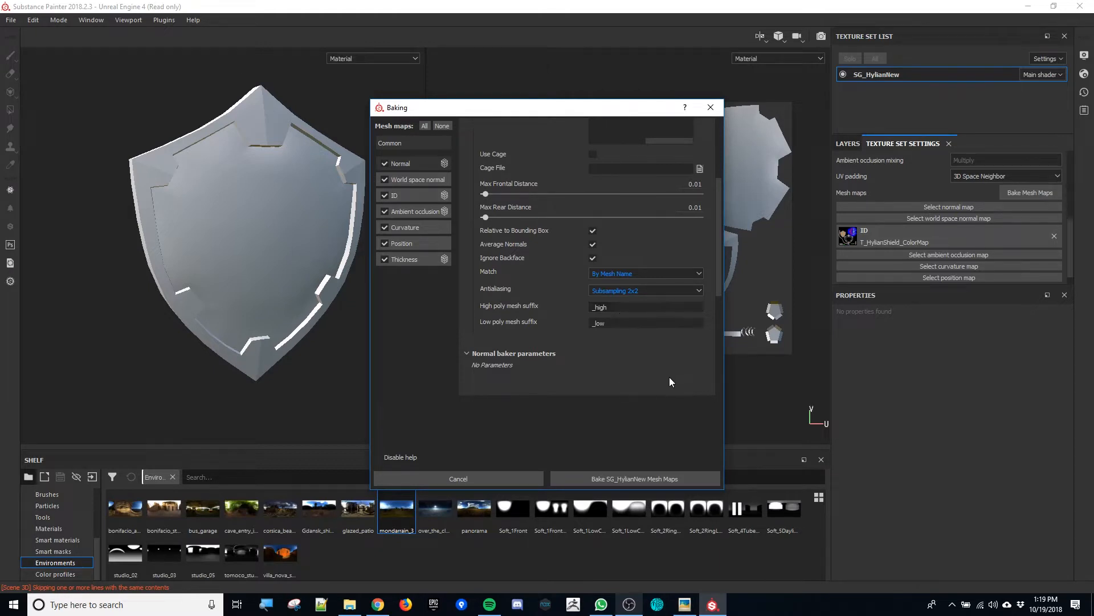
{"action": "left_click", "coordinate": [667, 482]}
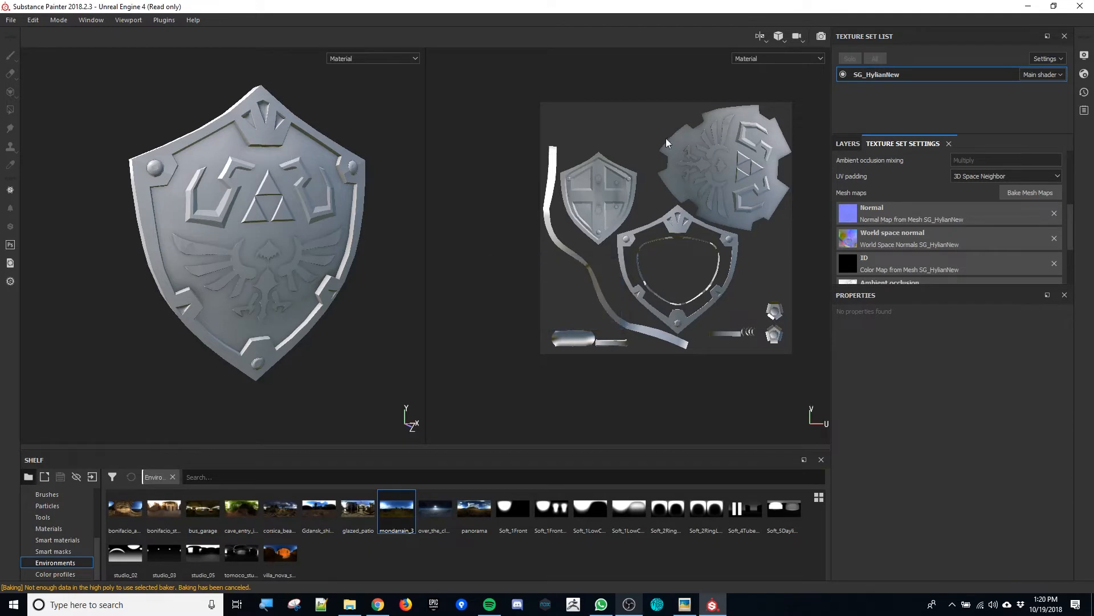
- Review the baked mesh maps and replace the ID map with T_HylianShield_ColorMap from the project resources
{"action": "scroll", "coordinate": [878, 240], "scroll_direction": "down", "scroll_amount": 3}
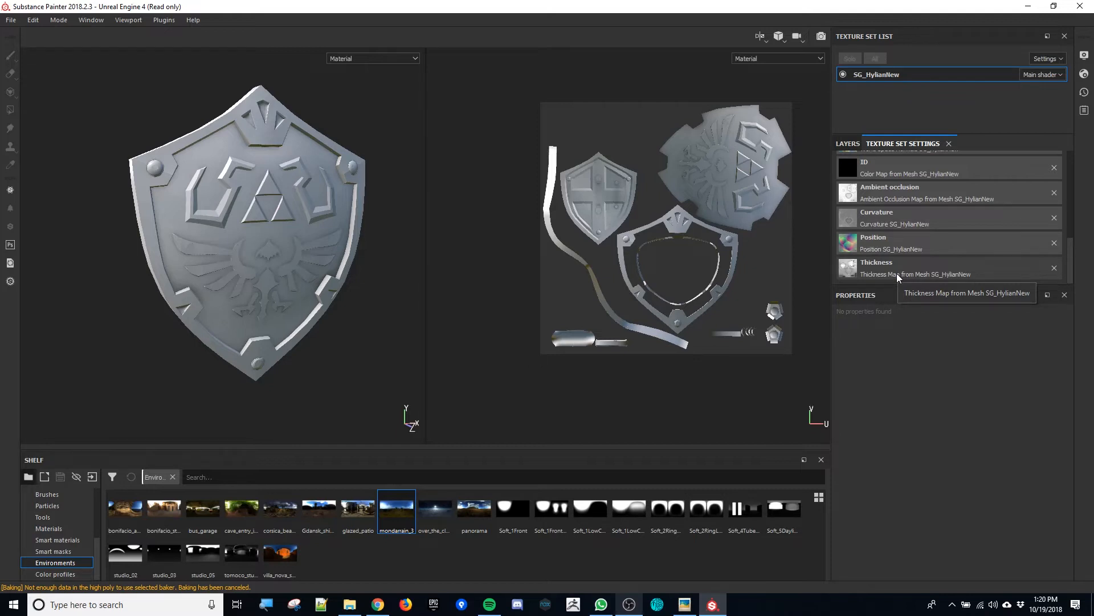
{"action": "scroll", "coordinate": [884, 194], "scroll_direction": "up", "scroll_amount": 10}
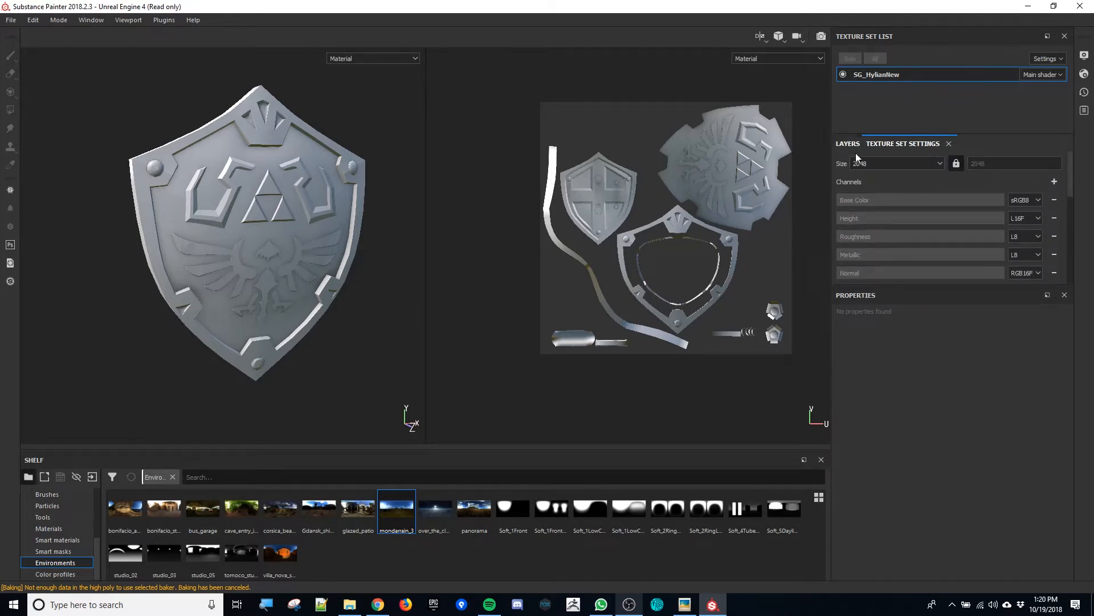
{"action": "scroll", "coordinate": [919, 237], "scroll_direction": "down", "scroll_amount": 8}
{"action": "left_click", "coordinate": [848, 235]}
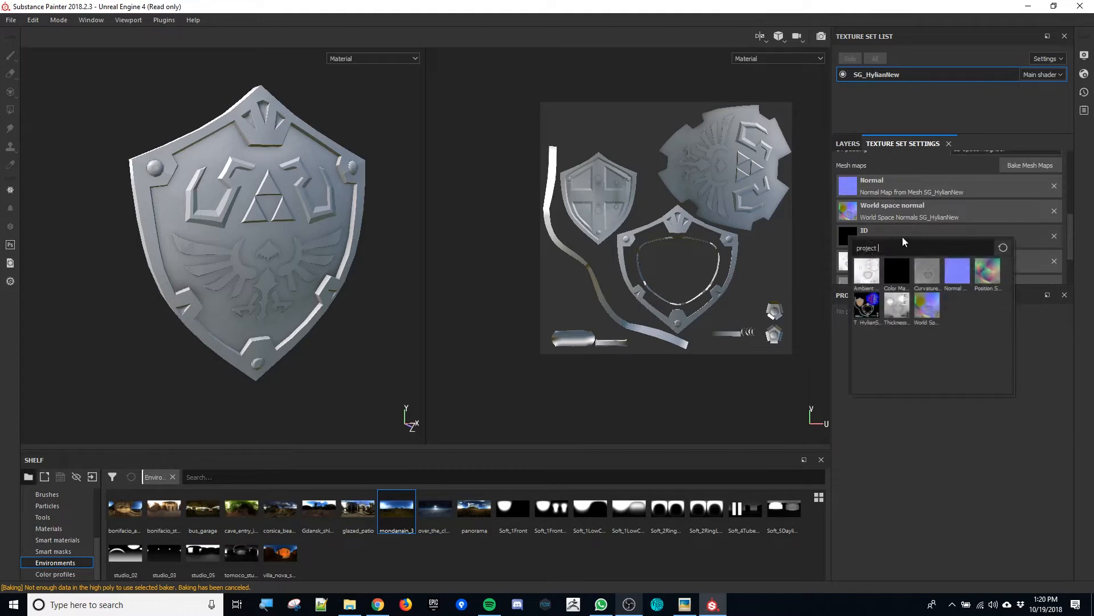
{"action": "left_click", "coordinate": [897, 271]}
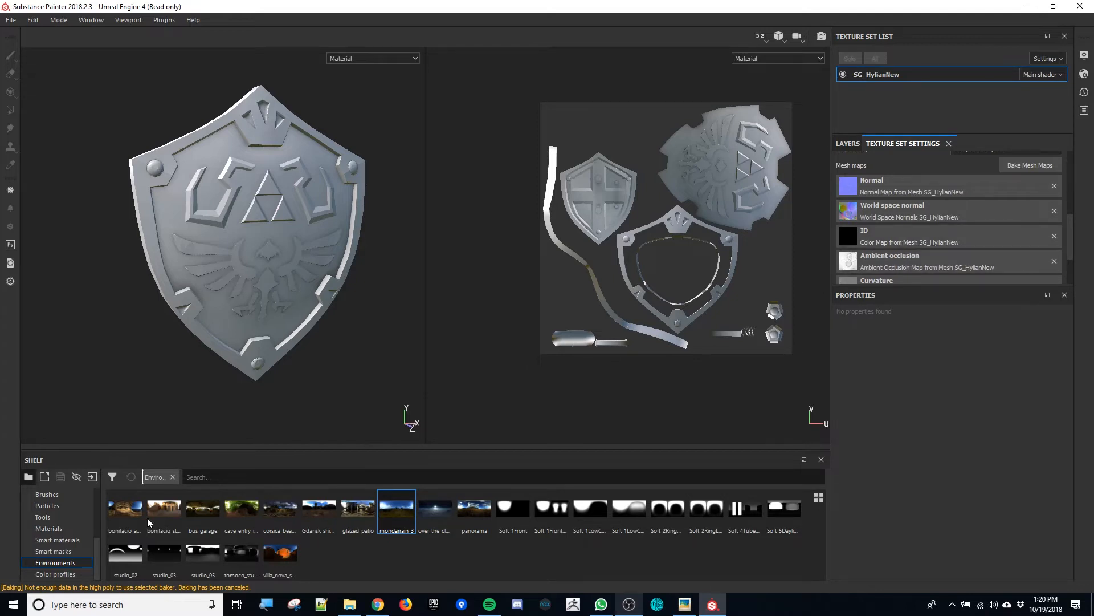
{"action": "scroll", "coordinate": [60, 530], "scroll_direction": "up", "scroll_amount": 3}
{"action": "left_click", "coordinate": [46, 516]}
{"action": "left_click", "coordinate": [60, 506]}
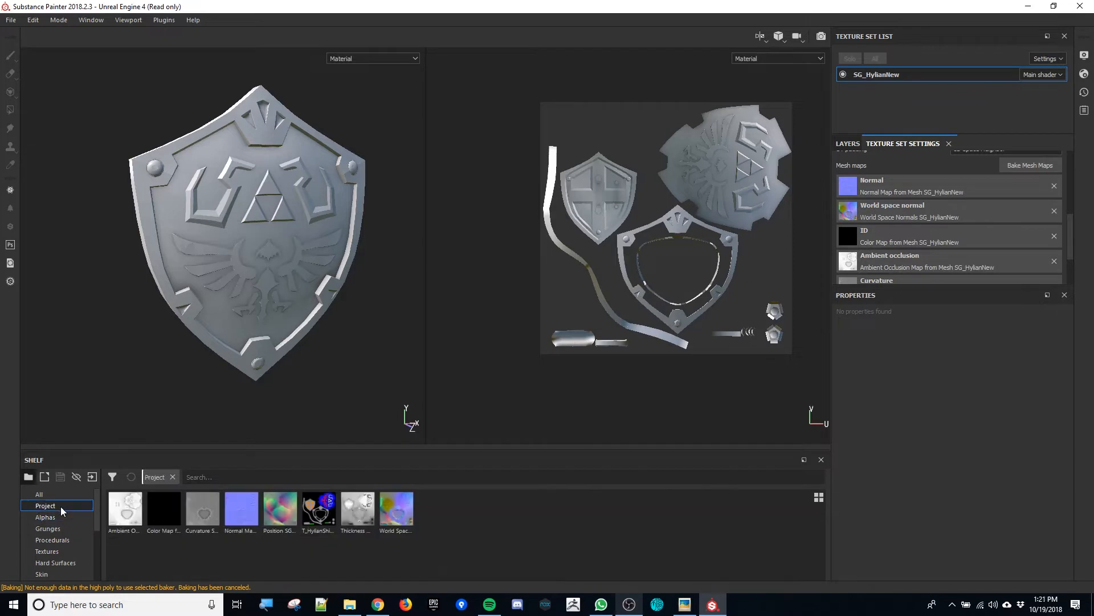
{"action": "left_click_drag", "start_coordinate": [318, 509], "coordinate": [892, 235]}
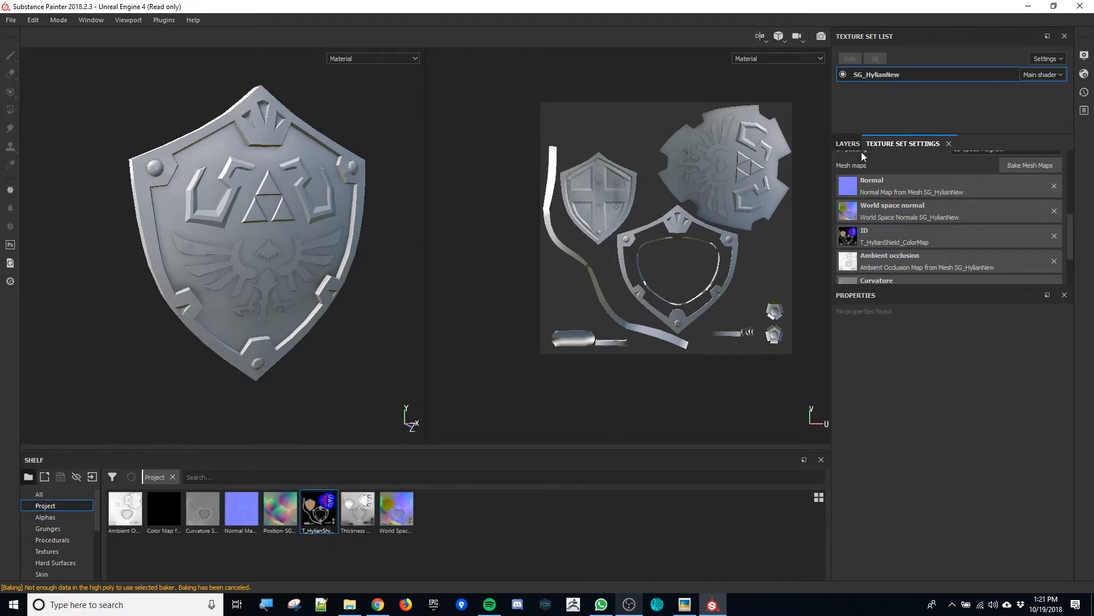
- Find the Steel smart material and add it to the empty layer stack as the shield's base
{"action": "left_click", "coordinate": [849, 143]}
{"action": "scroll", "coordinate": [82, 543], "scroll_direction": "down", "scroll_amount": 3}
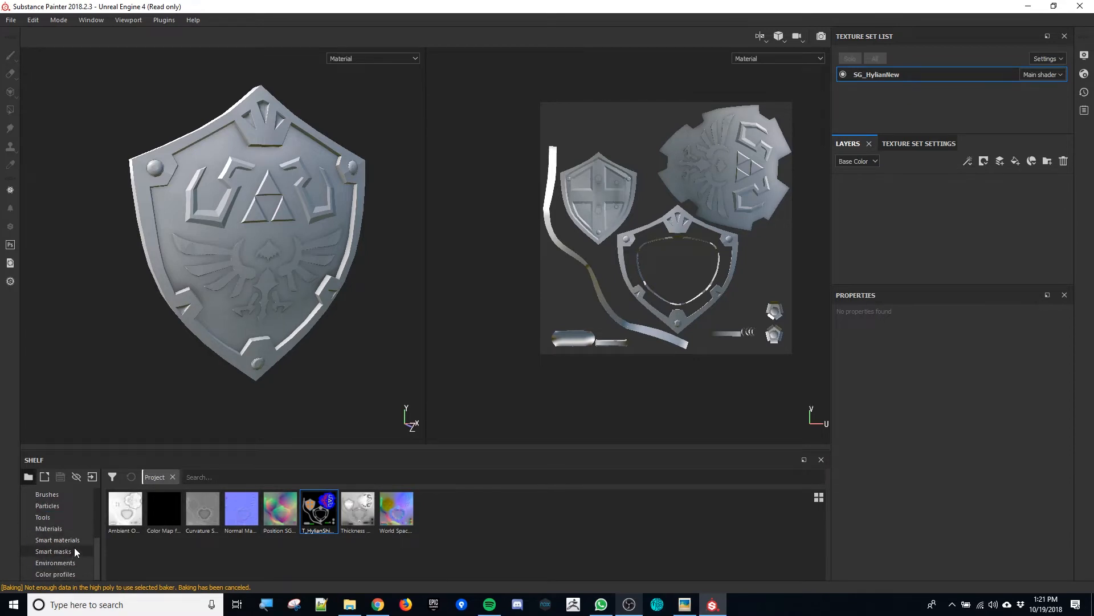
{"action": "left_click", "coordinate": [74, 540]}
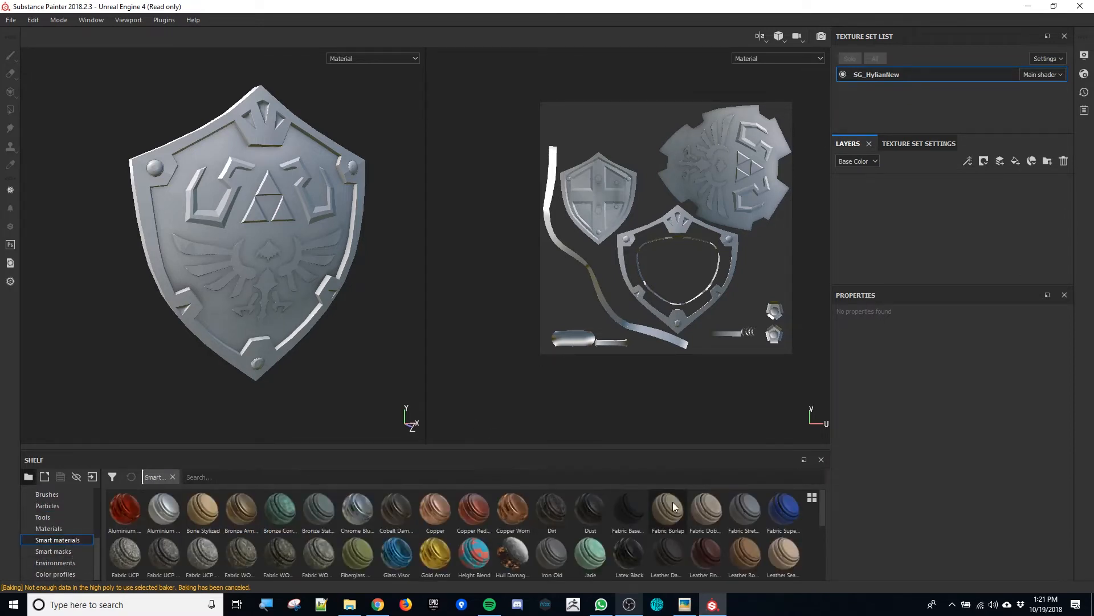
{"action": "mouse_move", "coordinate": [673, 506]}
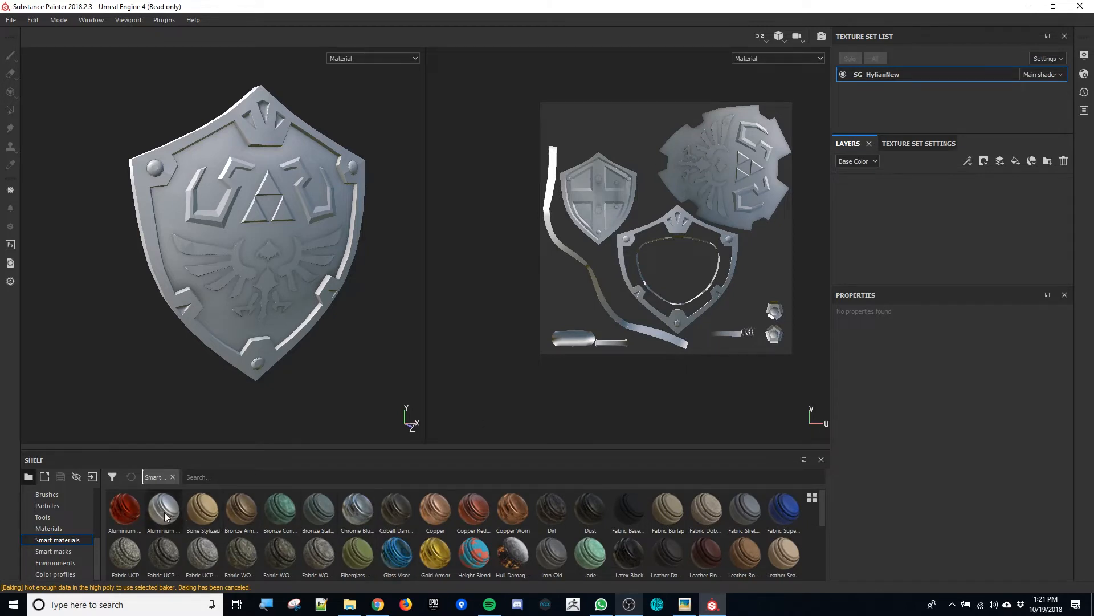
{"action": "scroll", "coordinate": [558, 556], "scroll_direction": "down", "scroll_amount": 1}
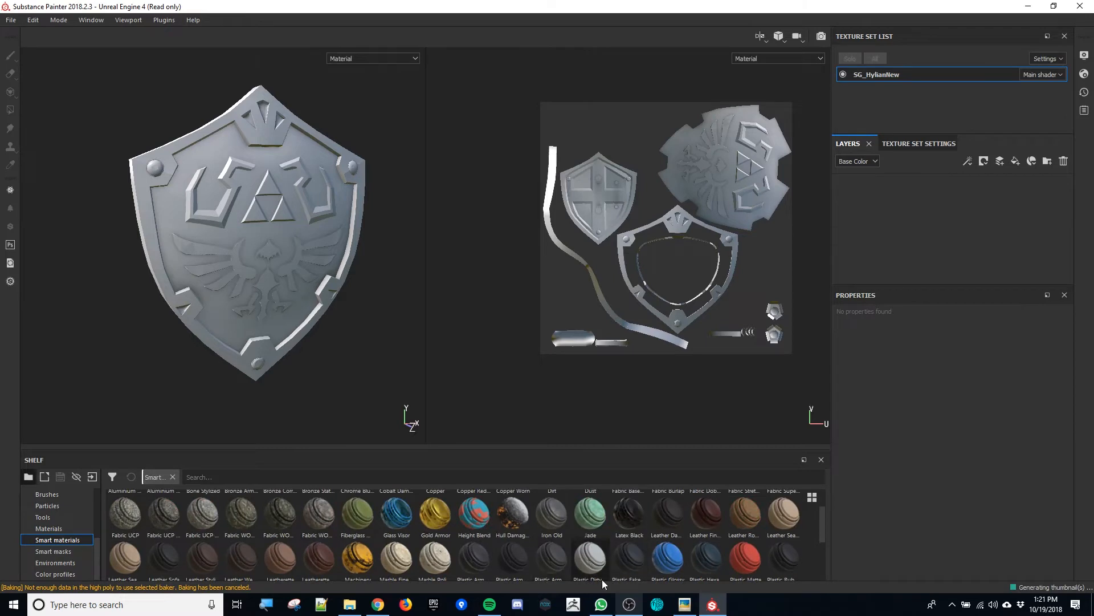
{"action": "scroll", "coordinate": [512, 563], "scroll_direction": "down", "scroll_amount": 2}
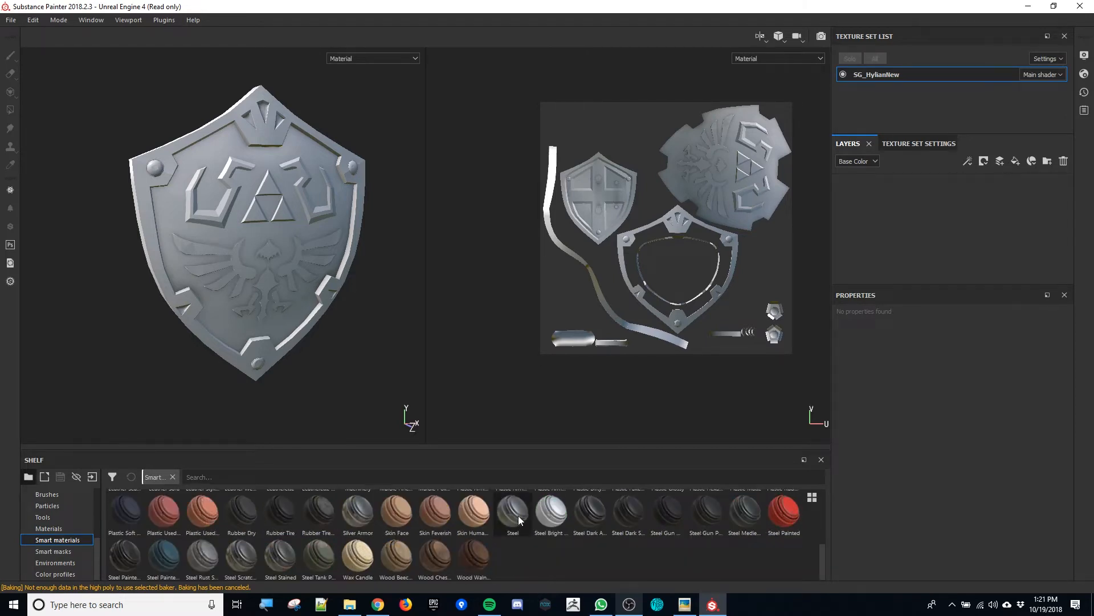
{"action": "left_click_drag", "start_coordinate": [518, 515], "coordinate": [941, 225]}
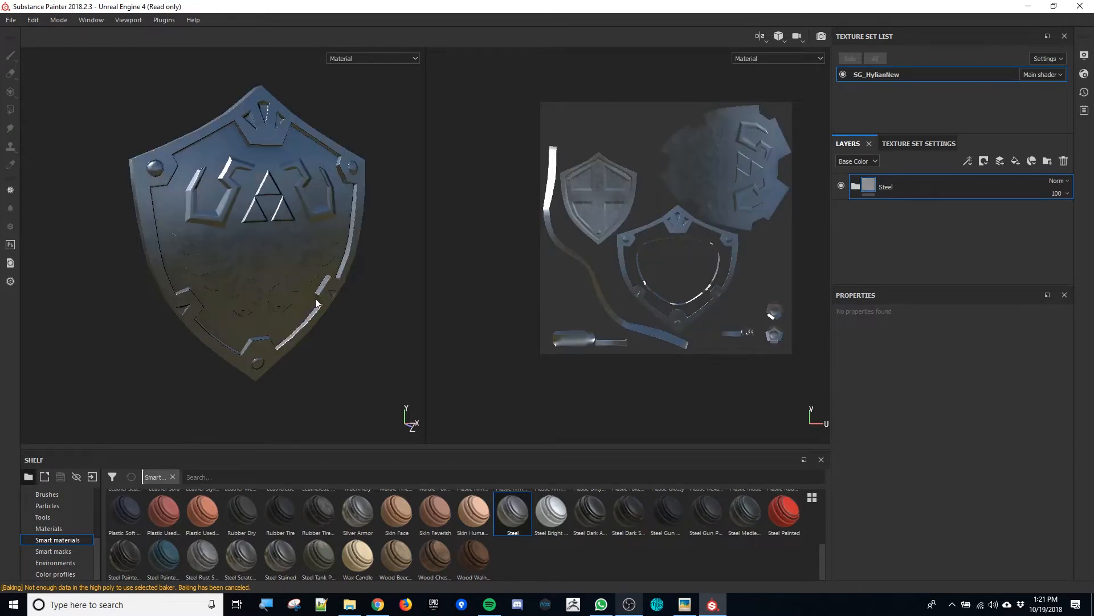
- Inspect the steel base on the shield's front and side, and add the Gold Armor smart material above the Steel layer
{"action": "left_click_drag", "start_coordinate": [266, 301], "coordinate": [253, 251], "text": "alt"}
{"action": "right_click_drag", "start_coordinate": [253, 251], "coordinate": [309, 275], "text": "alt"}
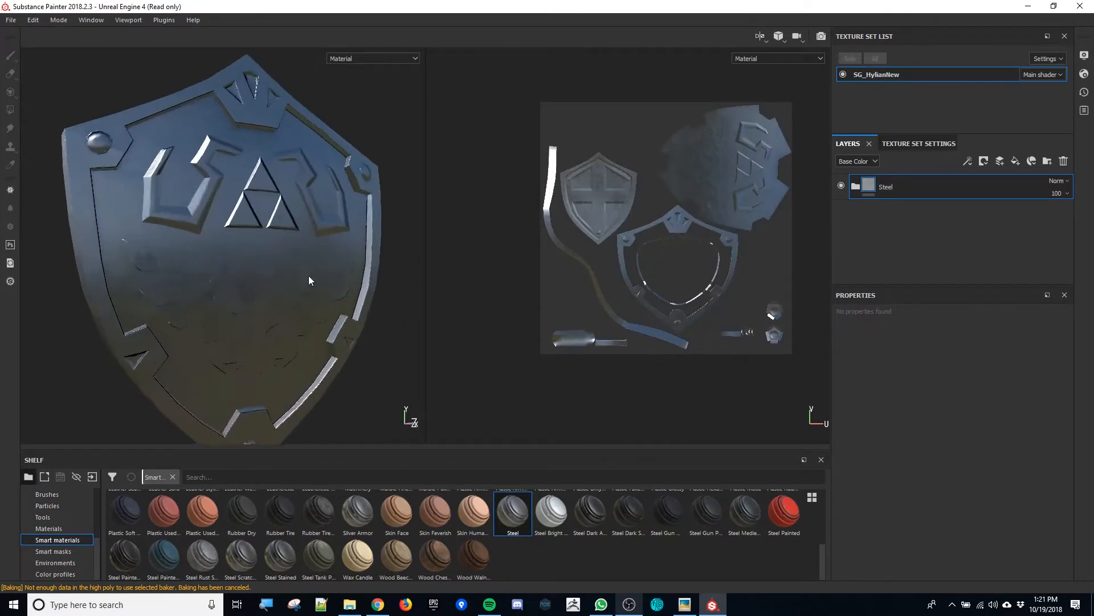
{"action": "scroll", "coordinate": [309, 275], "scroll_direction": "up", "scroll_amount": 2}
{"action": "left_click_drag", "start_coordinate": [268, 269], "coordinate": [230, 272], "text": "alt"}
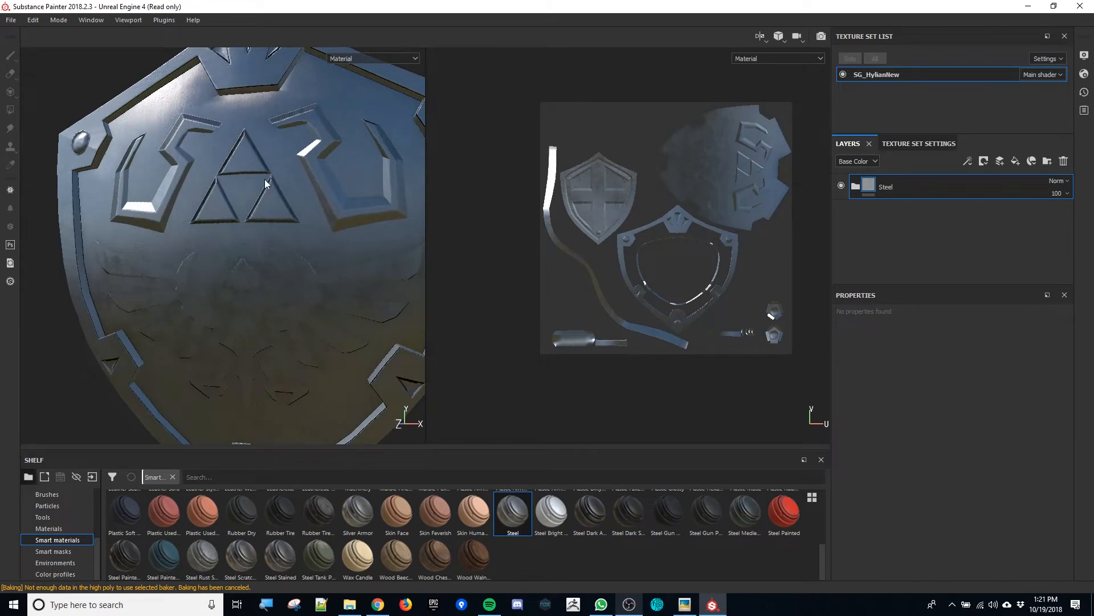
{"action": "left_click_drag", "start_coordinate": [265, 179], "coordinate": [402, 223], "text": "alt"}
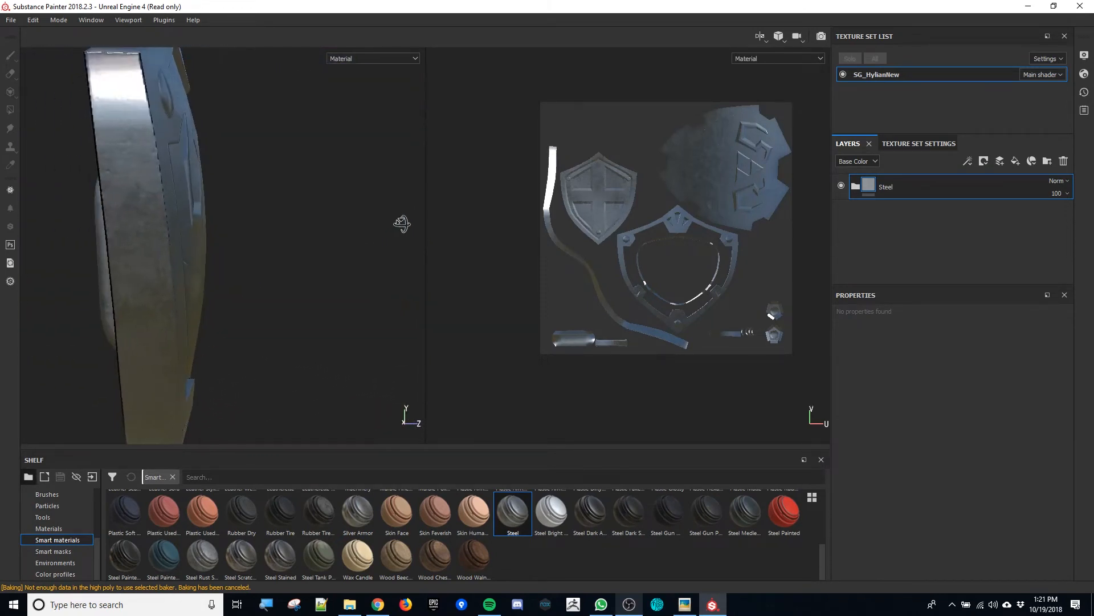
{"action": "left_click_drag", "start_coordinate": [242, 237], "coordinate": [302, 283], "text": "alt"}
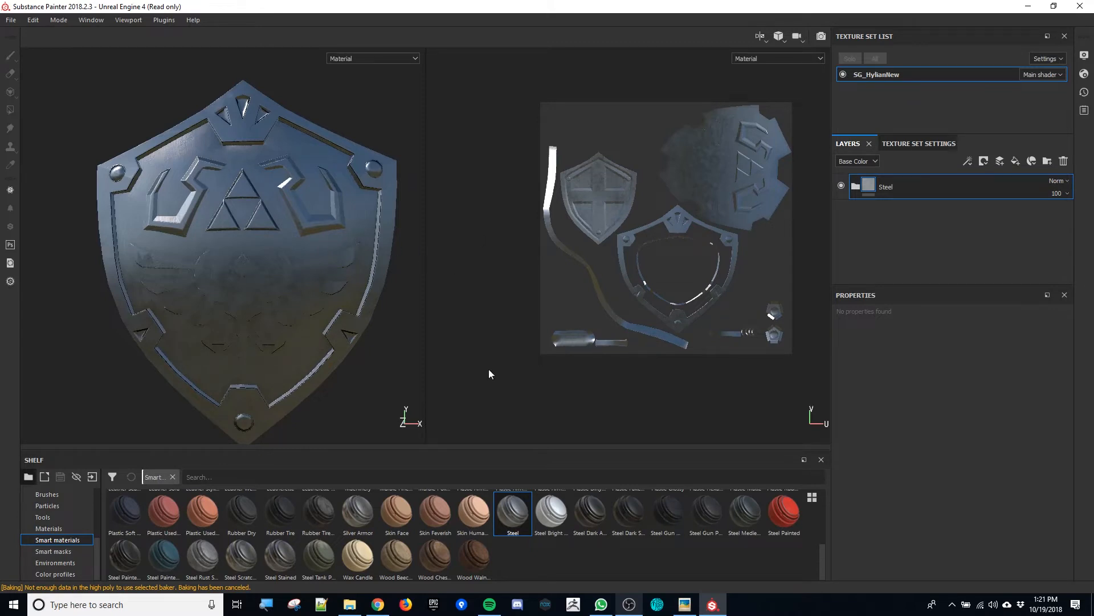
{"action": "scroll", "coordinate": [568, 557], "scroll_direction": "up", "scroll_amount": 5}
{"action": "left_click_drag", "start_coordinate": [435, 515], "coordinate": [929, 174]}
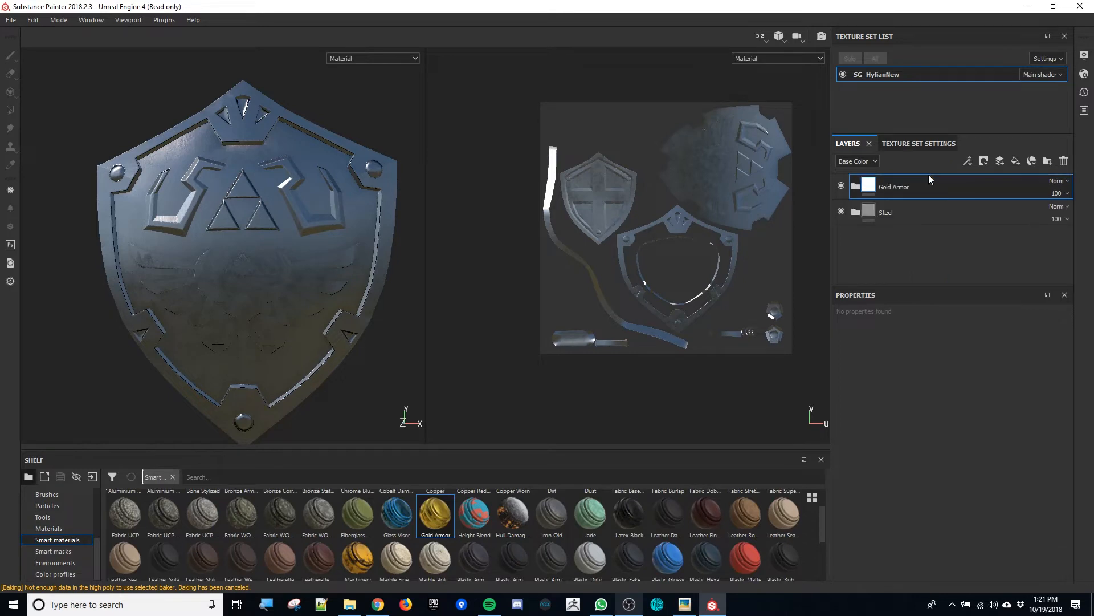
- Mask Gold Armor with a color selection, picking the yellow triforce color from the ID map
{"action": "right_click", "coordinate": [901, 190]}
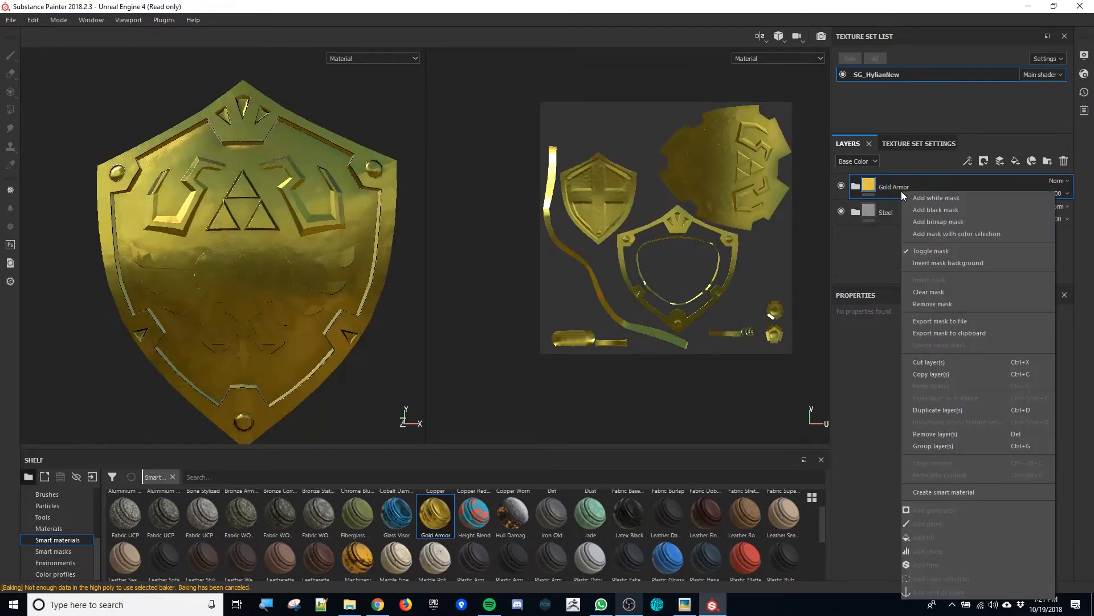
{"action": "left_click", "coordinate": [979, 231]}
{"action": "left_click", "coordinate": [1047, 430]}
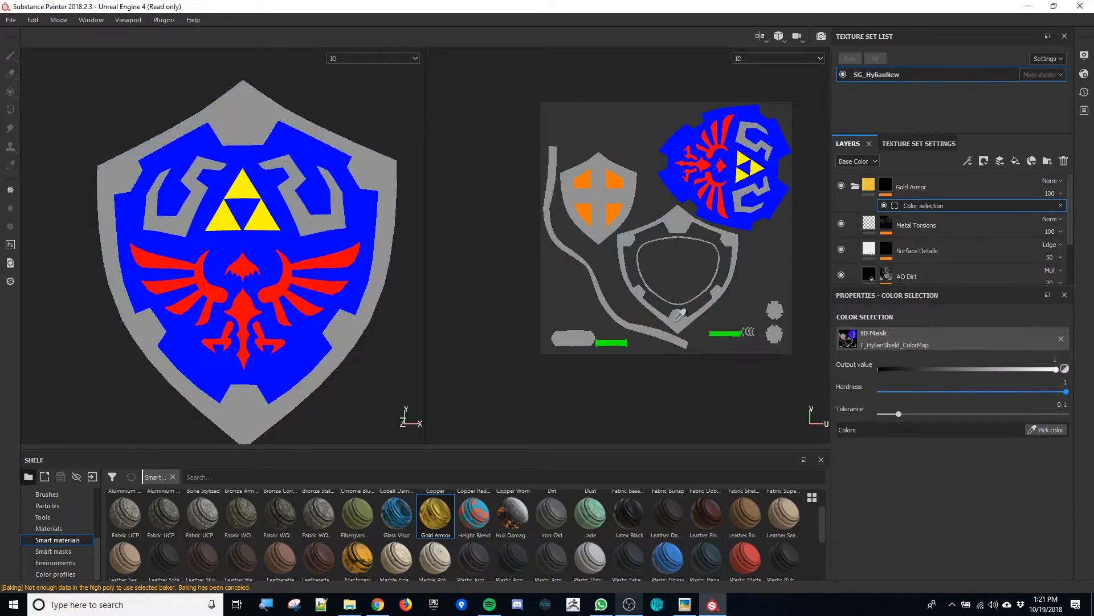
{"action": "left_click", "coordinate": [262, 215]}
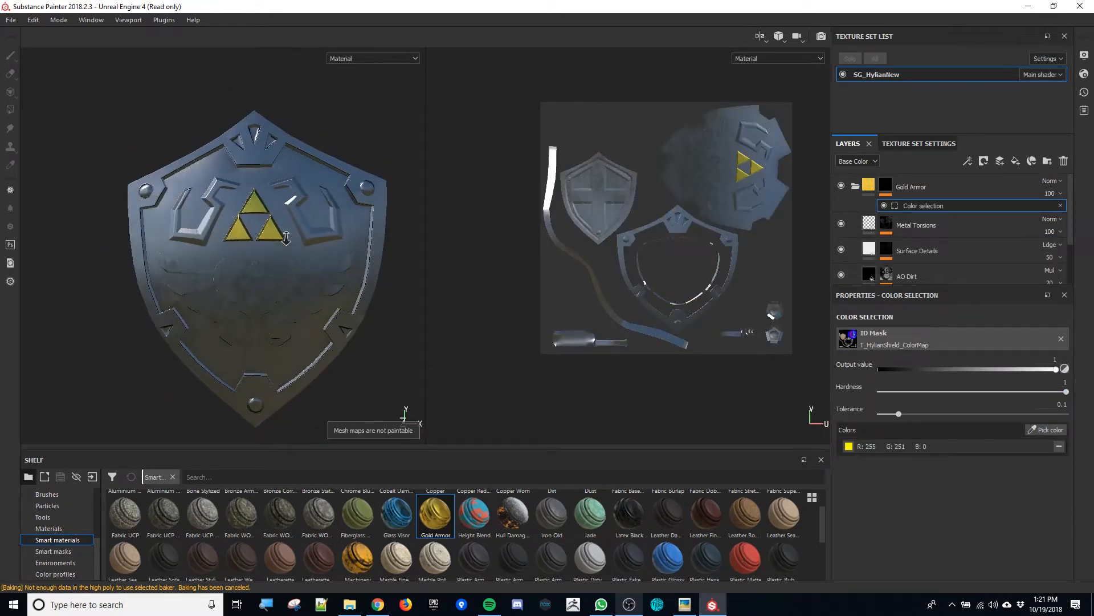
{"action": "right_click_drag", "start_coordinate": [286, 238], "coordinate": [261, 296], "text": "alt"}
{"action": "left_click_drag", "start_coordinate": [261, 296], "coordinate": [210, 236], "text": "alt"}
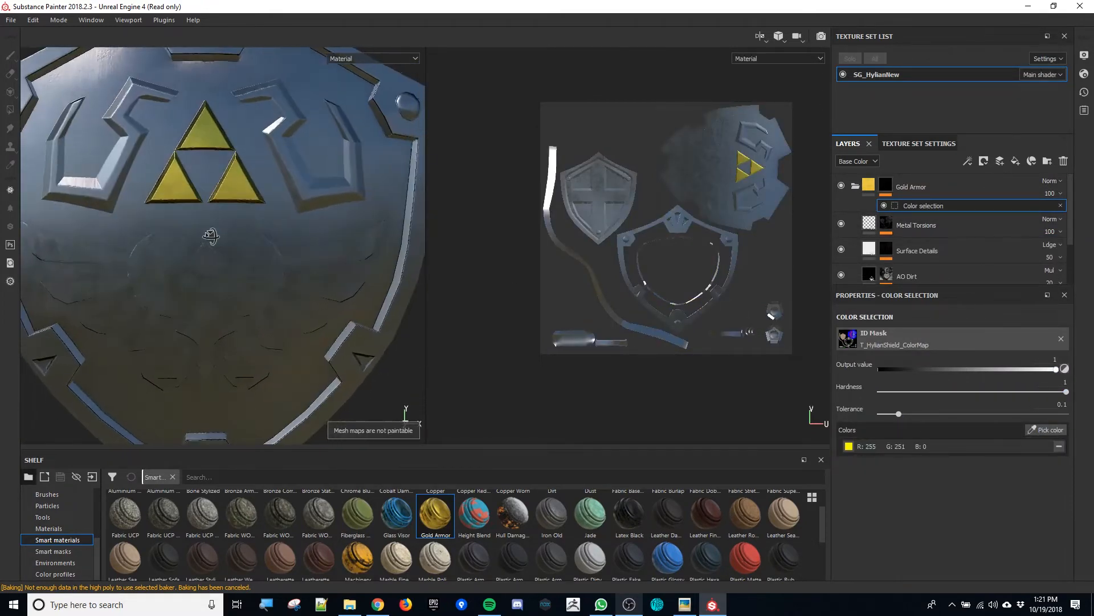
- Collapse the Gold Armor folder and add the Aluminium Anodized Red smart material between Gold Armor and Steel
{"action": "left_click", "coordinate": [862, 190]}
{"action": "scroll", "coordinate": [206, 535], "scroll_direction": "up", "scroll_amount": 1}
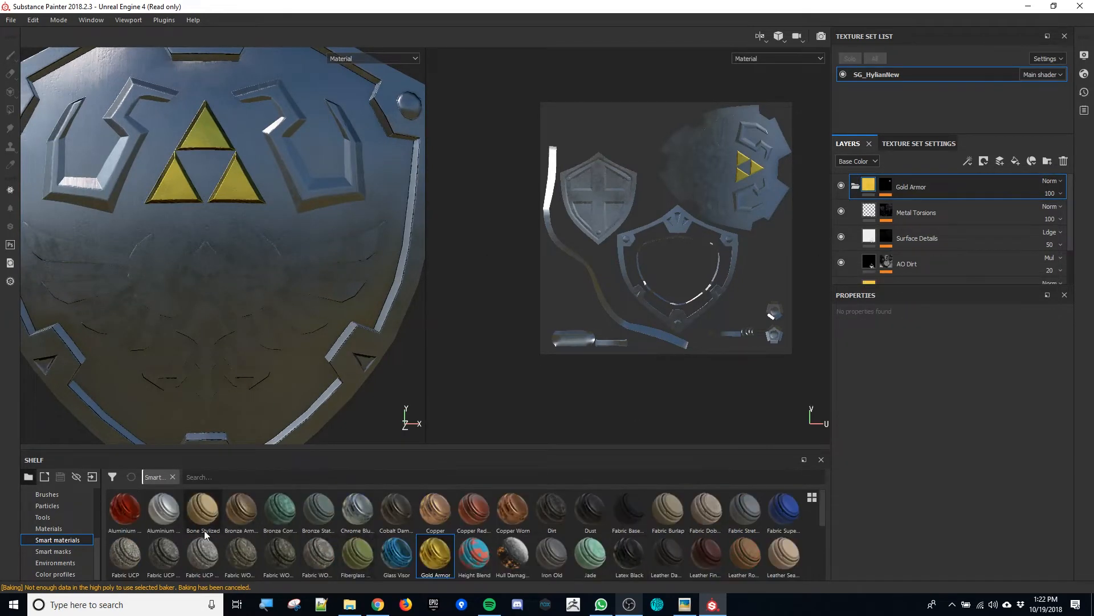
{"action": "left_click_drag", "start_coordinate": [124, 508], "coordinate": [928, 220]}
{"action": "left_click", "coordinate": [855, 212]}
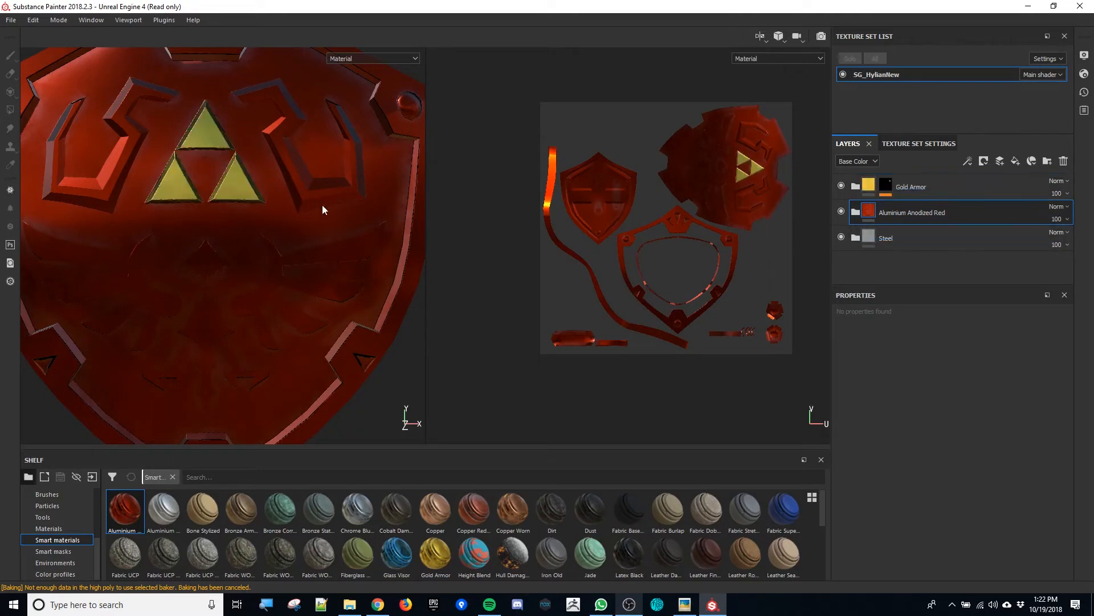
- Change the base color of the Aluminum fill inside Aluminium Anodized Red to blue, about R 0.004, G 0.041, B 0.772
{"action": "left_click", "coordinate": [856, 212]}
{"action": "left_click", "coordinate": [874, 264]}
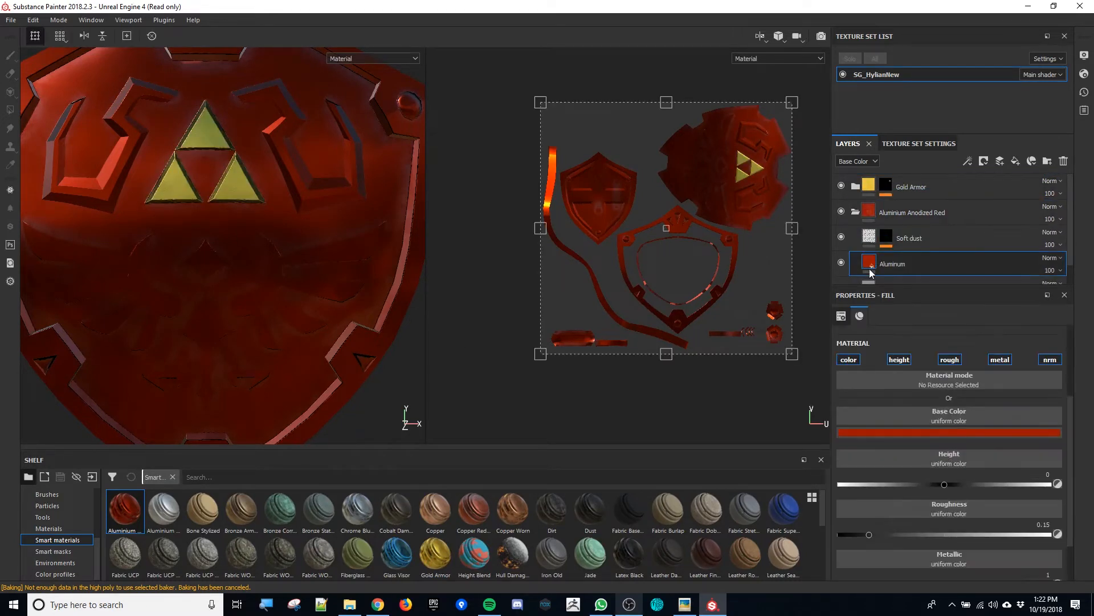
{"action": "left_click", "coordinate": [950, 431]}
{"action": "left_click", "coordinate": [1035, 482]}
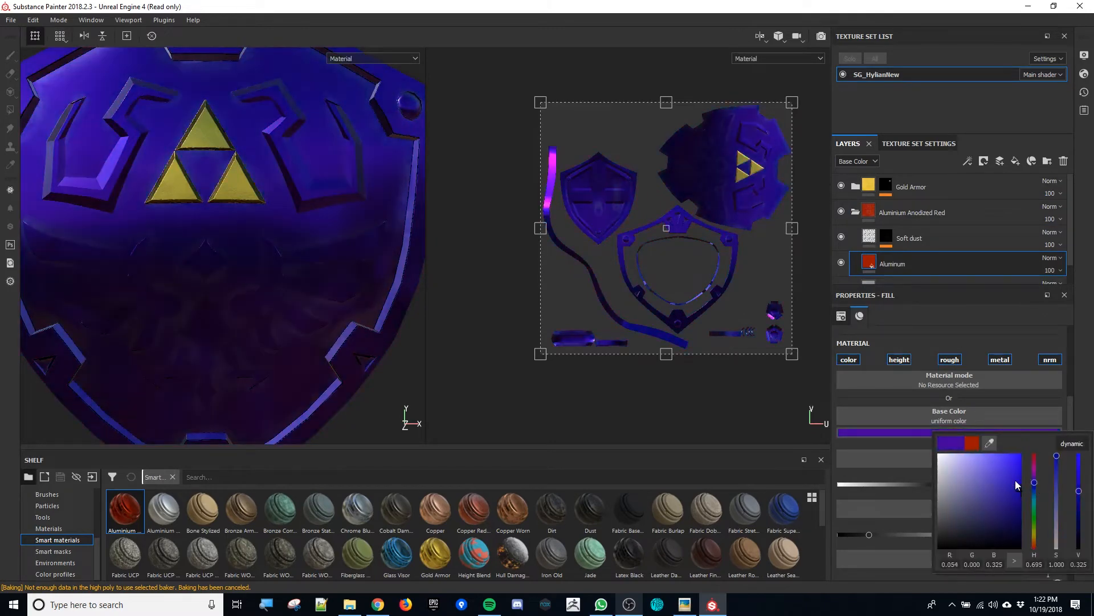
{"action": "left_click_drag", "start_coordinate": [1016, 485], "coordinate": [1017, 465]}
{"action": "left_click", "coordinate": [1035, 484]}
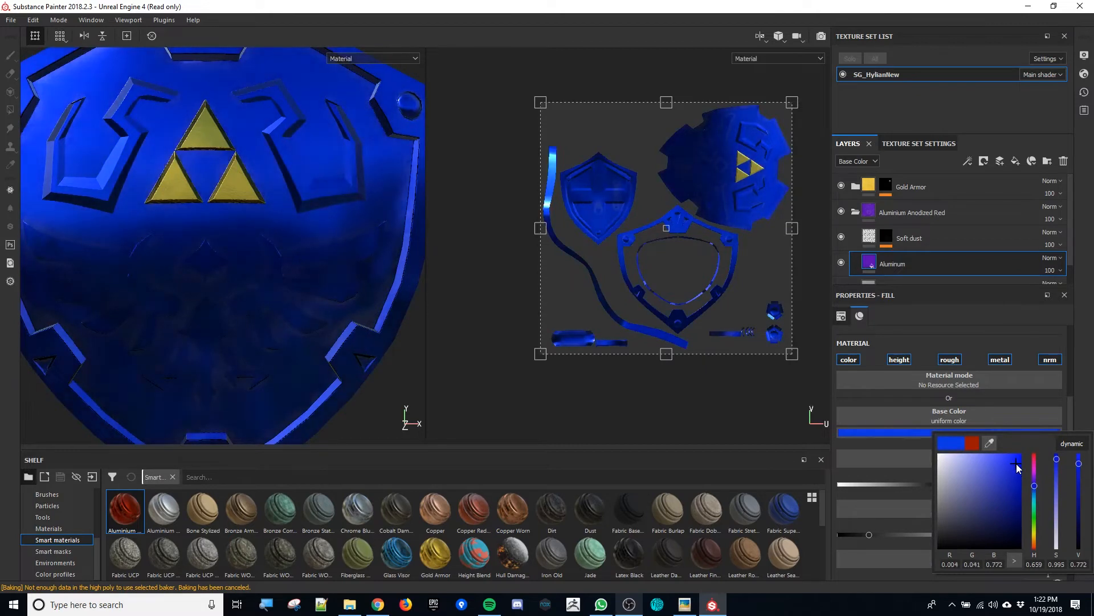
{"action": "left_click", "coordinate": [905, 261]}
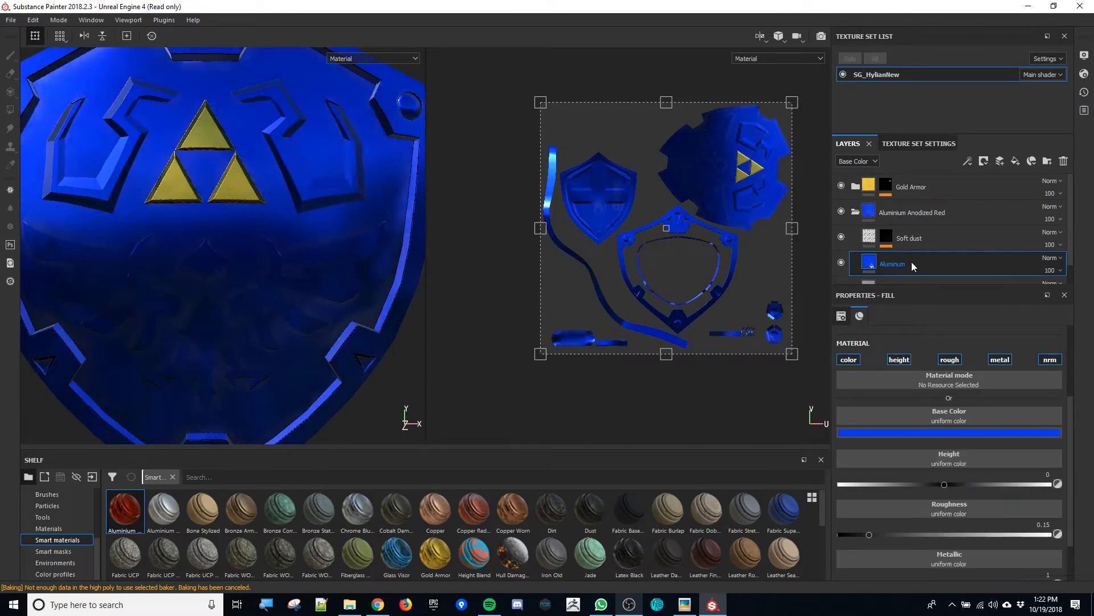
- Mask the blue Aluminum fill with a color selection, picking the blue shield face from the ID map
{"action": "scroll", "coordinate": [980, 520], "scroll_direction": "down", "scroll_amount": 2}
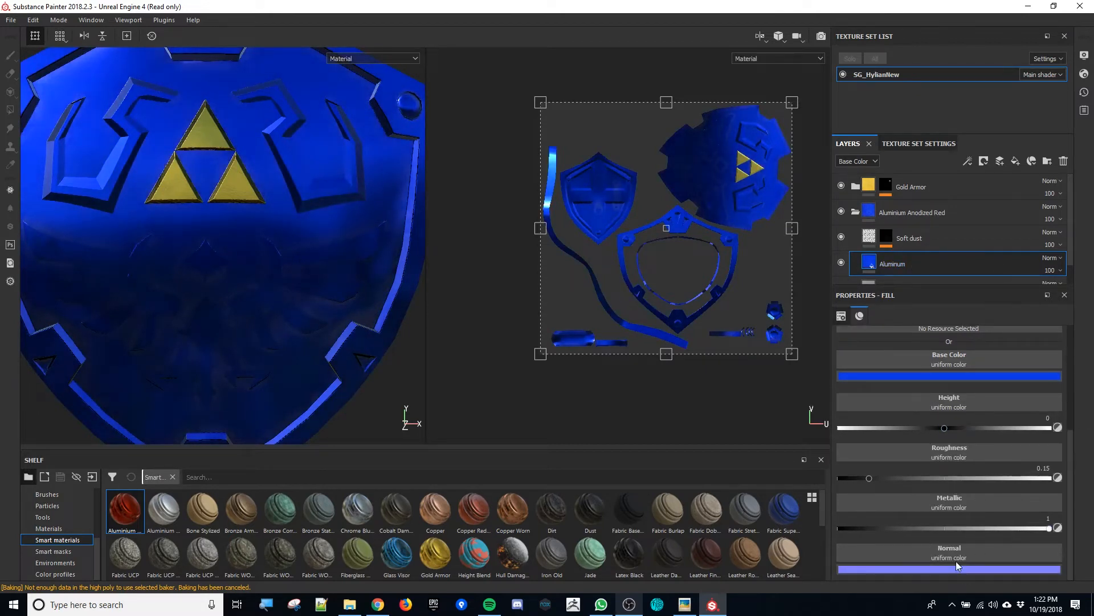
{"action": "right_click", "coordinate": [901, 264]}
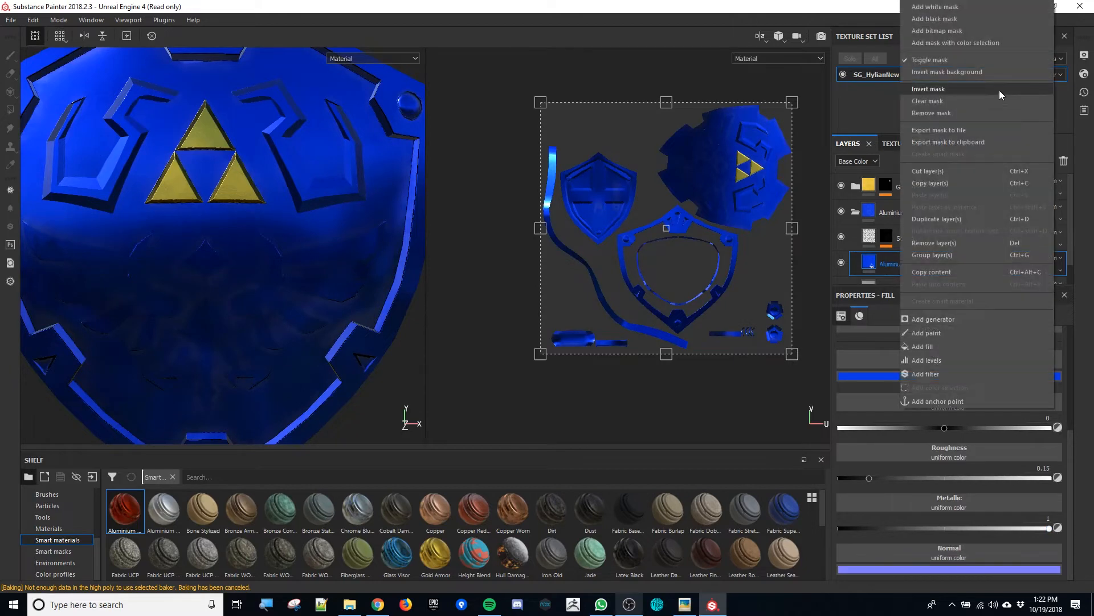
{"action": "left_click", "coordinate": [990, 42]}
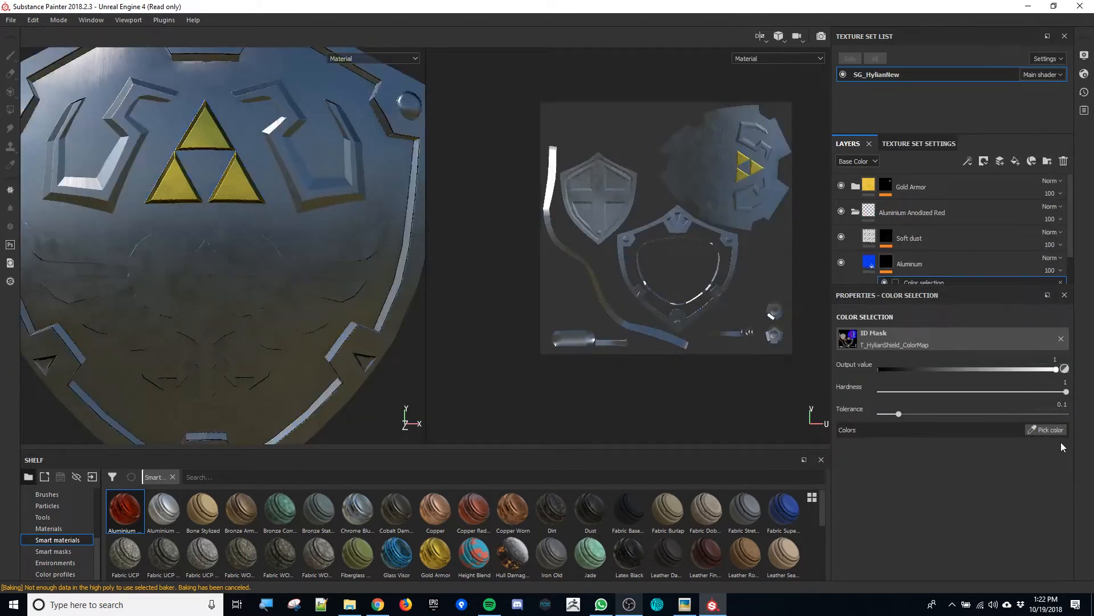
{"action": "left_click", "coordinate": [1053, 431]}
{"action": "left_click", "coordinate": [318, 212]}
{"action": "left_click_drag", "start_coordinate": [317, 231], "coordinate": [349, 322], "text": "alt"}
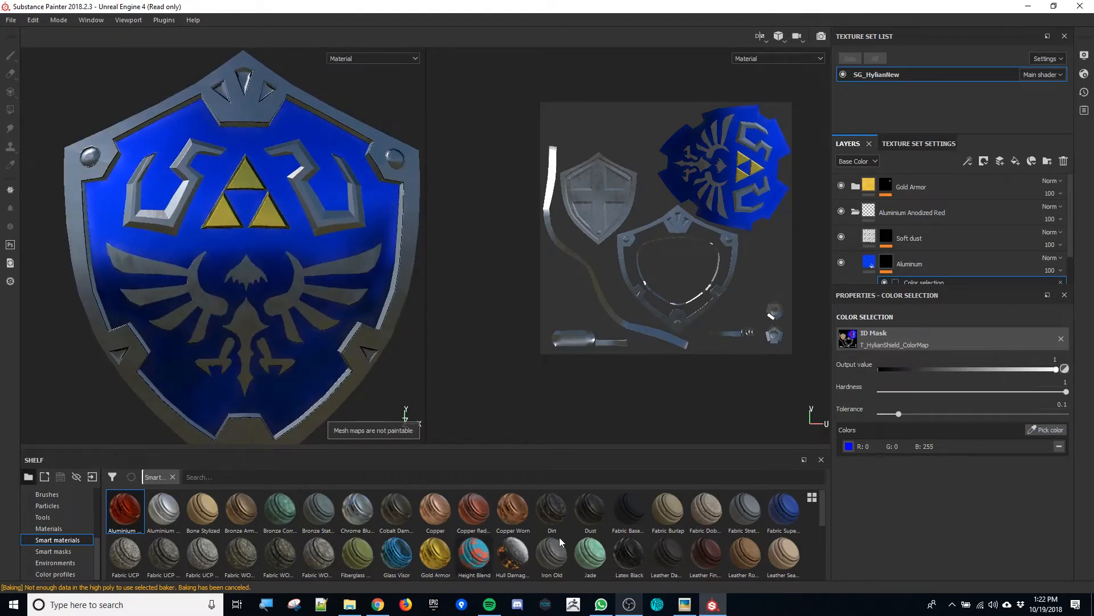
- Add the Steel Painted smart material on top of the stack and mask it by color selection to the red bird emblem
{"action": "scroll", "coordinate": [570, 541], "scroll_direction": "down", "scroll_amount": 5}
{"action": "mouse_move", "coordinate": [786, 517]}
{"action": "left_mouse_down"}
{"action": "mouse_move", "coordinate": [936, 236]}
{"action": "mouse_move", "coordinate": [935, 175]}
{"action": "left_mouse_up"}
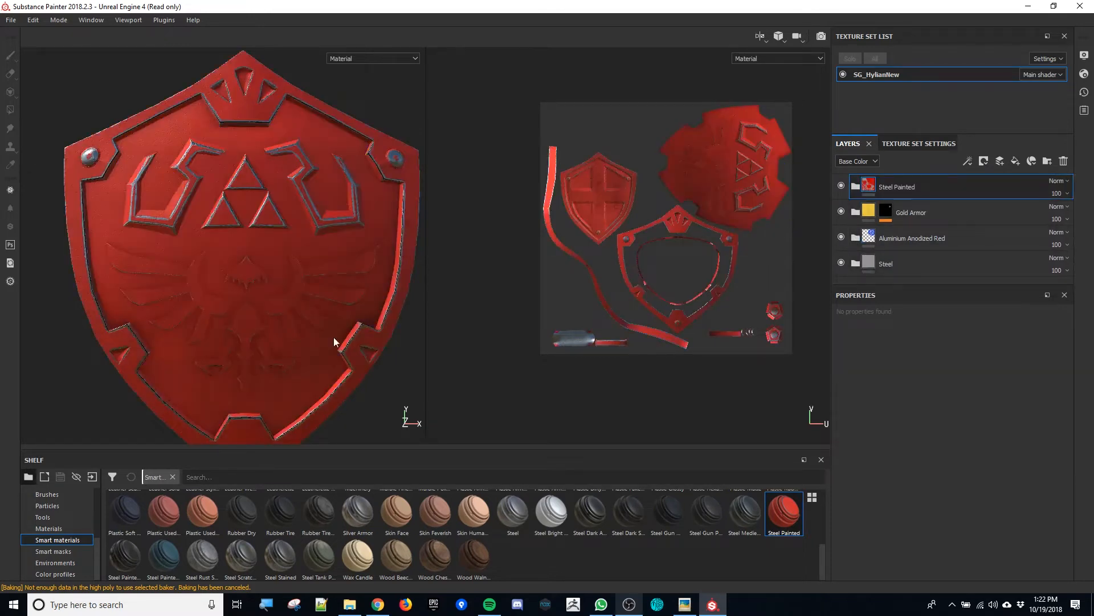
{"action": "right_click", "coordinate": [942, 184]}
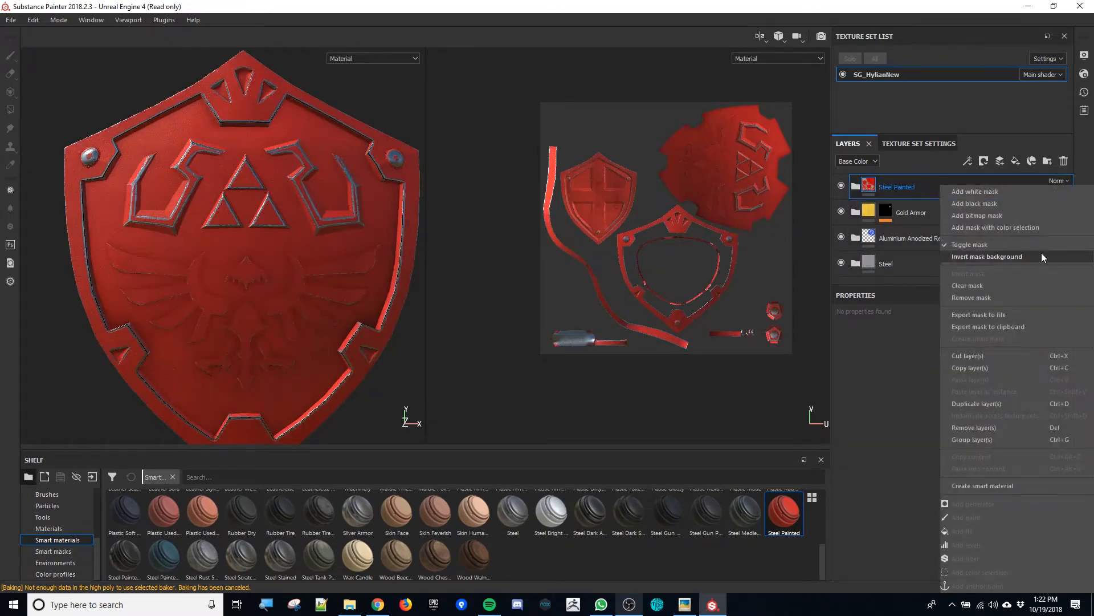
{"action": "left_click", "coordinate": [1039, 226]}
{"action": "left_click", "coordinate": [1046, 429]}
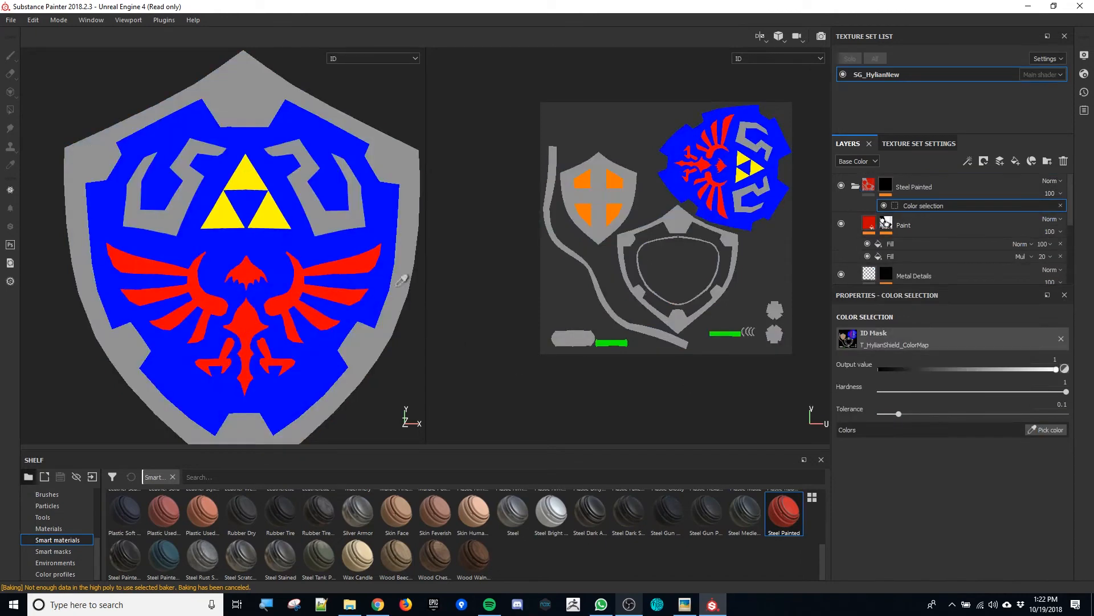
{"action": "left_click", "coordinate": [372, 254]}
- Collapse the Steel Painted folder and add the Wood Walnut smart material on top for the shield's back
{"action": "left_click_drag", "start_coordinate": [334, 363], "coordinate": [289, 293], "text": "alt"}
{"action": "right_click_drag", "start_coordinate": [288, 293], "coordinate": [274, 222], "text": "alt"}
{"action": "left_click_drag", "start_coordinate": [274, 222], "coordinate": [258, 328], "text": "alt"}
{"action": "middle_click_drag", "start_coordinate": [258, 328], "coordinate": [86, 328], "text": "alt"}
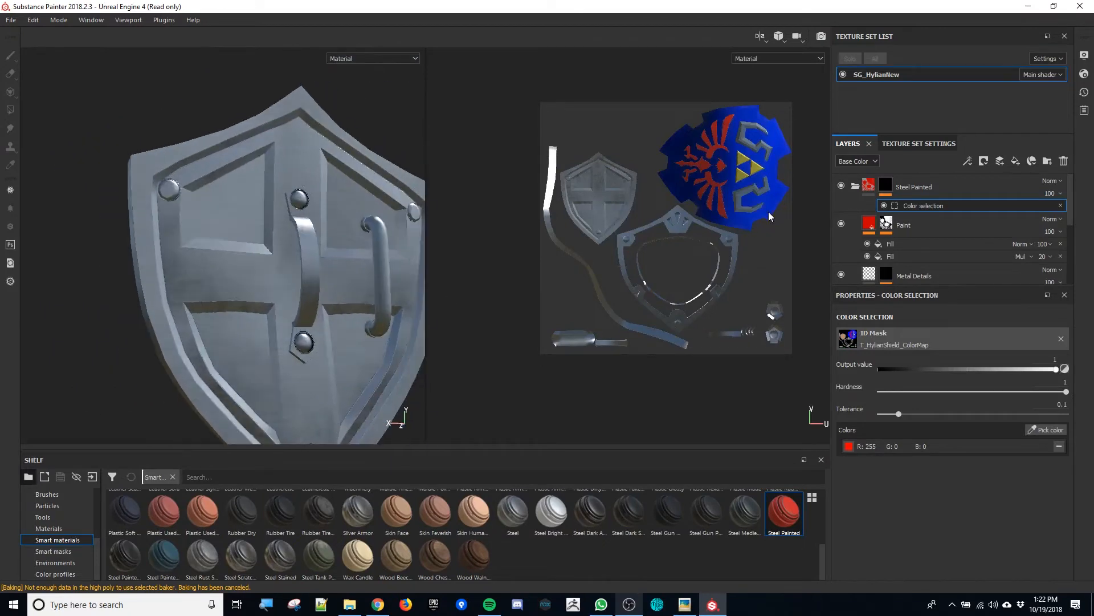
{"action": "left_click", "coordinate": [855, 187]}
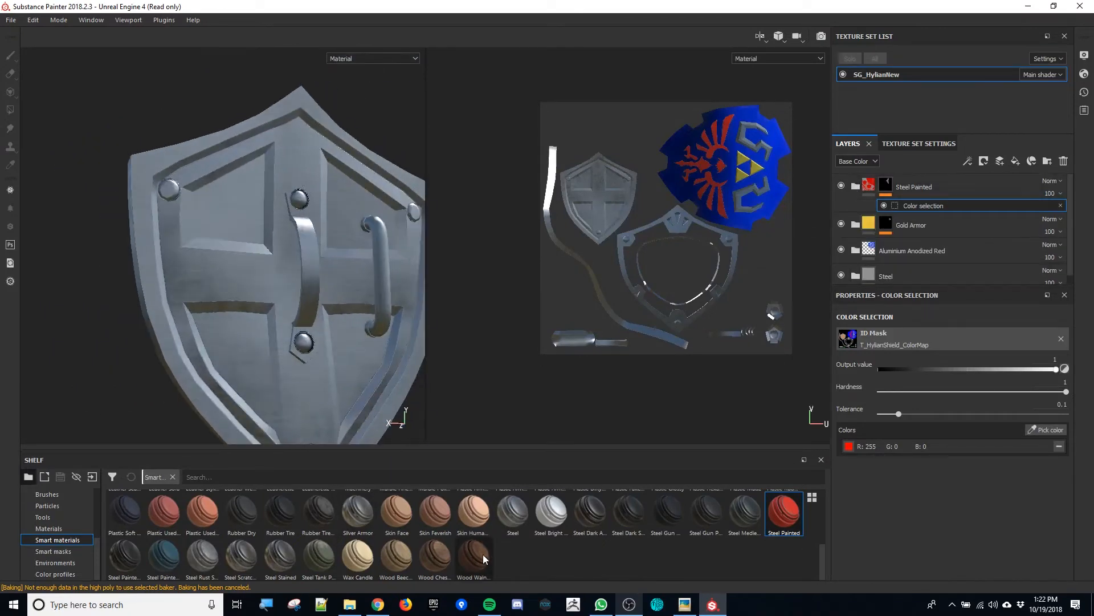
{"action": "mouse_move", "coordinate": [473, 556]}
{"action": "left_mouse_down"}
{"action": "mouse_move", "coordinate": [551, 522]}
{"action": "mouse_move", "coordinate": [925, 174]}
{"action": "left_mouse_up"}
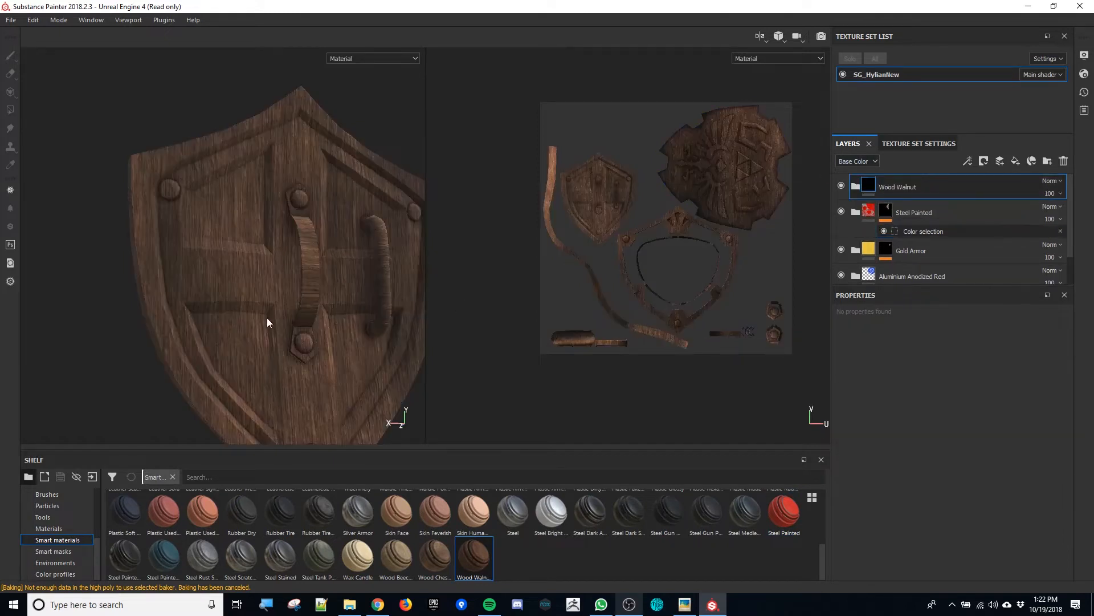
- Inspect the wood grain on the shield's front and try rotating the Wood Fibers 2 fill to about 108 degrees
{"action": "left_click_drag", "start_coordinate": [176, 309], "coordinate": [313, 313], "text": "alt"}
{"action": "scroll", "coordinate": [344, 305], "scroll_direction": "down", "scroll_amount": 3}
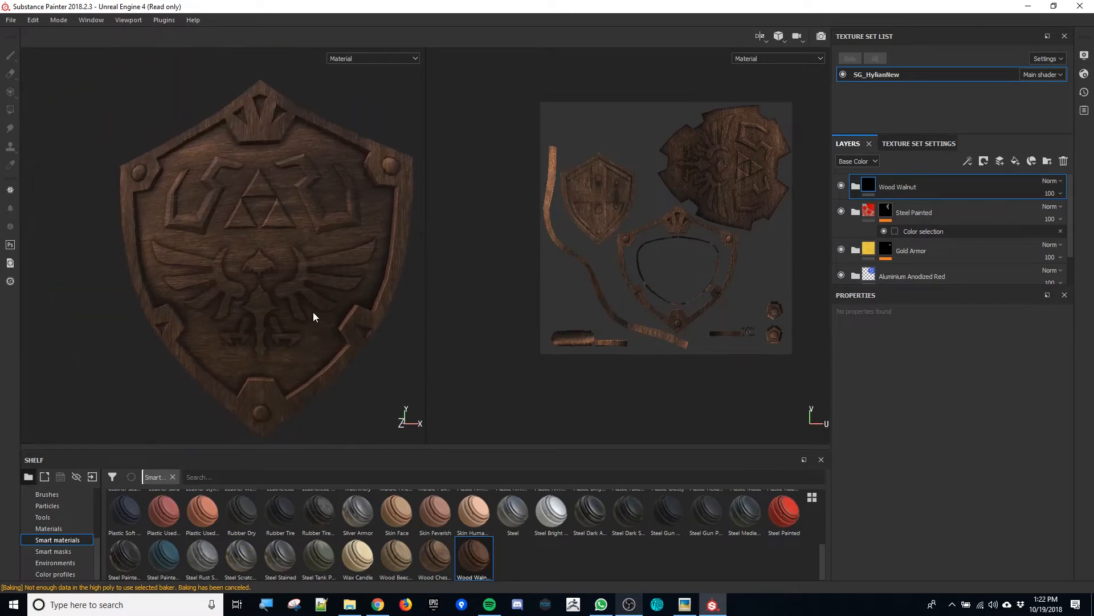
{"action": "scroll", "coordinate": [367, 293], "scroll_direction": "up", "scroll_amount": 3}
{"action": "scroll", "coordinate": [370, 297], "scroll_direction": "up", "scroll_amount": 3}
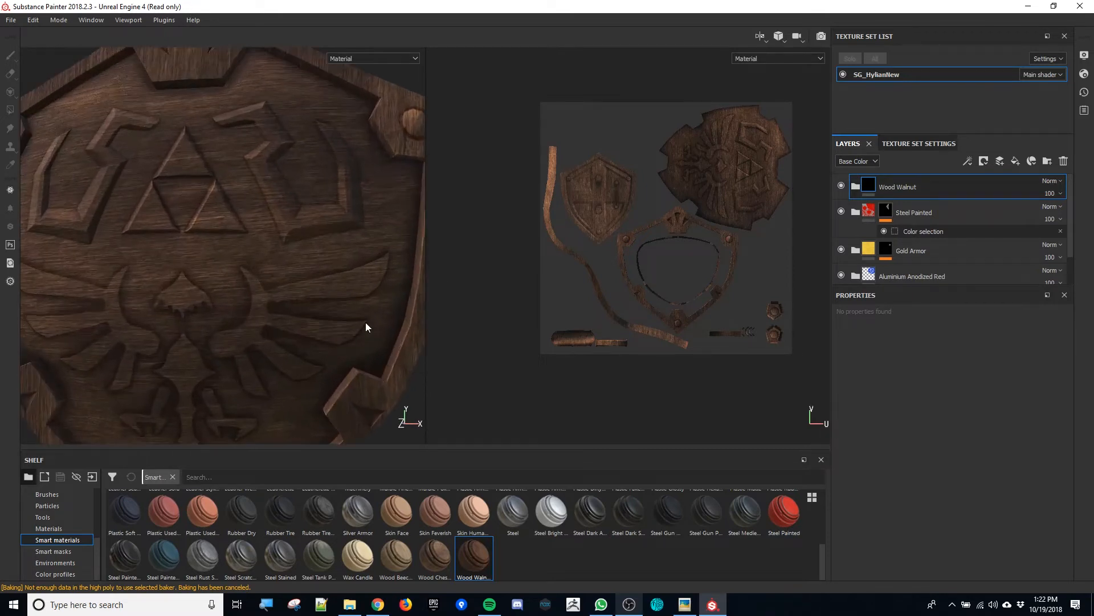
{"action": "left_click", "coordinate": [855, 186]}
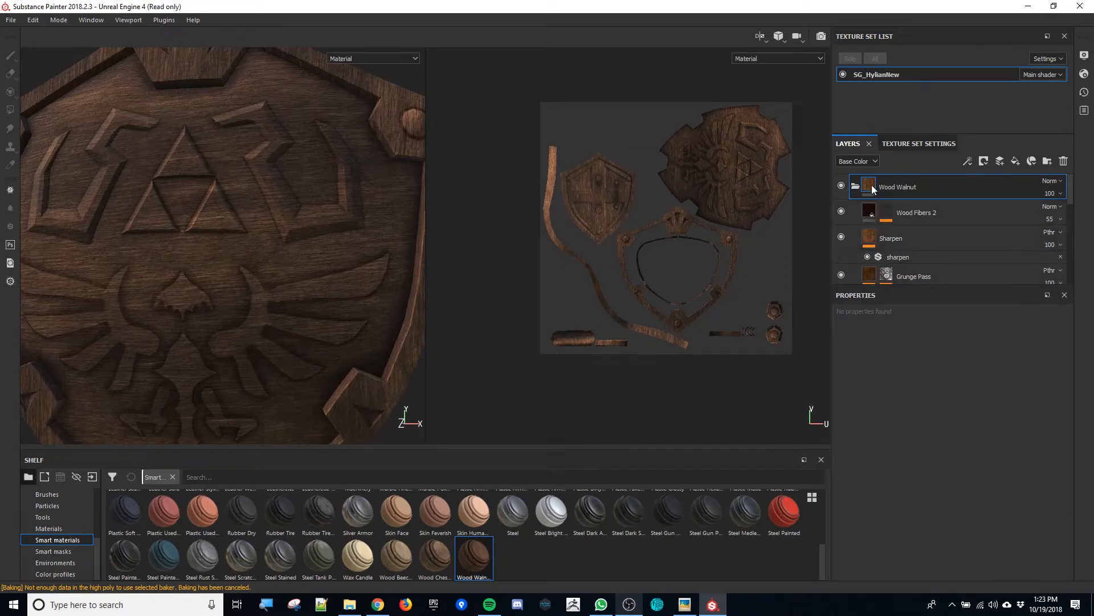
{"action": "left_click", "coordinate": [873, 212]}
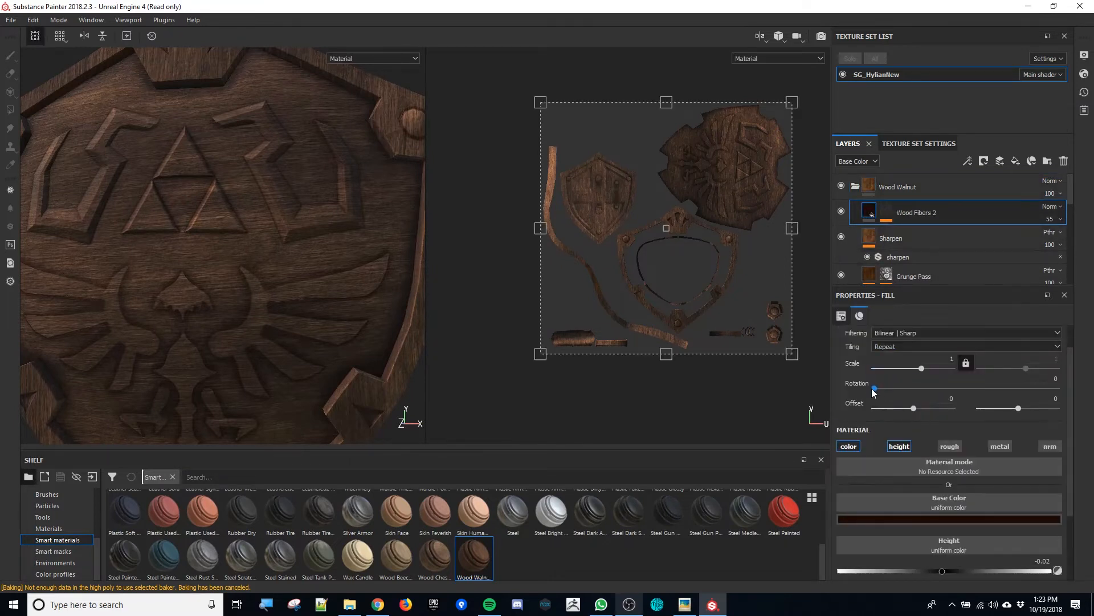
{"action": "left_click_drag", "start_coordinate": [875, 389], "coordinate": [929, 389]}
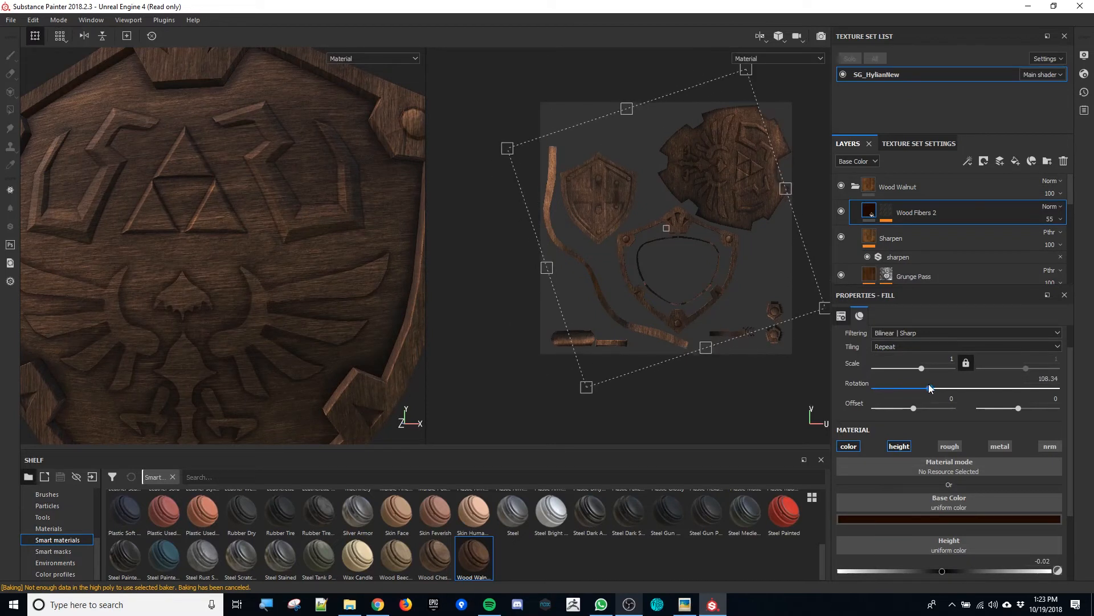
{"action": "key", "text": "ctrl+z"}
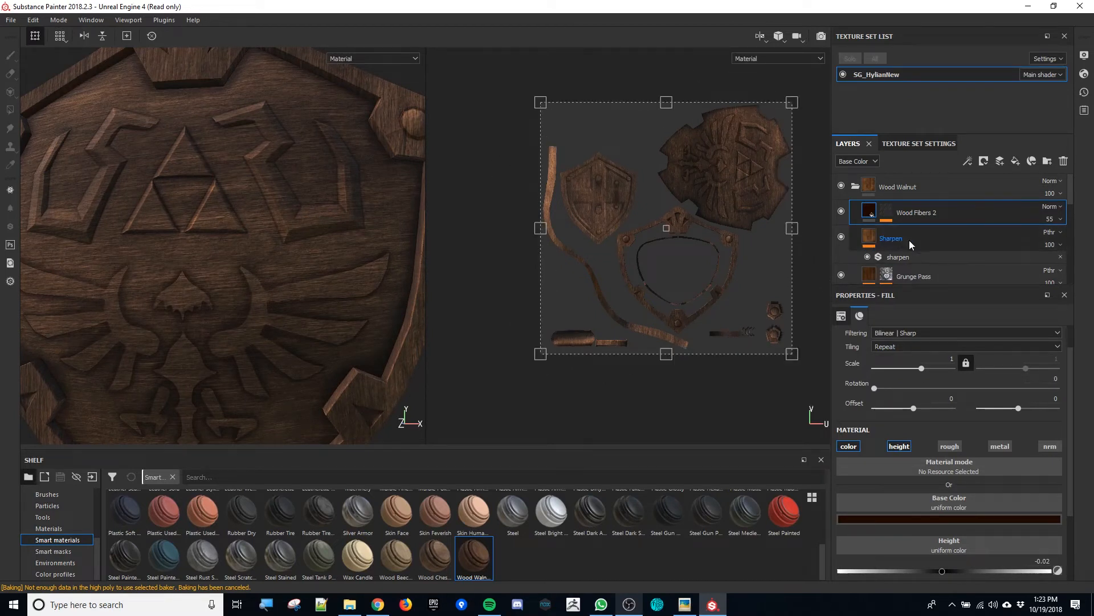
- Look through the fill and noise layers inside the Wood Walnut folder and try rotating the Base fill
{"action": "key", "text": "1"}
{"action": "scroll", "coordinate": [922, 266], "scroll_direction": "down", "scroll_amount": 3}
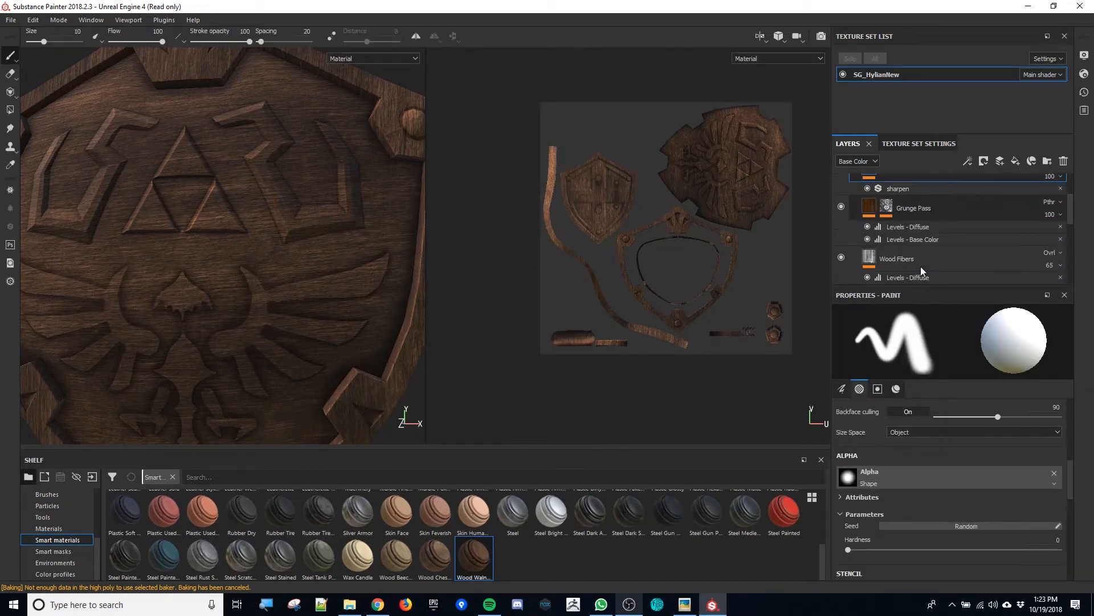
{"action": "left_click", "coordinate": [919, 276]}
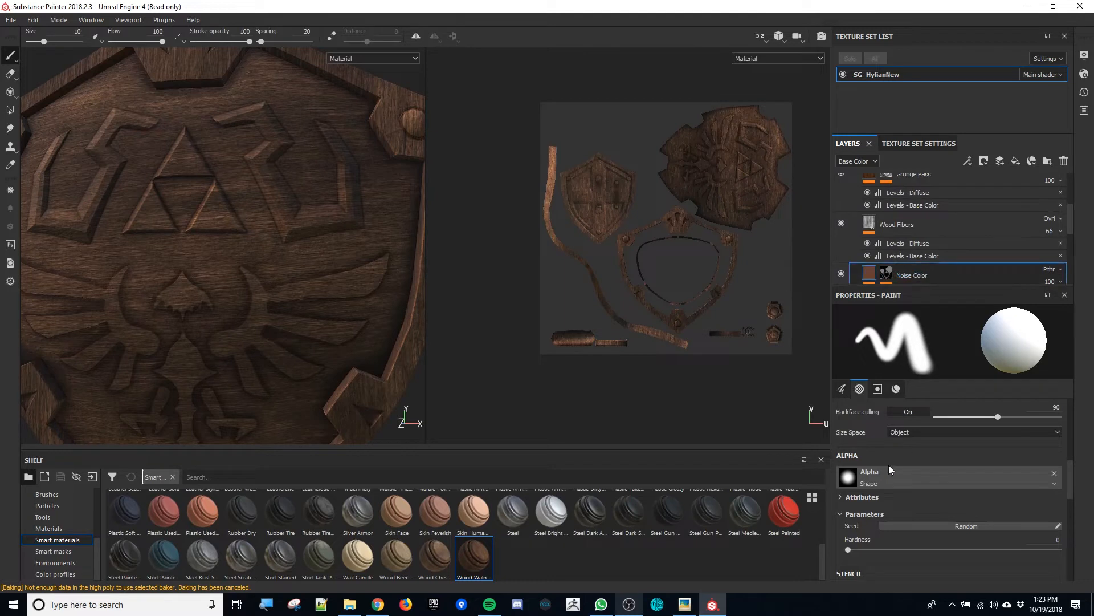
{"action": "scroll", "coordinate": [929, 452], "scroll_direction": "down", "scroll_amount": 3}
{"action": "scroll", "coordinate": [923, 456], "scroll_direction": "up", "scroll_amount": 2}
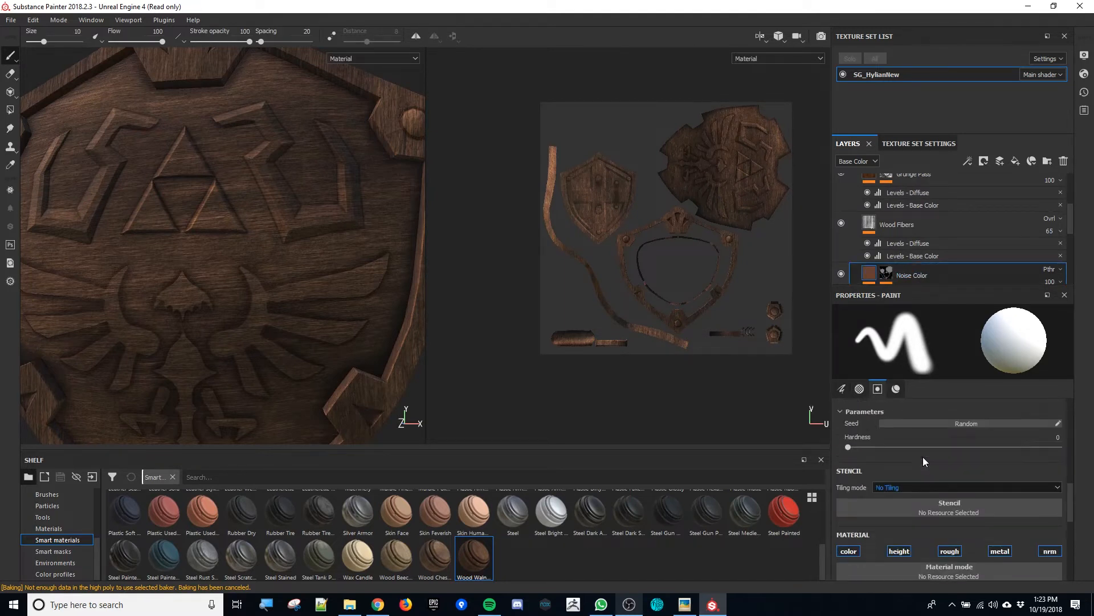
{"action": "scroll", "coordinate": [922, 456], "scroll_direction": "up", "scroll_amount": 5}
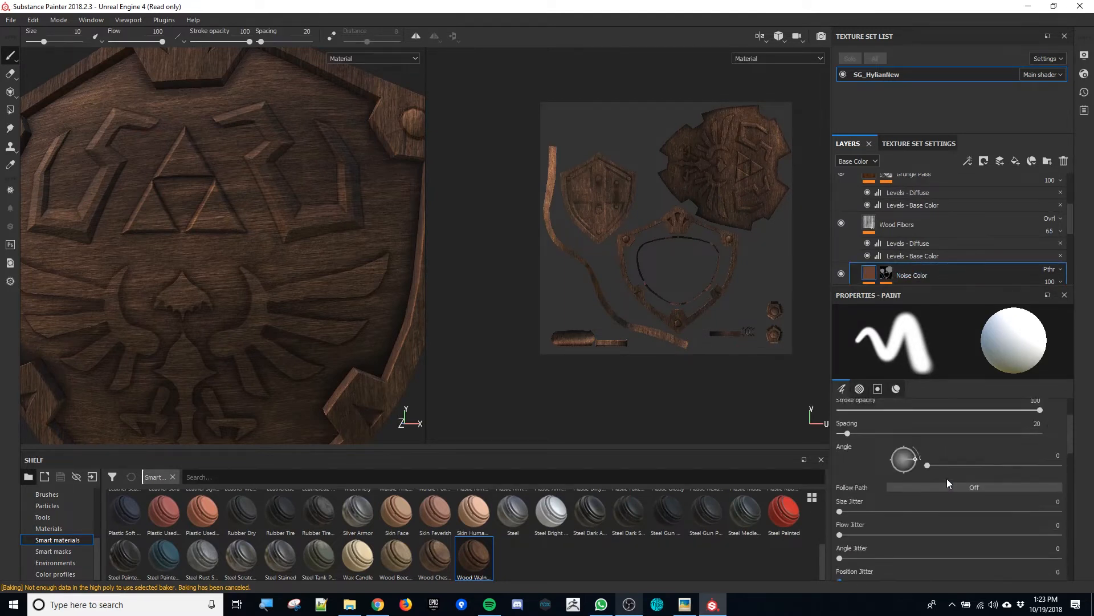
{"action": "scroll", "coordinate": [905, 494], "scroll_direction": "up", "scroll_amount": 2}
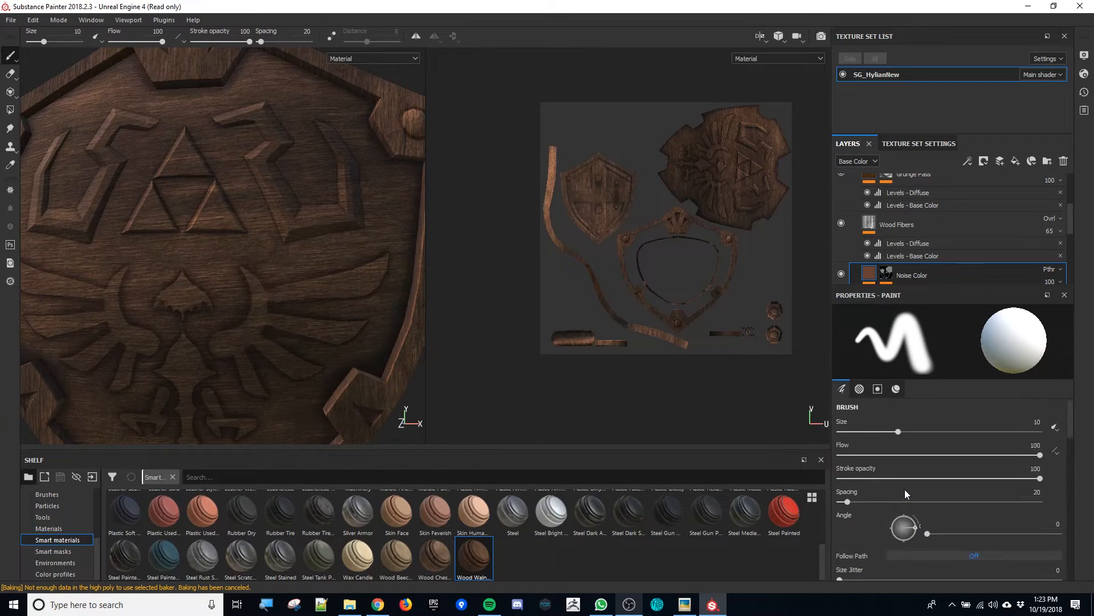
{"action": "scroll", "coordinate": [927, 271], "scroll_direction": "down", "scroll_amount": 1}
{"action": "scroll", "coordinate": [927, 271], "scroll_direction": "down", "scroll_amount": 2}
{"action": "left_click", "coordinate": [912, 257]}
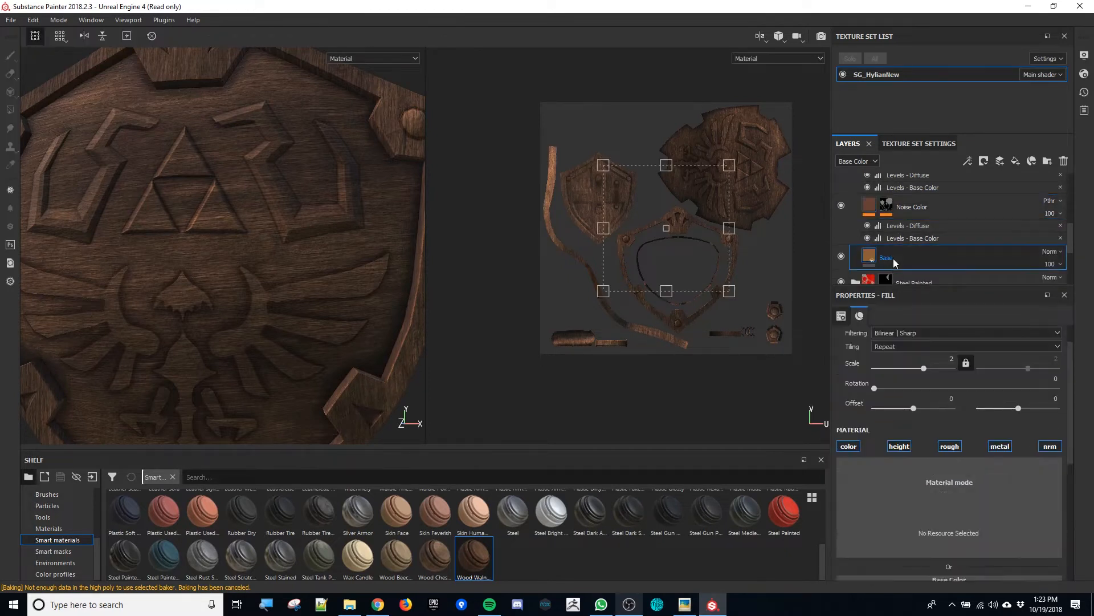
{"action": "left_click_drag", "start_coordinate": [876, 390], "coordinate": [929, 389]}
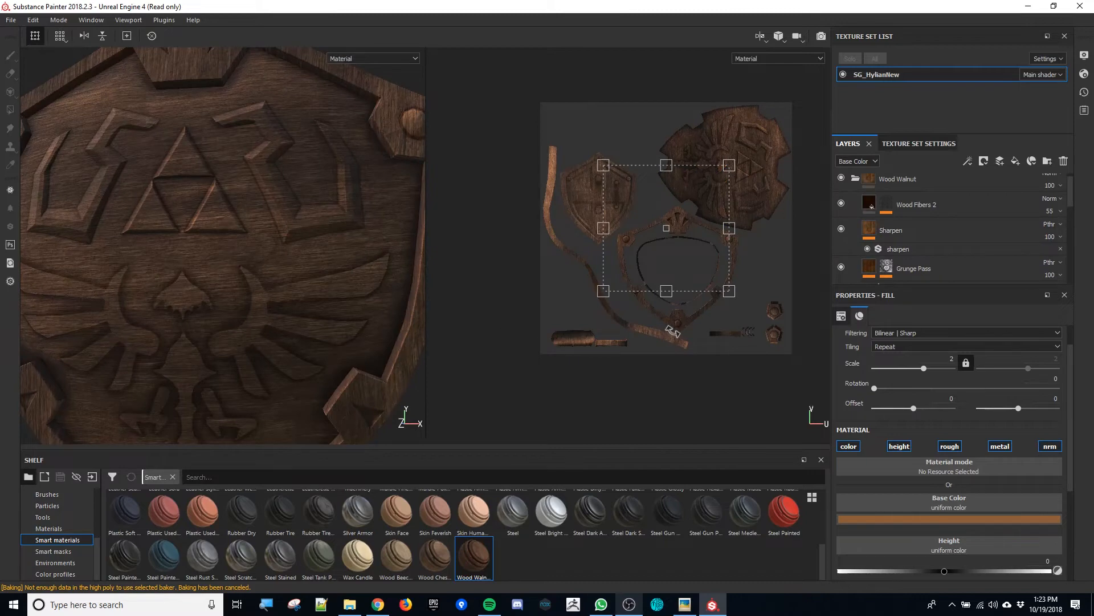
- Collapse the Wood Walnut folder and mask it by color selection to the orange panels on the shield's back
{"action": "left_click_drag", "start_coordinate": [417, 361], "coordinate": [148, 360], "text": "alt"}
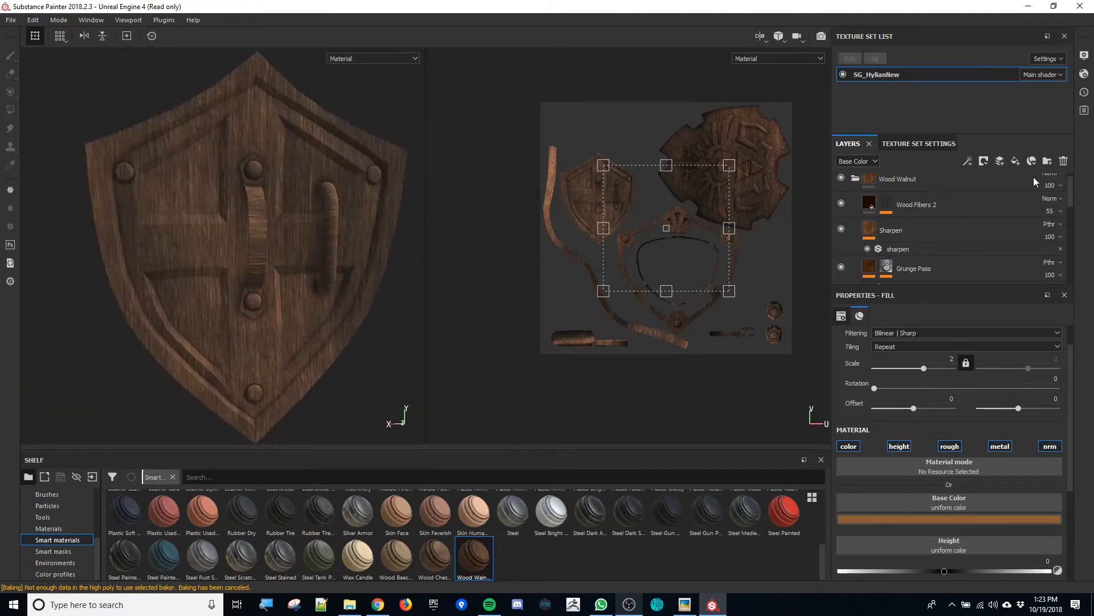
{"action": "left_click", "coordinate": [925, 182]}
{"action": "left_click", "coordinate": [857, 188]}
{"action": "right_click", "coordinate": [938, 180]}
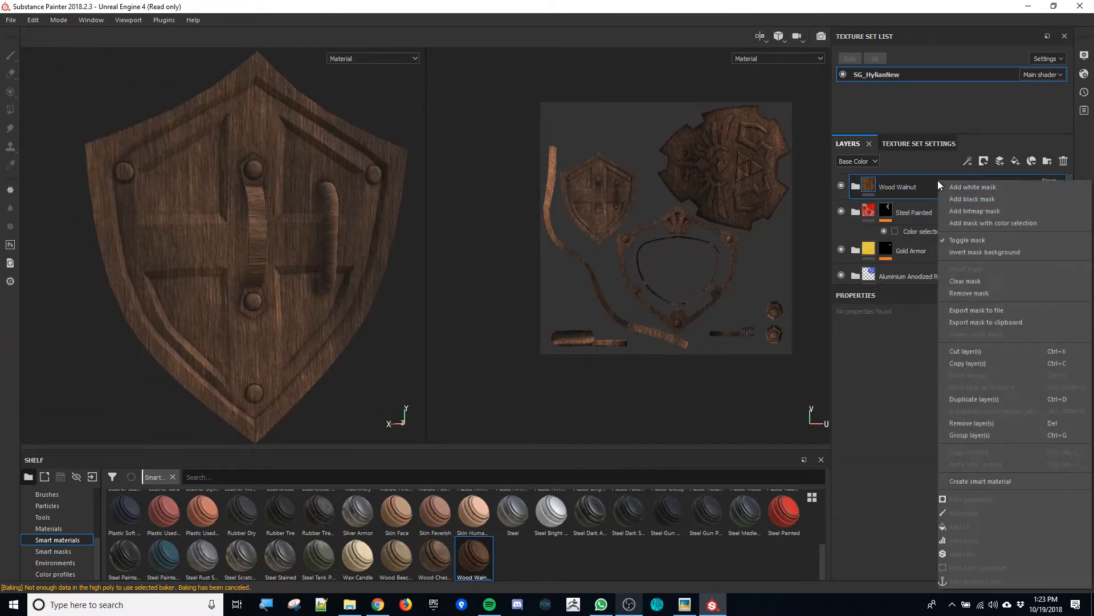
{"action": "left_click", "coordinate": [992, 223]}
{"action": "left_click", "coordinate": [1047, 430]}
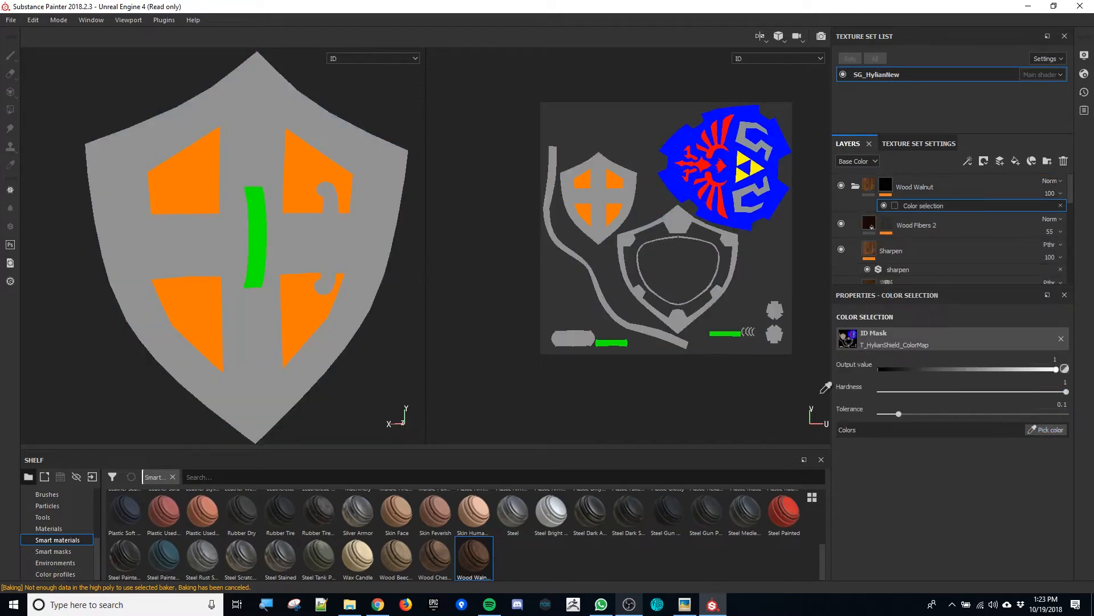
{"action": "left_click", "coordinate": [212, 178]}
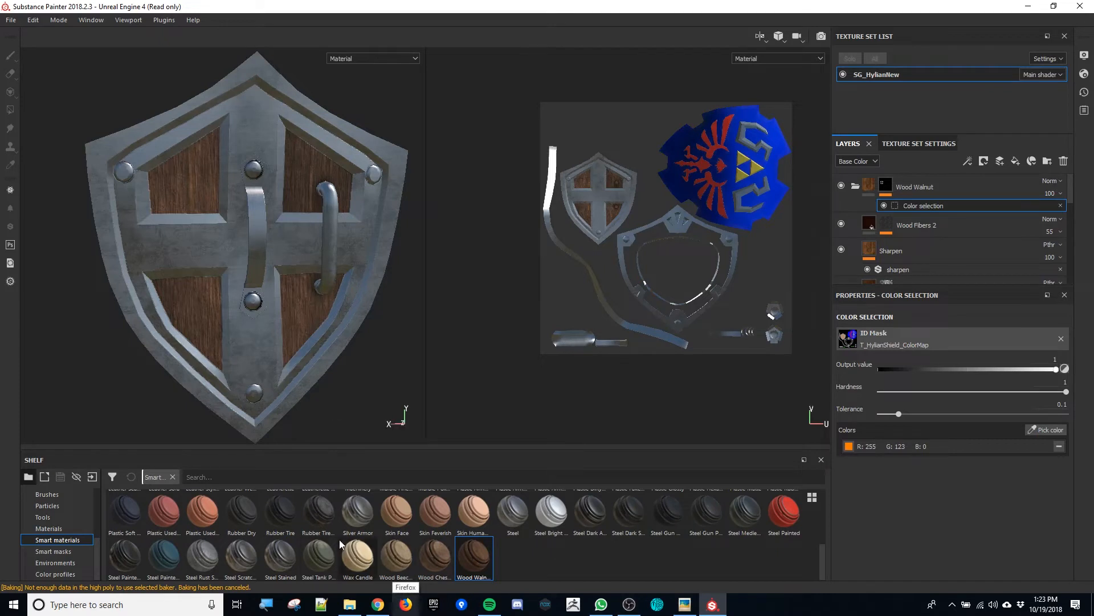
- Add the Leather Fine Aged smart material on top of the stack and mask it by color selection to the green handle strap
{"action": "scroll", "coordinate": [337, 539], "scroll_direction": "up", "scroll_amount": 3}
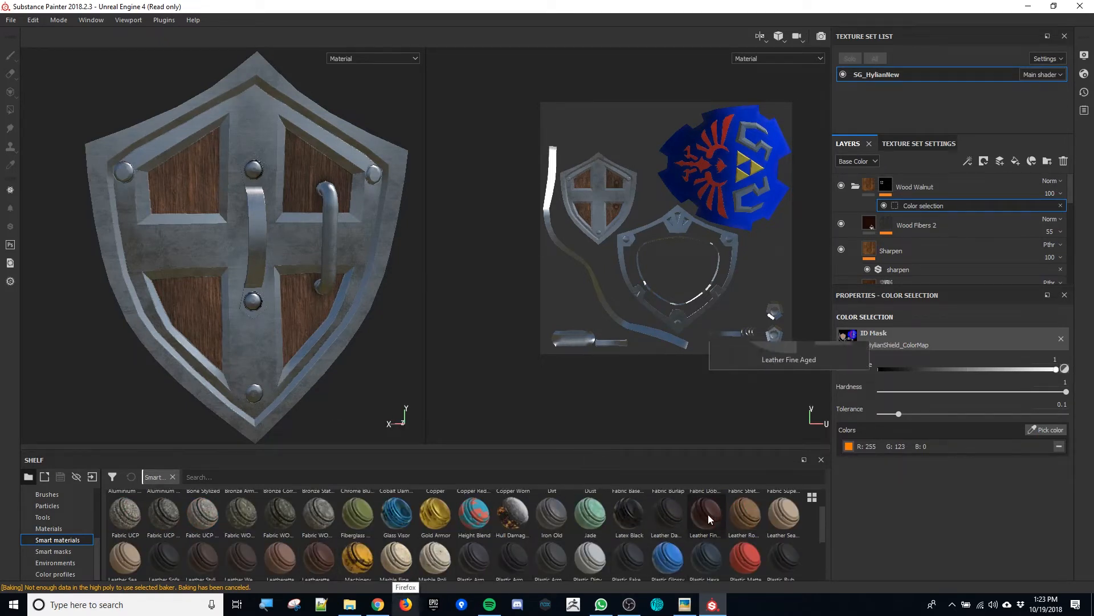
{"action": "left_click_drag", "start_coordinate": [708, 514], "coordinate": [949, 179]}
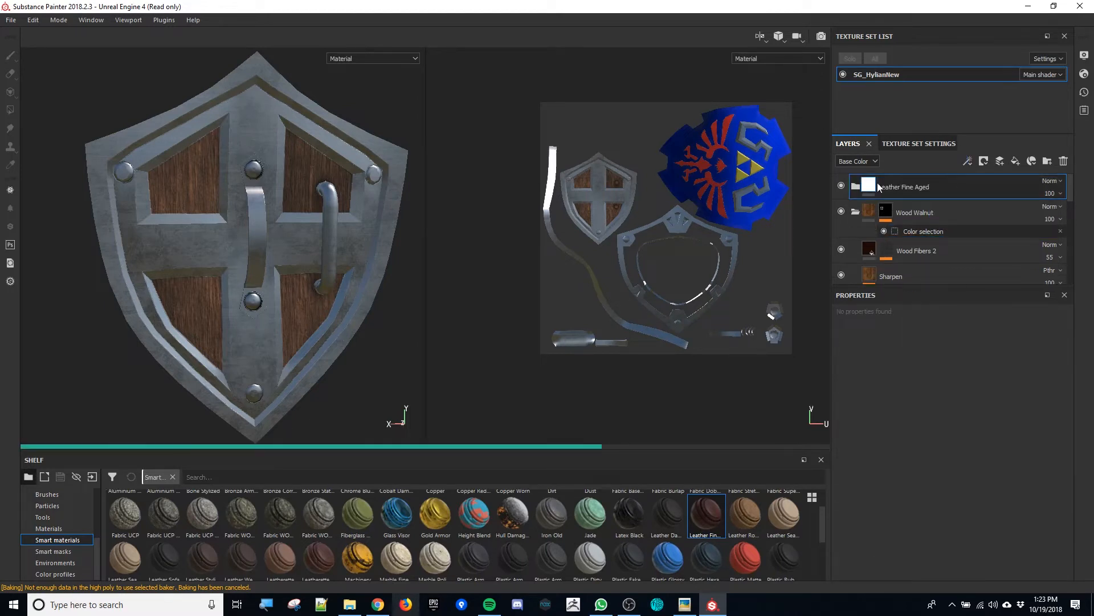
{"action": "right_click", "coordinate": [922, 191]}
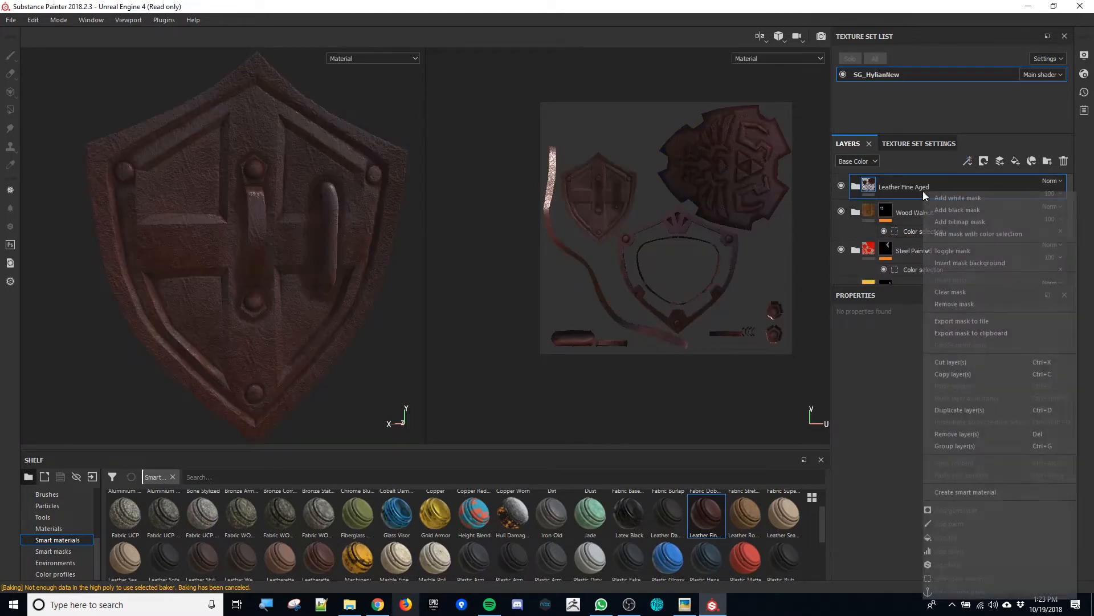
{"action": "left_click", "coordinate": [963, 232]}
{"action": "left_click", "coordinate": [1048, 429]}
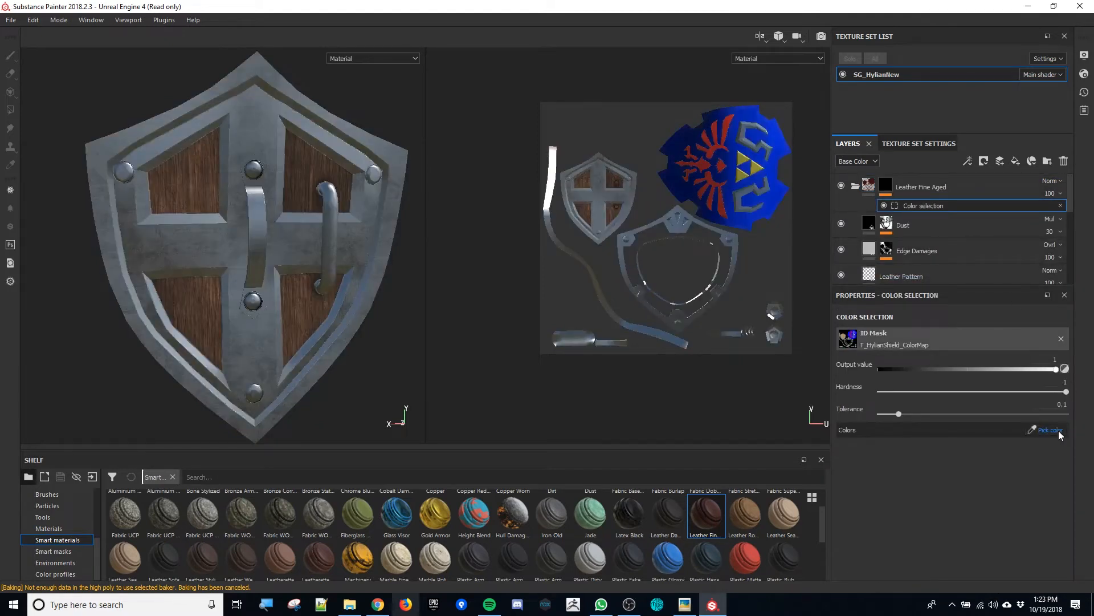
{"action": "left_click", "coordinate": [303, 163]}
{"action": "key", "text": "ctrl+z"}
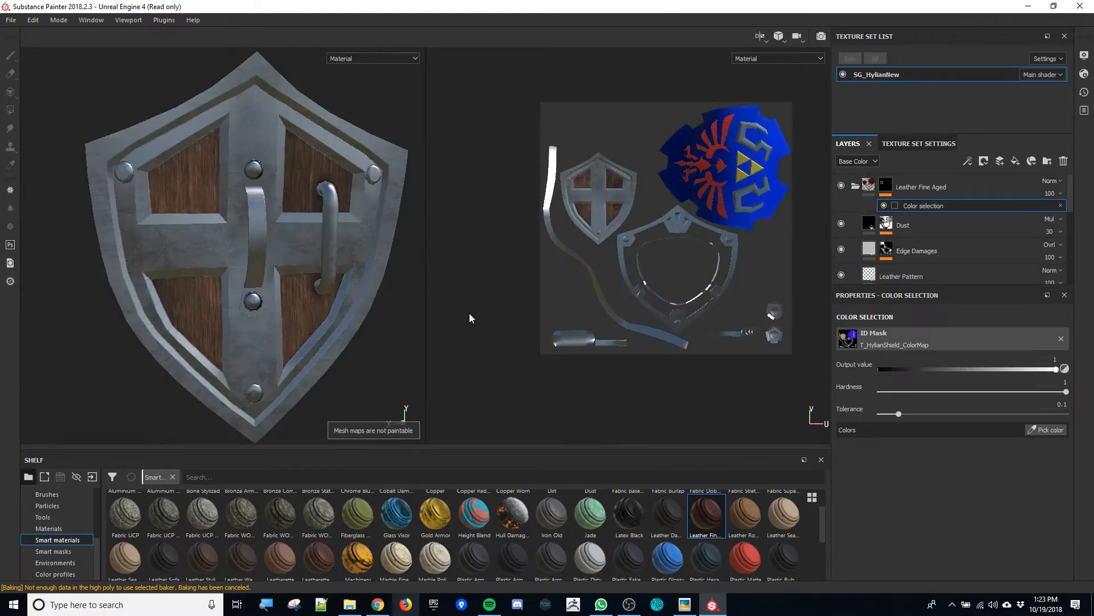
{"action": "left_click", "coordinate": [1047, 429]}
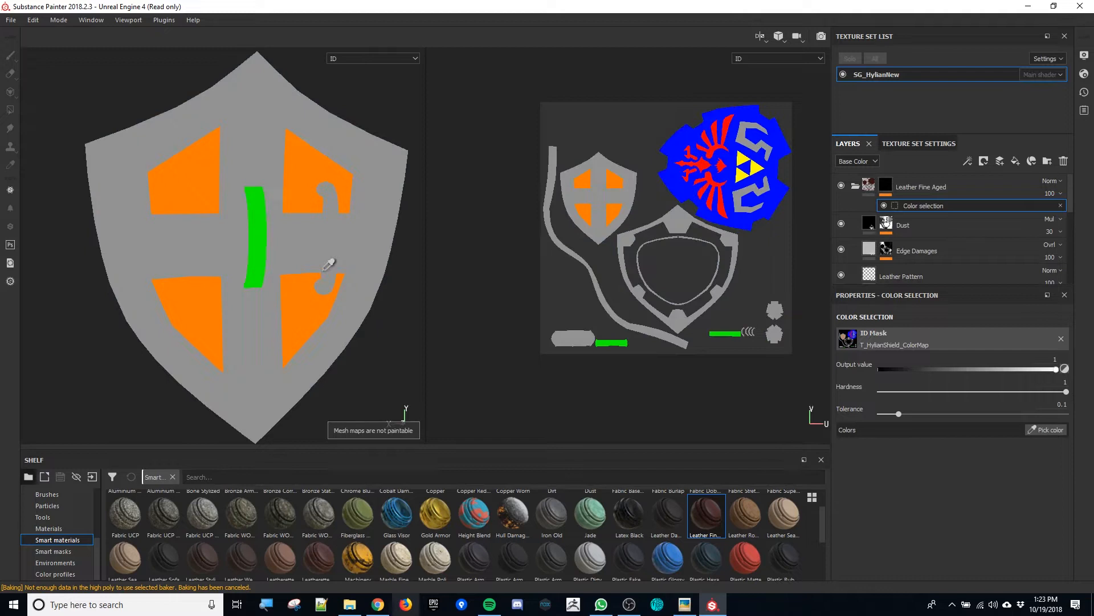
{"action": "left_click", "coordinate": [257, 229]}
- Collapse the Leather Fine Aged folder and create a new folder named Base Color above it
{"action": "left_click_drag", "start_coordinate": [346, 304], "coordinate": [32, 301], "text": "alt"}
{"action": "key", "text": "f"}
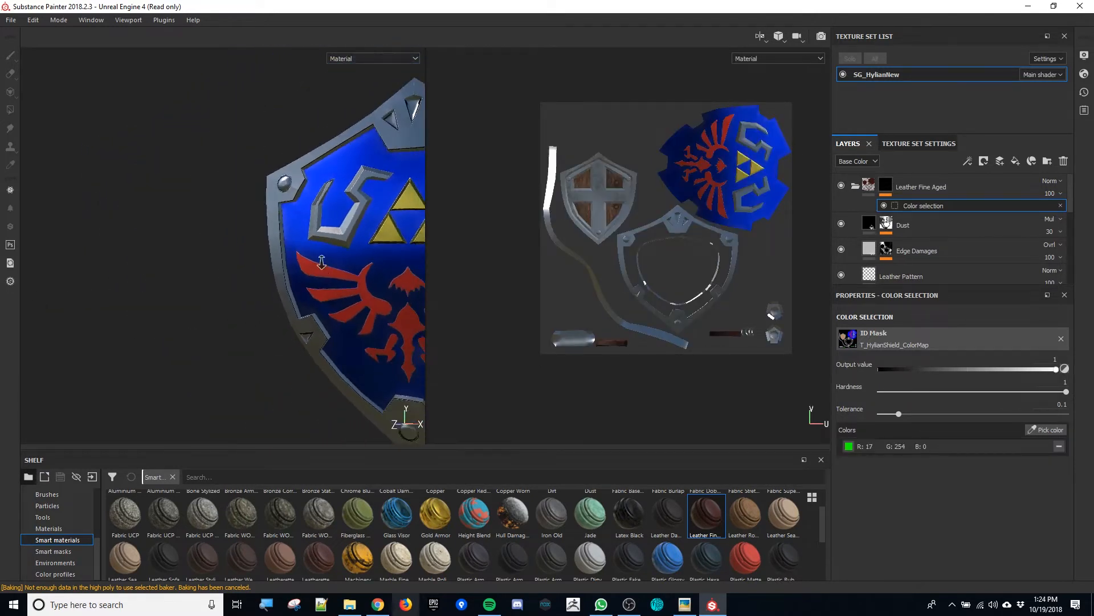
{"action": "left_click_drag", "start_coordinate": [290, 328], "coordinate": [262, 308], "text": "alt"}
{"action": "scroll", "coordinate": [261, 268], "scroll_direction": "down", "scroll_amount": 3}
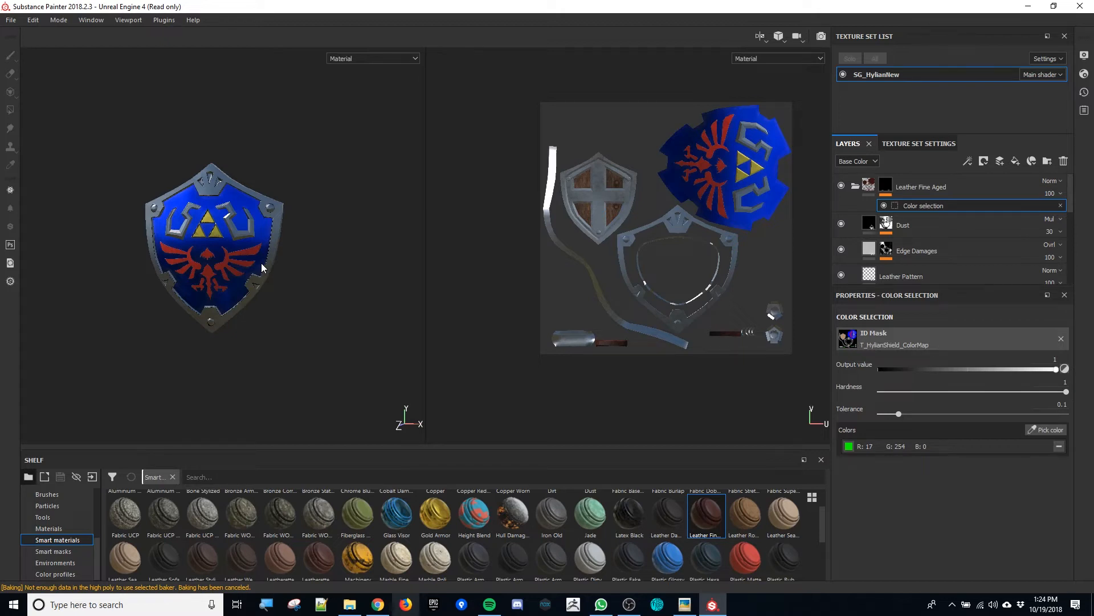
{"action": "left_click", "coordinate": [855, 188]}
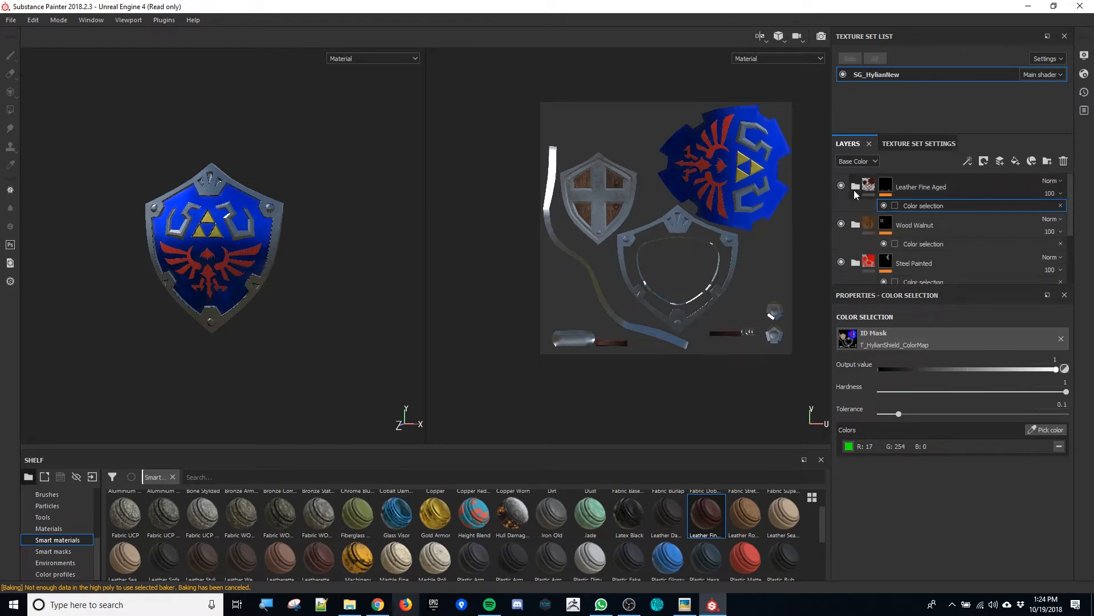
{"action": "left_click", "coordinate": [1049, 161]}
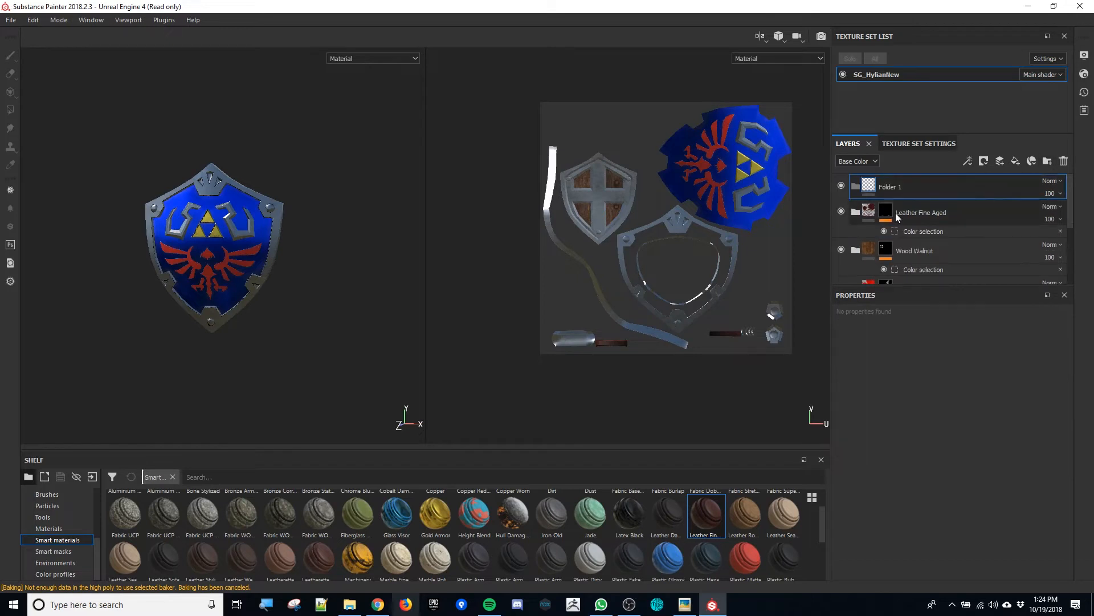
{"action": "double_click", "coordinate": [897, 187]}
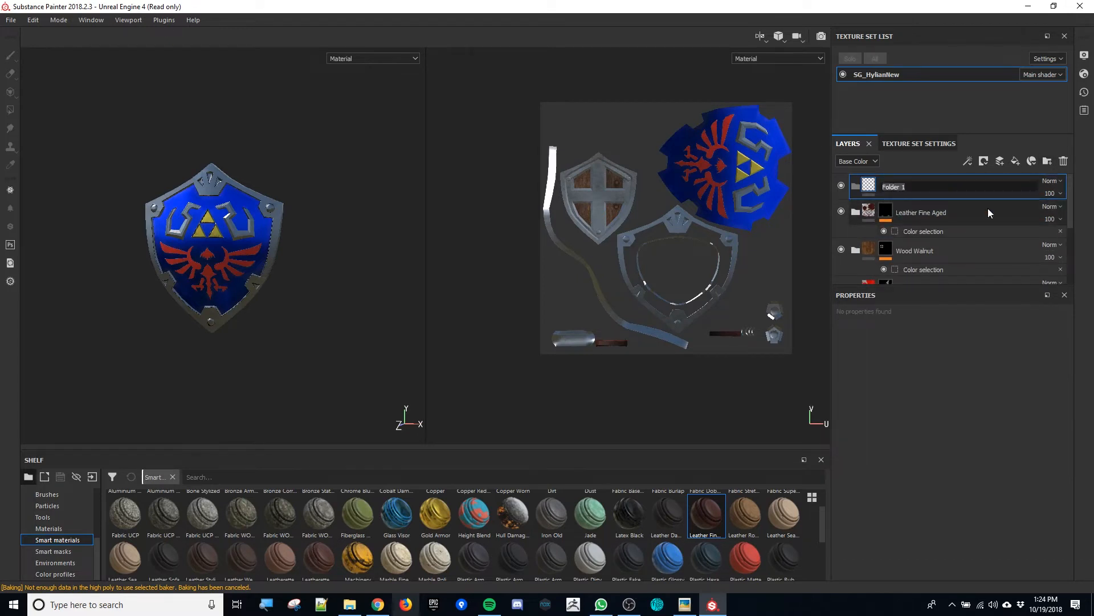
{"action": "type", "text": "Base Color"}
{"action": "key", "text": "Return"}
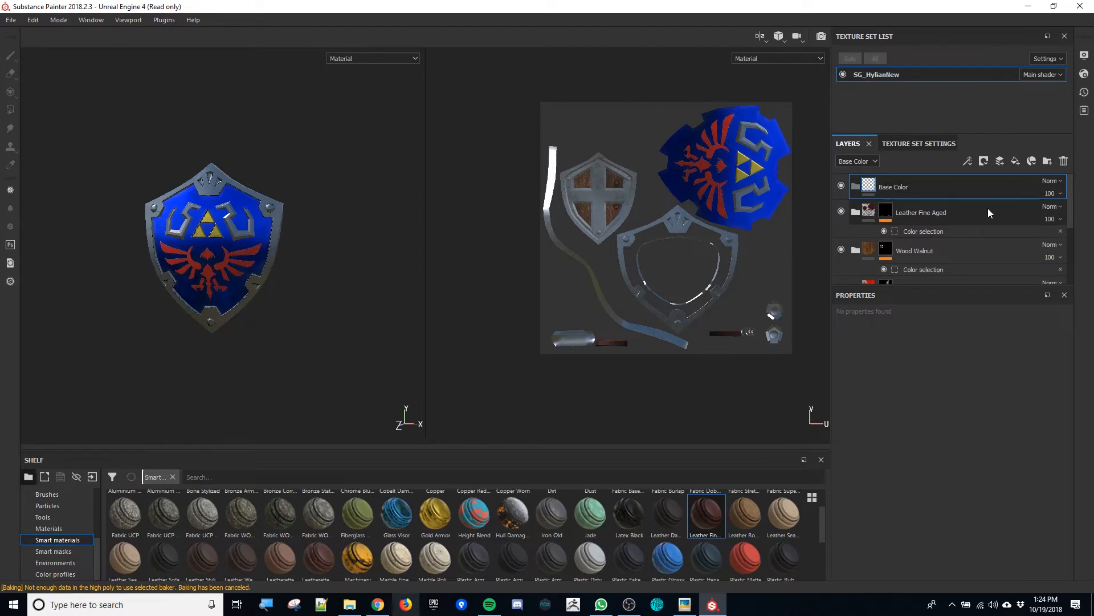
- Move all the material layers, from Leather Fine Aged down to Steel, into the Base Color folder
{"action": "left_click", "coordinate": [972, 217]}
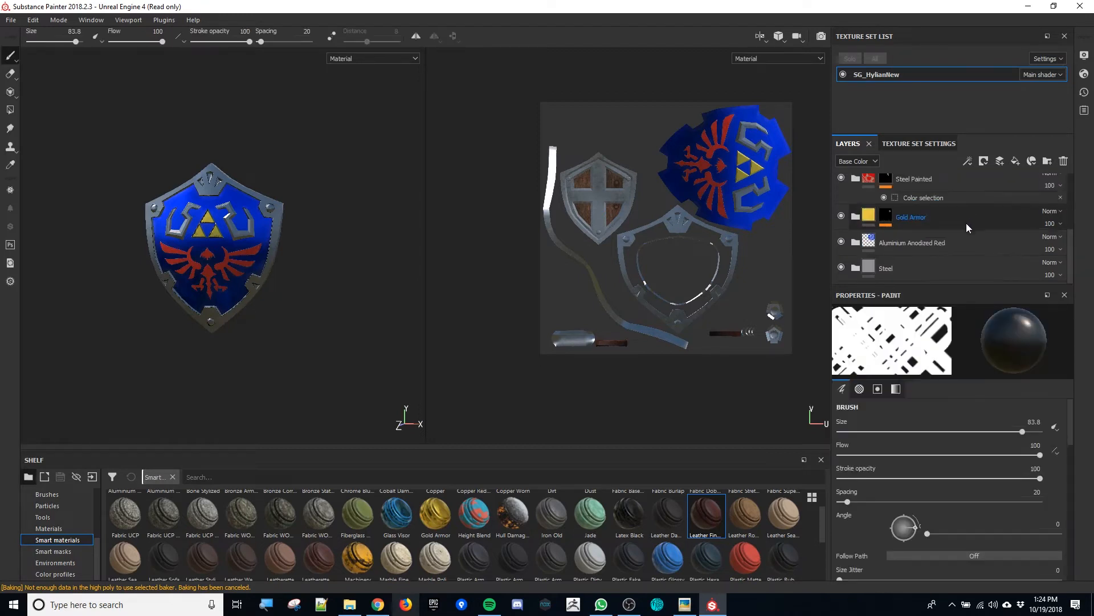
{"action": "left_click", "coordinate": [945, 275], "text": "shift"}
{"action": "left_click_drag", "start_coordinate": [867, 230], "coordinate": [864, 193]}
{"action": "left_click", "coordinate": [855, 186]}
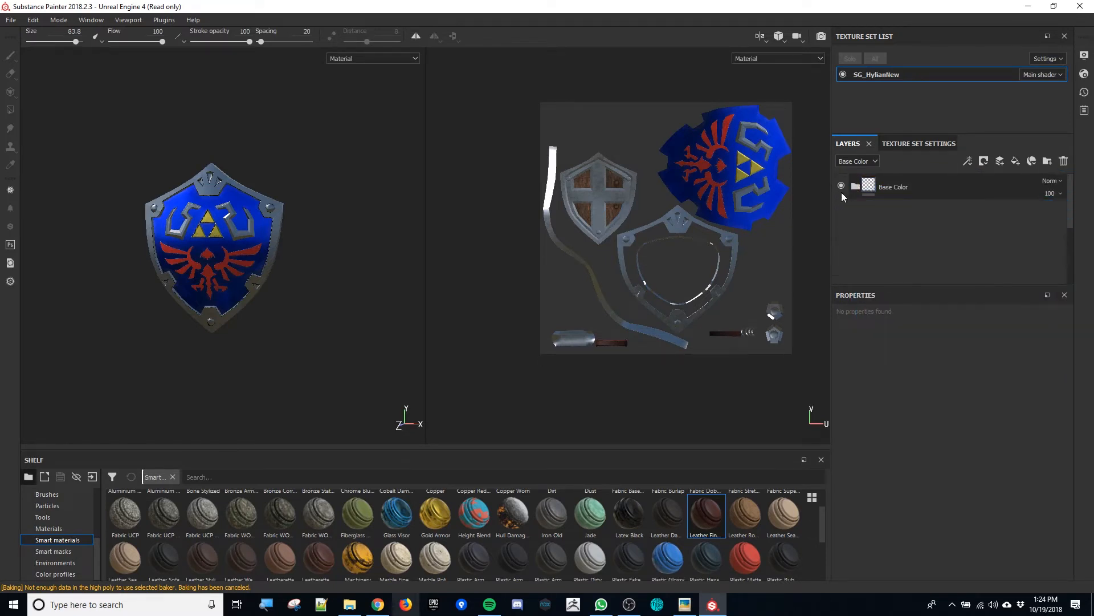
- Create a folder named Details at the top of the stack, above Base Color, and hide the Base Color folder
{"action": "left_click", "coordinate": [1047, 160]}
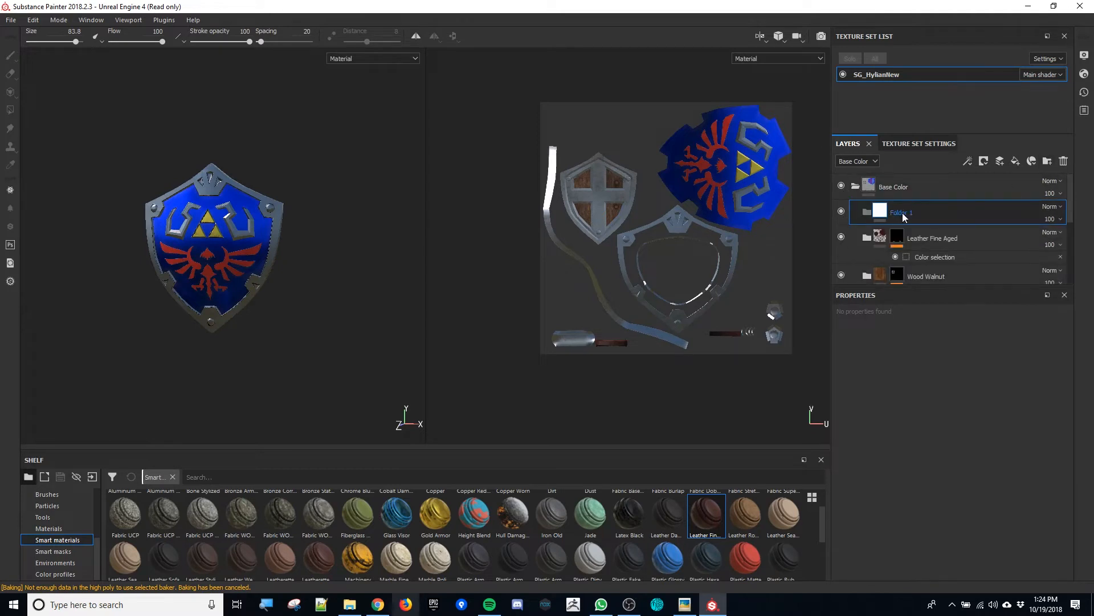
{"action": "left_click_drag", "start_coordinate": [888, 215], "coordinate": [895, 177]}
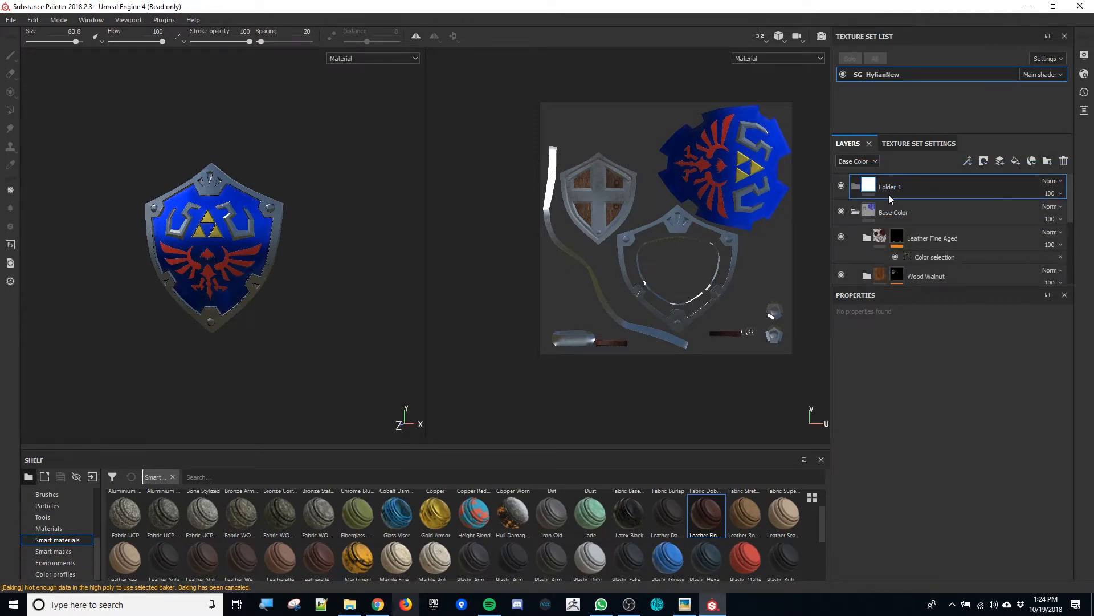
{"action": "left_click", "coordinate": [841, 211]}
{"action": "double_click", "coordinate": [888, 187]}
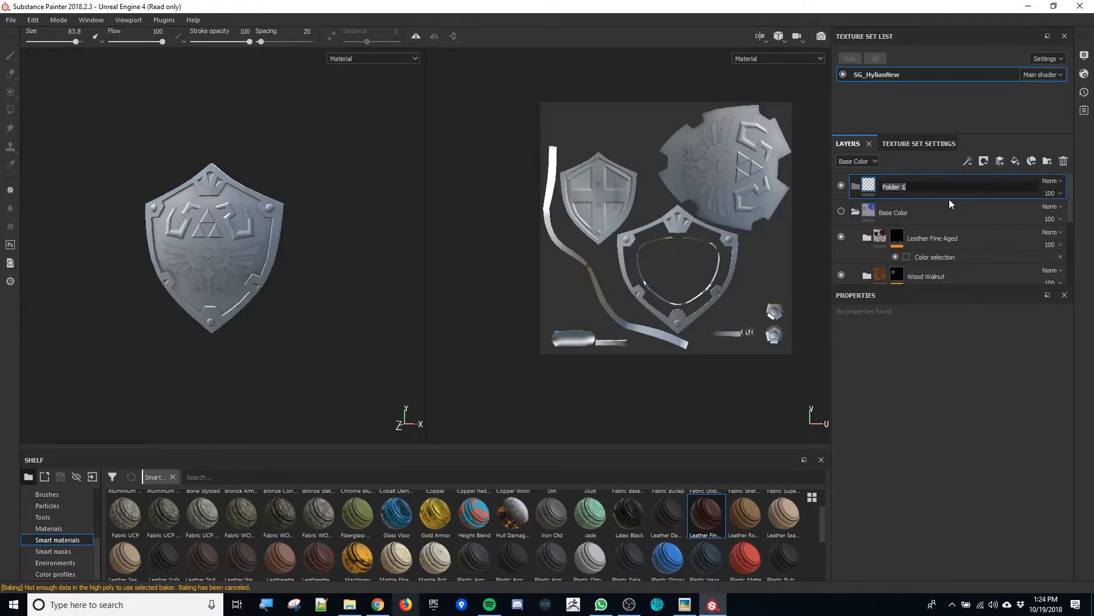
{"action": "type", "text": "D"}
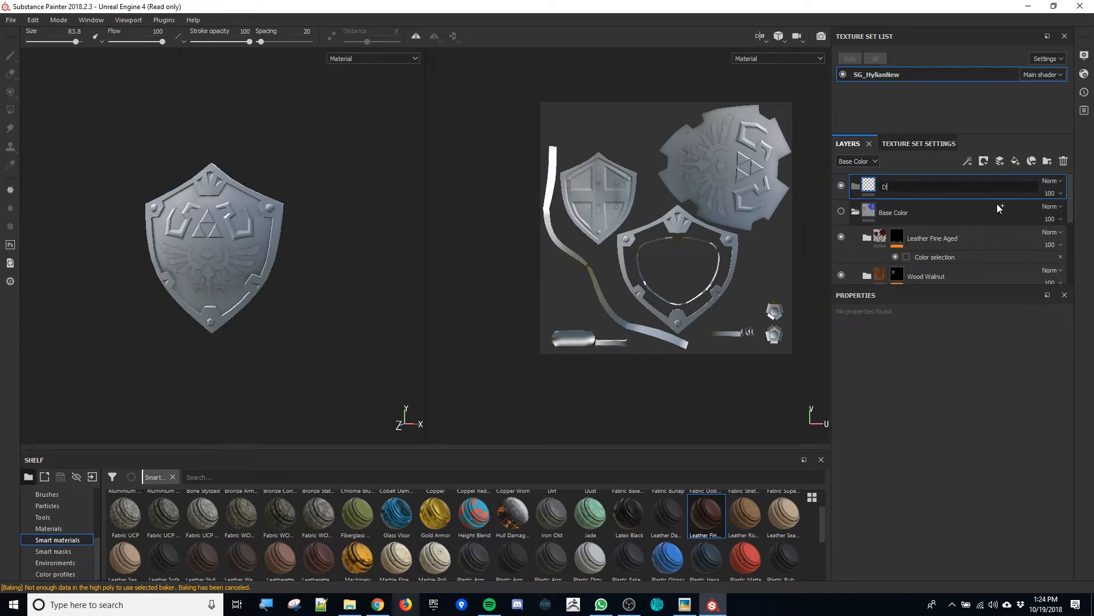
{"action": "type", "text": "etails"}
{"action": "key", "text": "Return"}
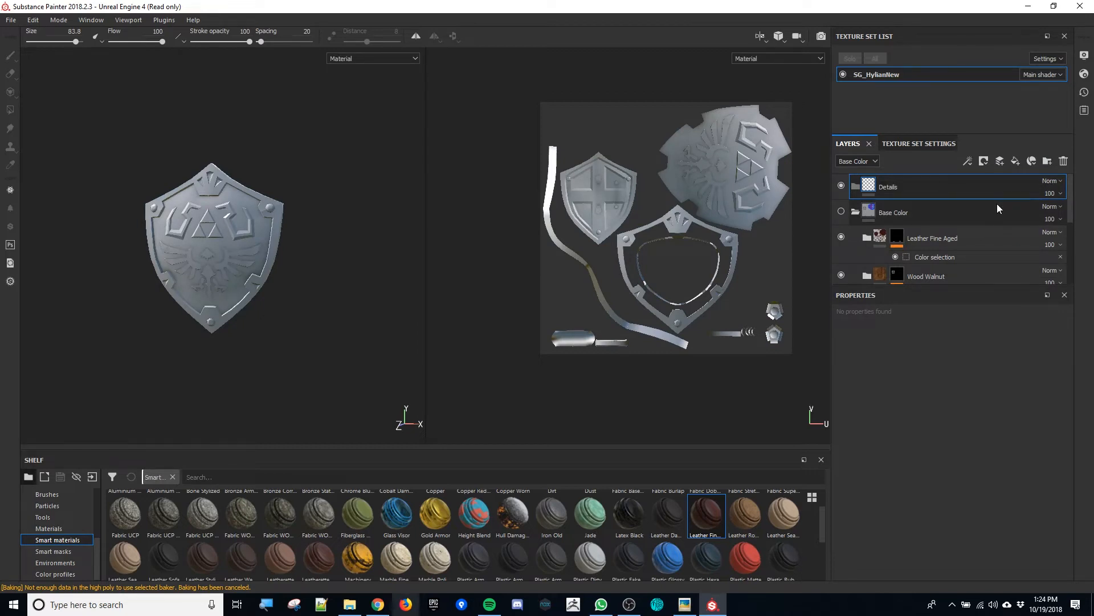
- Select the Machinery smart material in the shelf and switch the viewport to show only the 3D view of the shield
{"action": "left_click", "coordinate": [358, 558]}
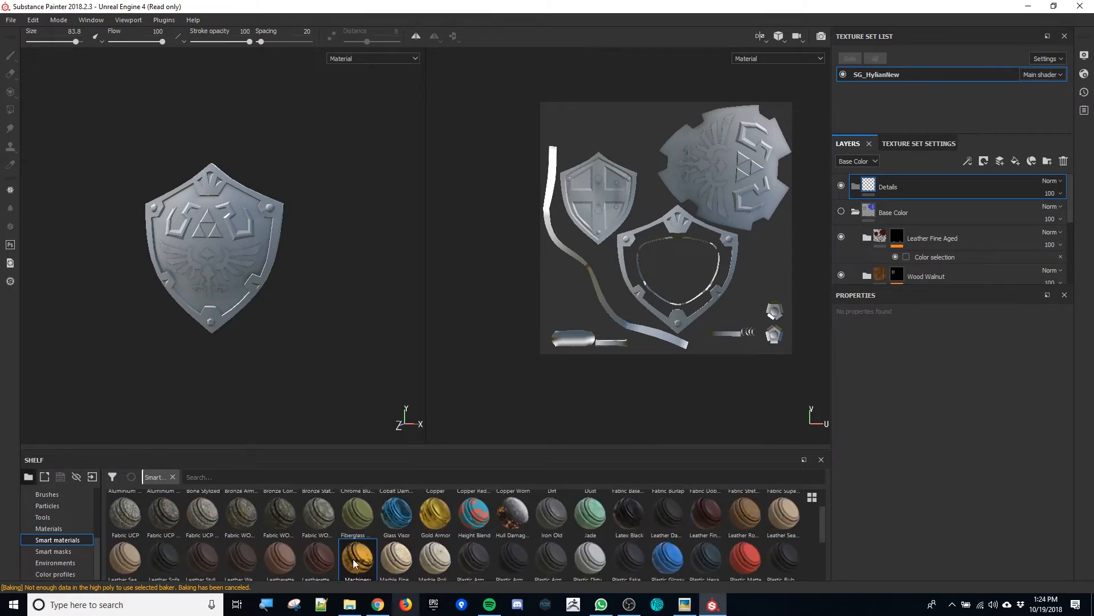
{"action": "mouse_move", "coordinate": [358, 557]}
{"action": "left_mouse_down"}
{"action": "mouse_move", "coordinate": [860, 188]}
{"action": "mouse_move", "coordinate": [695, 376]}
{"action": "mouse_move", "coordinate": [363, 569]}
{"action": "left_mouse_up"}
{"action": "scroll", "coordinate": [263, 367], "scroll_direction": "down", "scroll_amount": 1}
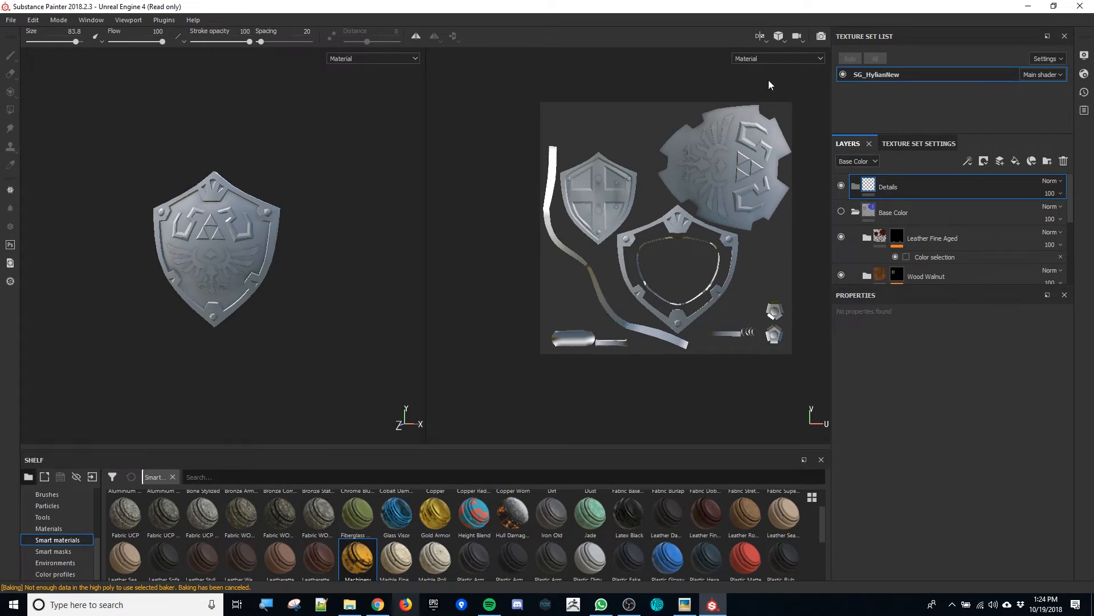
{"action": "left_click", "coordinate": [760, 36]}
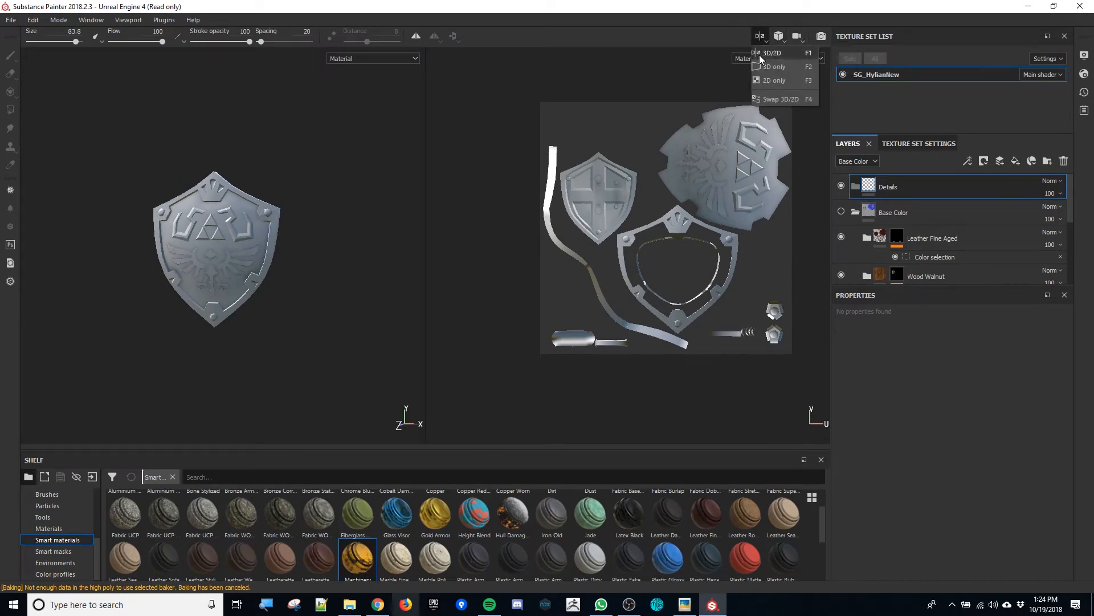
{"action": "left_click", "coordinate": [772, 68]}
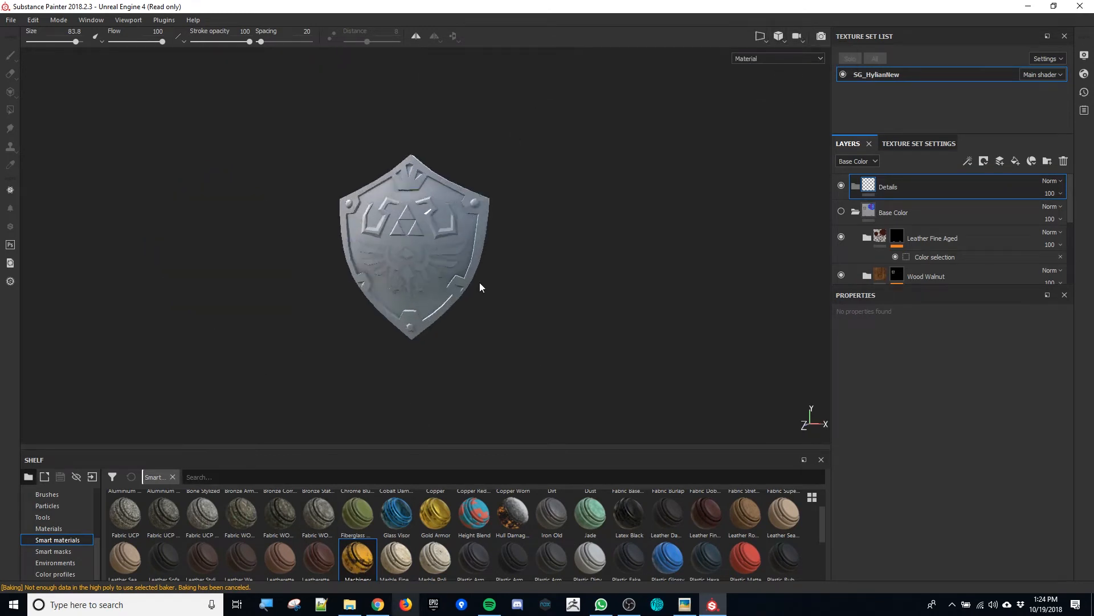
{"action": "scroll", "coordinate": [480, 282], "scroll_direction": "up", "scroll_amount": 3}
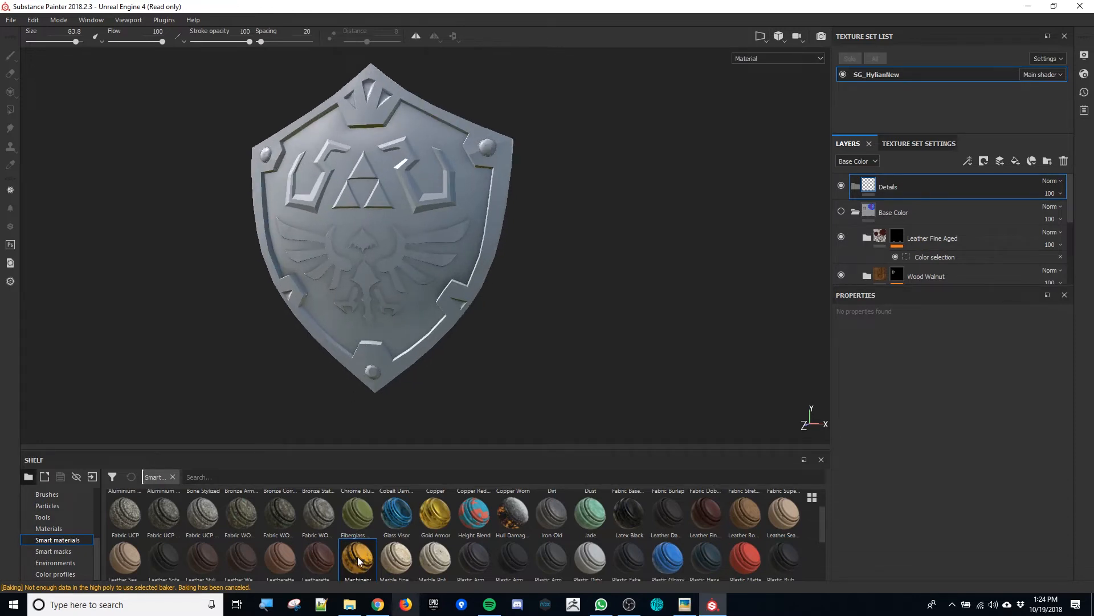
- Add the Machinery smart material inside the Details folder and inspect its wear and dirt across the shield
{"action": "left_click_drag", "start_coordinate": [359, 561], "coordinate": [903, 188]}
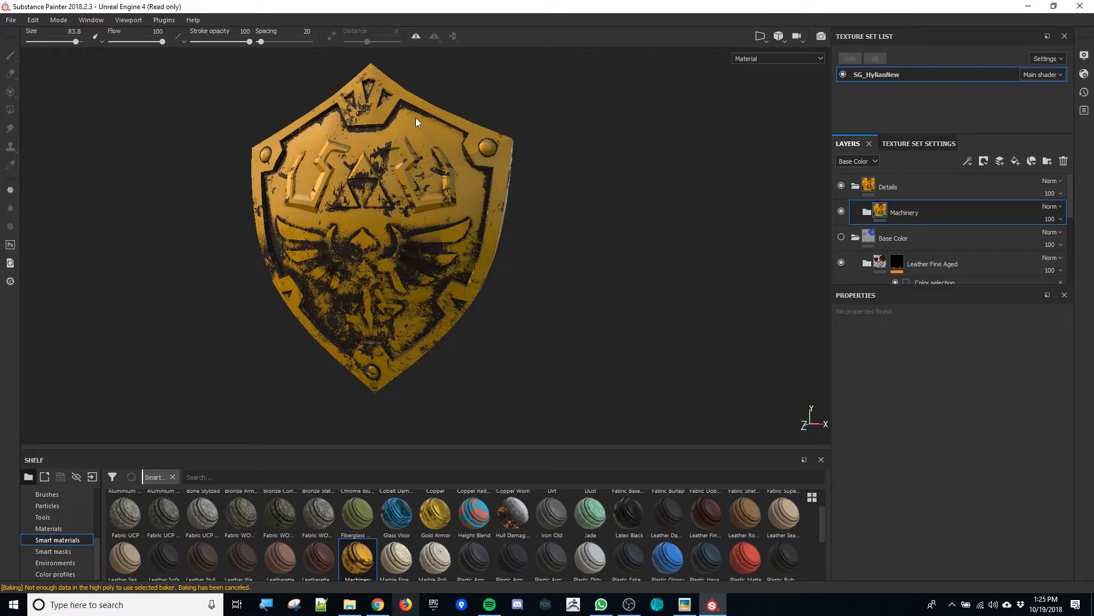
{"action": "scroll", "coordinate": [395, 144], "scroll_direction": "up", "scroll_amount": 5}
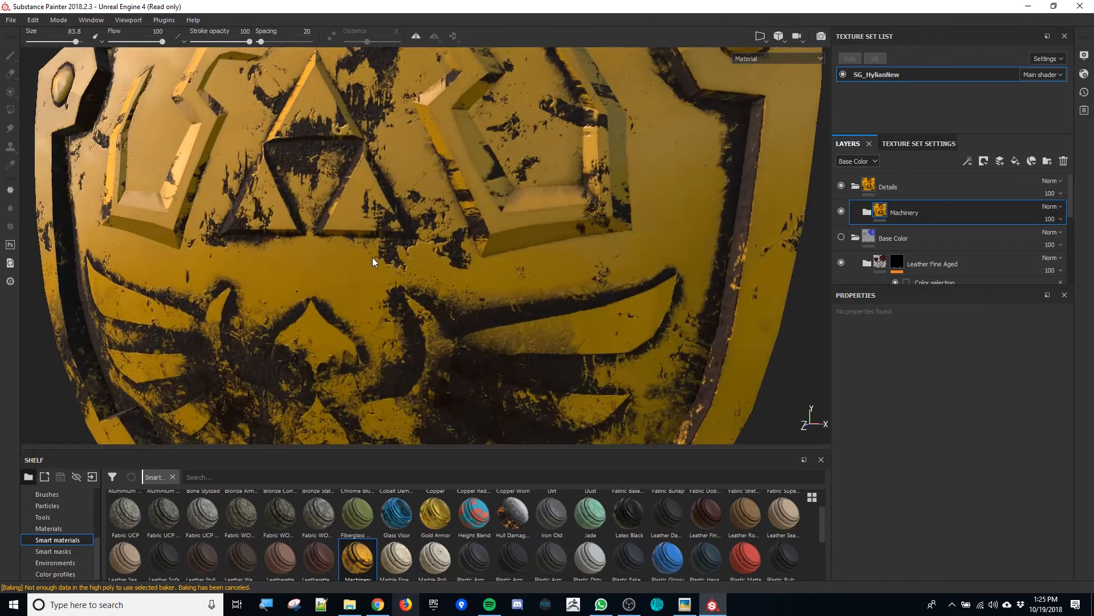
{"action": "left_click_drag", "start_coordinate": [400, 251], "coordinate": [491, 131], "text": "alt"}
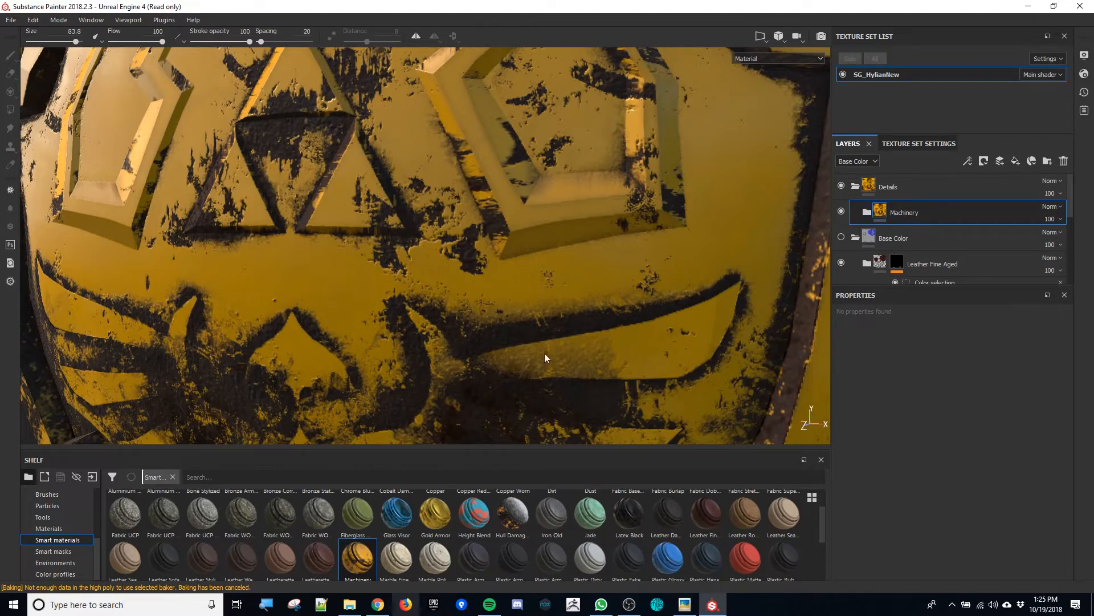
{"action": "scroll", "coordinate": [522, 290], "scroll_direction": "up", "scroll_amount": 3}
{"action": "scroll", "coordinate": [512, 265], "scroll_direction": "down", "scroll_amount": 8}
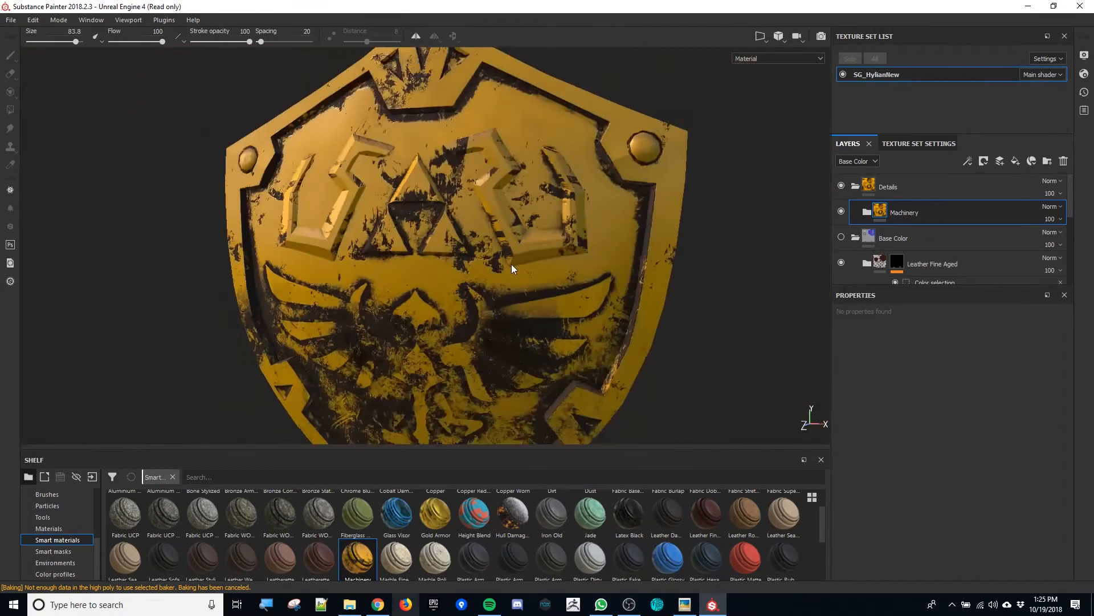
{"action": "left_click_drag", "start_coordinate": [518, 272], "coordinate": [798, 302], "text": "alt"}
{"action": "scroll", "coordinate": [489, 317], "scroll_direction": "up", "scroll_amount": 5}
{"action": "scroll", "coordinate": [489, 317], "scroll_direction": "down", "scroll_amount": 5}
- Expand the Machinery folder and delete its Metal Base layer
{"action": "left_click", "coordinate": [865, 215]}
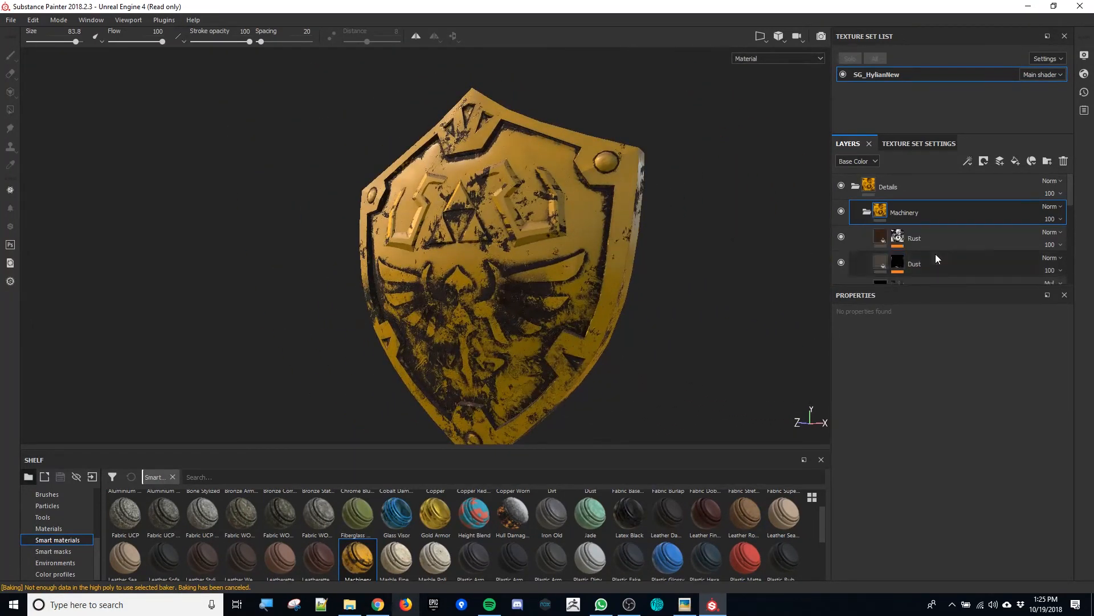
{"action": "scroll", "coordinate": [936, 254], "scroll_direction": "down", "scroll_amount": 3}
{"action": "left_click", "coordinate": [933, 239]}
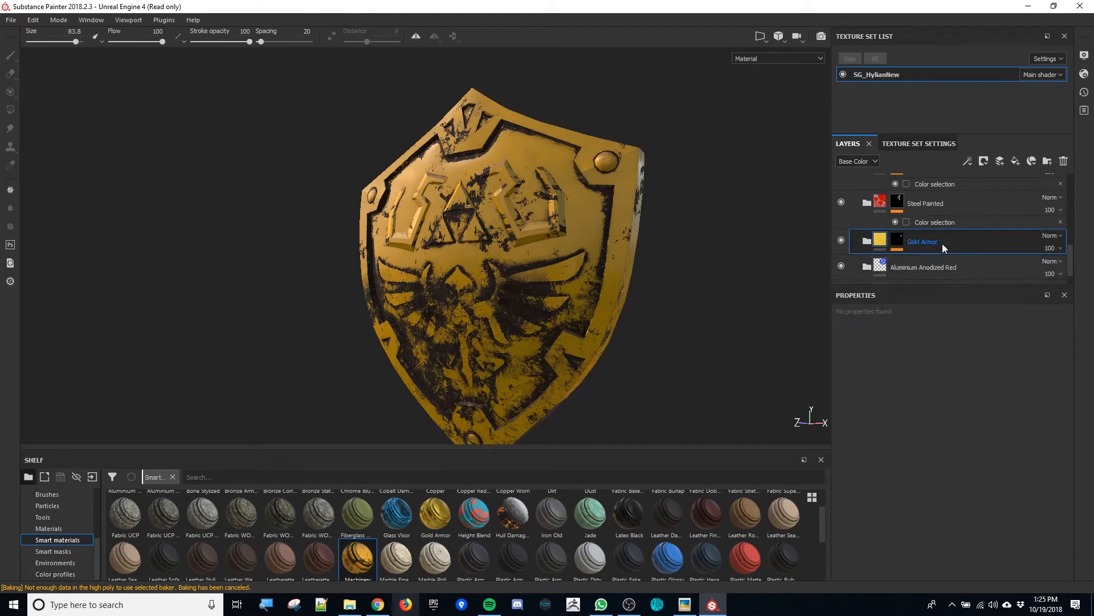
{"action": "scroll", "coordinate": [942, 244], "scroll_direction": "up", "scroll_amount": 3}
{"action": "left_click", "coordinate": [935, 235]}
{"action": "left_click", "coordinate": [936, 220]}
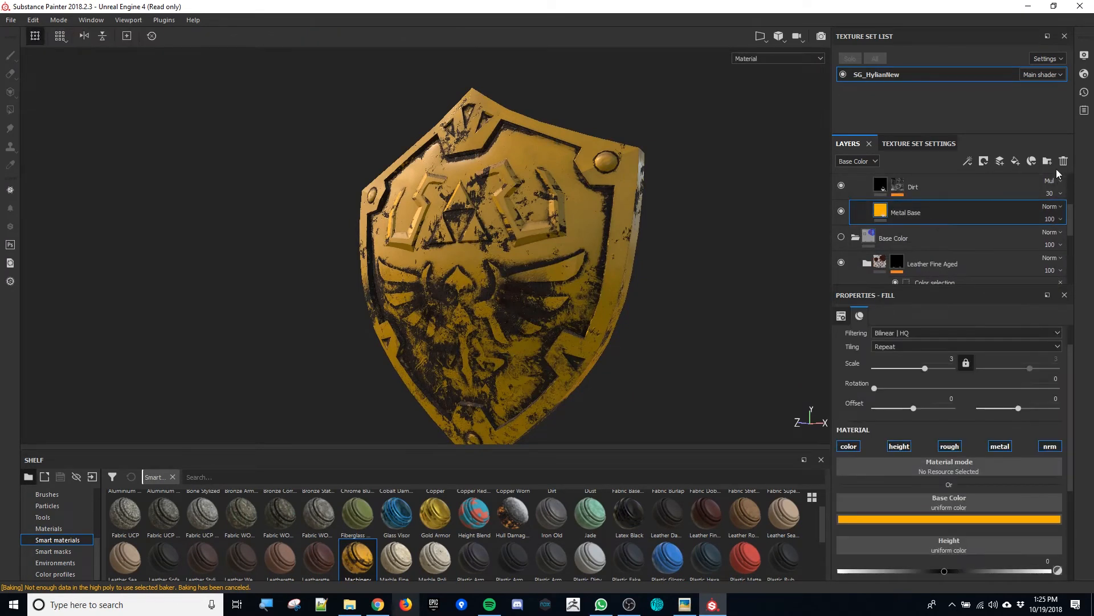
{"action": "left_click", "coordinate": [1063, 161]}
- Make the Base Color folder visible again
{"action": "left_click_drag", "start_coordinate": [662, 245], "coordinate": [530, 288], "text": "alt"}
{"action": "scroll", "coordinate": [912, 238], "scroll_direction": "up", "scroll_amount": 2}
{"action": "left_click", "coordinate": [842, 245]}
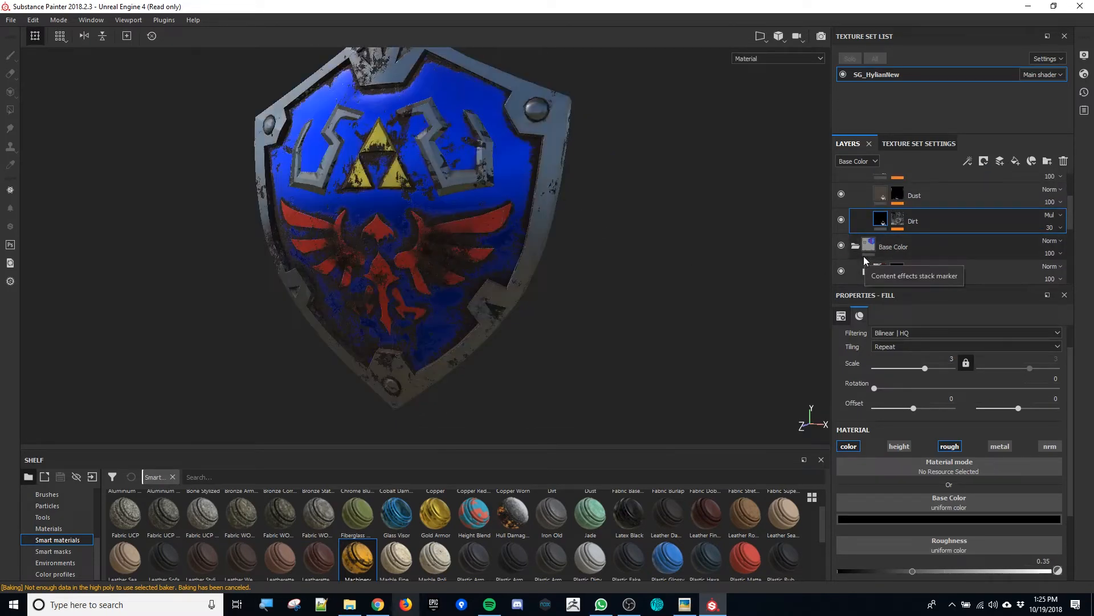
- Delete the Machinery folder from the Details folder
{"action": "scroll", "coordinate": [915, 231], "scroll_direction": "up", "scroll_amount": 3}
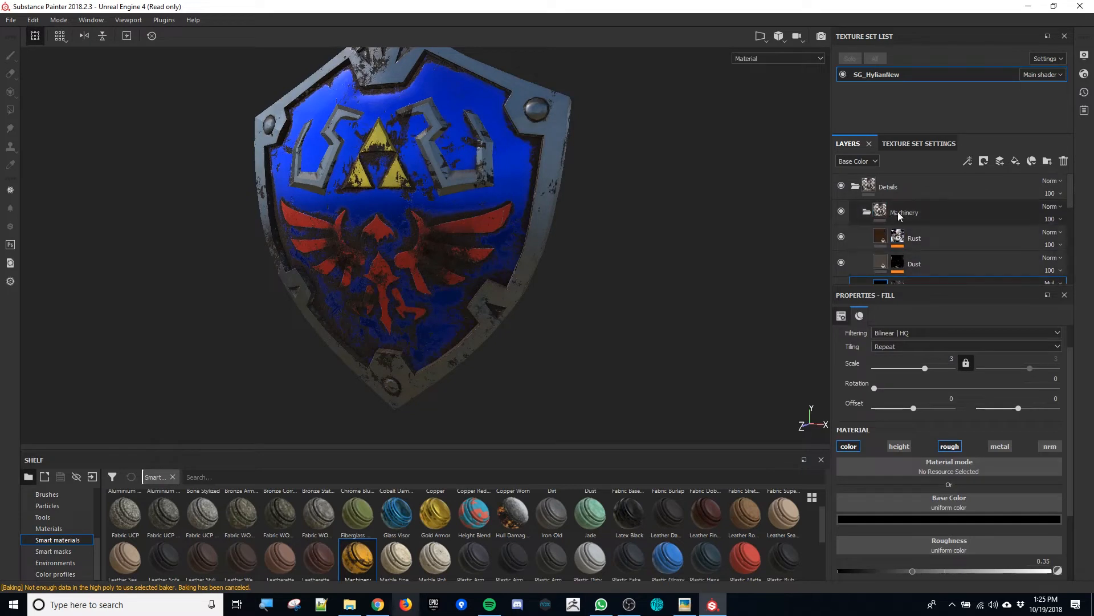
{"action": "left_click", "coordinate": [900, 216]}
{"action": "key", "text": "Delete"}
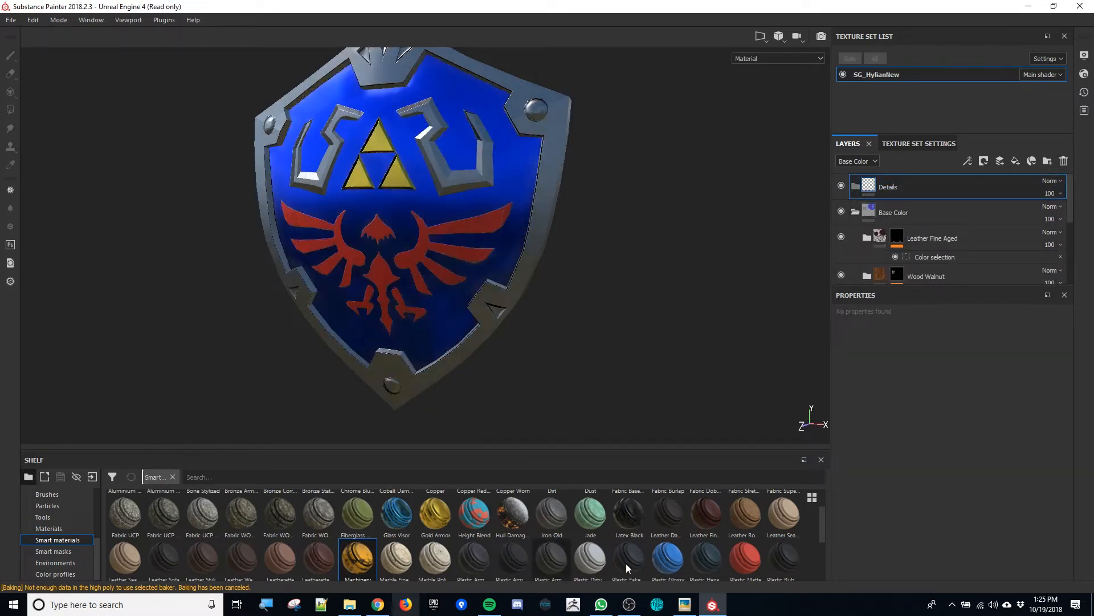
- Find the Artificial Leather material in the shelf's Materials and add it inside the Details folder
{"action": "scroll", "coordinate": [750, 551], "scroll_direction": "down", "scroll_amount": 2}
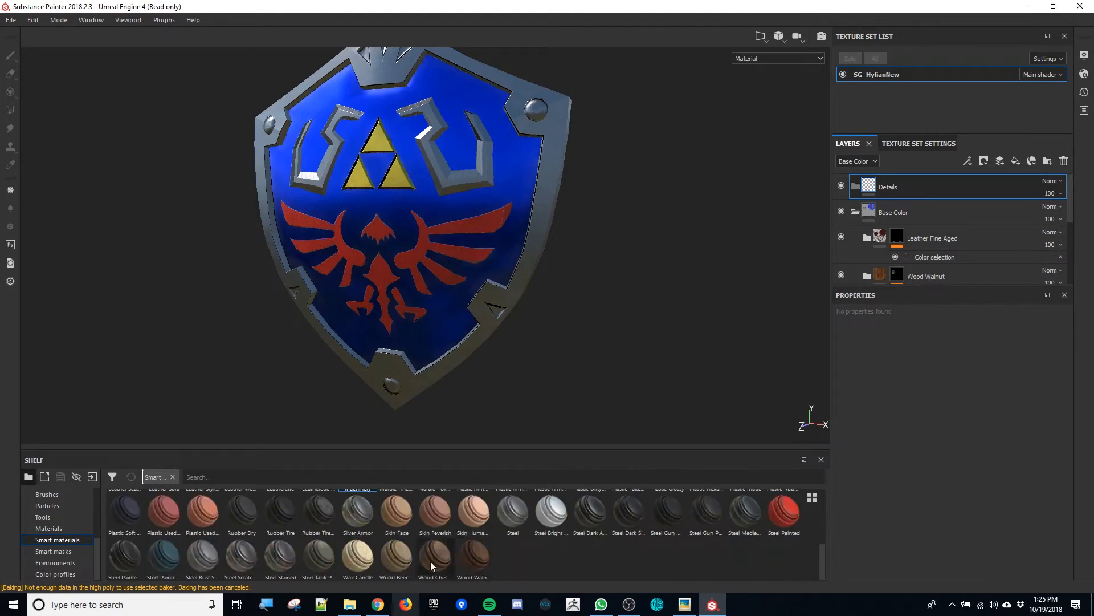
{"action": "scroll", "coordinate": [381, 551], "scroll_direction": "up", "scroll_amount": 2}
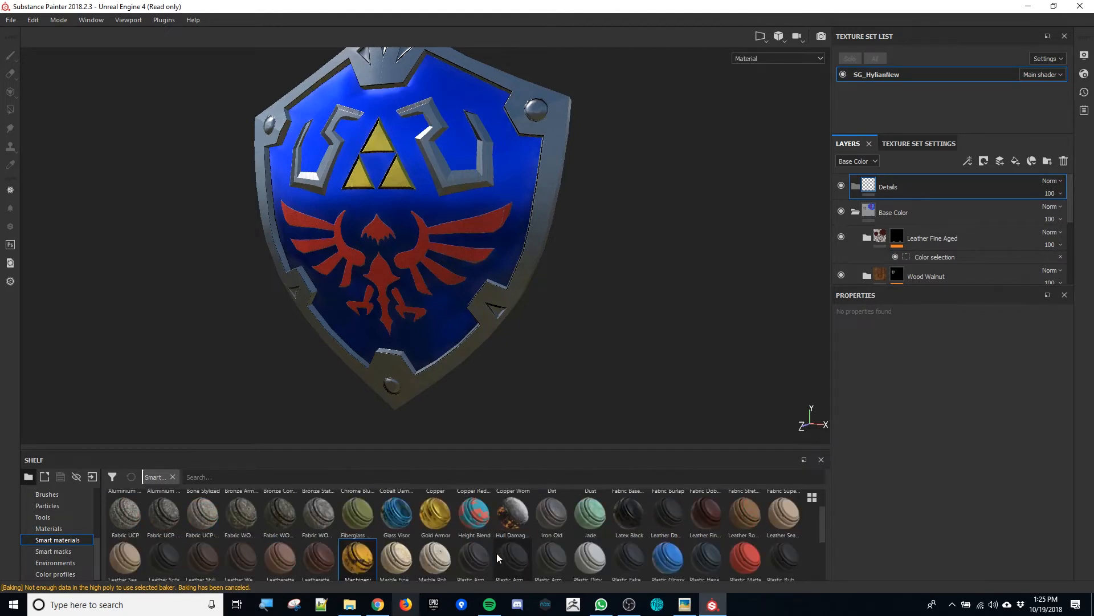
{"action": "left_click", "coordinate": [50, 528]}
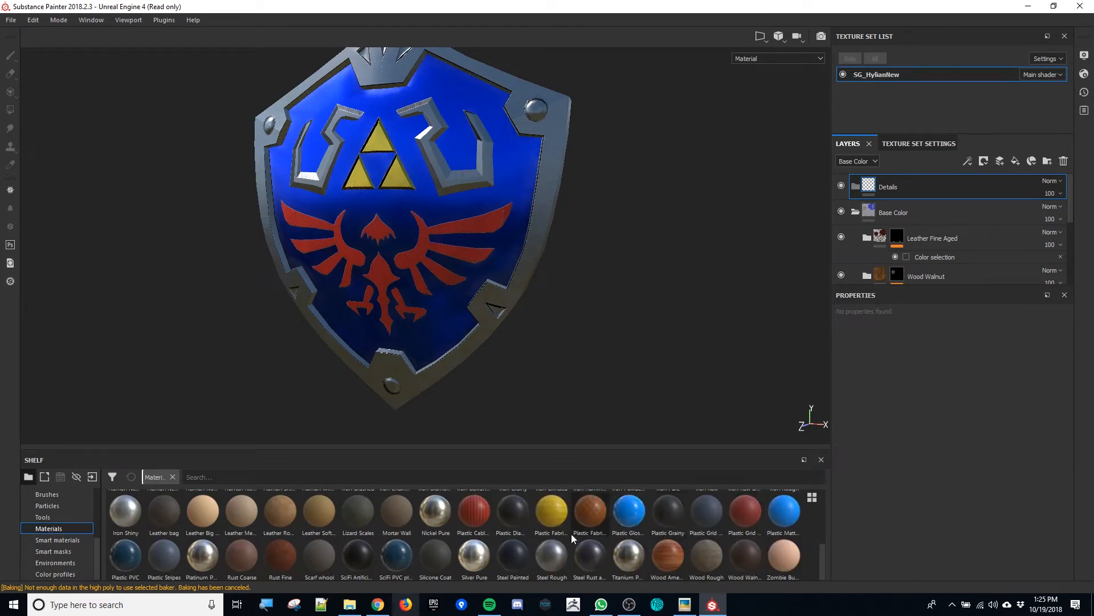
{"action": "scroll", "coordinate": [564, 534], "scroll_direction": "up", "scroll_amount": 3}
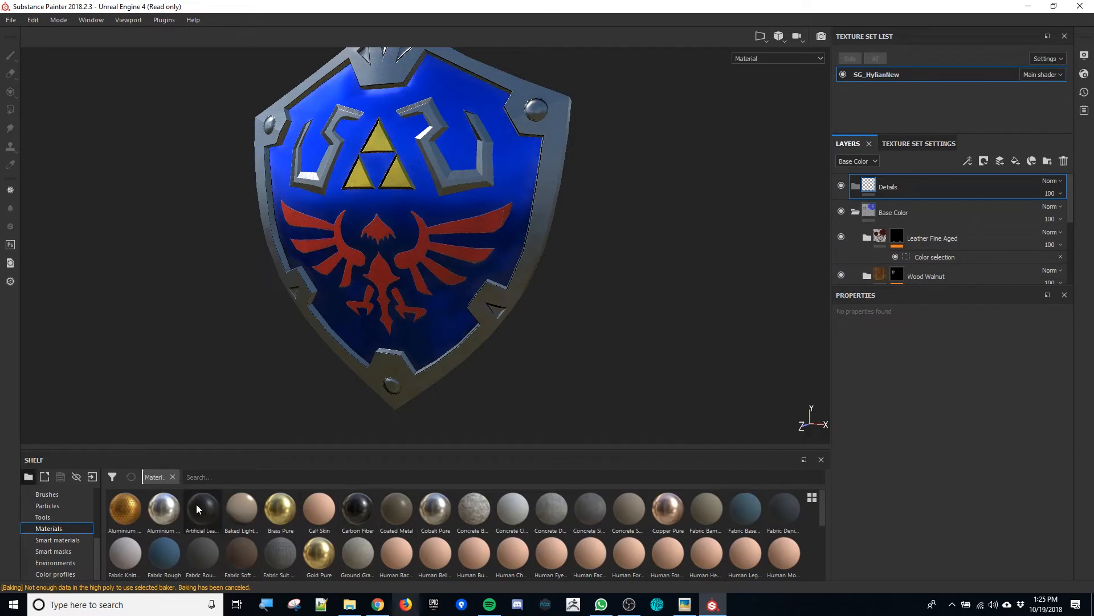
{"action": "mouse_move", "coordinate": [196, 503]}
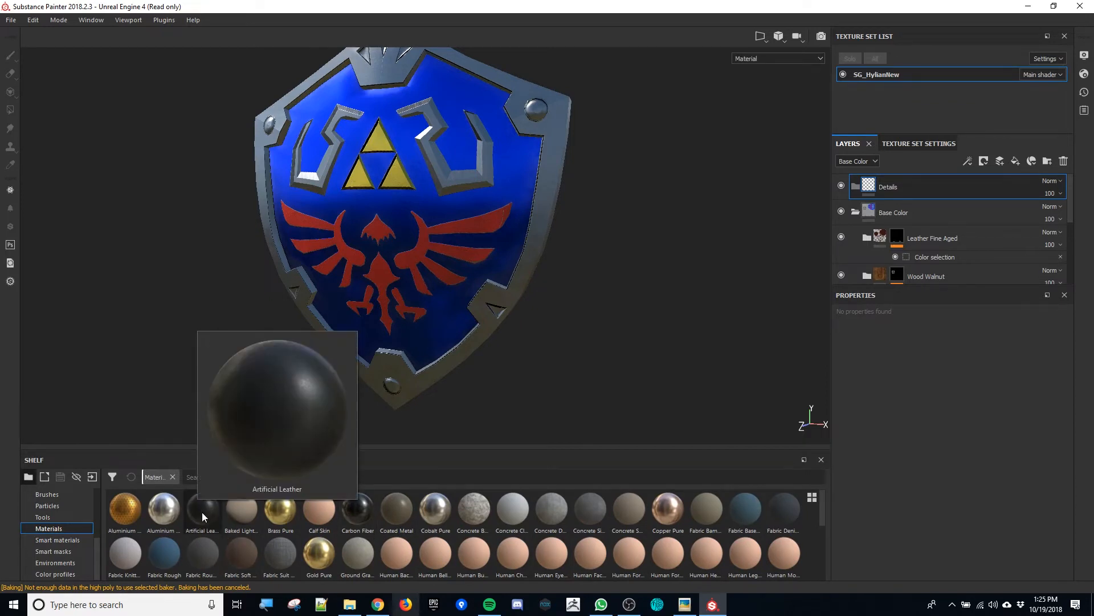
{"action": "left_click_drag", "start_coordinate": [202, 512], "coordinate": [891, 187]}
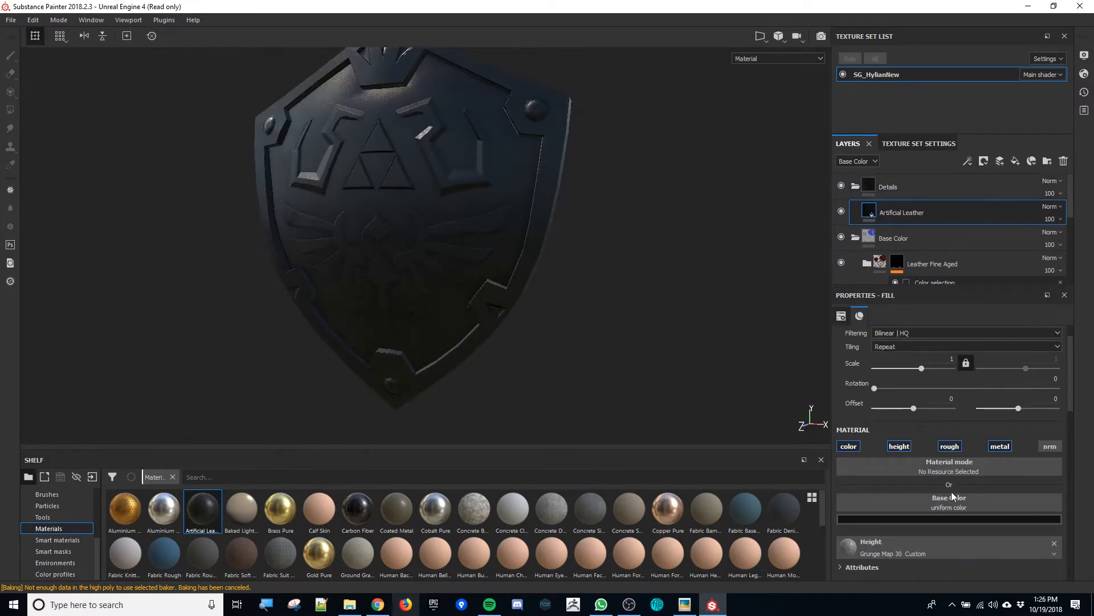
- Remove the Grunge Map 30 Custom textures from the Artificial Leather layer's height and roughness
{"action": "scroll", "coordinate": [957, 501], "scroll_direction": "down", "scroll_amount": 2}
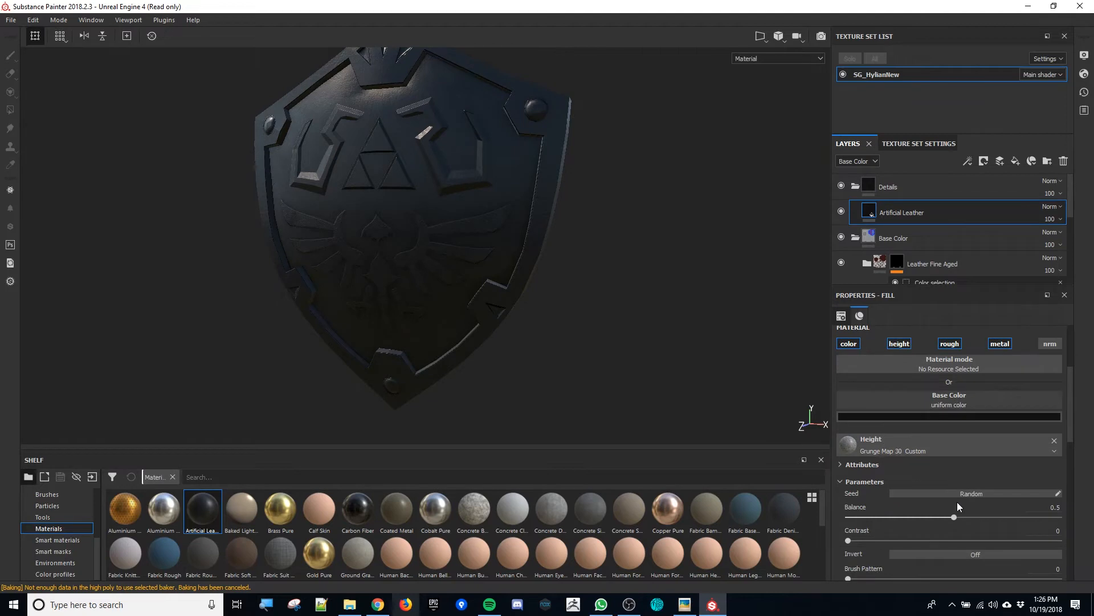
{"action": "scroll", "coordinate": [956, 502], "scroll_direction": "down", "scroll_amount": 1}
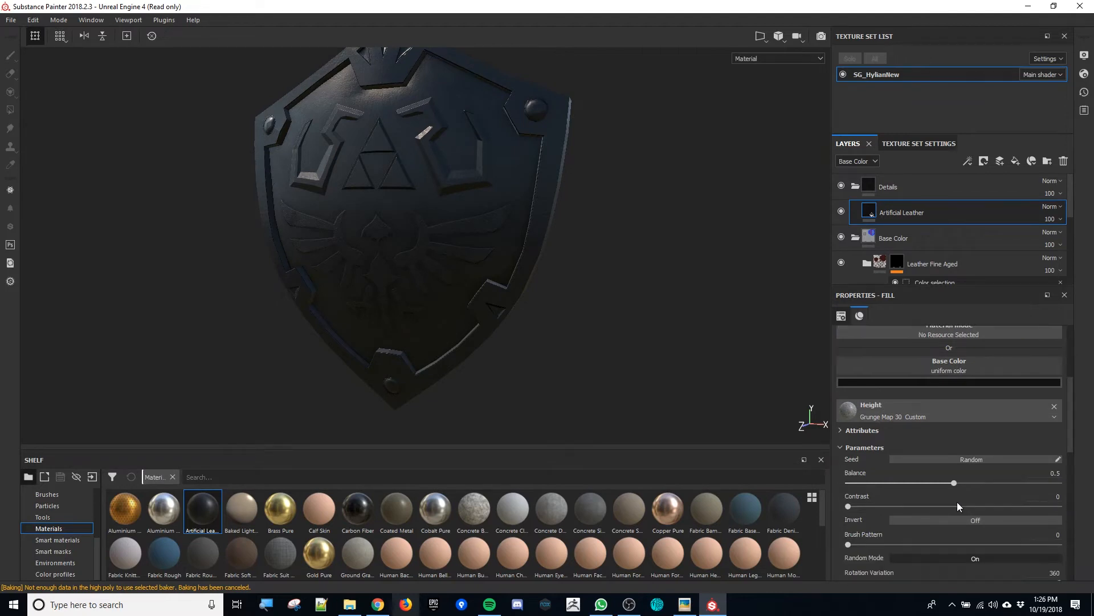
{"action": "left_click", "coordinate": [1055, 406]}
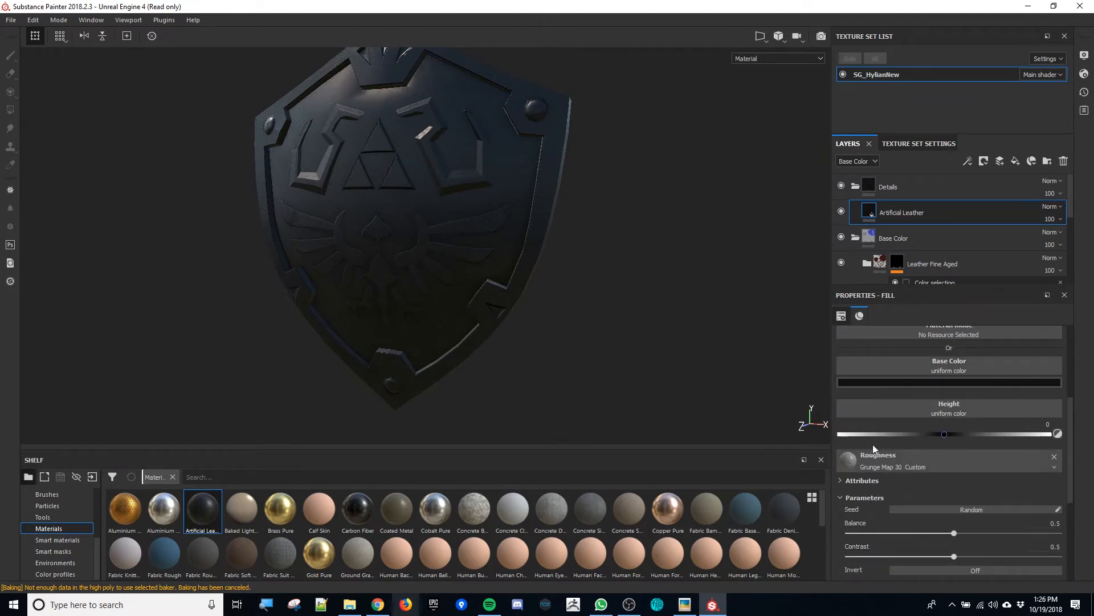
{"action": "left_click", "coordinate": [1055, 456]}
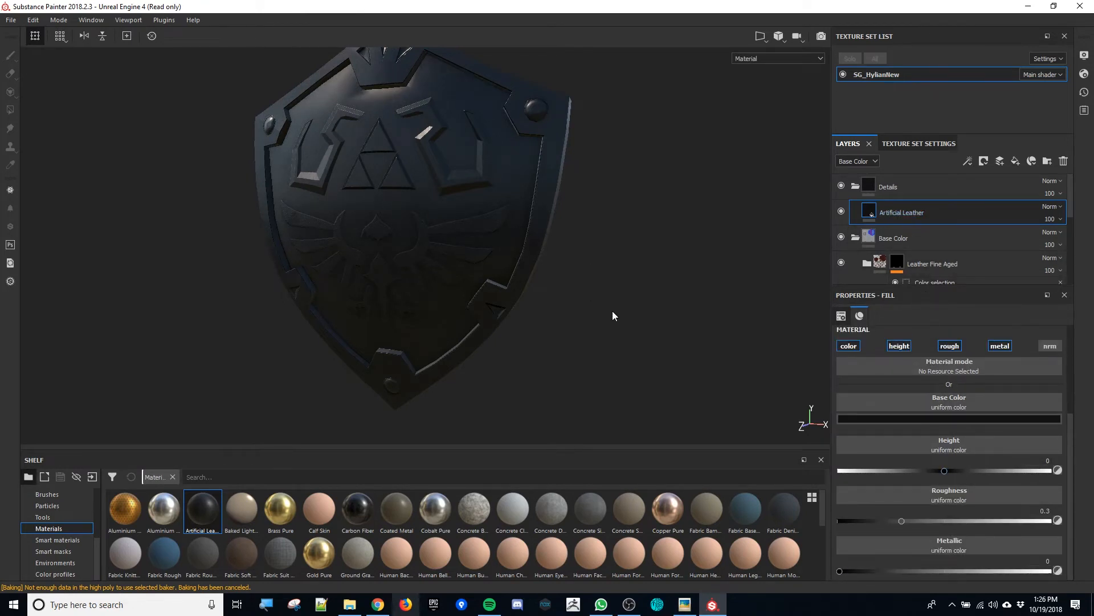
- Set the Artificial Leather layer's base color to bright red (R 0.946, G 0.002, B 0.002) and check both sides of the shield
{"action": "scroll", "coordinate": [613, 311], "scroll_direction": "up", "scroll_amount": 1}
{"action": "scroll", "coordinate": [949, 343], "scroll_direction": "up", "scroll_amount": 1}
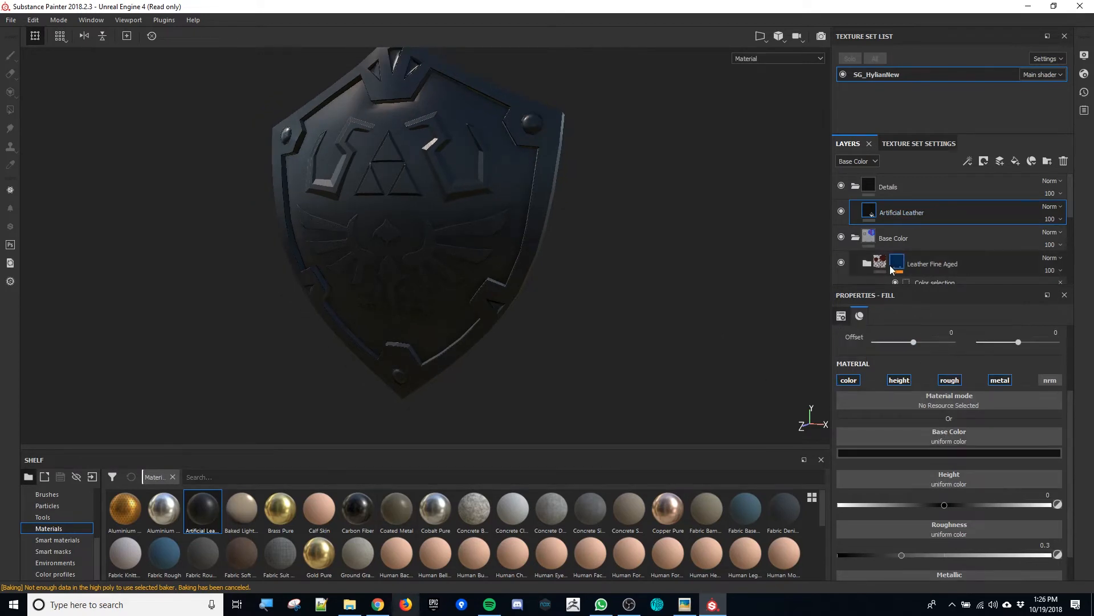
{"action": "left_click", "coordinate": [956, 450]}
{"action": "left_click_drag", "start_coordinate": [1014, 508], "coordinate": [1018, 476]}
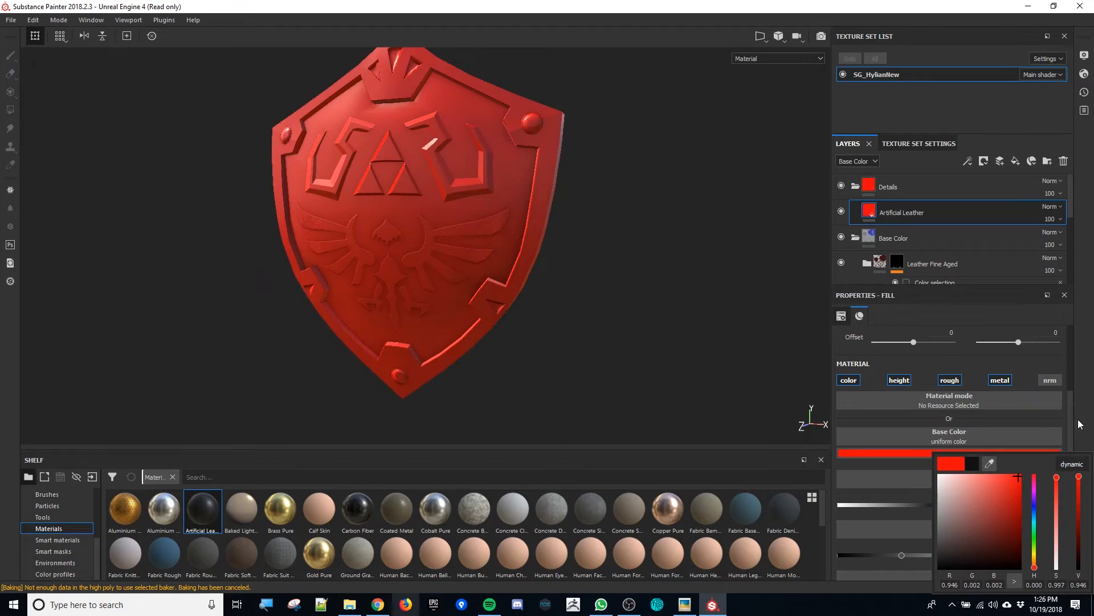
{"action": "left_click_drag", "start_coordinate": [511, 223], "coordinate": [9, 264], "text": "alt"}
{"action": "right_click_drag", "start_coordinate": [559, 175], "coordinate": [583, 164], "text": "alt"}
{"action": "right_click_drag", "start_coordinate": [703, 293], "coordinate": [519, 257], "text": "alt"}
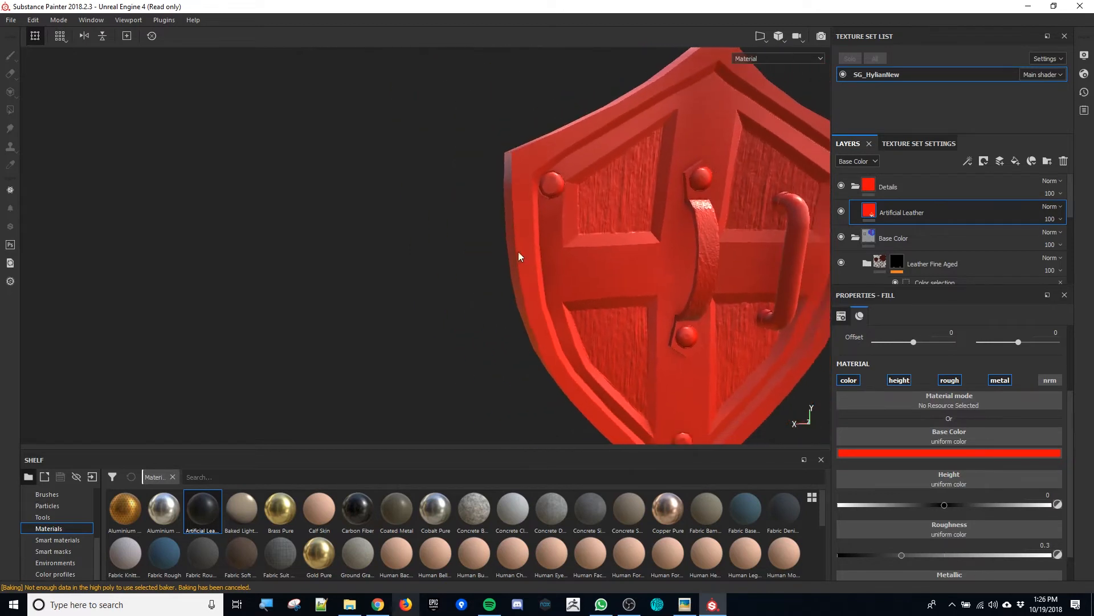
{"action": "left_click_drag", "start_coordinate": [520, 257], "coordinate": [1065, 305], "text": "alt"}
{"action": "left_click_drag", "start_coordinate": [625, 302], "coordinate": [610, 281], "text": "alt"}
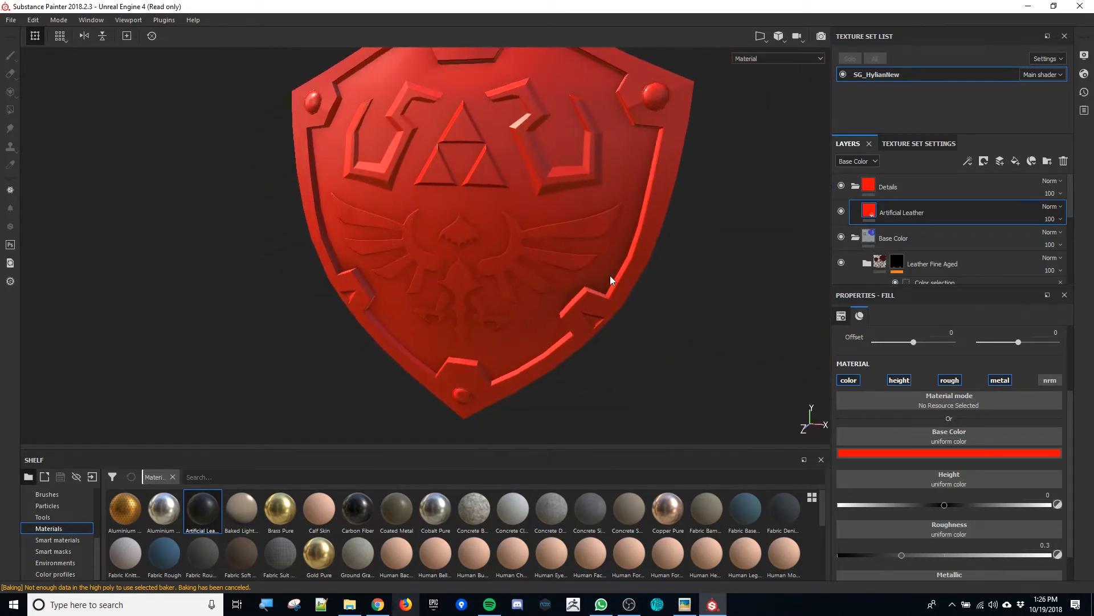
- Enable the normal channel and disable the height channel on the Artificial Leather layer
{"action": "left_click", "coordinate": [1052, 381]}
{"action": "left_click", "coordinate": [899, 381]}
{"action": "scroll", "coordinate": [975, 487], "scroll_direction": "down", "scroll_amount": 2}
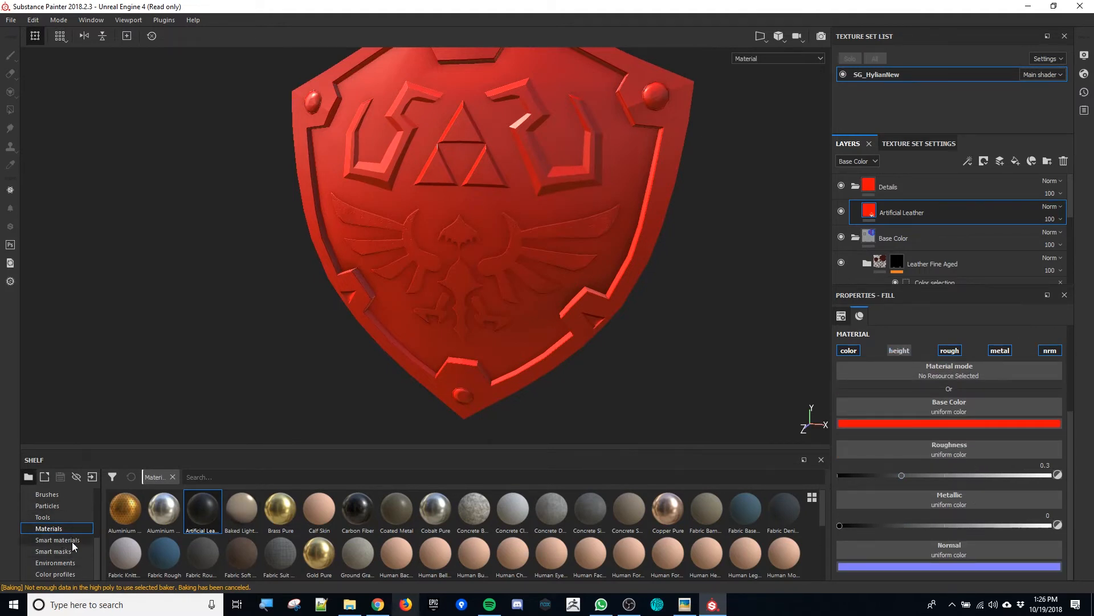
- Browse the shelf's Textures, Skin, Hard Surfaces and Procedurals for a pattern suitable for surface detail
{"action": "scroll", "coordinate": [69, 517], "scroll_direction": "up", "scroll_amount": 3}
{"action": "left_click", "coordinate": [69, 519]}
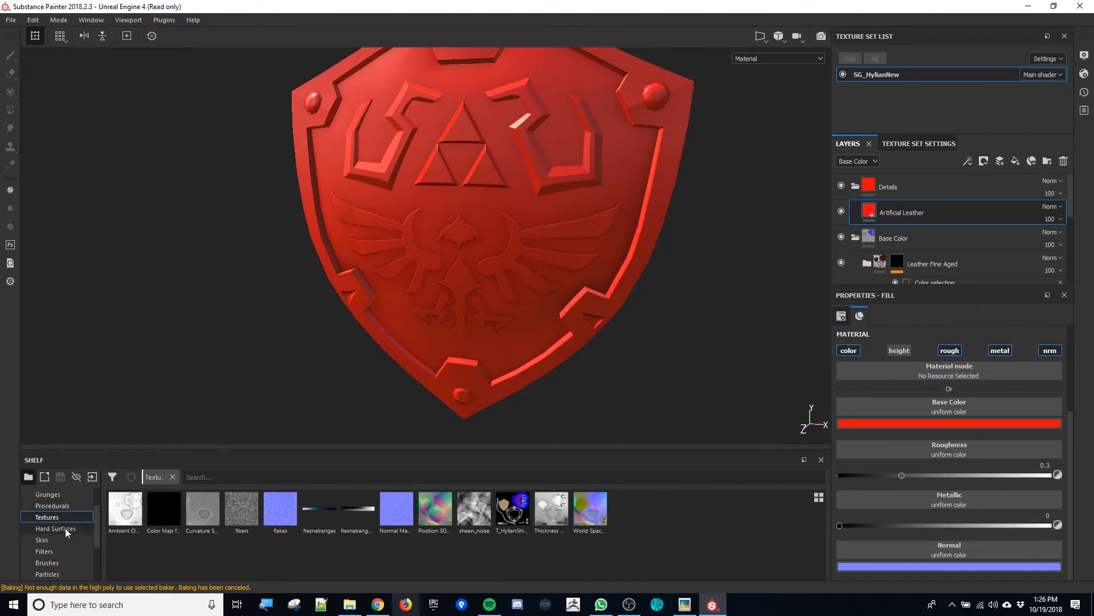
{"action": "left_click", "coordinate": [64, 506]}
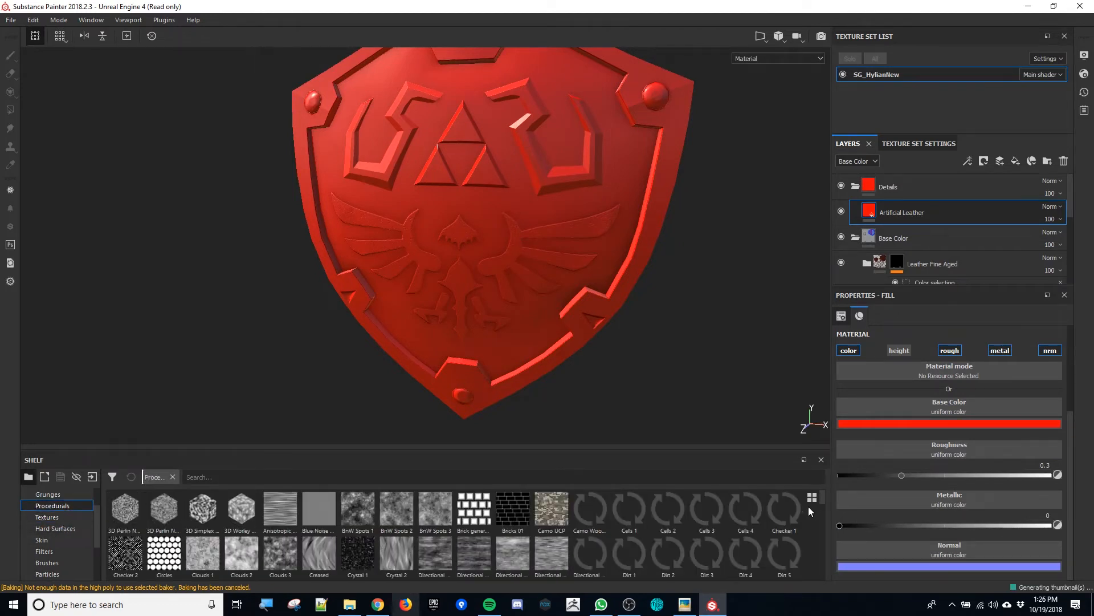
{"action": "scroll", "coordinate": [823, 502], "scroll_direction": "down", "scroll_amount": 1}
{"action": "left_click_drag", "start_coordinate": [822, 513], "coordinate": [829, 589]}
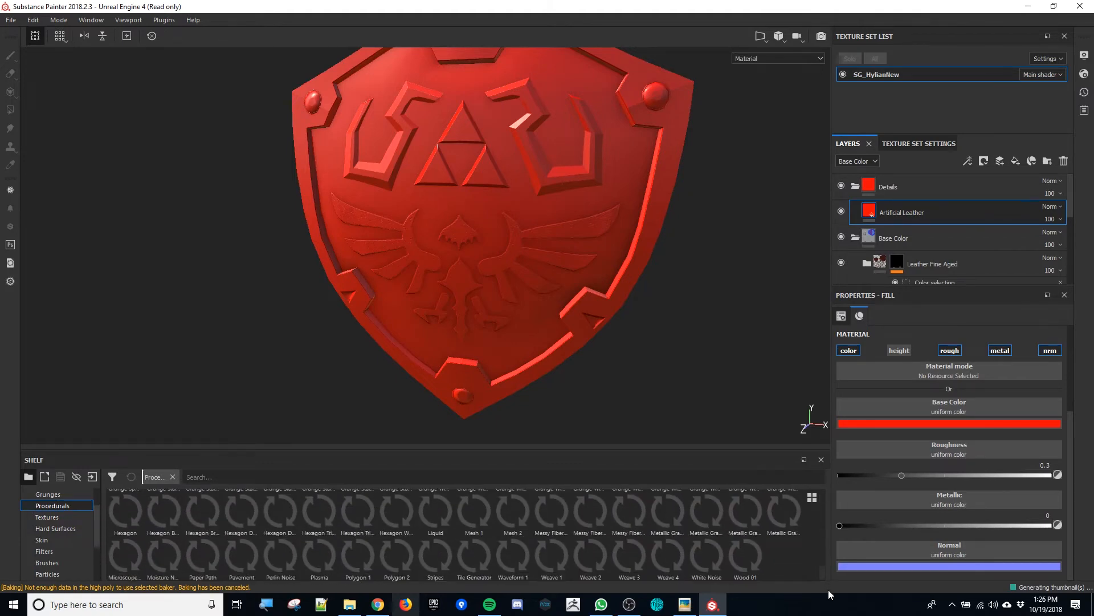
{"action": "left_click", "coordinate": [44, 540]}
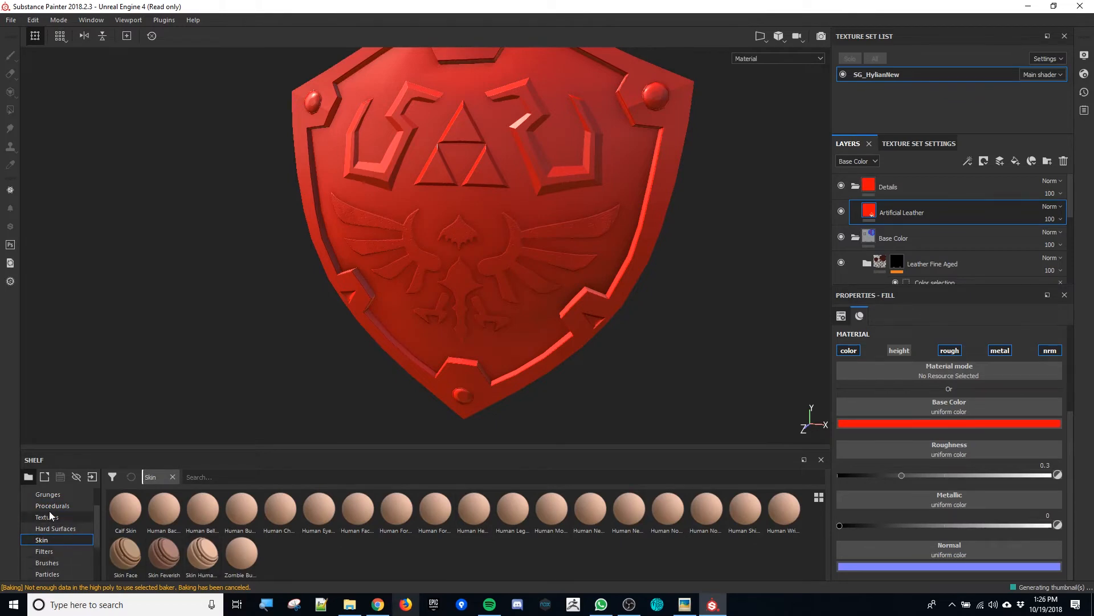
{"action": "left_click", "coordinate": [69, 527]}
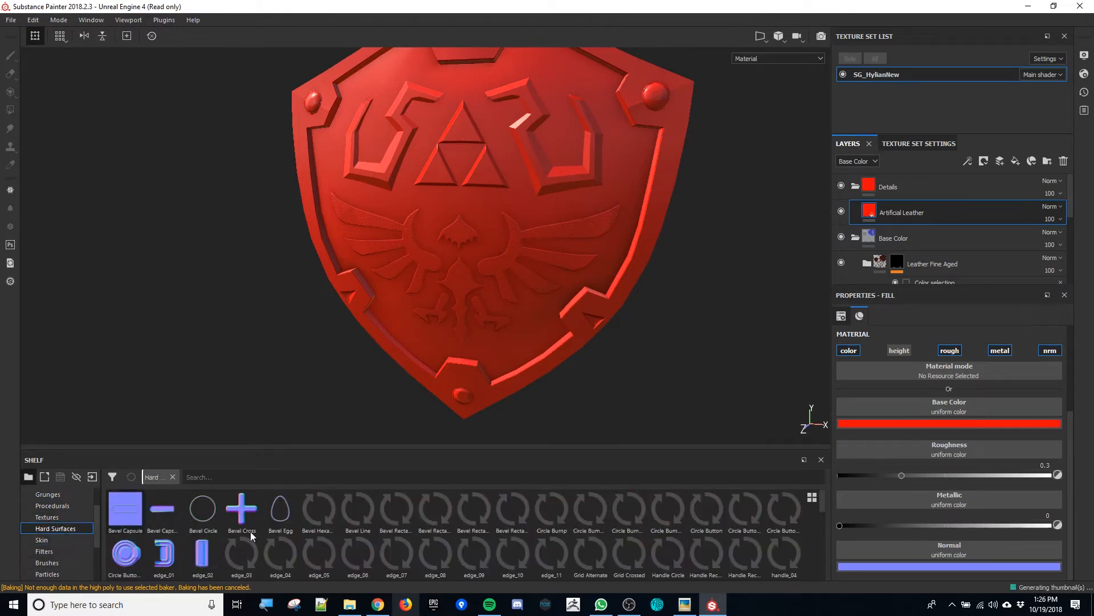
{"action": "scroll", "coordinate": [512, 540], "scroll_direction": "down", "scroll_amount": 3}
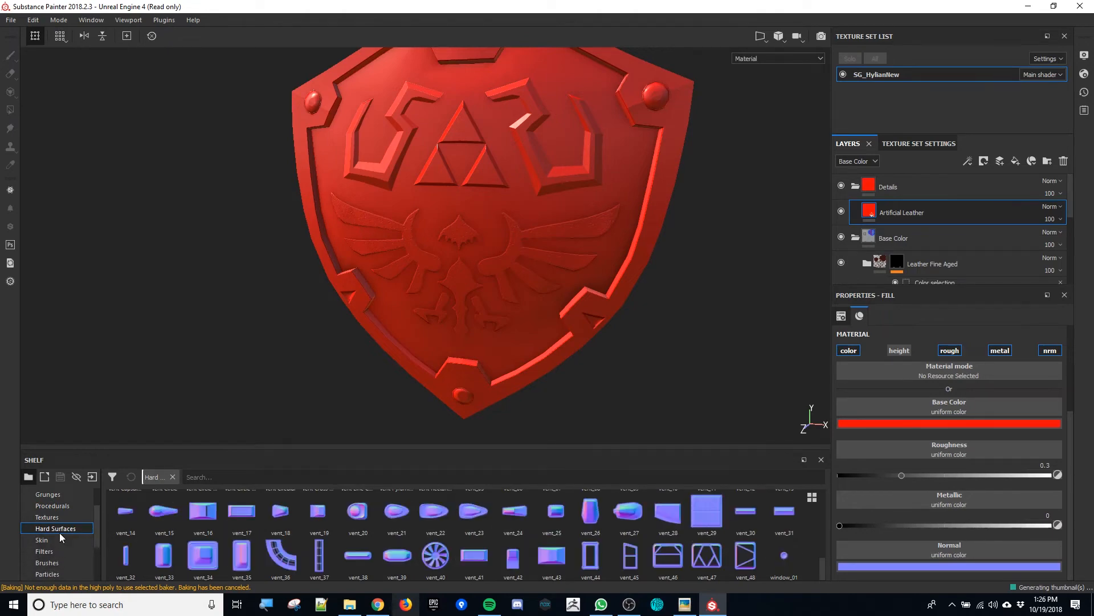
{"action": "left_click", "coordinate": [68, 506]}
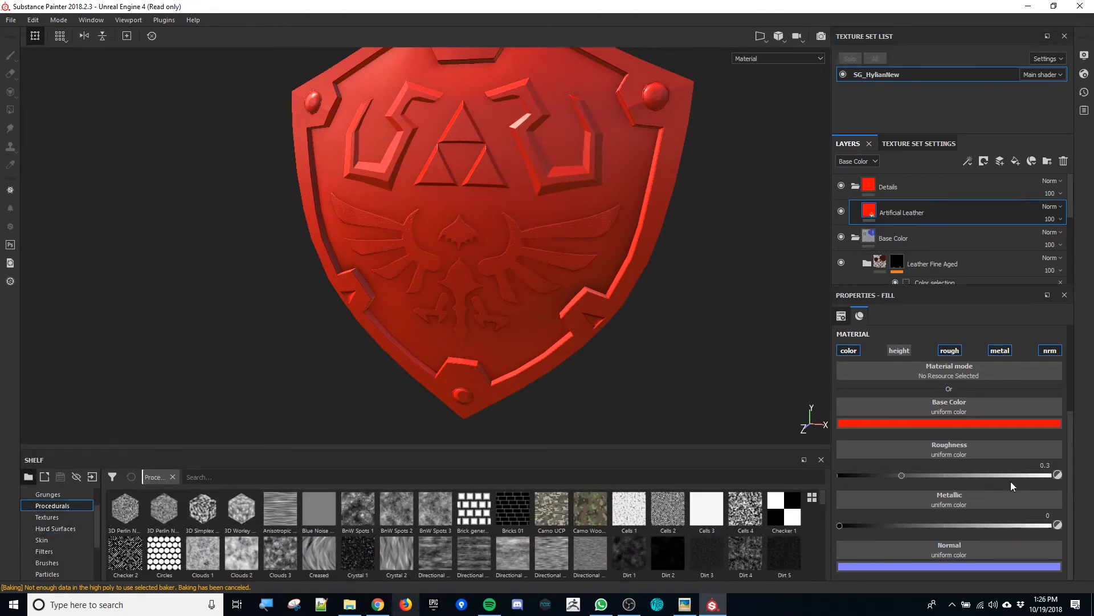
{"action": "scroll", "coordinate": [592, 539], "scroll_direction": "down", "scroll_amount": 5}
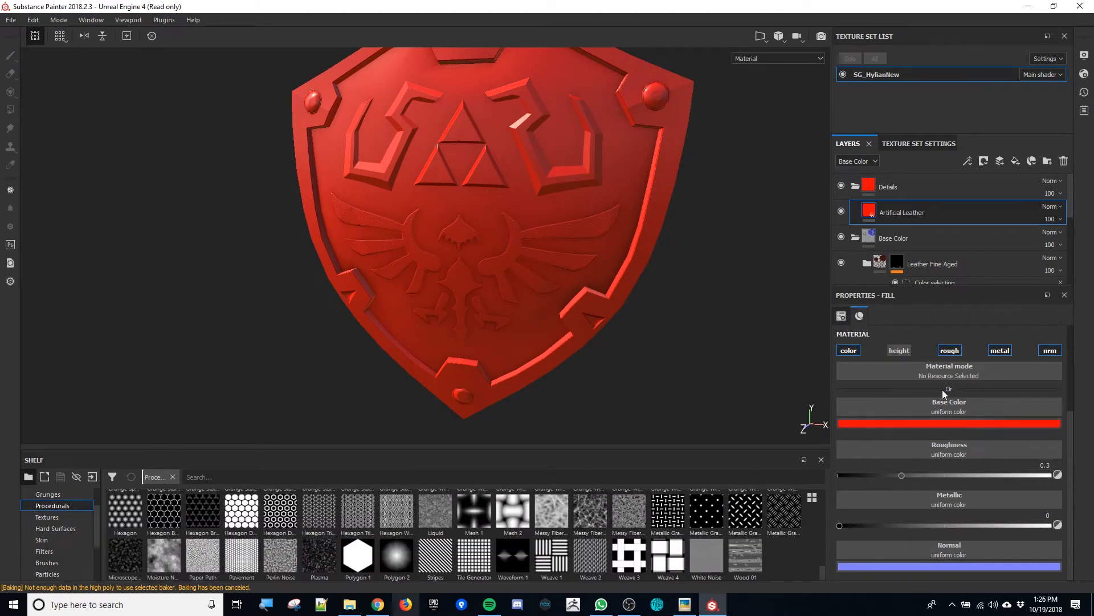
- Switch the Artificial Leather layer from normal back to height and assign the Hexagon Double procedural as its height
{"action": "left_click", "coordinate": [899, 350]}
{"action": "left_click", "coordinate": [1050, 350]}
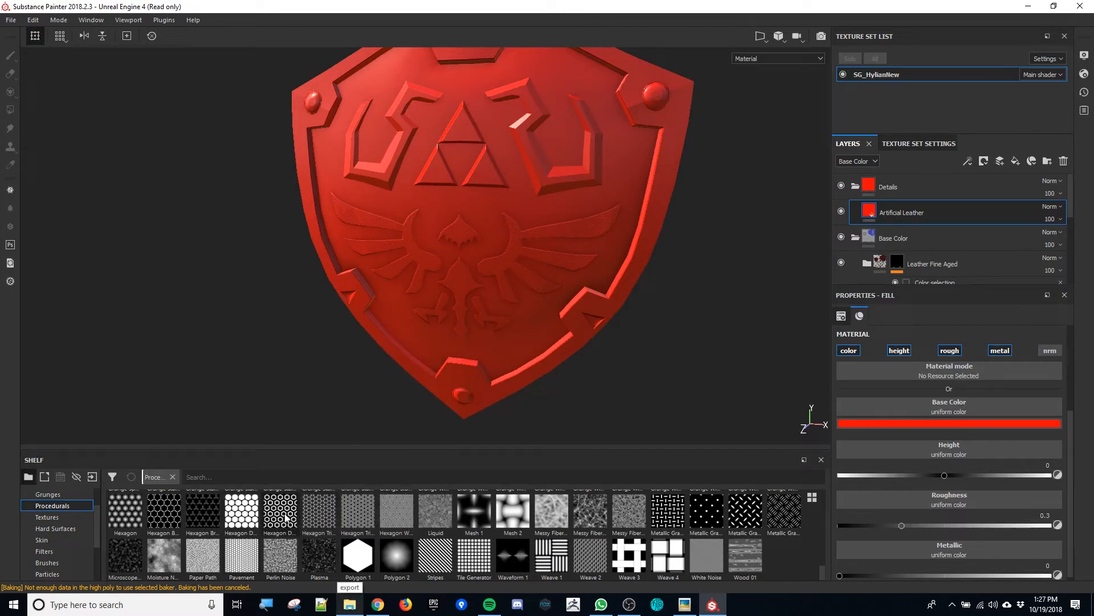
{"action": "left_click_drag", "start_coordinate": [281, 518], "coordinate": [980, 446]}
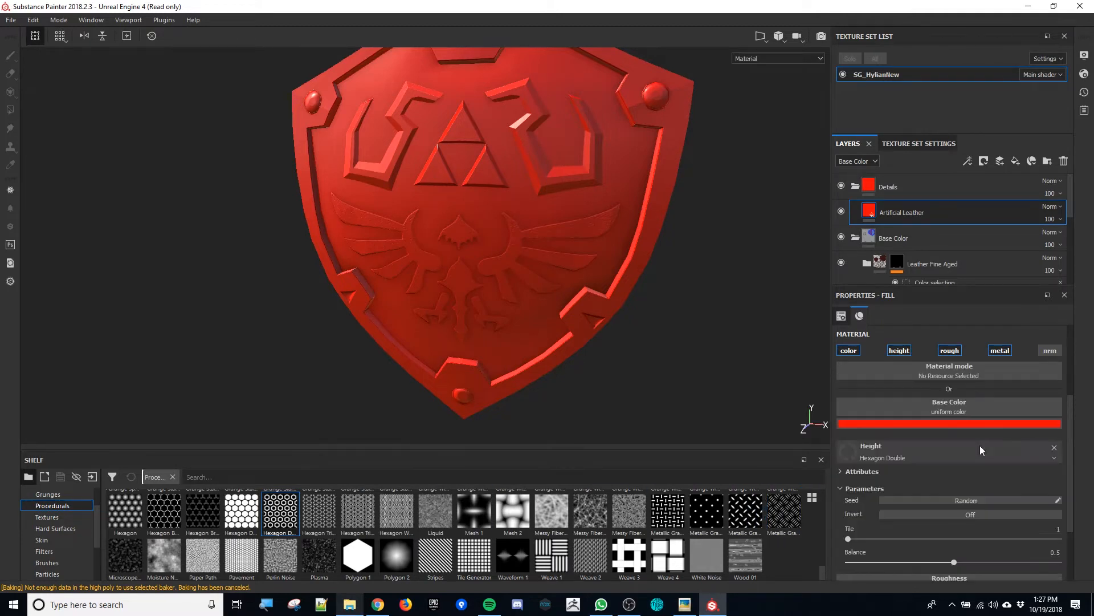
- Set the hexagon pattern's scale to 13.34, rotation to 85.77 and horizontal offset to -0.03 on the Artificial Leather layer
{"action": "left_click_drag", "start_coordinate": [503, 206], "coordinate": [540, 177], "text": "alt"}
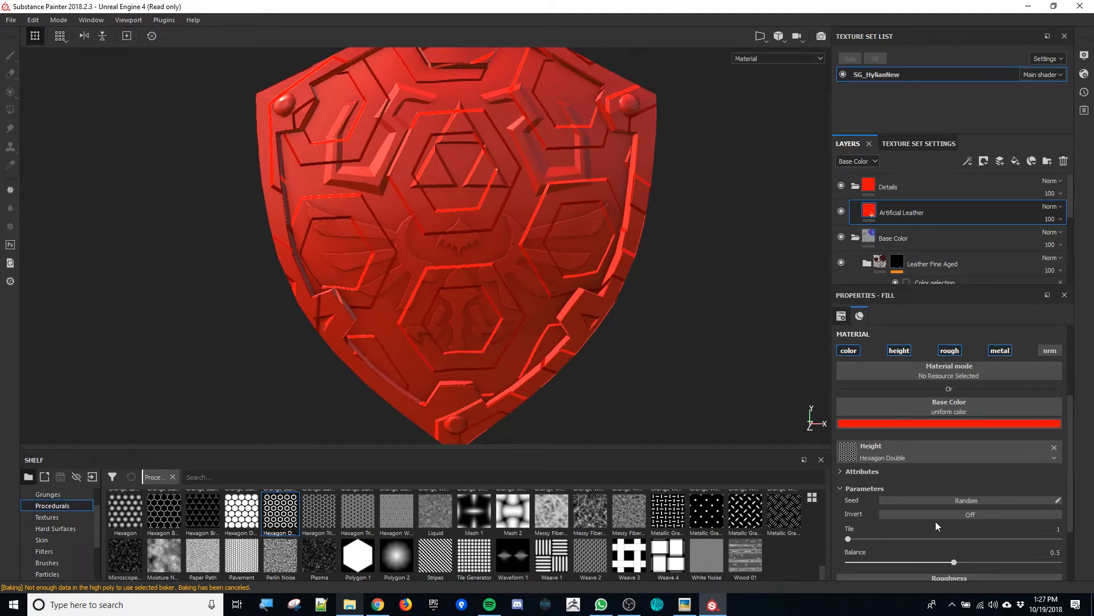
{"action": "scroll", "coordinate": [870, 470], "scroll_direction": "up", "scroll_amount": 3}
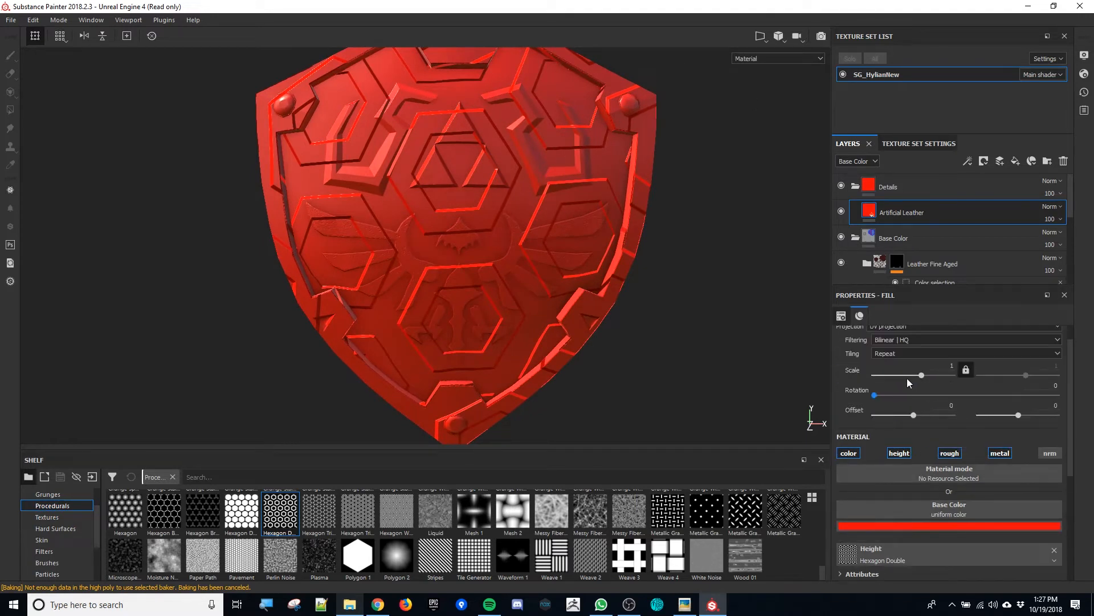
{"action": "left_click_drag", "start_coordinate": [923, 376], "coordinate": [932, 375]}
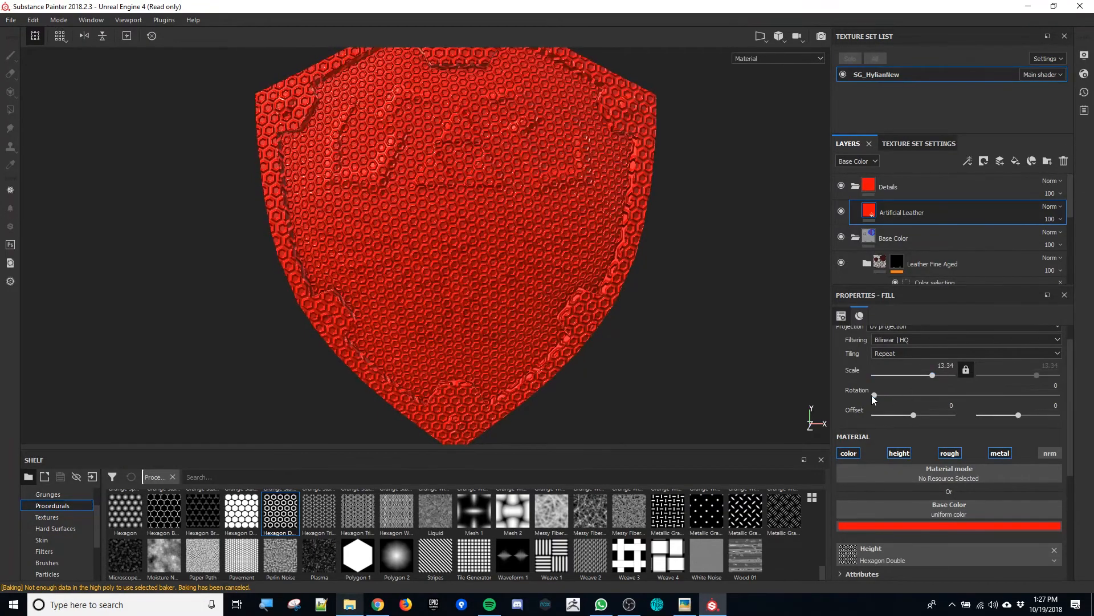
{"action": "left_click_drag", "start_coordinate": [872, 395], "coordinate": [912, 415]}
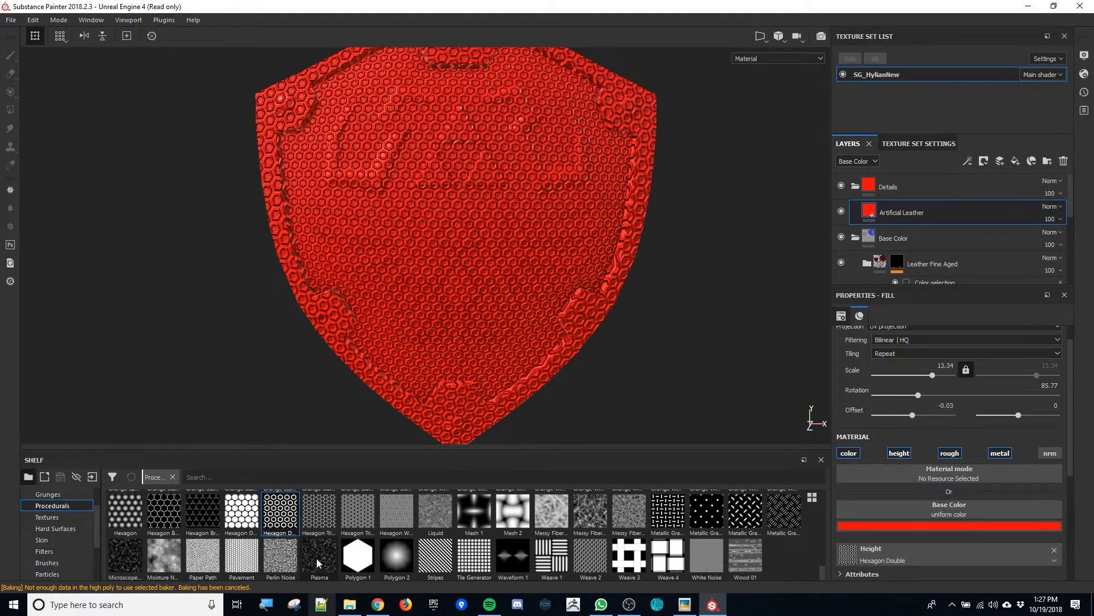
- Replace the layer's height pattern with the Plasma procedural at scale 3.26 and check it on both sides of the shield
{"action": "left_click_drag", "start_coordinate": [319, 557], "coordinate": [914, 559]}
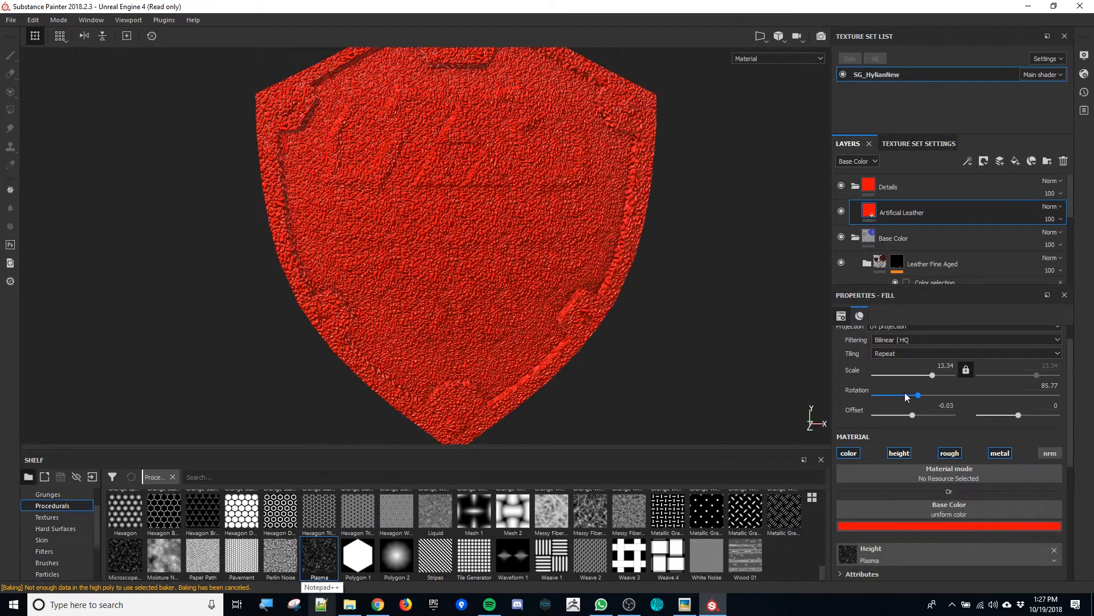
{"action": "left_click_drag", "start_coordinate": [930, 377], "coordinate": [926, 386]}
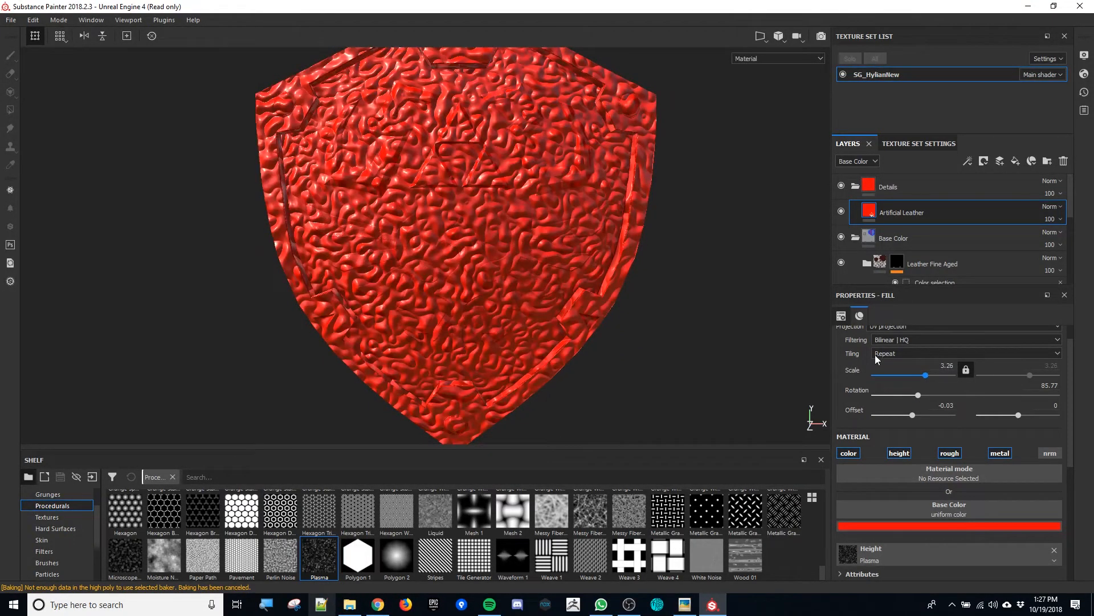
{"action": "left_click_drag", "start_coordinate": [657, 362], "coordinate": [563, 371], "text": "alt"}
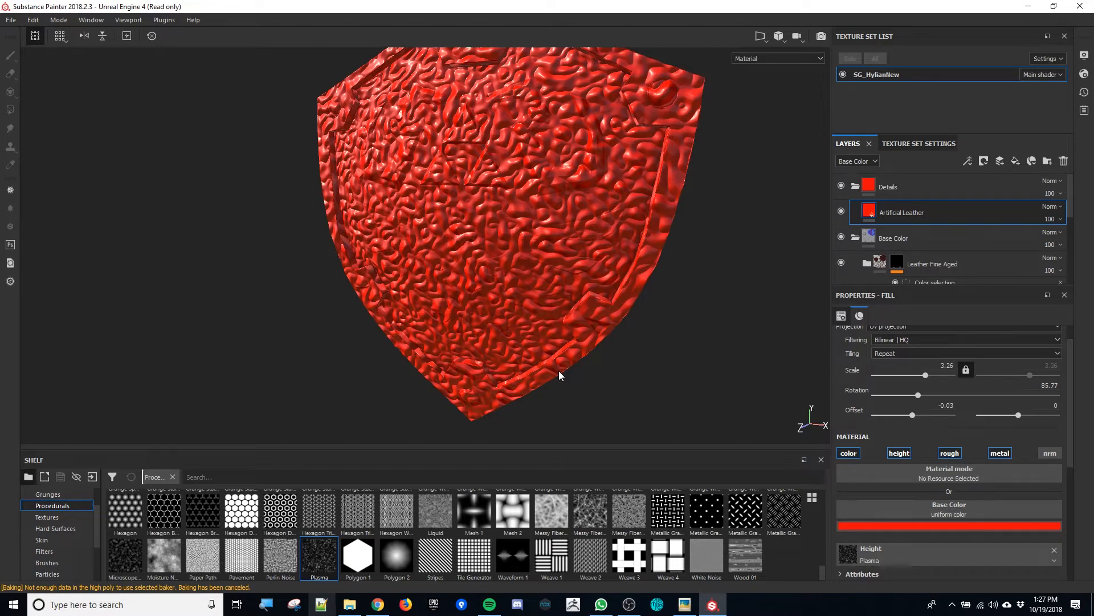
{"action": "left_click_drag", "start_coordinate": [612, 367], "coordinate": [518, 337], "text": "alt"}
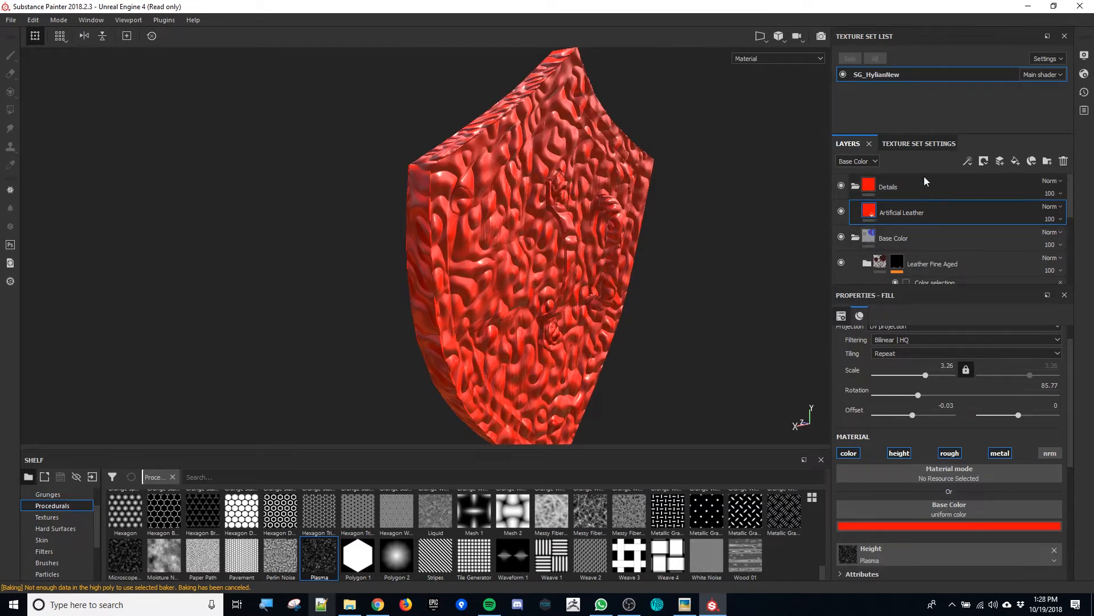
{"action": "left_click", "coordinate": [921, 143]}
{"action": "left_click", "coordinate": [847, 144]}
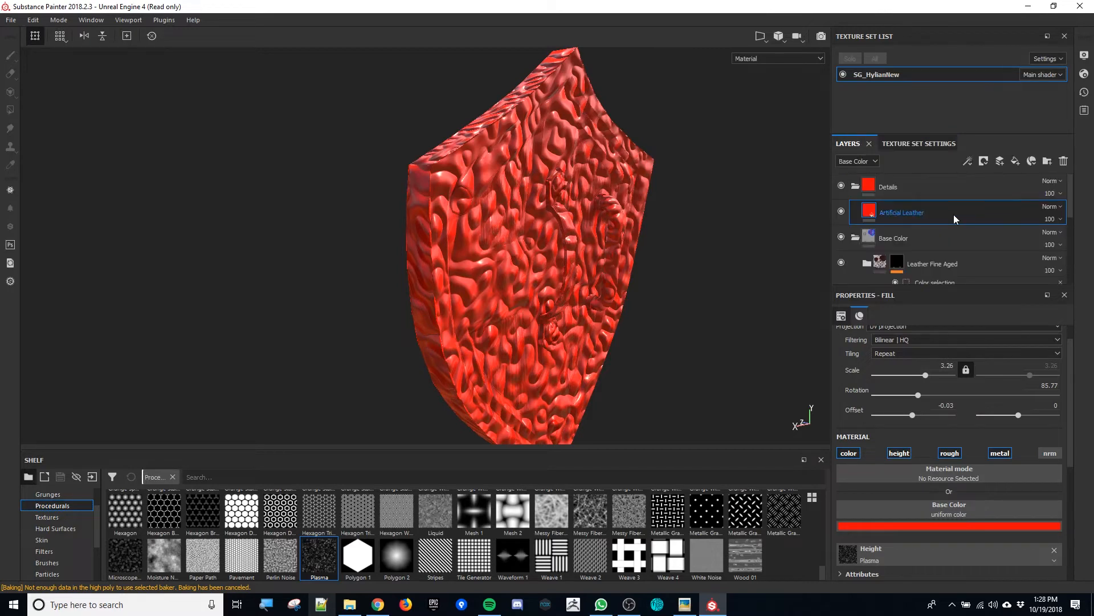
{"action": "left_click_drag", "start_coordinate": [655, 277], "coordinate": [575, 210], "text": "alt"}
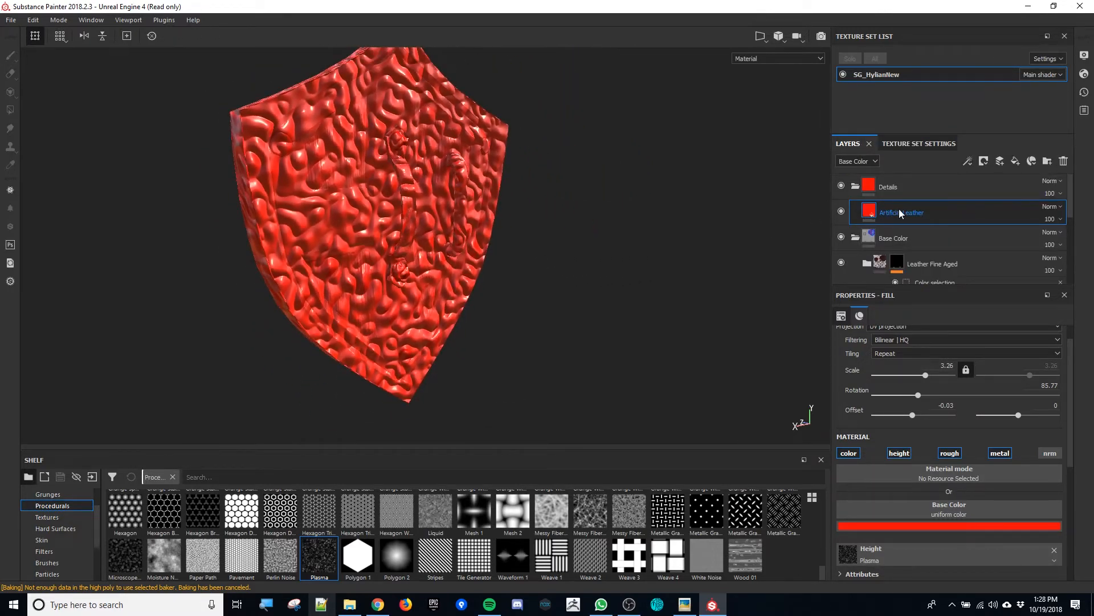
- Rename the Artificial Leather layer to Blood, duplicate it and hide the original
{"action": "double_click", "coordinate": [898, 210]}
{"action": "type", "text": "Blood"}
{"action": "key", "text": "Return"}
{"action": "key", "text": "ctrl+d"}
{"action": "left_click", "coordinate": [841, 237]}
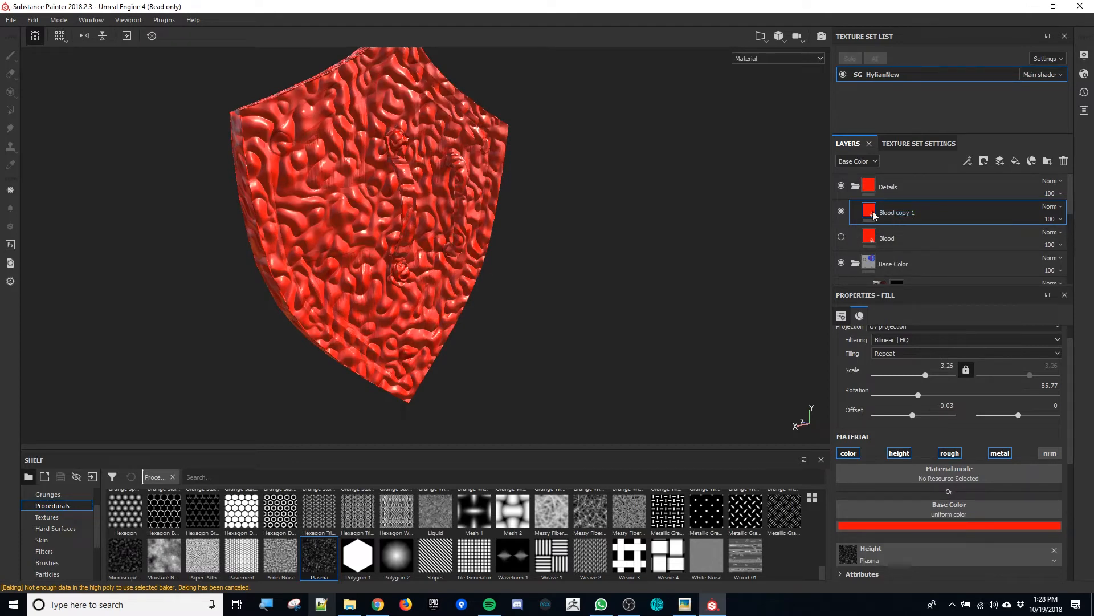
- Add a black mask to the Blood copy 1 layer and bring the shield's front into view
{"action": "right_click", "coordinate": [907, 213]}
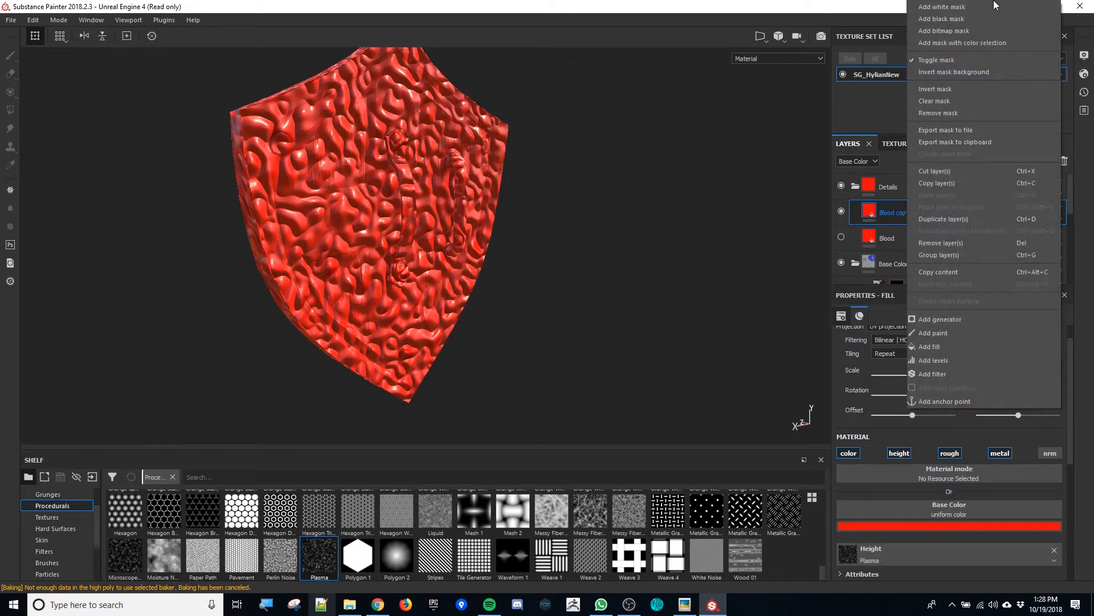
{"action": "left_click", "coordinate": [966, 20]}
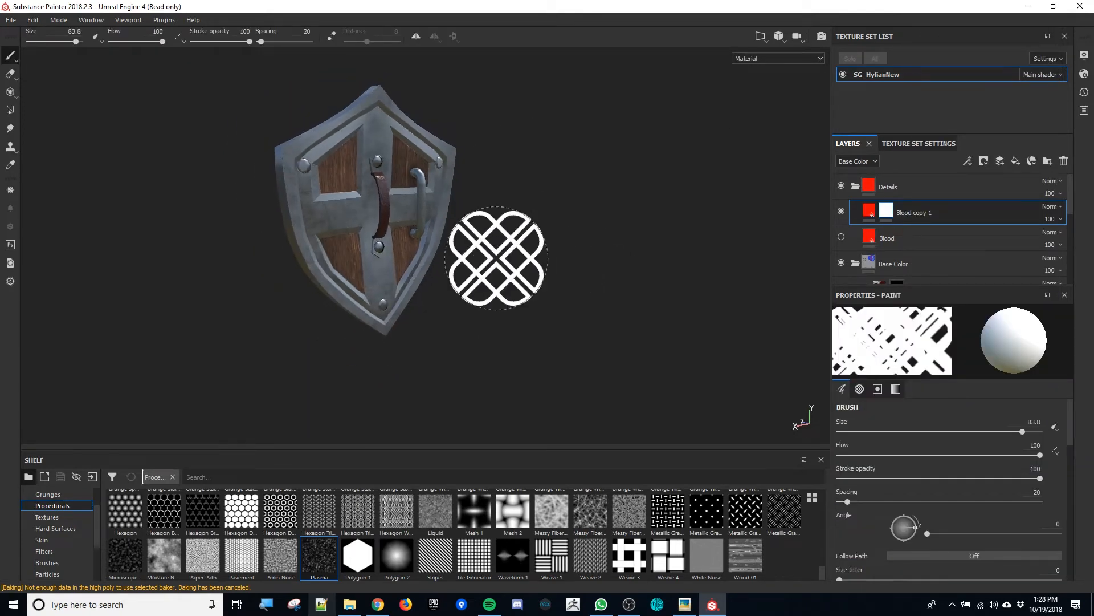
{"action": "left_click_drag", "start_coordinate": [496, 256], "coordinate": [806, 252], "text": "alt"}
- Display the 3D model and the 2D UV layout side by side, with the shield front centered
{"action": "left_click", "coordinate": [760, 36]}
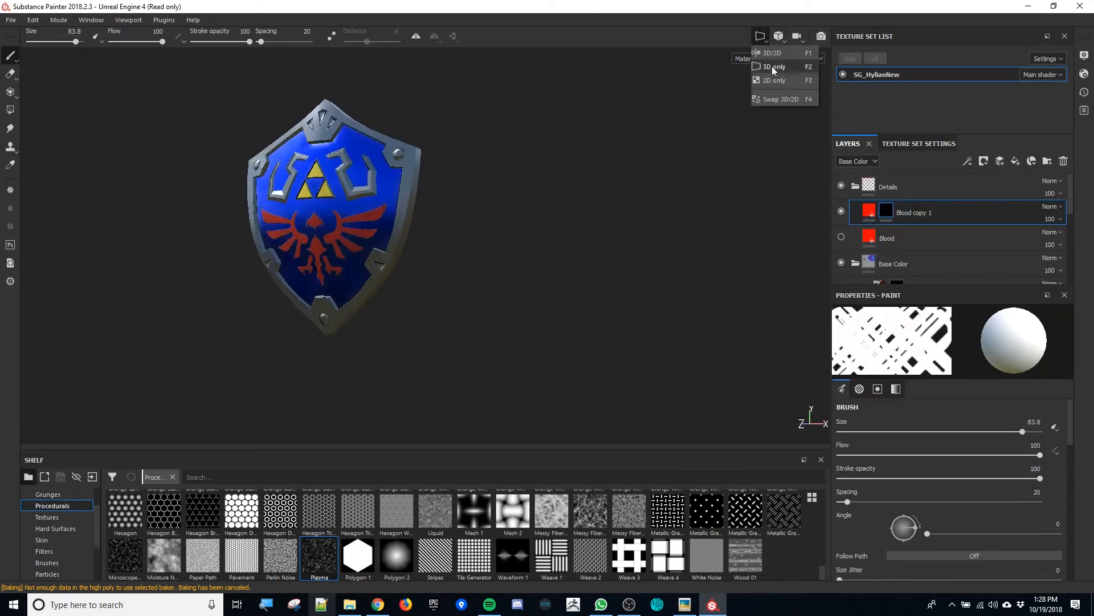
{"action": "left_click", "coordinate": [772, 52]}
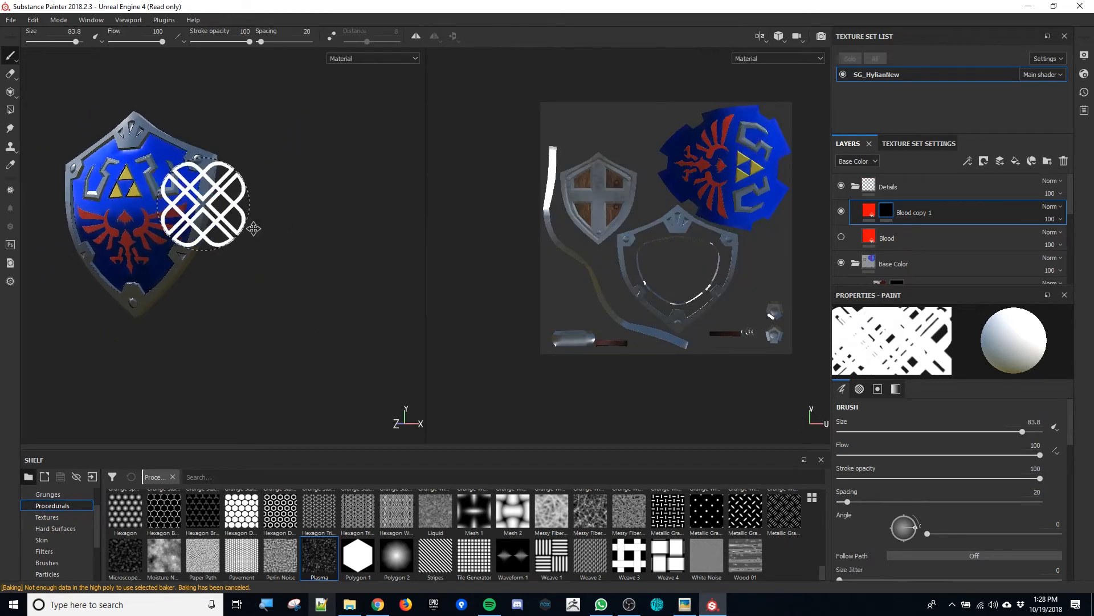
{"action": "middle_click_drag", "start_coordinate": [253, 228], "coordinate": [366, 246], "text": "alt"}
{"action": "scroll", "coordinate": [274, 228], "scroll_direction": "up", "scroll_amount": 3}
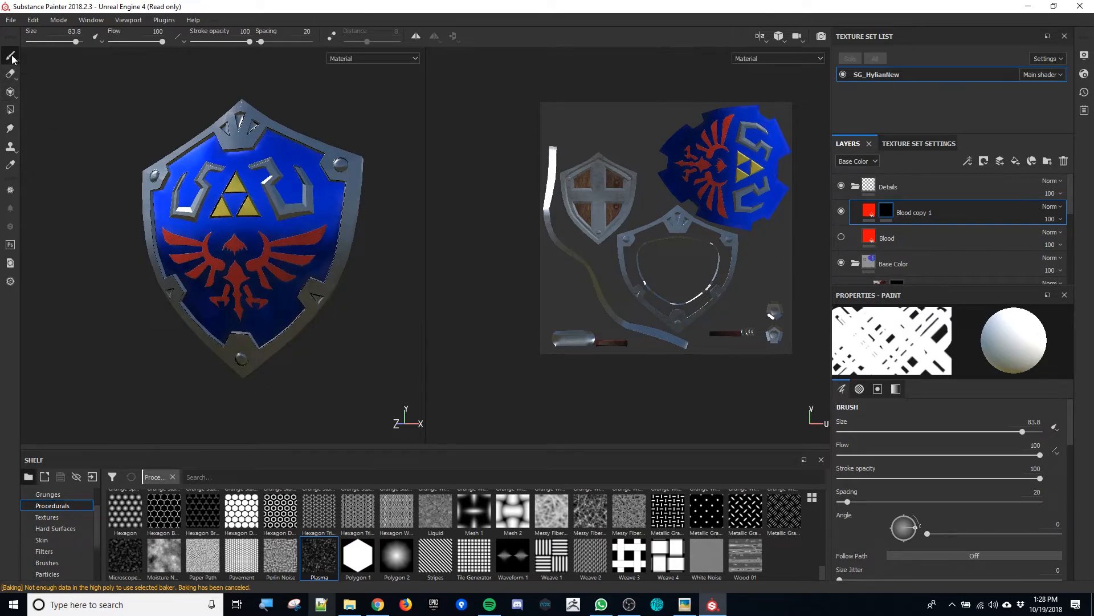
- Reveal the Blood copy 1 layer over the shield's blue front panel by filling its UV island in the mask with Polygon Fill
{"action": "left_click", "coordinate": [14, 98]}
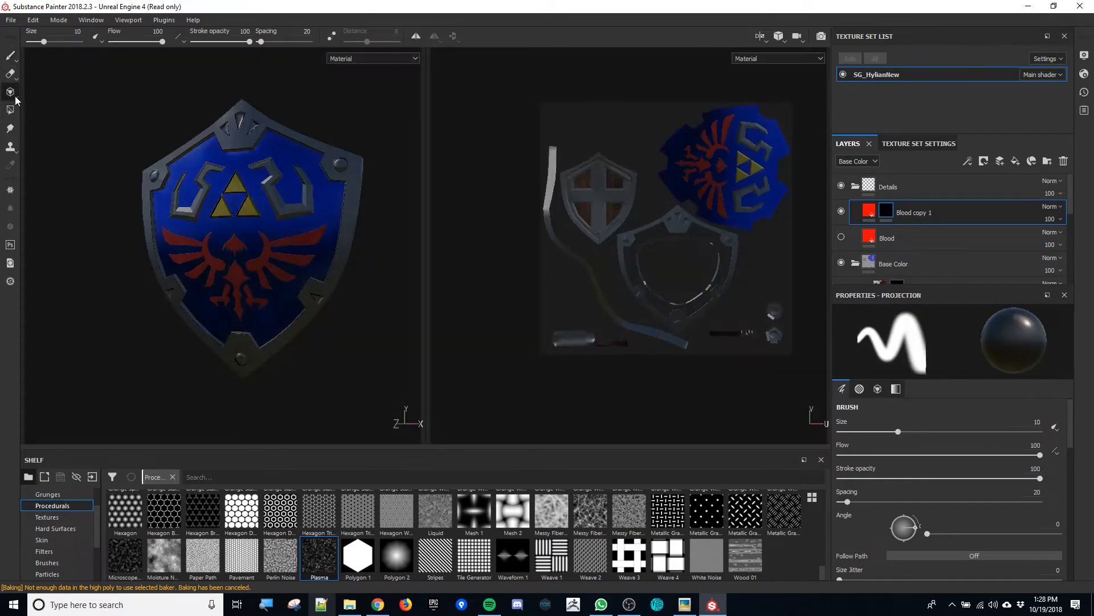
{"action": "left_click", "coordinate": [11, 112]}
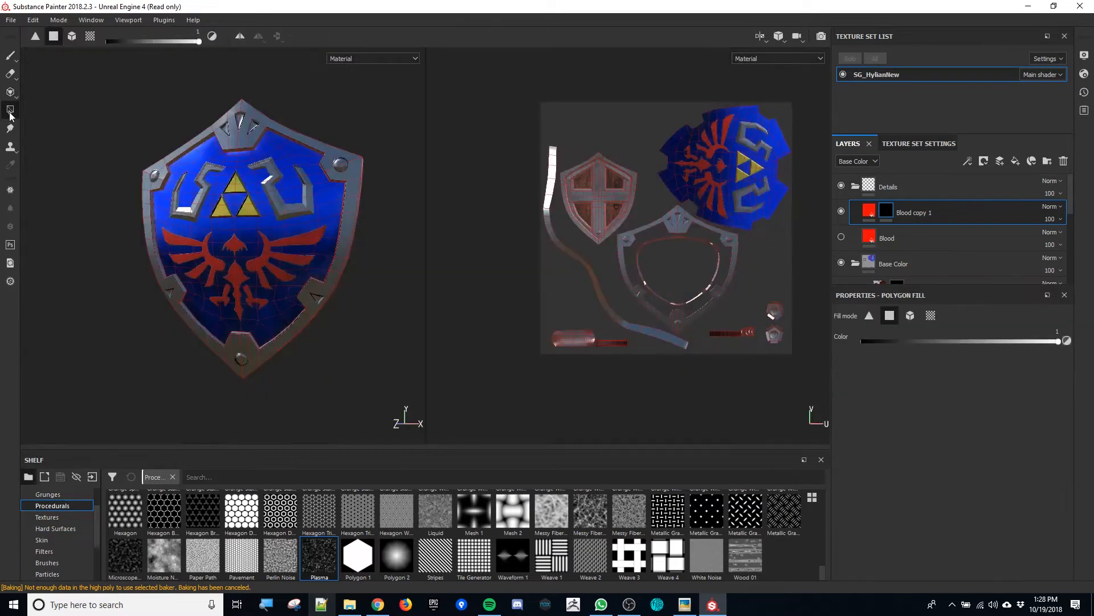
{"action": "right_click_drag", "start_coordinate": [587, 153], "coordinate": [615, 219], "text": "alt"}
{"action": "right_click_drag", "start_coordinate": [284, 169], "coordinate": [291, 234], "text": "alt"}
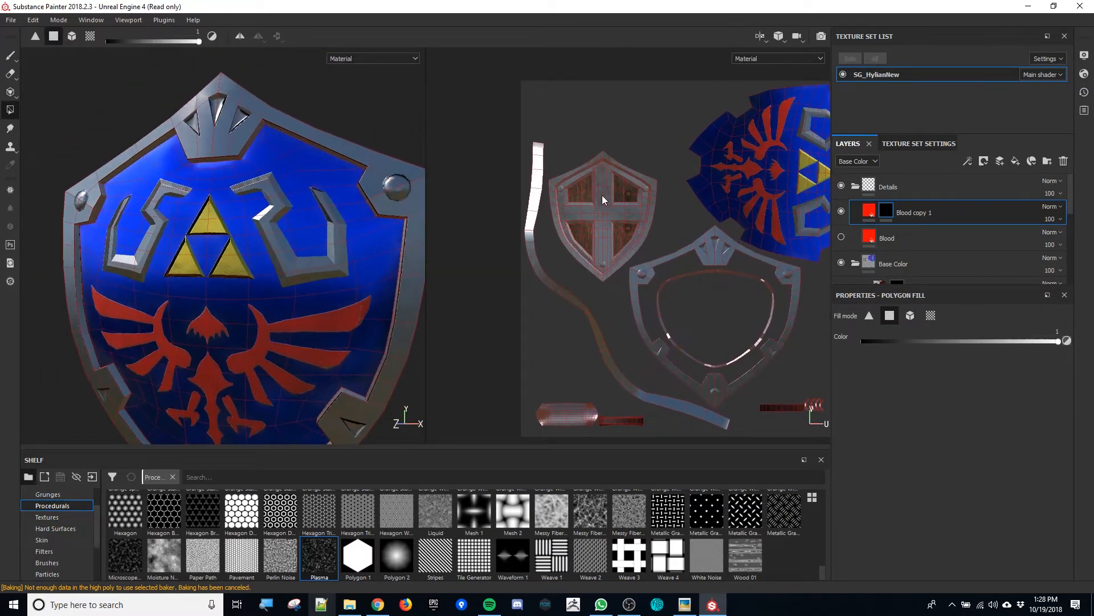
{"action": "middle_click_drag", "start_coordinate": [741, 213], "coordinate": [688, 130], "text": "alt"}
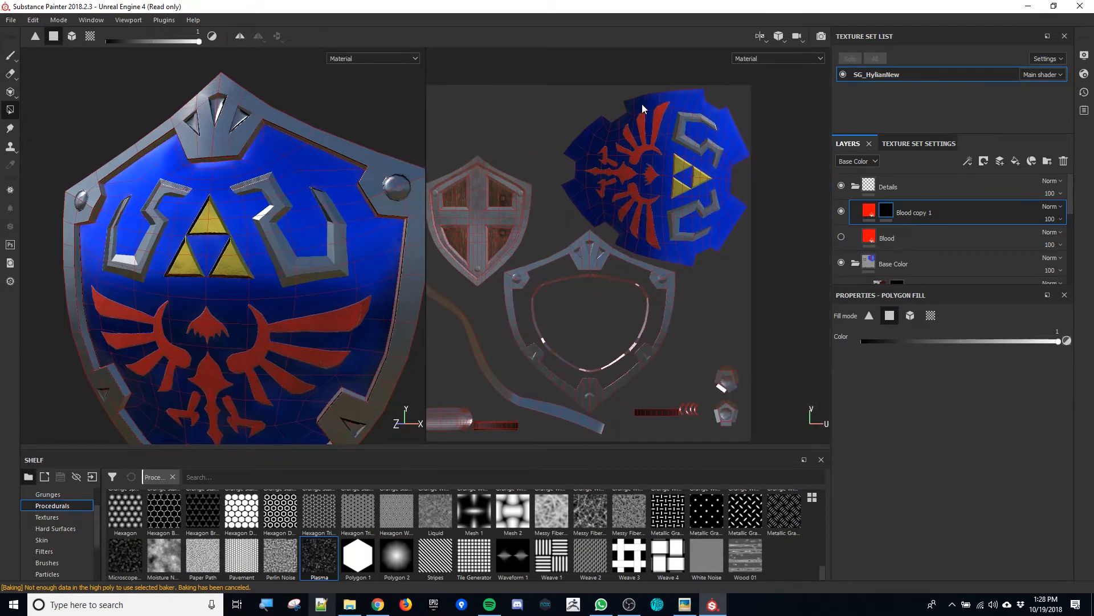
{"action": "left_click_drag", "start_coordinate": [637, 104], "coordinate": [747, 211]}
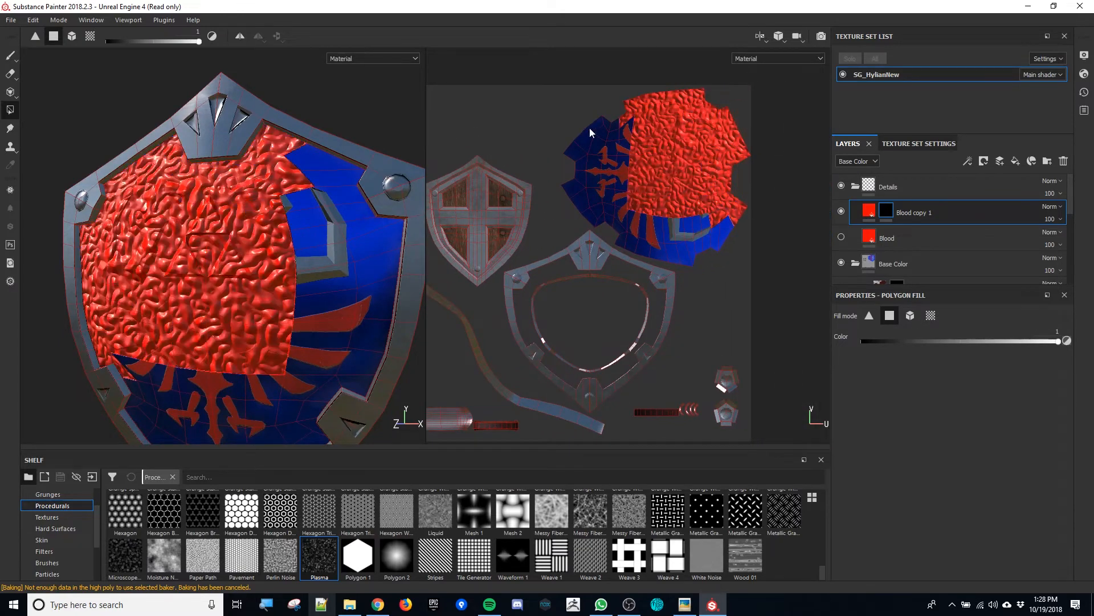
{"action": "mouse_move", "coordinate": [572, 119]}
{"action": "left_mouse_down"}
{"action": "mouse_move", "coordinate": [661, 175]}
{"action": "mouse_move", "coordinate": [643, 229]}
{"action": "left_mouse_up"}
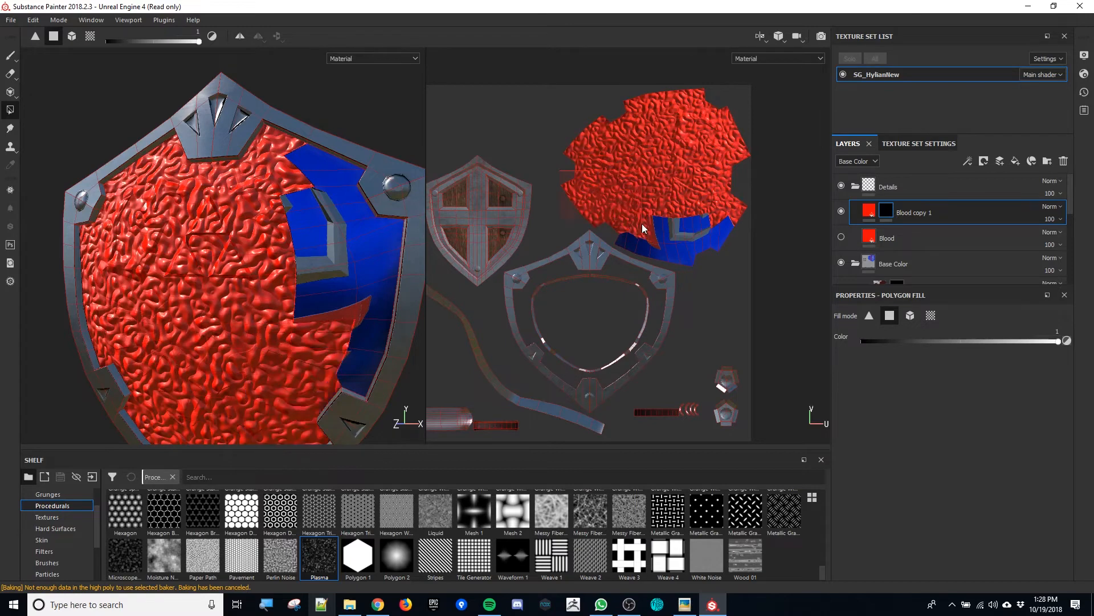
{"action": "left_click_drag", "start_coordinate": [730, 214], "coordinate": [647, 246]}
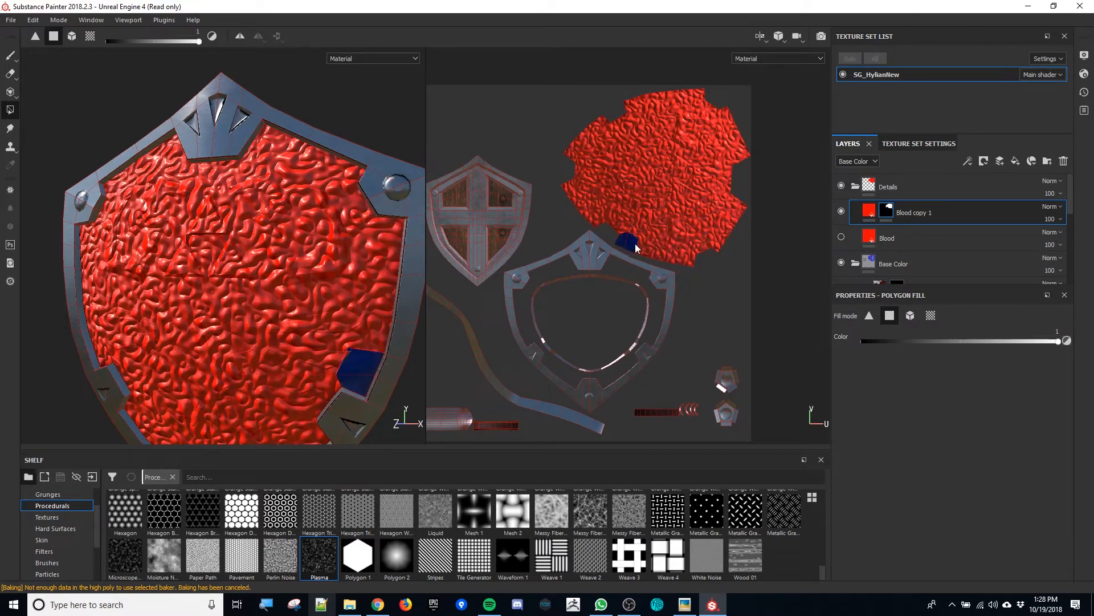
{"action": "left_click", "coordinate": [635, 244]}
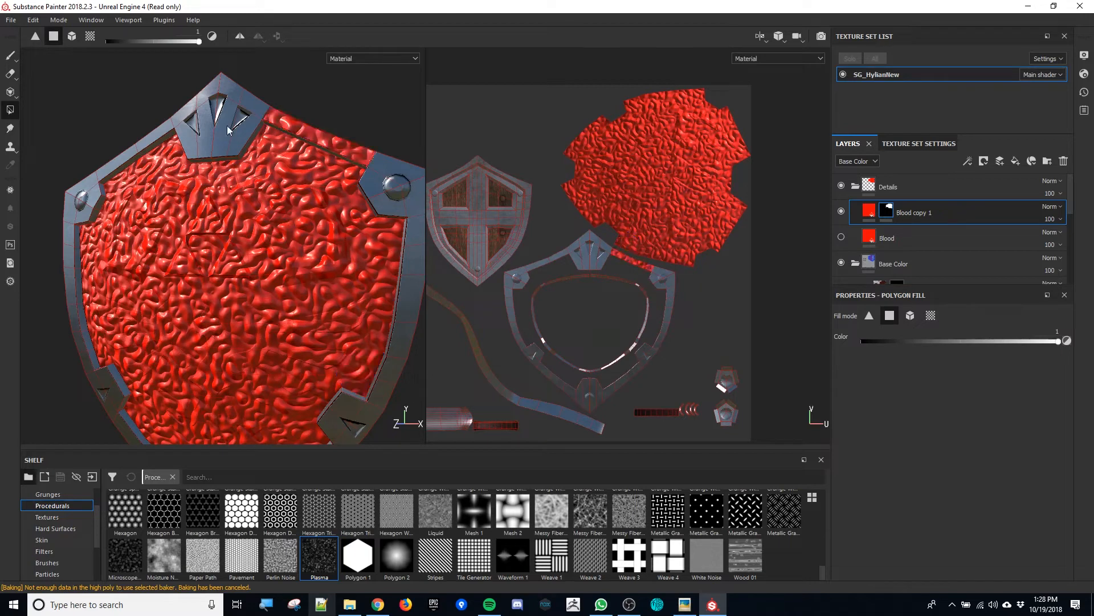
- Set up the paint brush at size 28.7 with the first circular brush alpha
{"action": "left_click", "coordinate": [10, 57]}
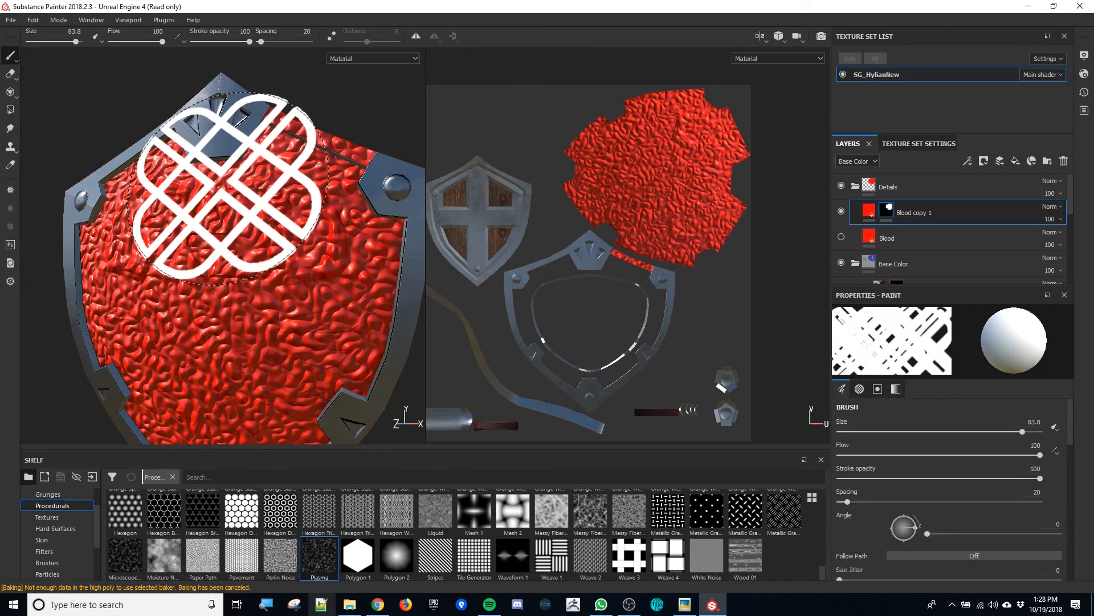
{"action": "right_click_drag", "start_coordinate": [227, 186], "coordinate": [215, 171], "text": "ctrl"}
{"action": "scroll", "coordinate": [57, 518], "scroll_direction": "up", "scroll_amount": 2}
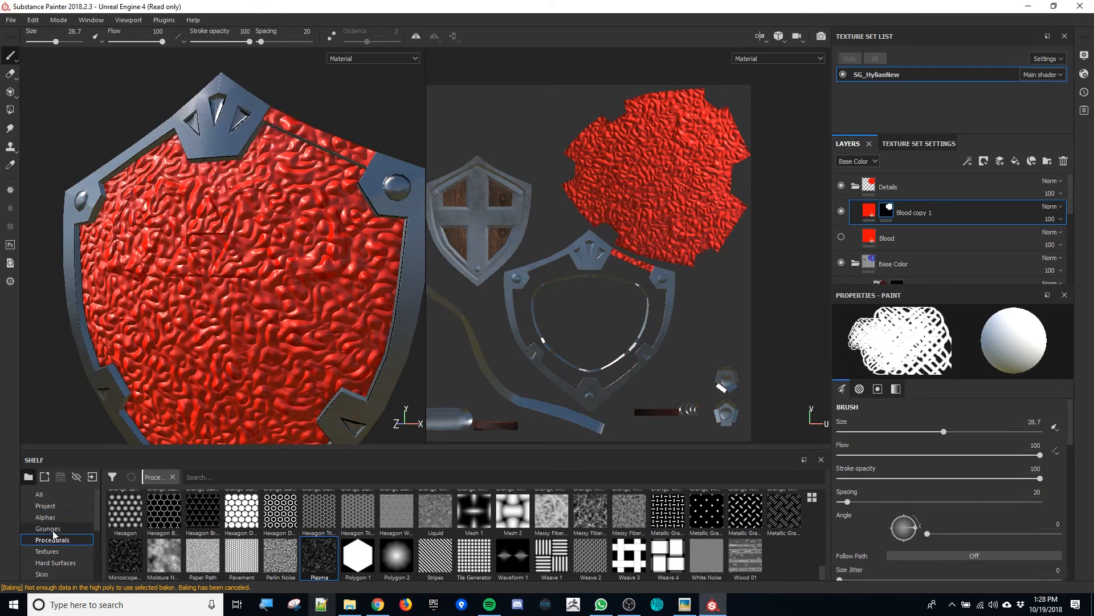
{"action": "left_click", "coordinate": [60, 505]}
{"action": "left_click", "coordinate": [57, 516]}
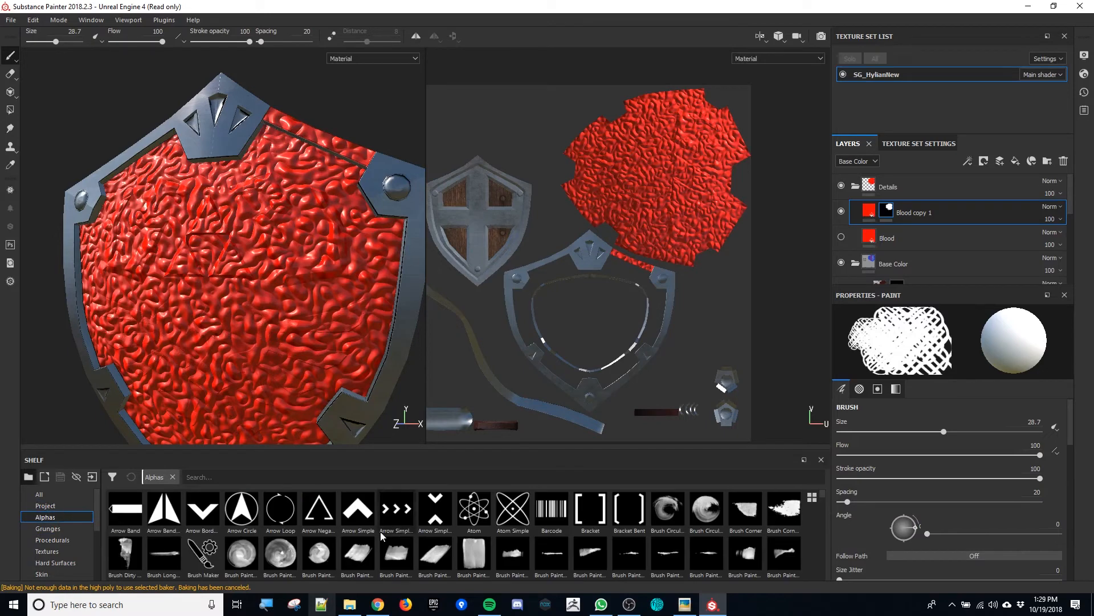
{"action": "left_click", "coordinate": [674, 515]}
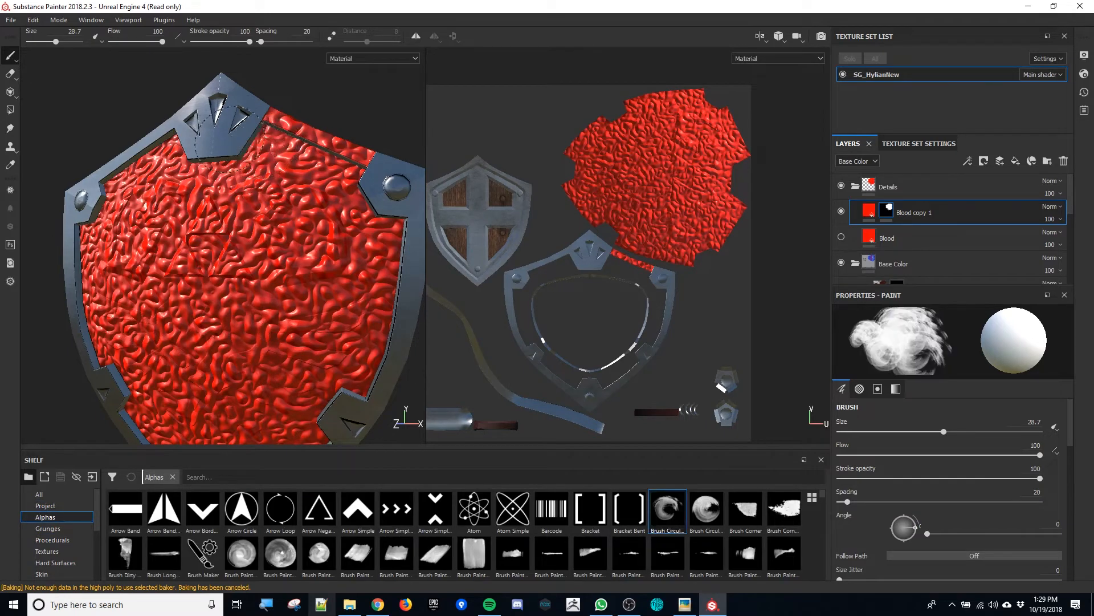
- Paint the blood mask over the corner plates and parts of the metal rim around the shield's front
{"action": "mouse_move", "coordinate": [257, 146]}
{"action": "left_mouse_down"}
{"action": "mouse_move", "coordinate": [244, 137]}
{"action": "mouse_move", "coordinate": [154, 140]}
{"action": "left_mouse_up"}
{"action": "left_click_drag", "start_coordinate": [107, 188], "coordinate": [80, 225]}
{"action": "middle_click_drag", "start_coordinate": [303, 329], "coordinate": [294, 259], "text": "alt"}
{"action": "left_click_drag", "start_coordinate": [294, 258], "coordinate": [326, 268], "text": "alt"}
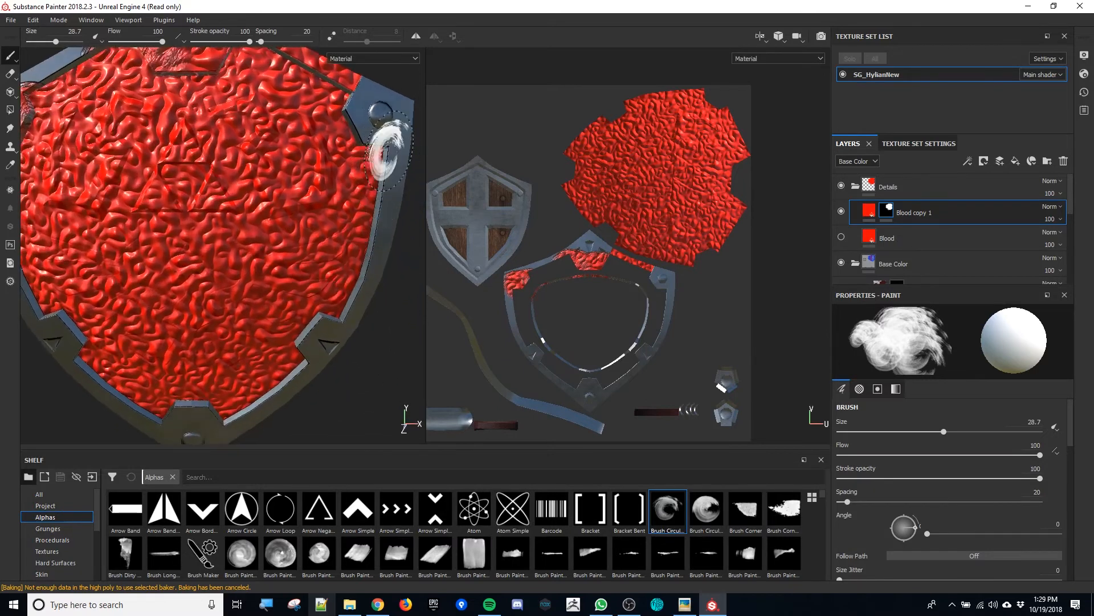
{"action": "mouse_move", "coordinate": [386, 147]}
{"action": "left_mouse_down"}
{"action": "mouse_move", "coordinate": [377, 125]}
{"action": "mouse_move", "coordinate": [360, 127]}
{"action": "left_mouse_up"}
{"action": "mouse_move", "coordinate": [334, 332]}
{"action": "left_mouse_down"}
{"action": "mouse_move", "coordinate": [321, 346]}
{"action": "mouse_move", "coordinate": [326, 336]}
{"action": "left_mouse_up"}
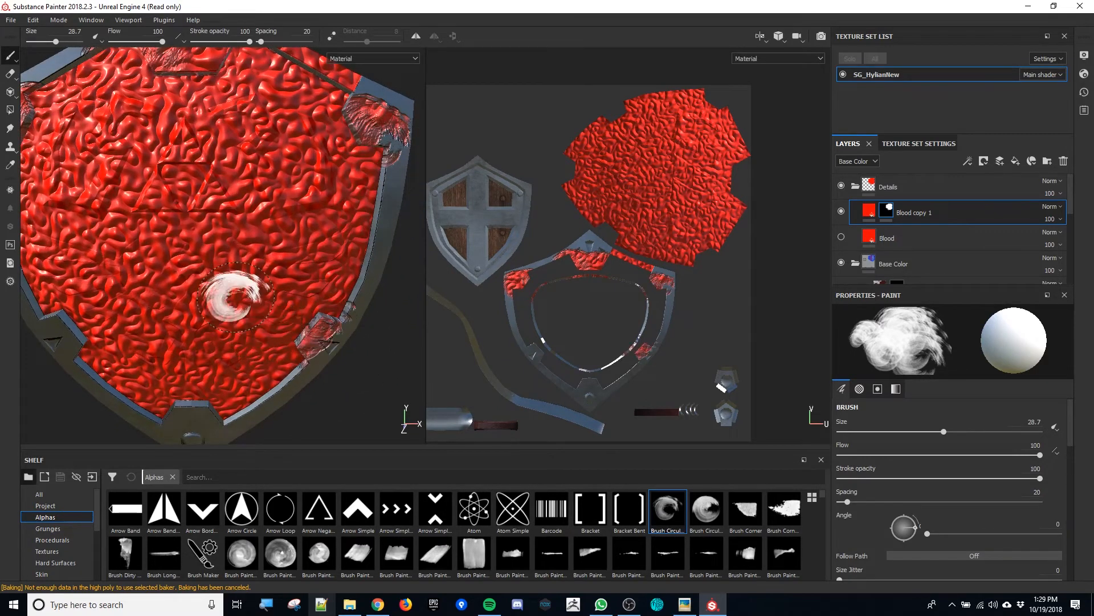
{"action": "middle_click_drag", "start_coordinate": [234, 296], "coordinate": [320, 238], "text": "alt"}
{"action": "left_click_drag", "start_coordinate": [171, 293], "coordinate": [159, 295]}
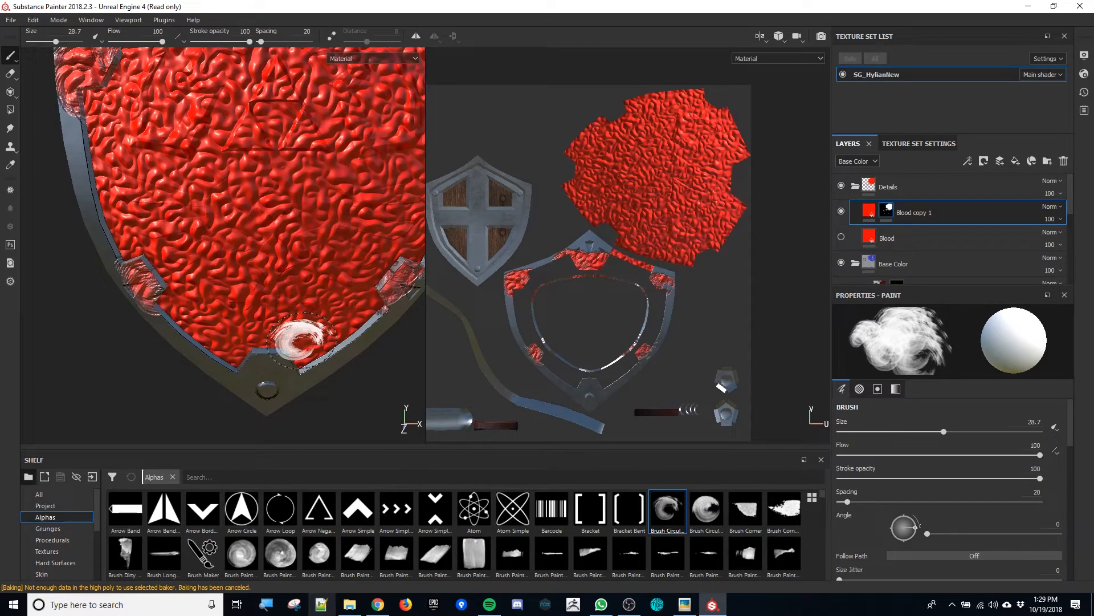
{"action": "mouse_move", "coordinate": [293, 361]}
{"action": "left_mouse_down"}
{"action": "mouse_move", "coordinate": [231, 374]}
{"action": "mouse_move", "coordinate": [295, 358]}
{"action": "left_mouse_up"}
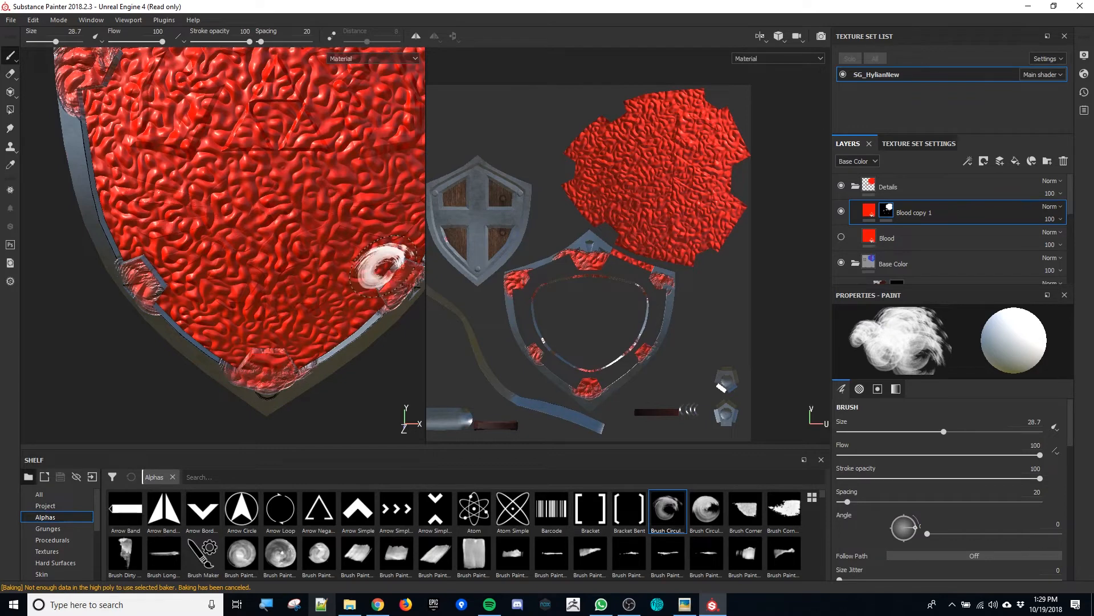
{"action": "left_click_drag", "start_coordinate": [128, 245], "coordinate": [111, 227]}
{"action": "scroll", "coordinate": [289, 220], "scroll_direction": "down", "scroll_amount": 3}
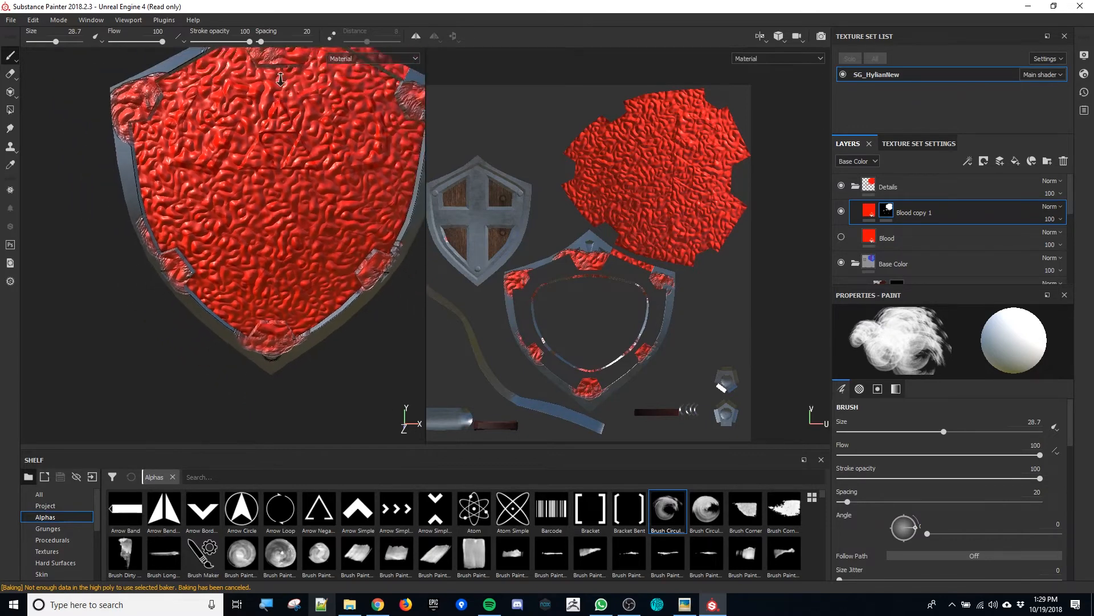
{"action": "middle_click_drag", "start_coordinate": [300, 216], "coordinate": [293, 247], "text": "alt"}
{"action": "left_click", "coordinate": [270, 90]}
{"action": "left_click", "coordinate": [279, 90]}
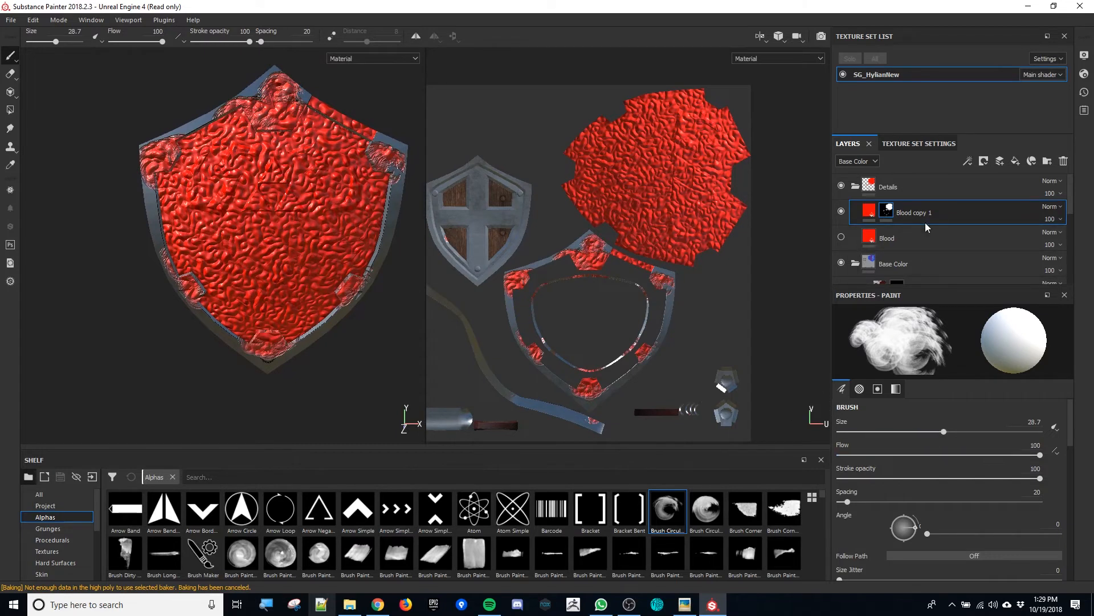
- Examine the paint brush's stroke, alpha, stencil and grayscale properties for the Blood copy 1 mask
{"action": "scroll", "coordinate": [892, 507], "scroll_direction": "down", "scroll_amount": 5}
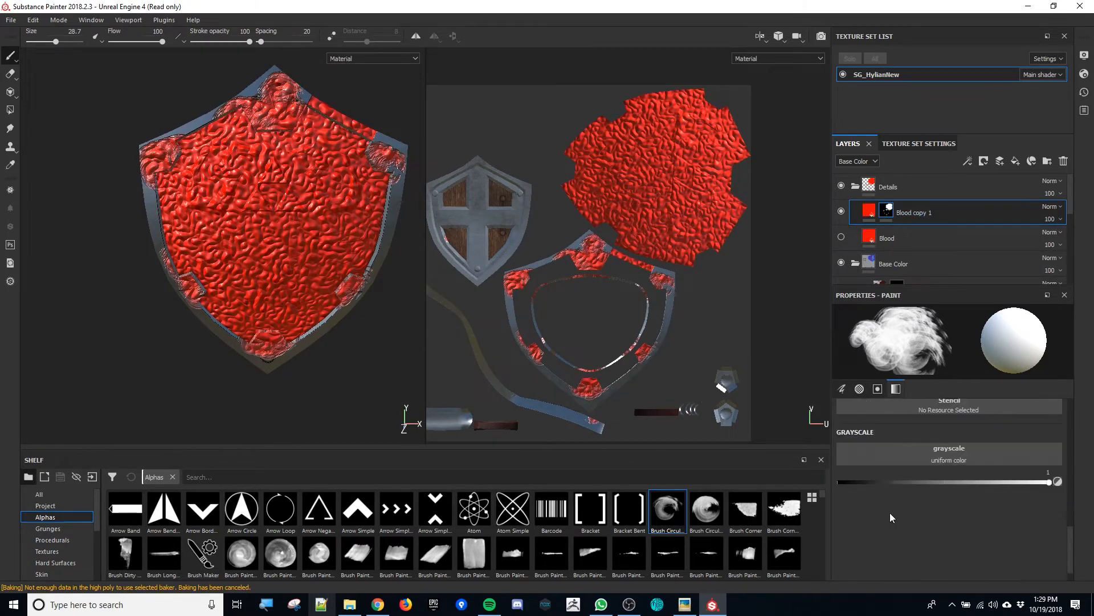
{"action": "scroll", "coordinate": [897, 516], "scroll_direction": "up", "scroll_amount": 4}
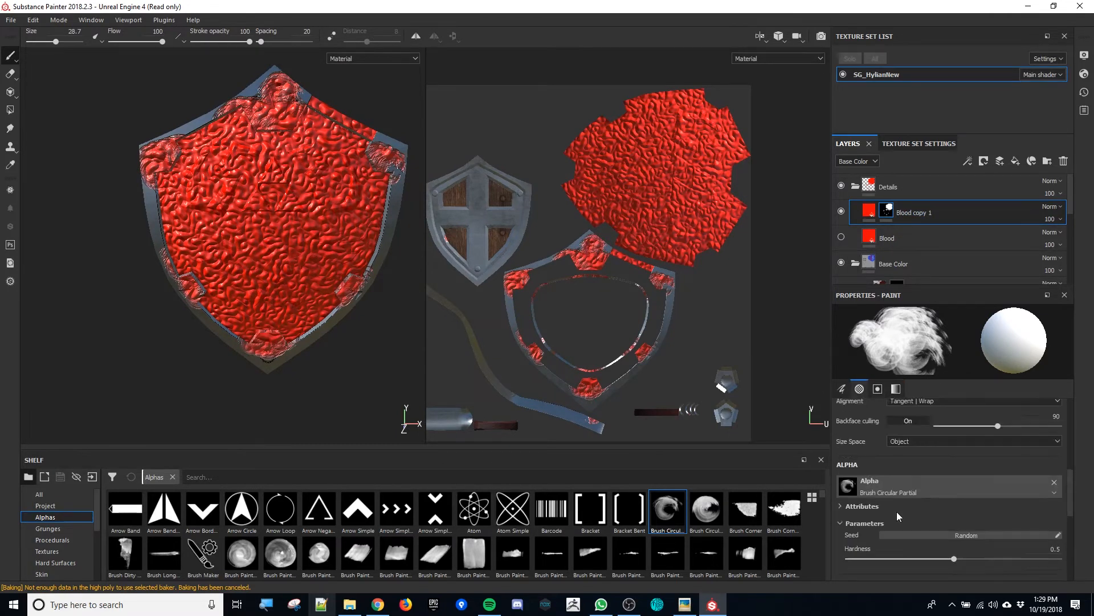
{"action": "left_click", "coordinate": [843, 393]}
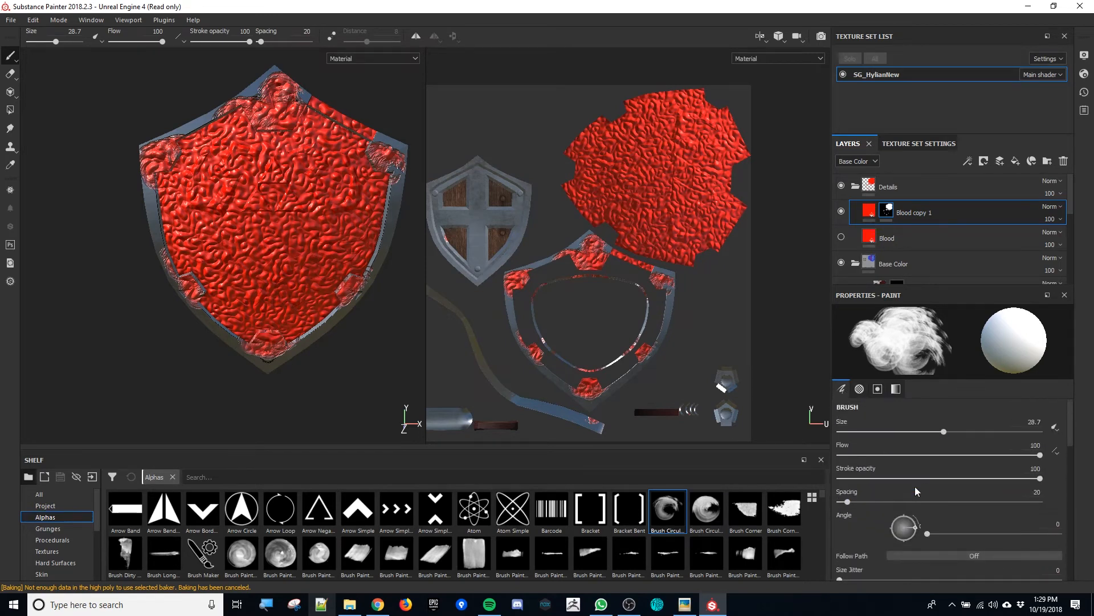
{"action": "scroll", "coordinate": [909, 476], "scroll_direction": "down", "scroll_amount": 1}
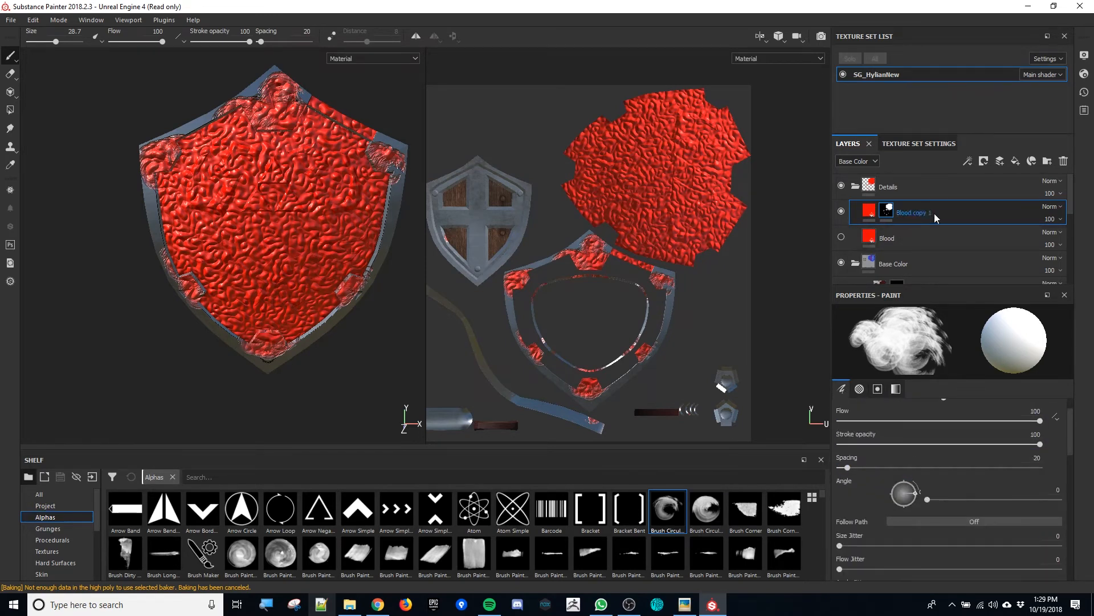
{"action": "scroll", "coordinate": [949, 478], "scroll_direction": "down", "scroll_amount": 5}
{"action": "scroll", "coordinate": [937, 496], "scroll_direction": "down", "scroll_amount": 5}
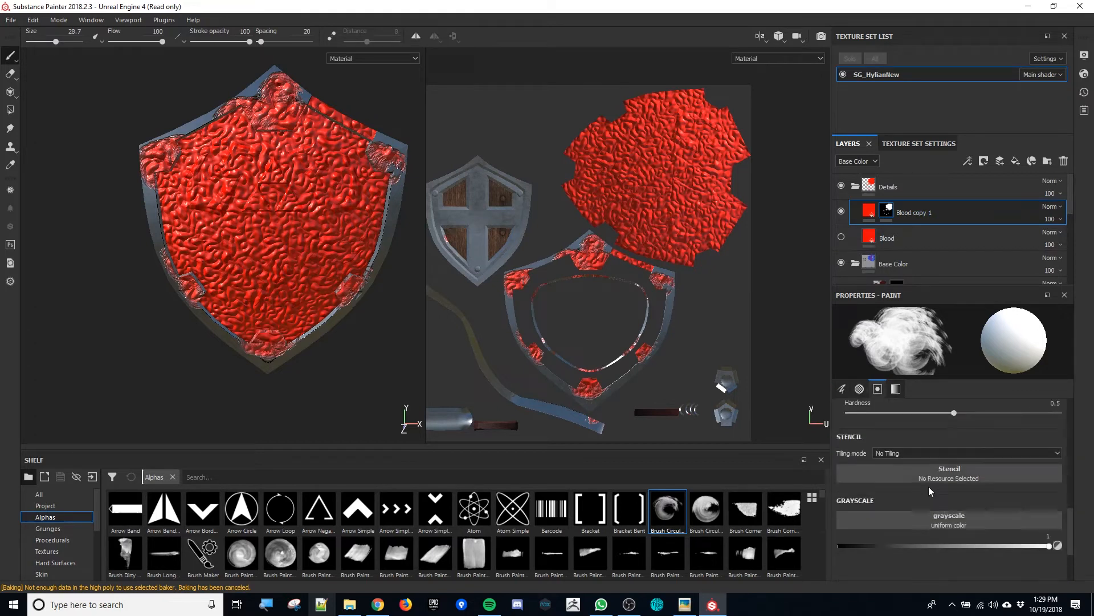
{"action": "scroll", "coordinate": [929, 491], "scroll_direction": "up", "scroll_amount": 3}
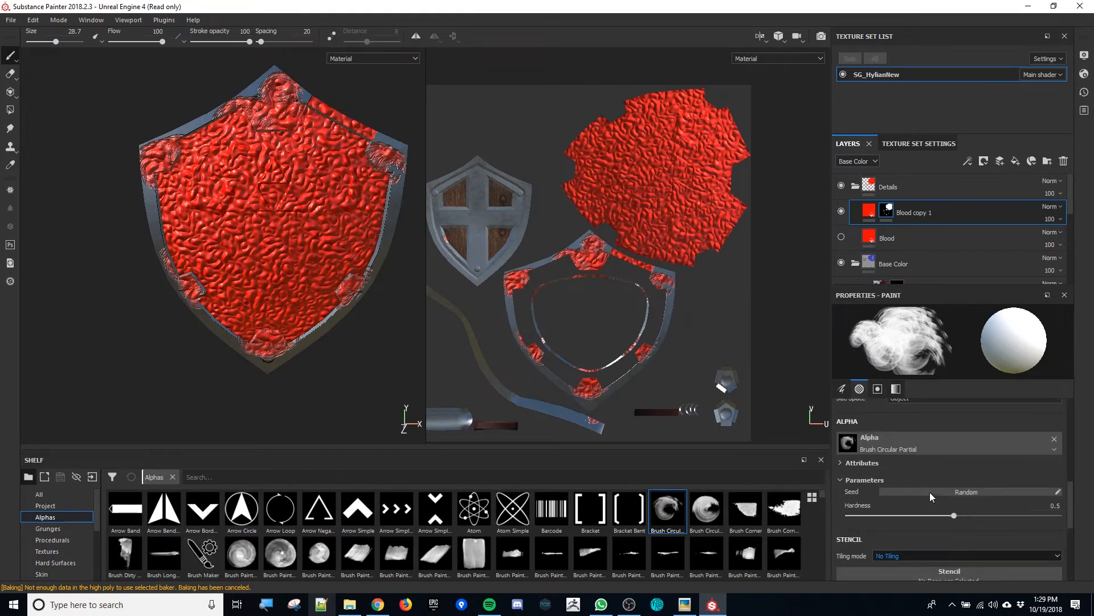
{"action": "scroll", "coordinate": [929, 491], "scroll_direction": "up", "scroll_amount": 3}
{"action": "left_click", "coordinate": [842, 389]}
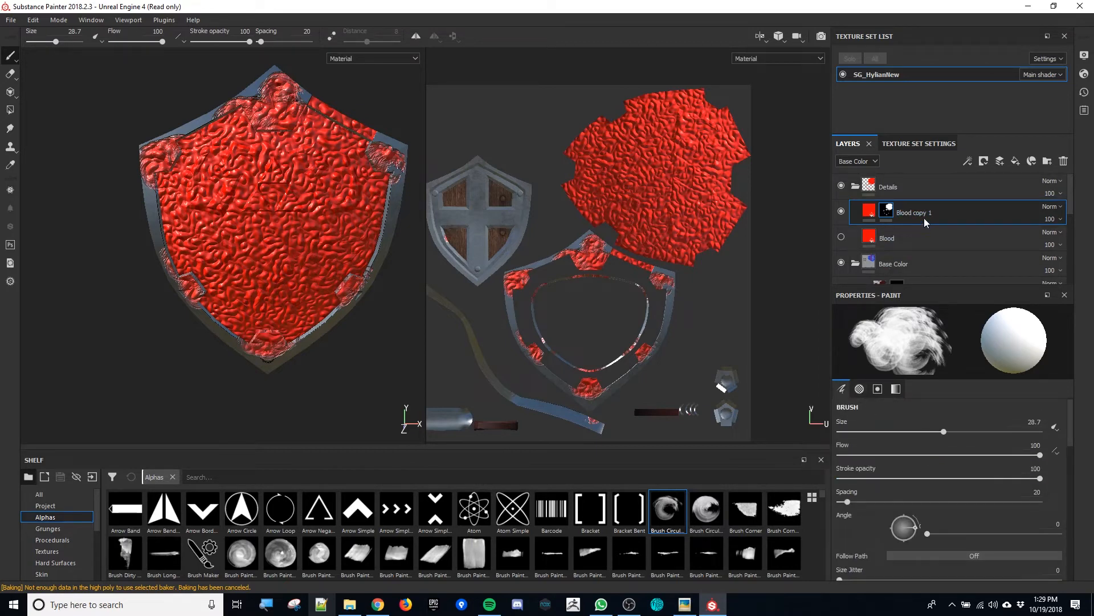
- Set the Plasma height balance of the Blood copy 1 layer's fill material to 0.44
{"action": "left_click", "coordinate": [869, 211]}
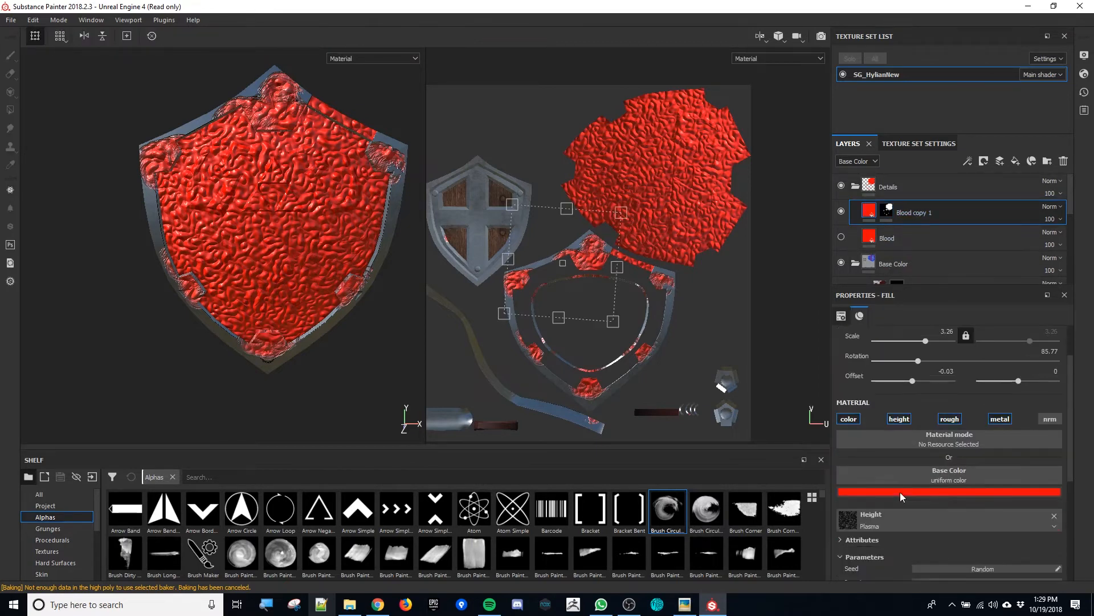
{"action": "scroll", "coordinate": [884, 540], "scroll_direction": "down", "scroll_amount": 2}
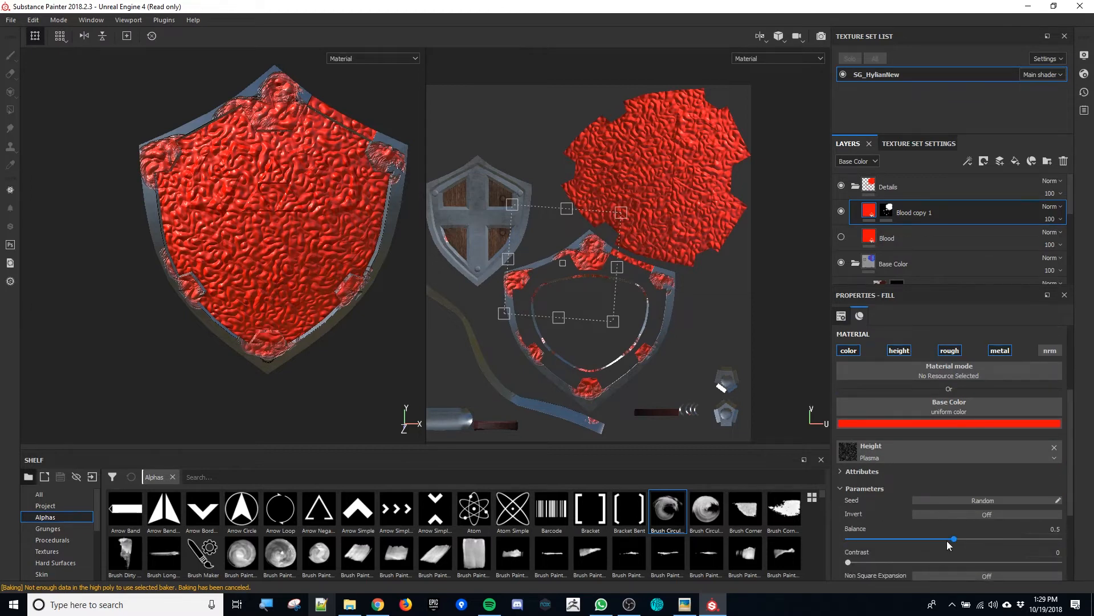
{"action": "scroll", "coordinate": [921, 516], "scroll_direction": "down", "scroll_amount": 4}
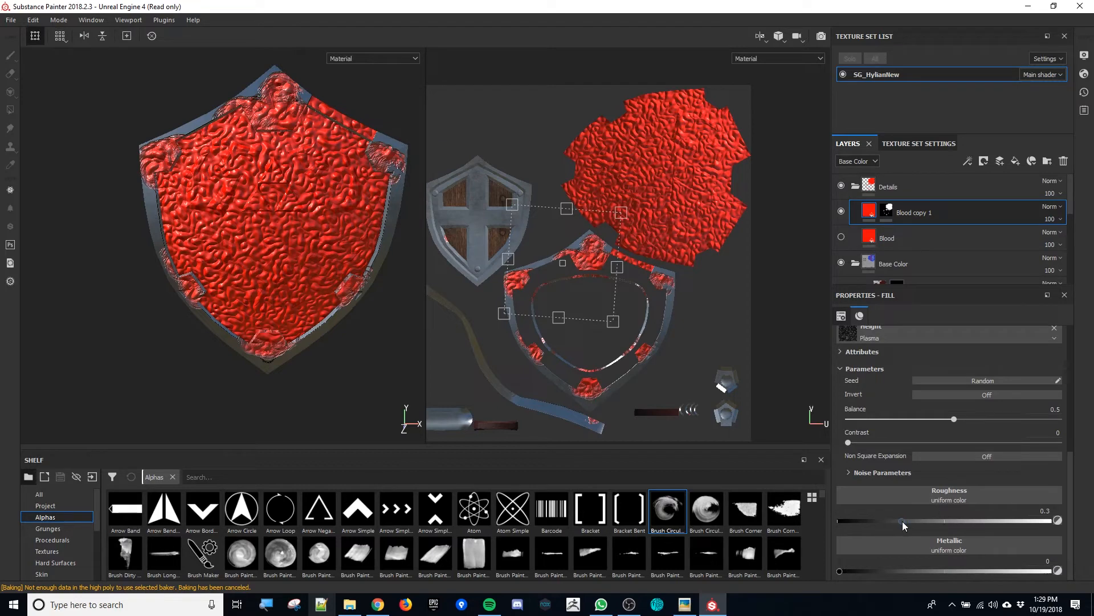
{"action": "scroll", "coordinate": [902, 488], "scroll_direction": "up", "scroll_amount": 2}
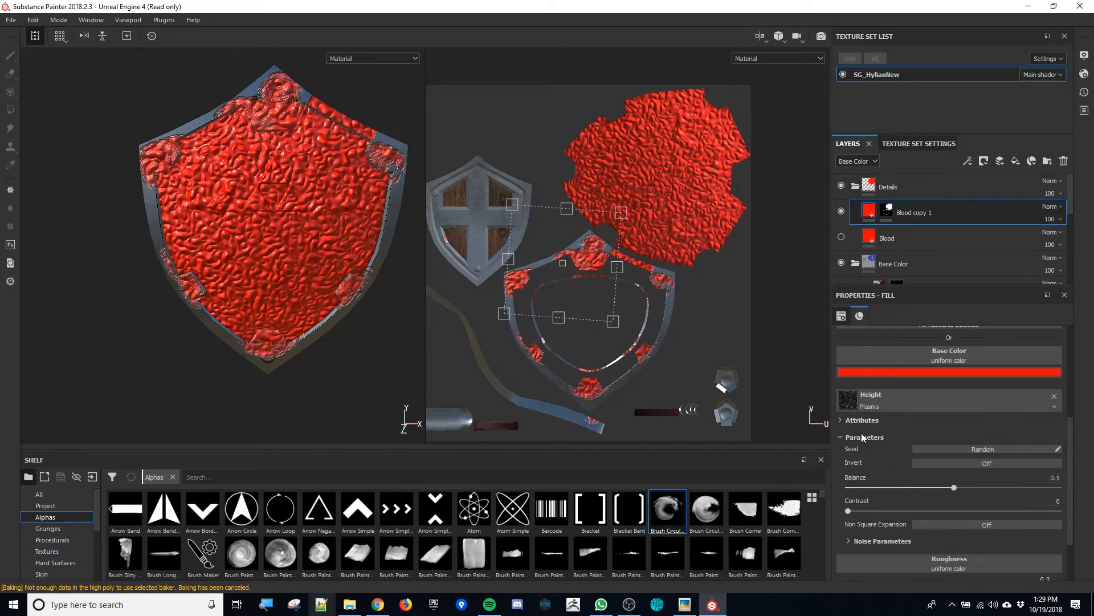
{"action": "mouse_move", "coordinate": [953, 488]}
{"action": "left_mouse_down"}
{"action": "mouse_move", "coordinate": [881, 489]}
{"action": "mouse_move", "coordinate": [957, 495]}
{"action": "mouse_move", "coordinate": [928, 497]}
{"action": "mouse_move", "coordinate": [942, 498]}
{"action": "left_mouse_up"}
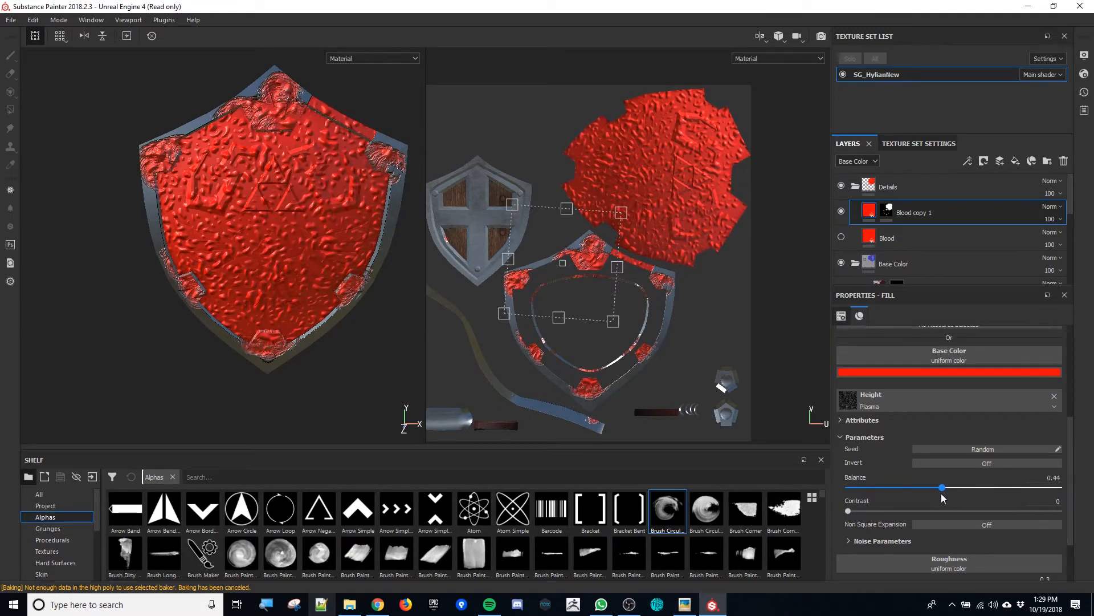
{"action": "scroll", "coordinate": [902, 456], "scroll_direction": "up", "scroll_amount": 3}
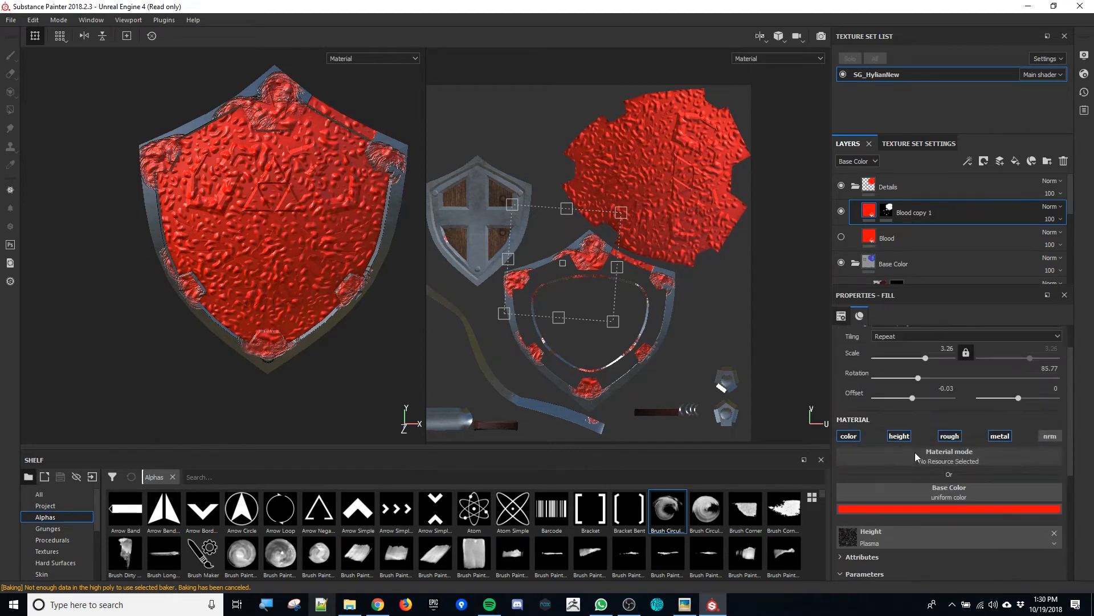
{"action": "scroll", "coordinate": [918, 416], "scroll_direction": "up", "scroll_amount": 2}
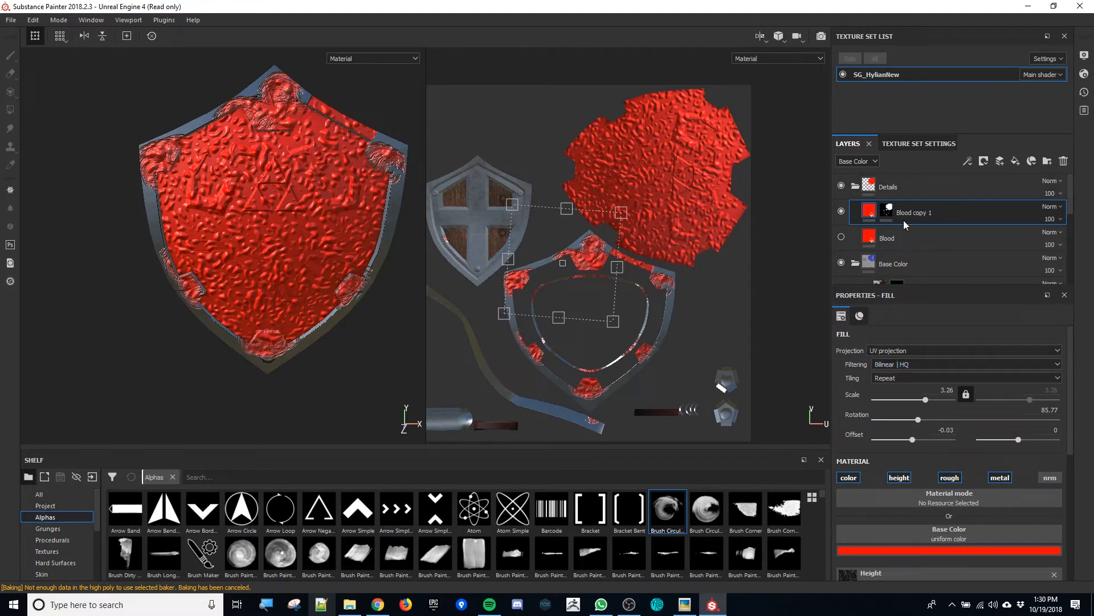
- Paint black with the circular alpha in the Blood copy 1 mask to clear blood around the Triforce on the shield's front
{"action": "left_click", "coordinate": [887, 211]}
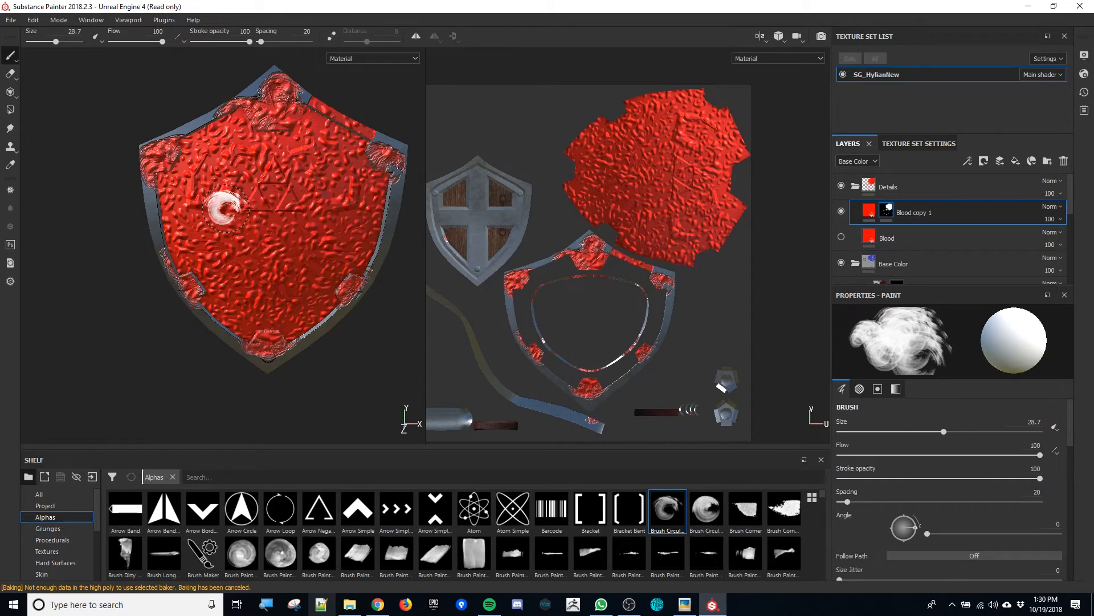
{"action": "key", "text": "x"}
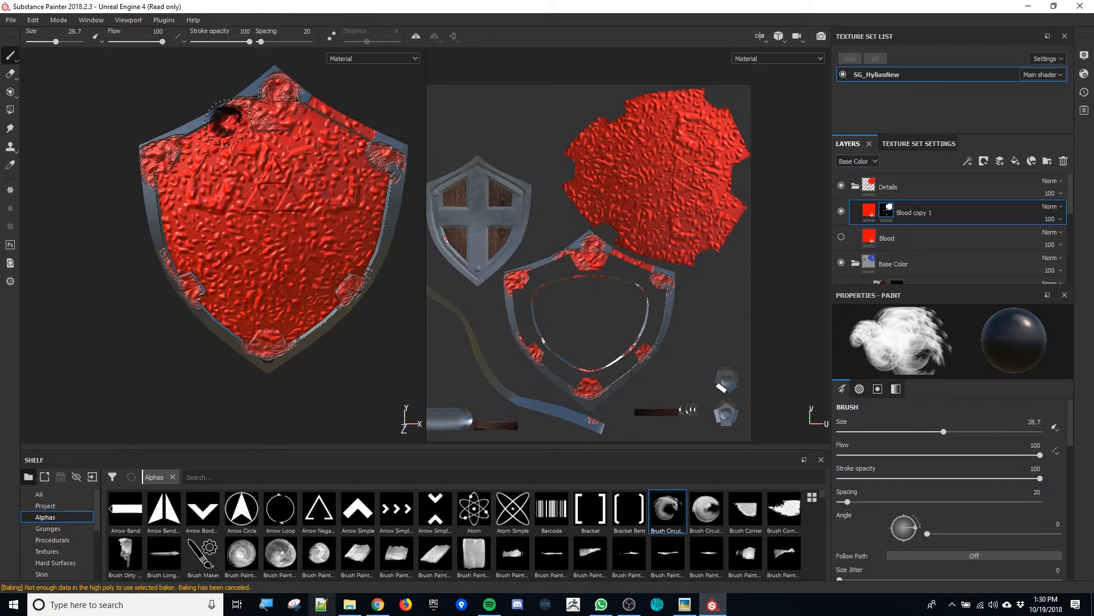
{"action": "mouse_move", "coordinate": [226, 118]}
{"action": "left_mouse_down"}
{"action": "mouse_move", "coordinate": [251, 162]}
{"action": "mouse_move", "coordinate": [299, 174]}
{"action": "mouse_move", "coordinate": [294, 196]}
{"action": "mouse_move", "coordinate": [247, 168]}
{"action": "mouse_move", "coordinate": [308, 211]}
{"action": "mouse_move", "coordinate": [228, 220]}
{"action": "mouse_move", "coordinate": [337, 176]}
{"action": "left_mouse_up"}
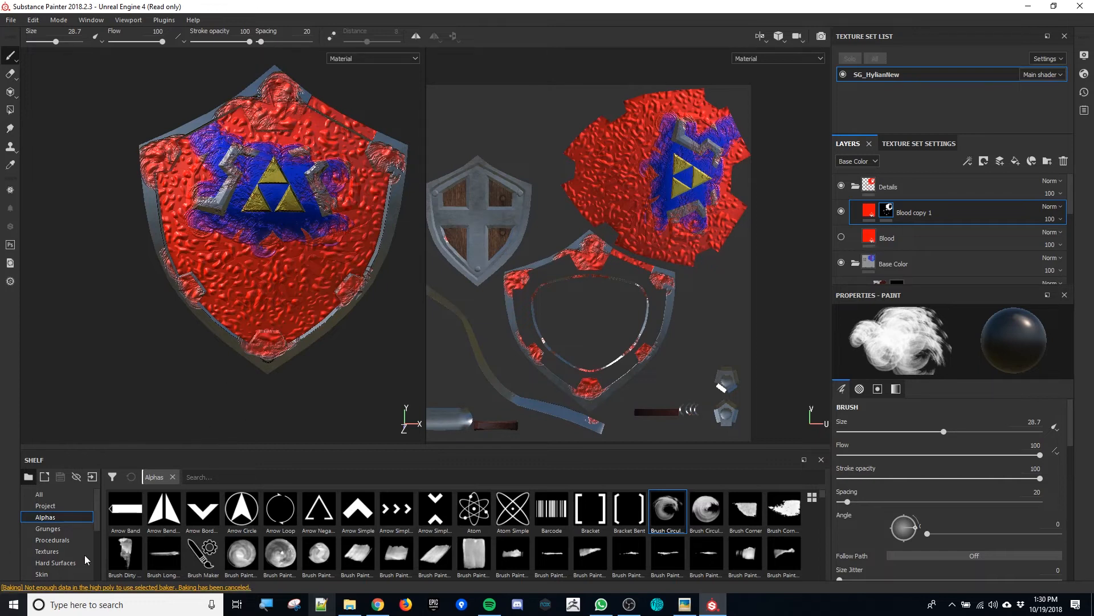
- Choose the Liquid Stream particle brush and run black streams down the shield's front panel in the Blood copy 1 mask
{"action": "scroll", "coordinate": [68, 549], "scroll_direction": "down", "scroll_amount": 3}
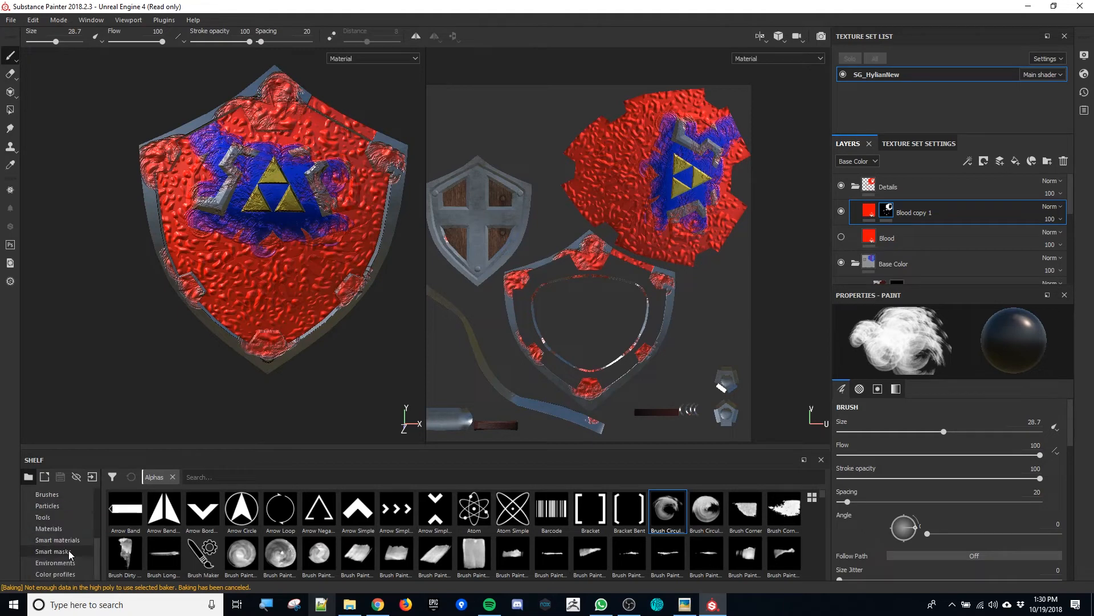
{"action": "left_click", "coordinate": [65, 505]}
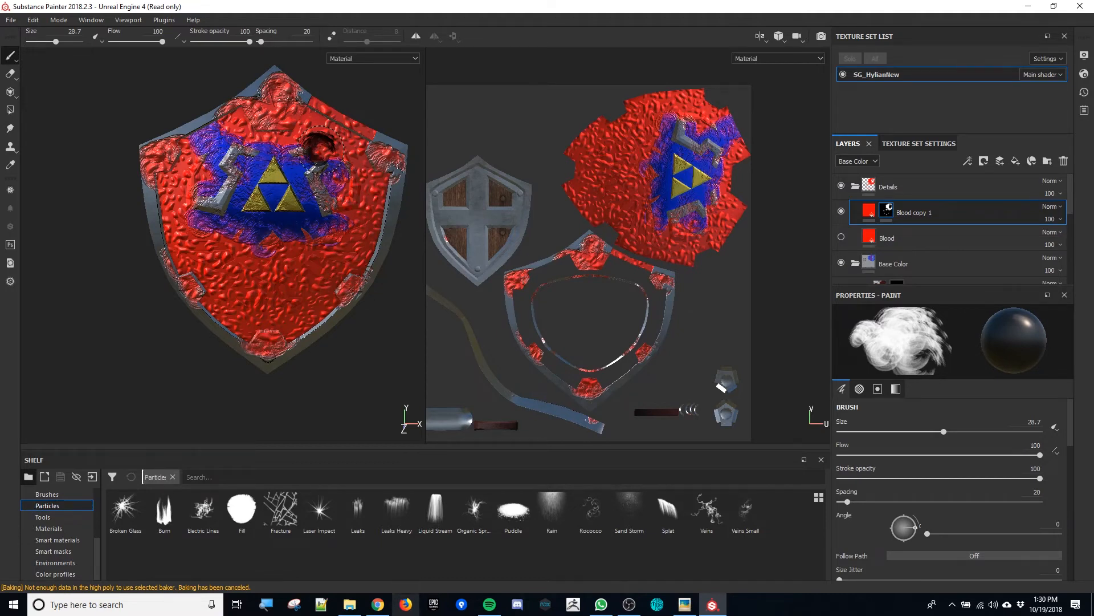
{"action": "left_click", "coordinate": [439, 515]}
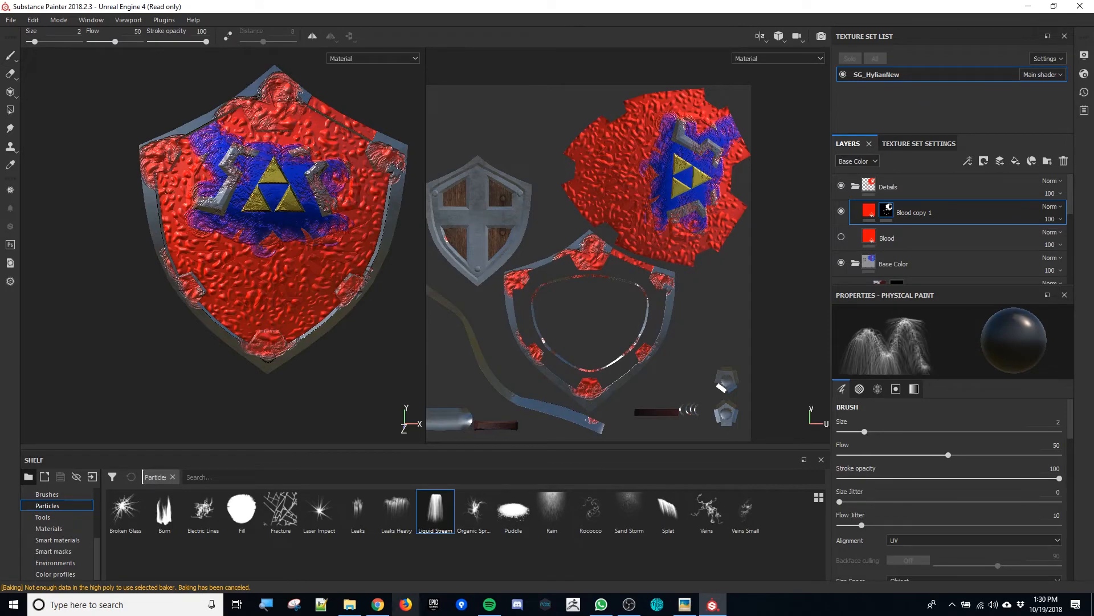
{"action": "mouse_move", "coordinate": [171, 182]}
{"action": "left_mouse_down"}
{"action": "mouse_move", "coordinate": [194, 200]}
{"action": "mouse_move", "coordinate": [322, 186]}
{"action": "left_mouse_up"}
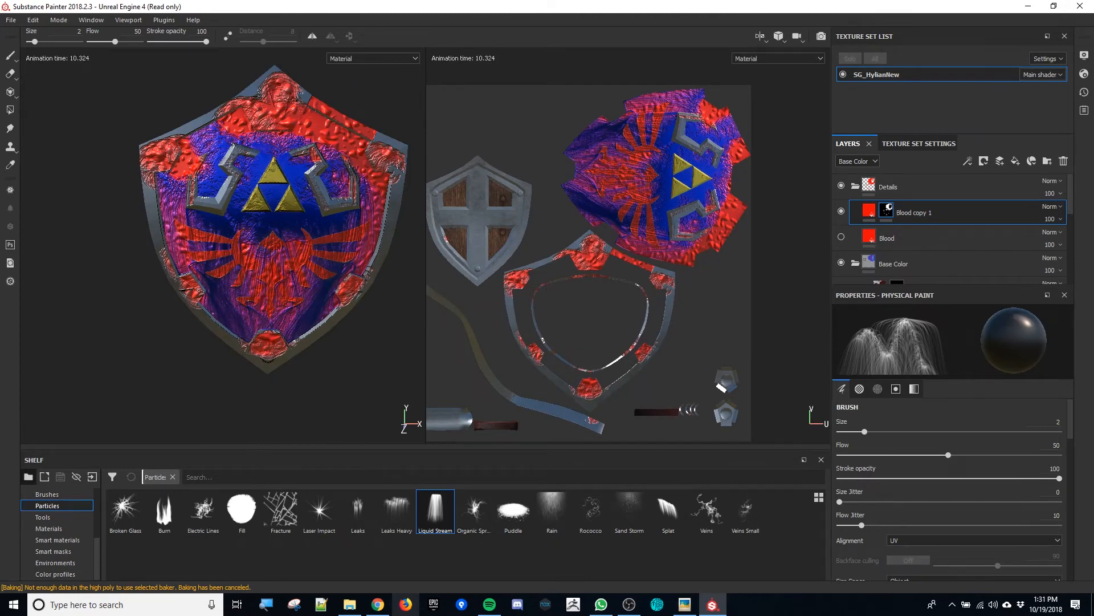
- Add more Liquid Stream strokes across the shield's upper front to wash away further blood around the top plate and Triforce
{"action": "left_click_drag", "start_coordinate": [249, 246], "coordinate": [167, 220], "text": "alt"}
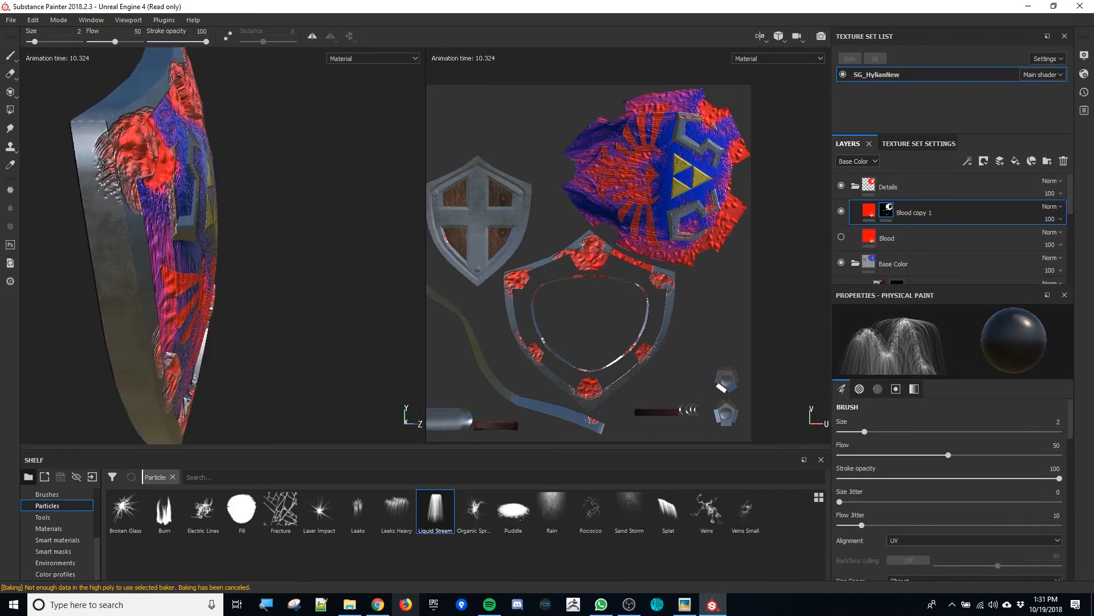
{"action": "left_click_drag", "start_coordinate": [142, 279], "coordinate": [285, 285], "text": "alt"}
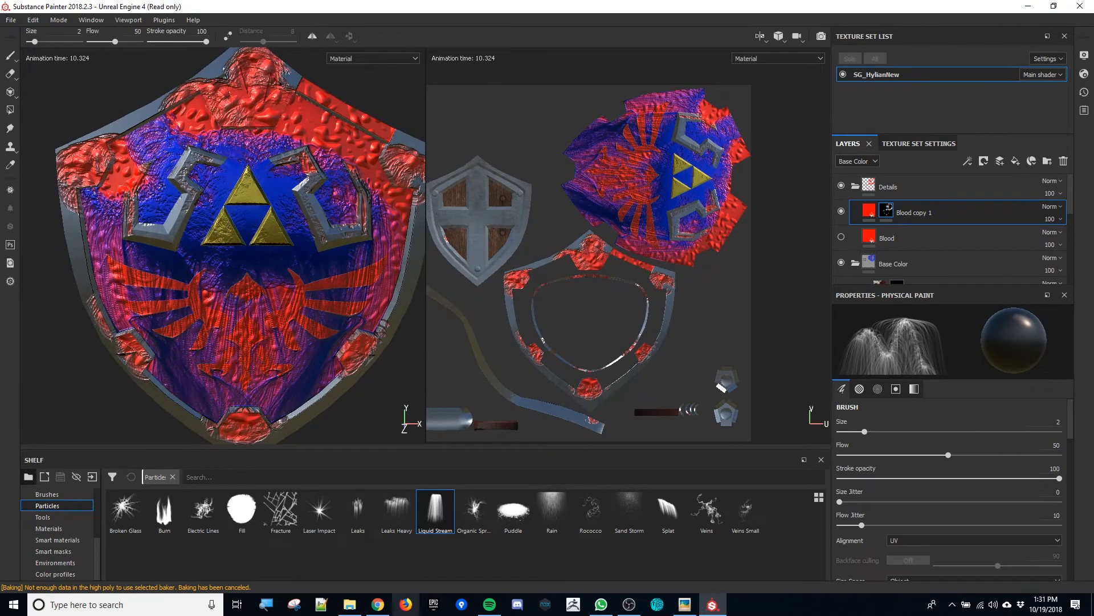
{"action": "mouse_move", "coordinate": [178, 131]}
{"action": "left_mouse_down"}
{"action": "mouse_move", "coordinate": [251, 94]}
{"action": "mouse_move", "coordinate": [294, 91]}
{"action": "left_mouse_up"}
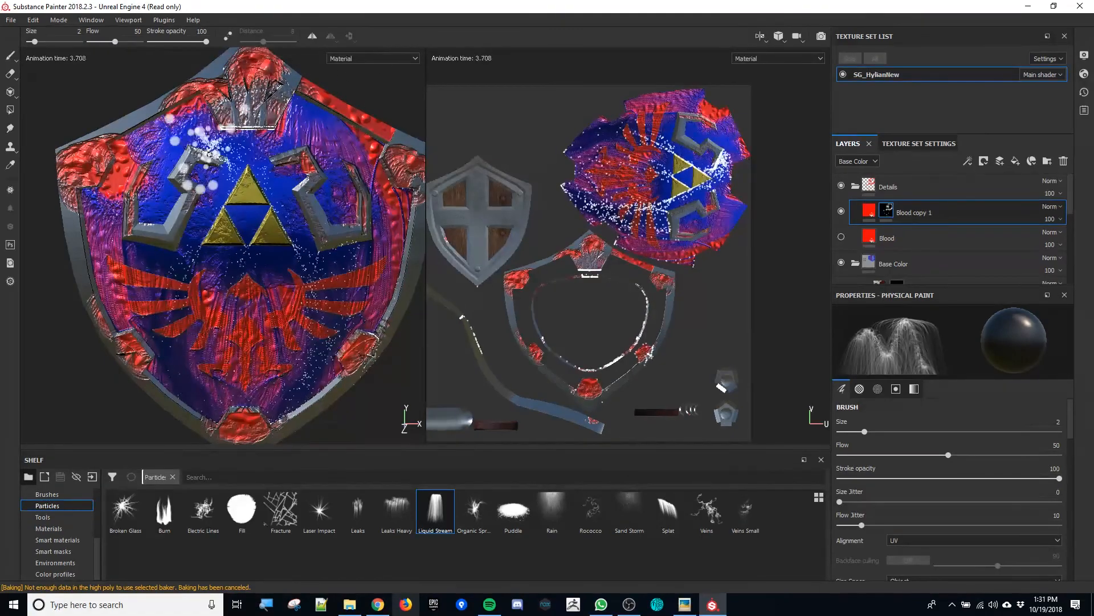
{"action": "mouse_move", "coordinate": [236, 160]}
{"action": "left_mouse_down"}
{"action": "mouse_move", "coordinate": [288, 132]}
{"action": "mouse_move", "coordinate": [321, 143]}
{"action": "left_mouse_up"}
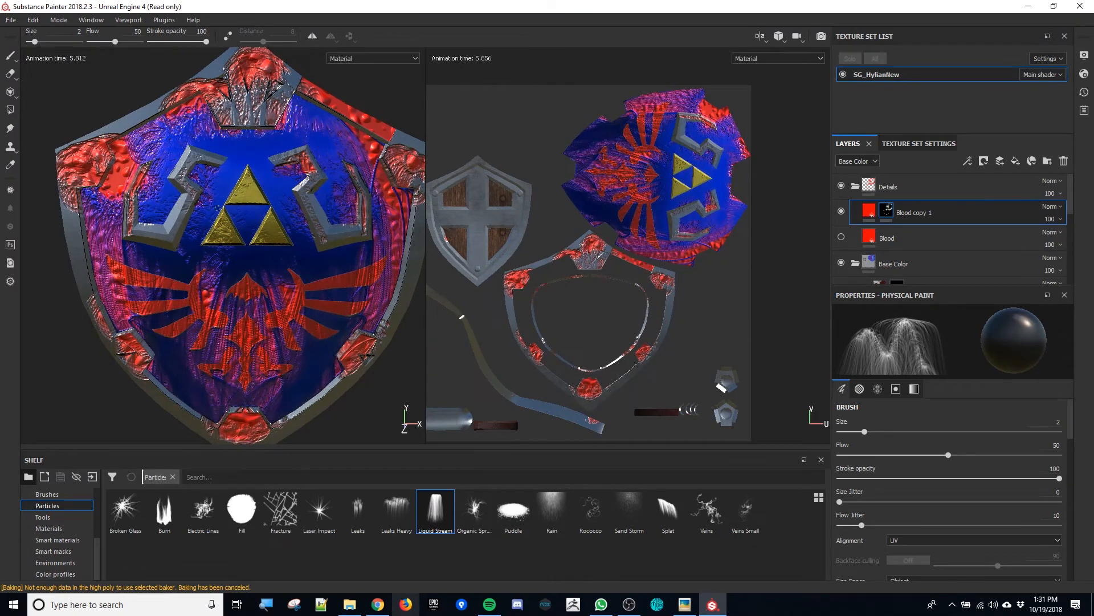
- Hide the Blood copy 1 layer and show the unmasked Blood layer with the shield's back in view
{"action": "mouse_move", "coordinate": [203, 281]}
{"action": "left_mouse_down", "text": "alt"}
{"action": "mouse_move", "coordinate": [381, 280]}
{"action": "mouse_move", "coordinate": [432, 259]}
{"action": "left_mouse_up", "text": "alt"}
{"action": "middle_click_drag", "start_coordinate": [247, 280], "coordinate": [427, 280], "text": "alt"}
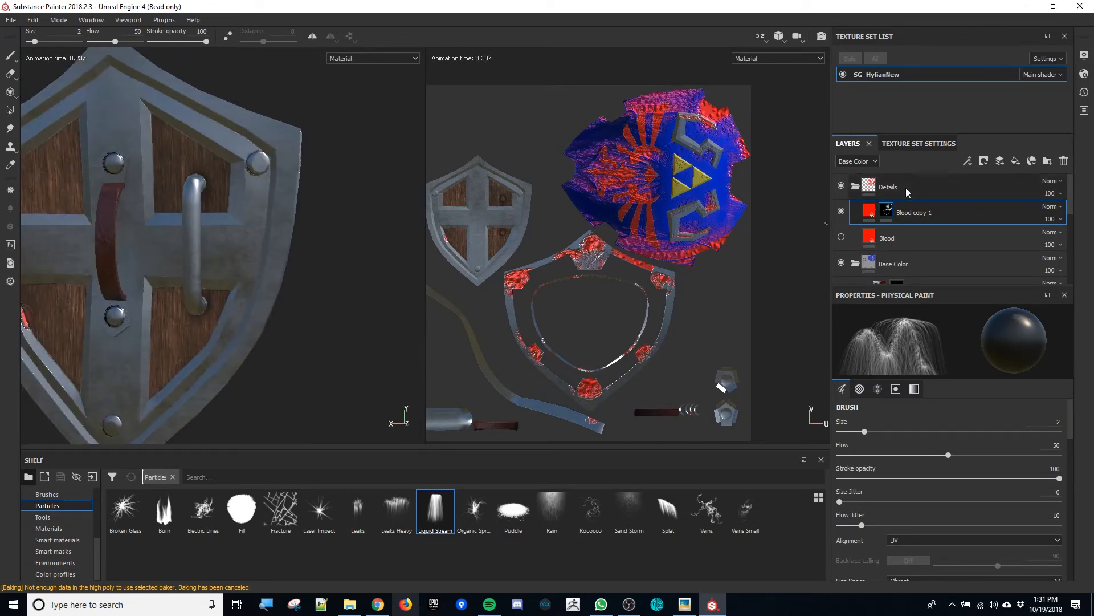
{"action": "left_click", "coordinate": [841, 211]}
{"action": "left_click", "coordinate": [841, 237]}
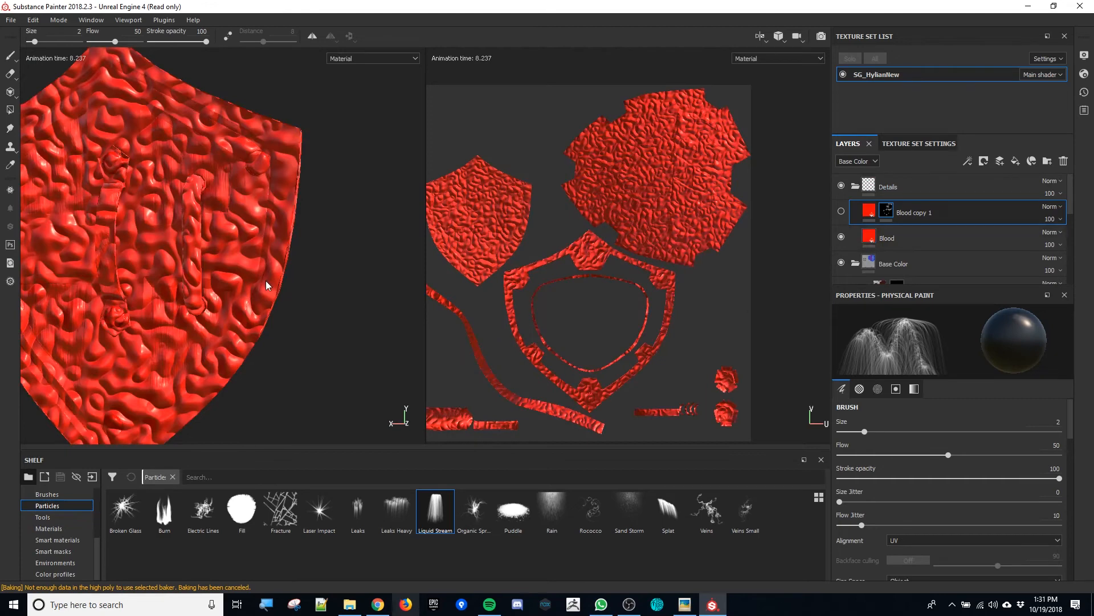
- Choose the Burn particle brush, select the Blood layer and try painting on the shield's back
{"action": "left_click_drag", "start_coordinate": [265, 313], "coordinate": [302, 330], "text": "alt"}
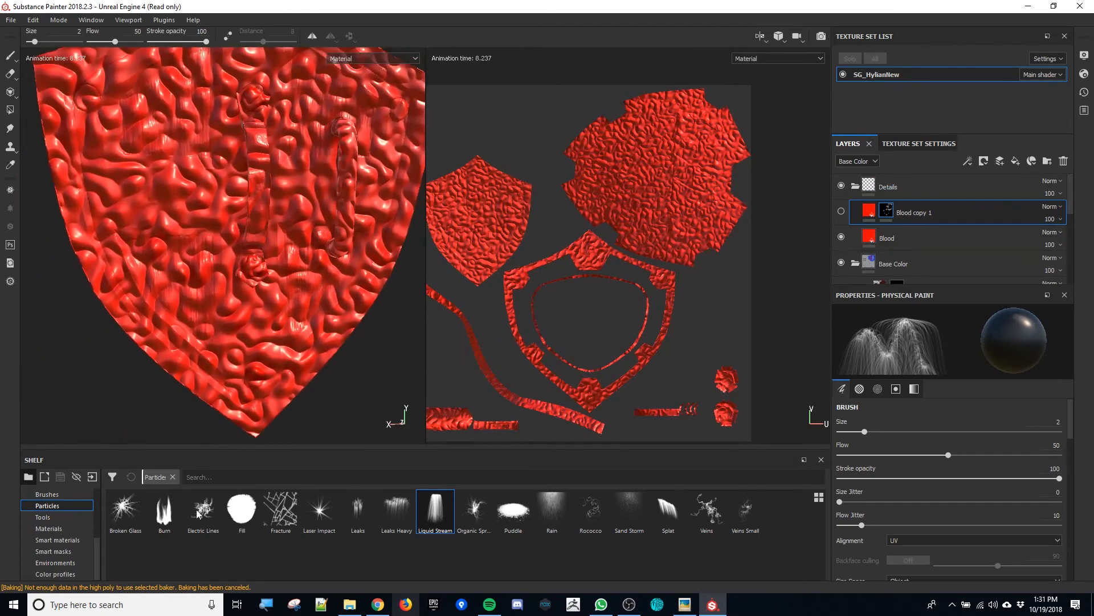
{"action": "left_click", "coordinate": [164, 511]}
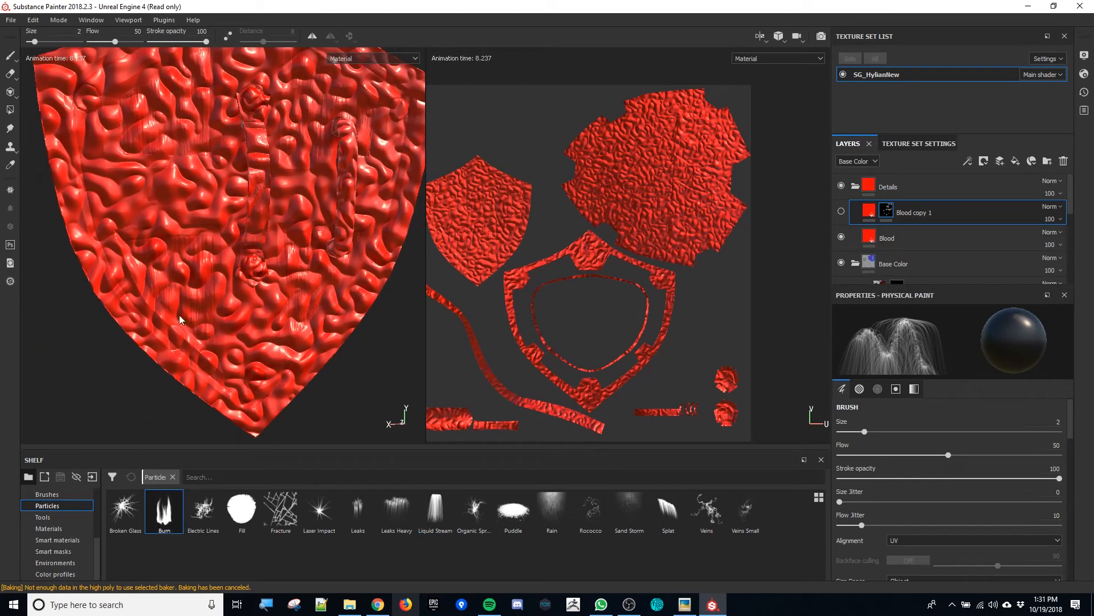
{"action": "left_click", "coordinate": [194, 313]}
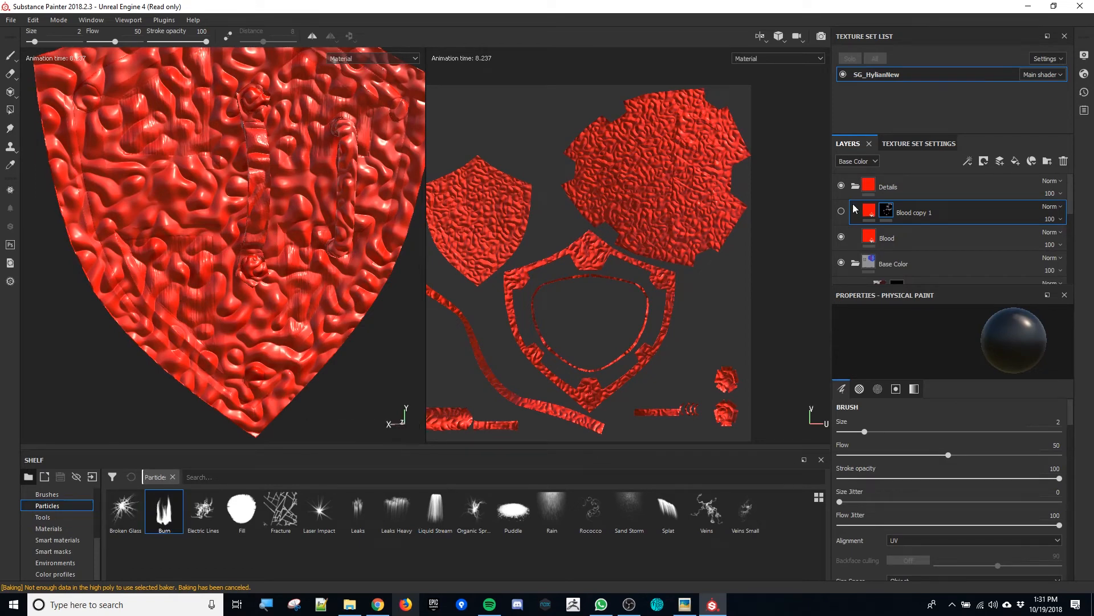
{"action": "left_click", "coordinate": [888, 239]}
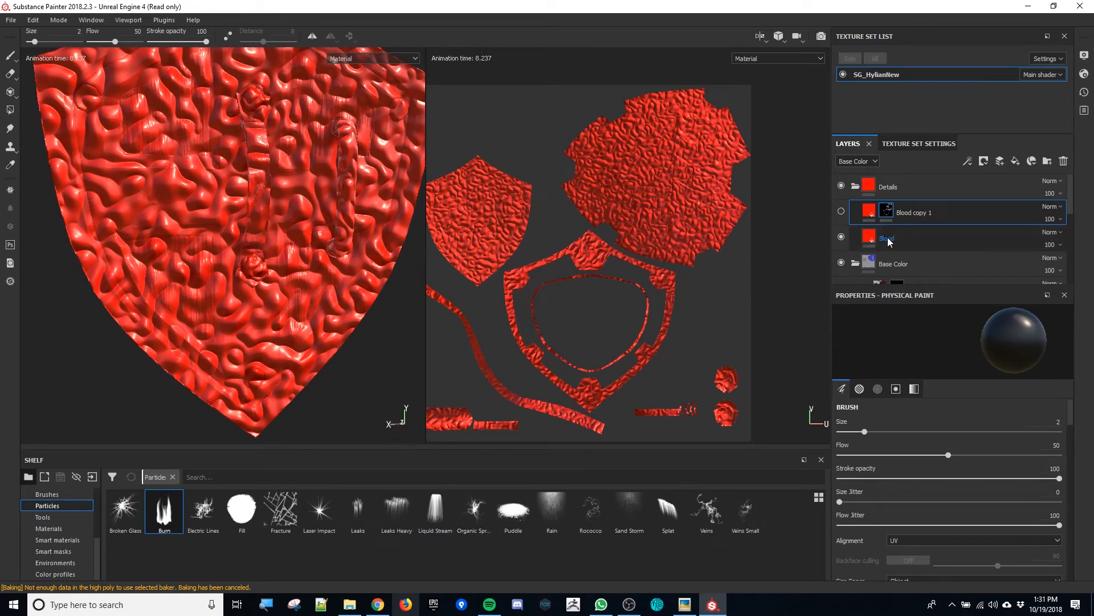
{"action": "left_click", "coordinate": [195, 267]}
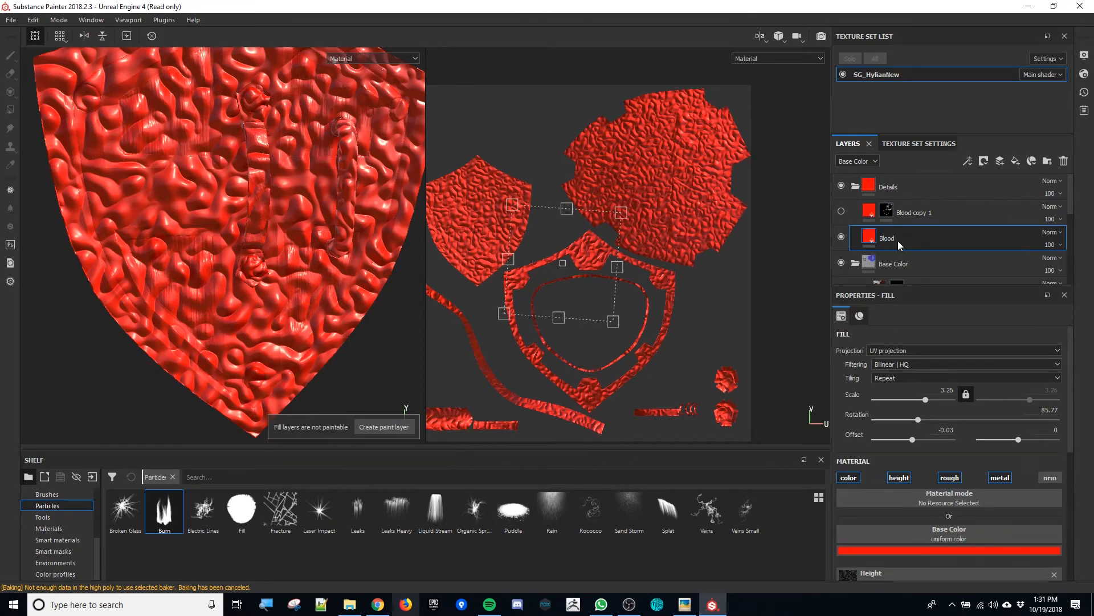
- Add a white mask to the Blood layer and try Burn particle strokes in it on the shield's back
{"action": "right_click", "coordinate": [900, 244]}
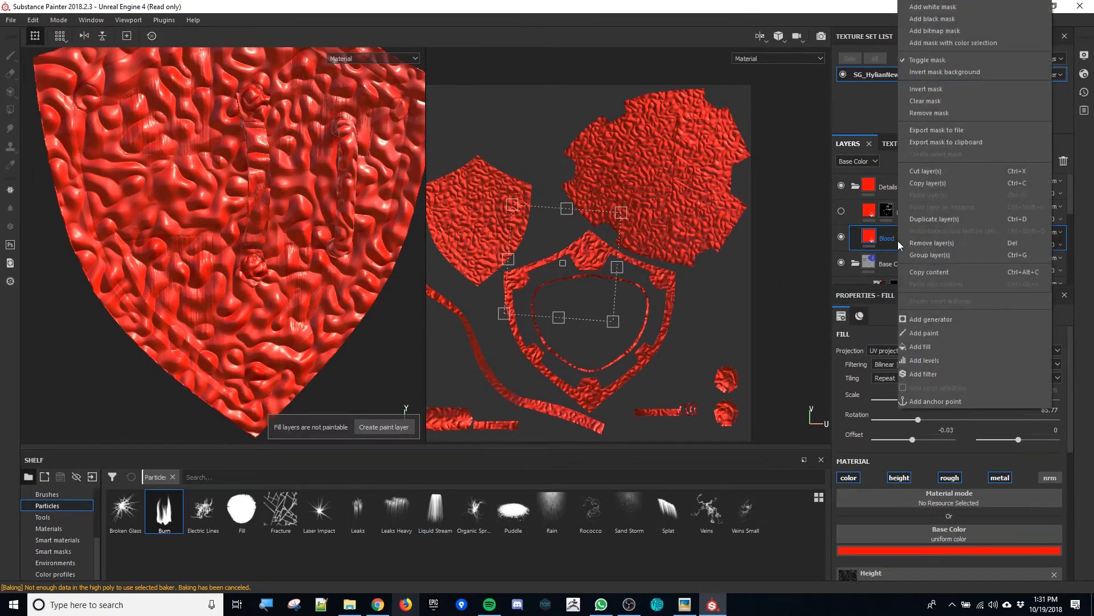
{"action": "left_click", "coordinate": [962, 13]}
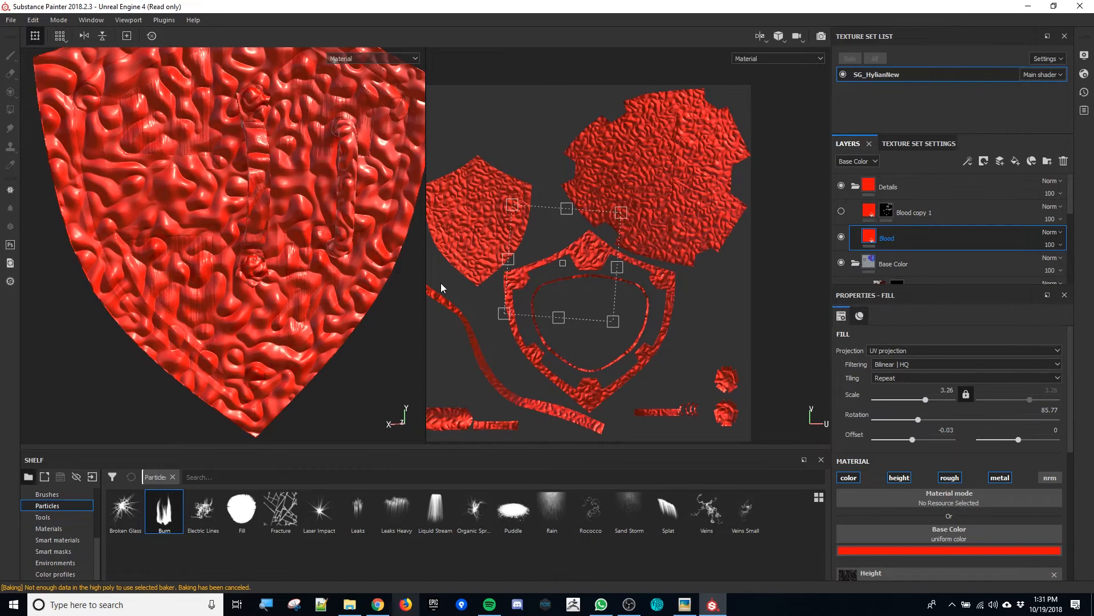
{"action": "left_click", "coordinate": [232, 296]}
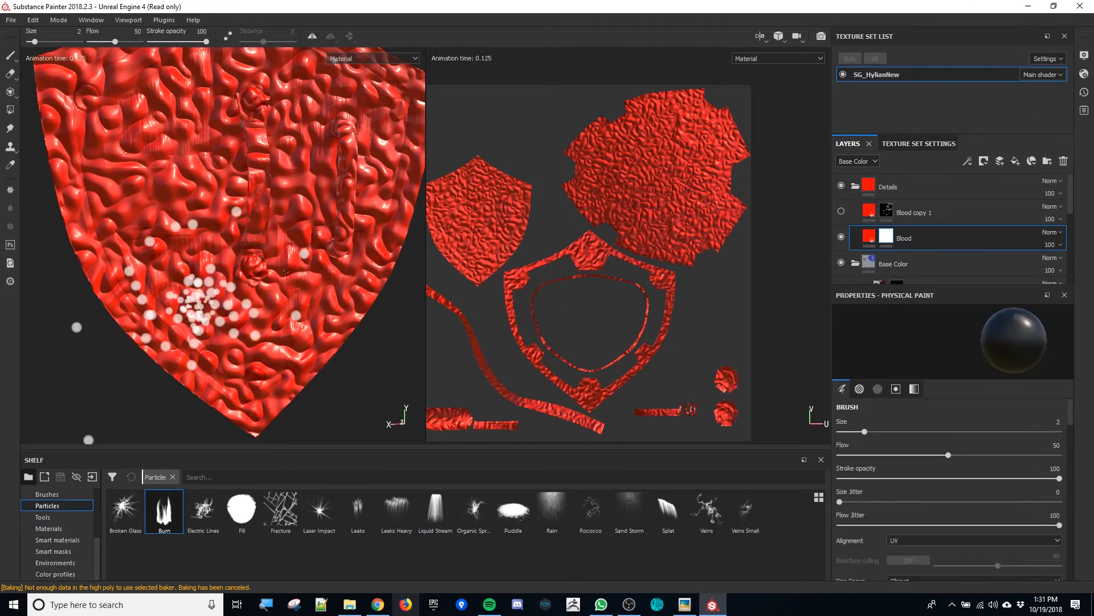
{"action": "mouse_move", "coordinate": [197, 307]}
{"action": "left_mouse_down"}
{"action": "mouse_move", "coordinate": [303, 257]}
{"action": "mouse_move", "coordinate": [217, 242]}
{"action": "mouse_move", "coordinate": [260, 220]}
{"action": "mouse_move", "coordinate": [239, 189]}
{"action": "mouse_move", "coordinate": [194, 183]}
{"action": "left_mouse_up"}
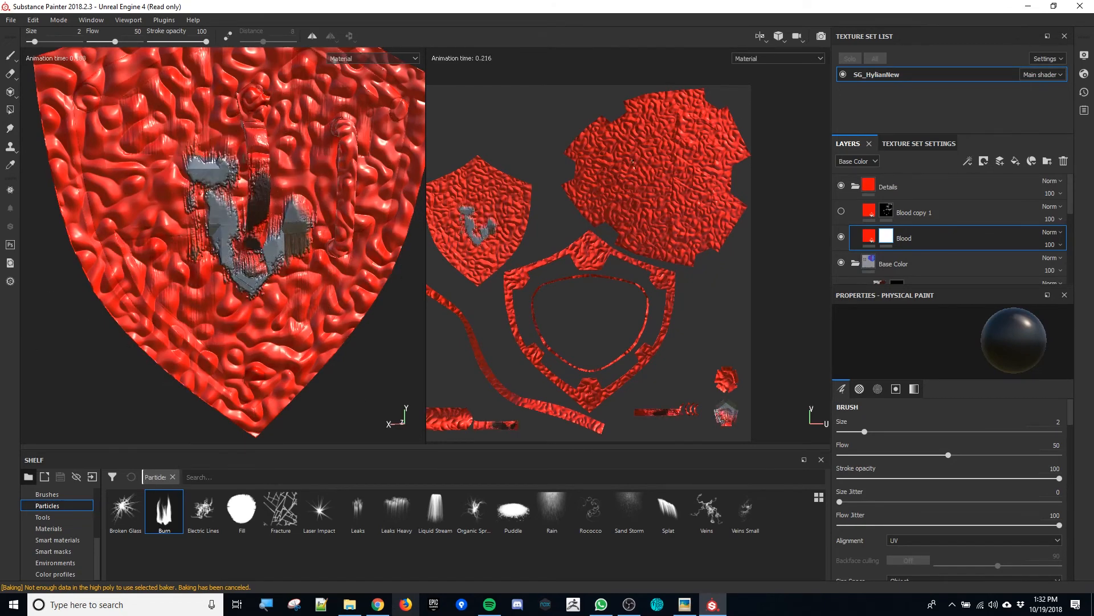
{"action": "mouse_move", "coordinate": [635, 174]}
{"action": "left_mouse_down"}
{"action": "mouse_move", "coordinate": [650, 172]}
{"action": "mouse_move", "coordinate": [640, 146]}
{"action": "left_mouse_up"}
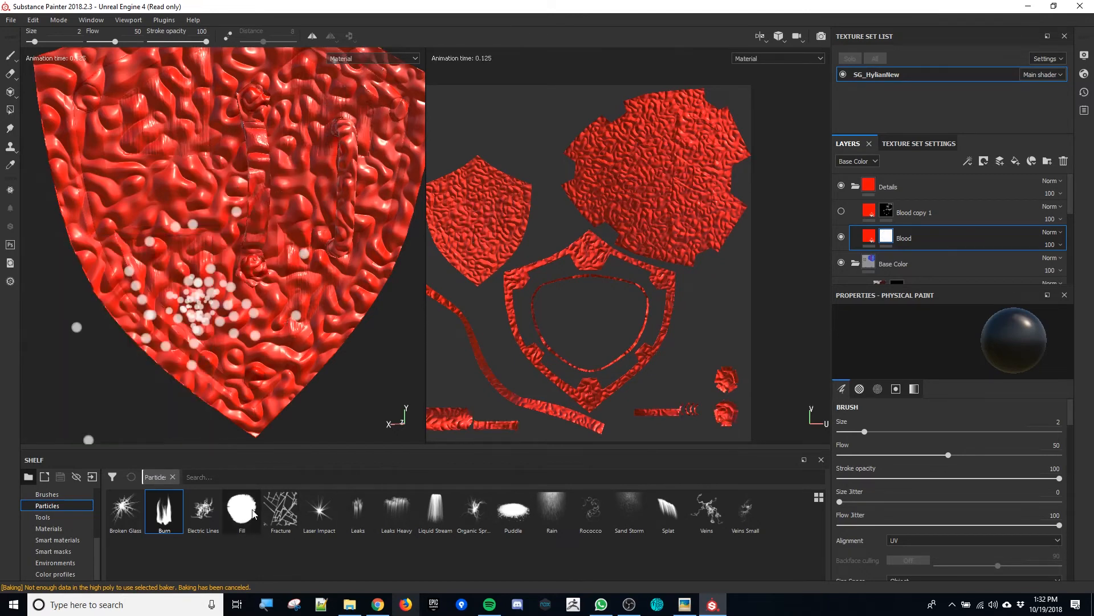
- Try the Fill particle brush on the shield's back in the Blood mask, and undo the strokes
{"action": "left_click", "coordinate": [253, 513]}
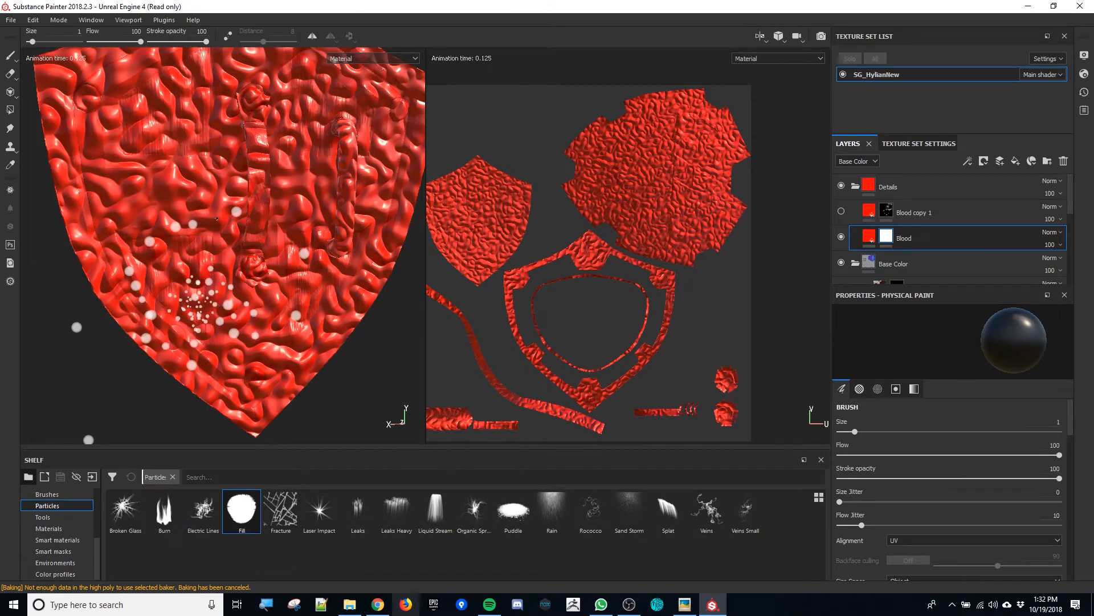
{"action": "left_click", "coordinate": [215, 197]}
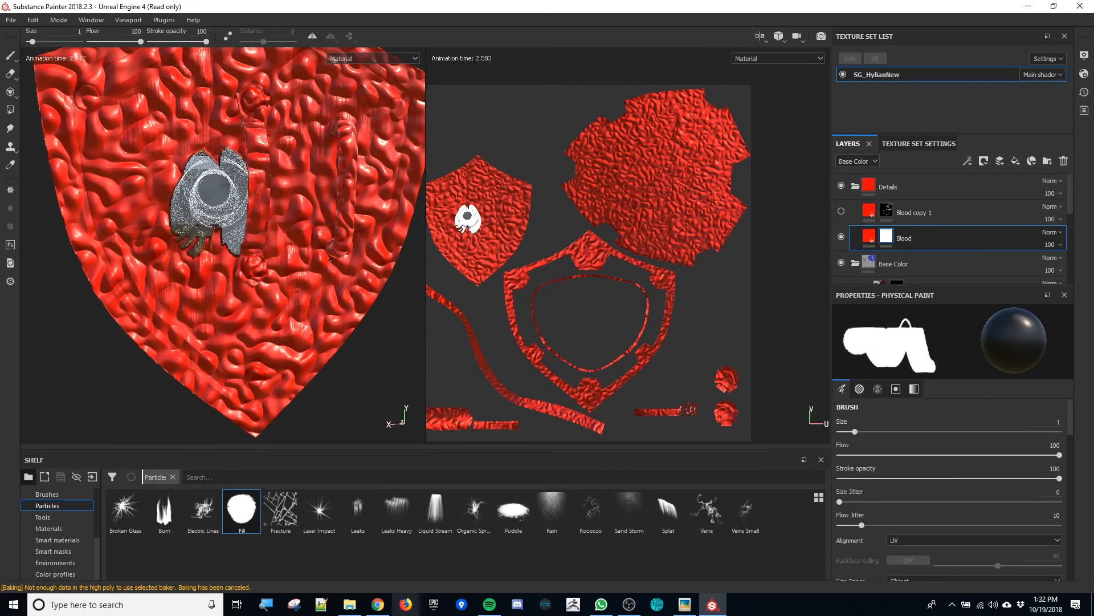
{"action": "key", "text": "ctrl+z"}
{"action": "left_click", "coordinate": [197, 305]}
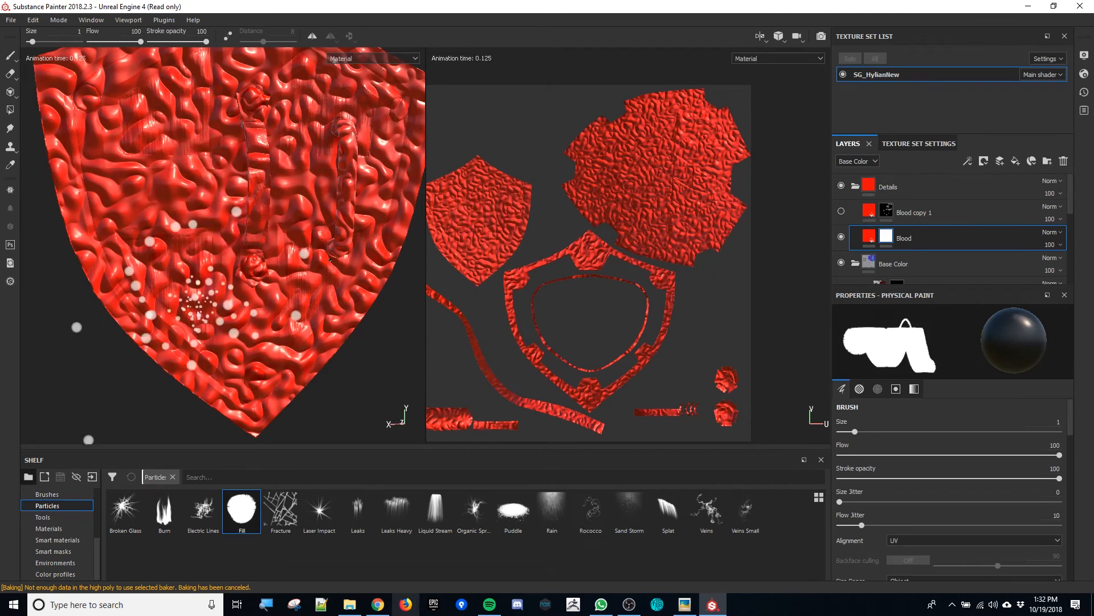
- Try a Leaks Heavy particle stroke across the upper part of the shield's back, and undo it
{"action": "left_click", "coordinate": [408, 503]}
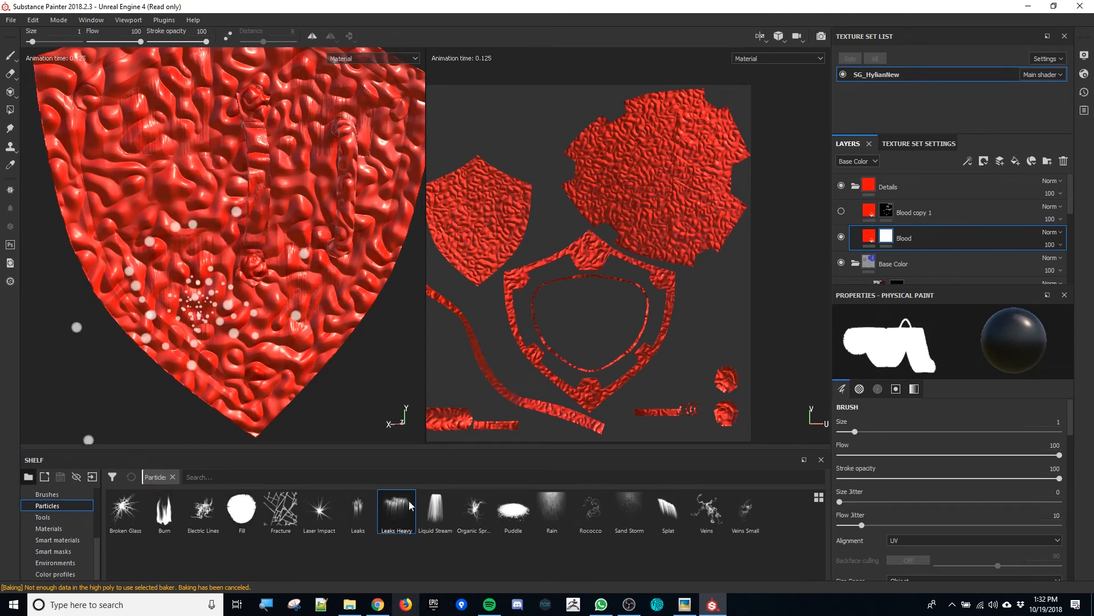
{"action": "left_click_drag", "start_coordinate": [161, 140], "coordinate": [249, 114]}
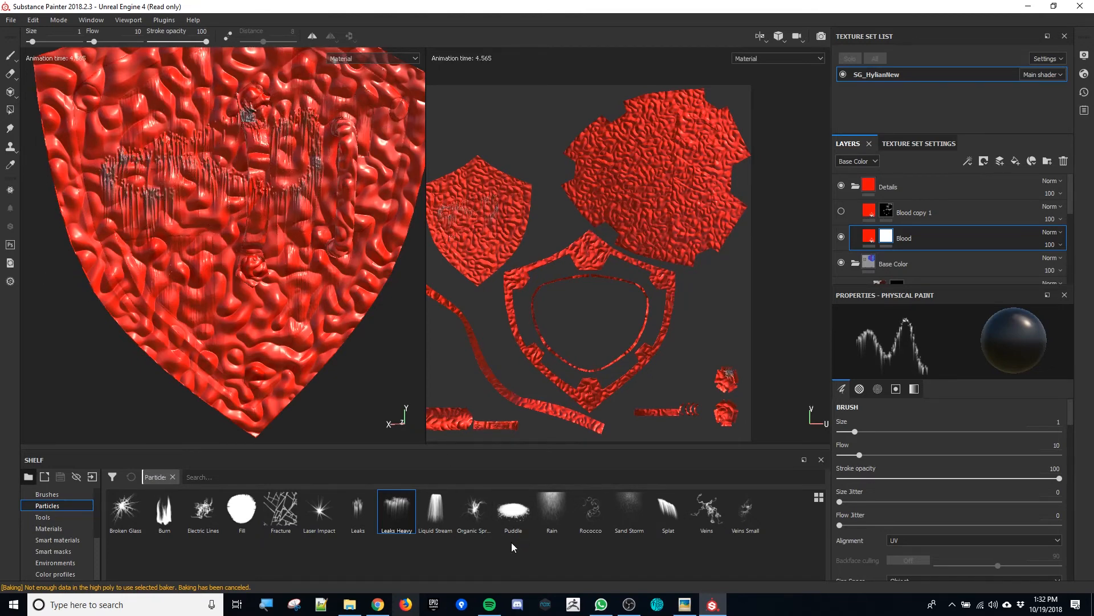
{"action": "key", "text": "ctrl+z"}
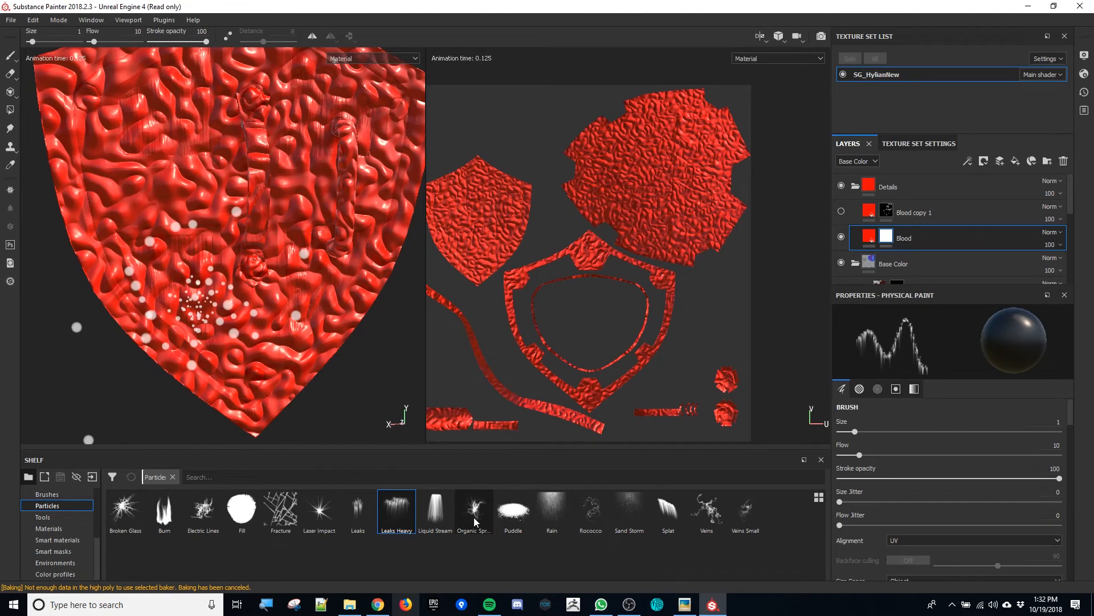
- Try an Organic Spread particle stroke across the shield's back over the handles, and undo it
{"action": "left_click", "coordinate": [475, 521]}
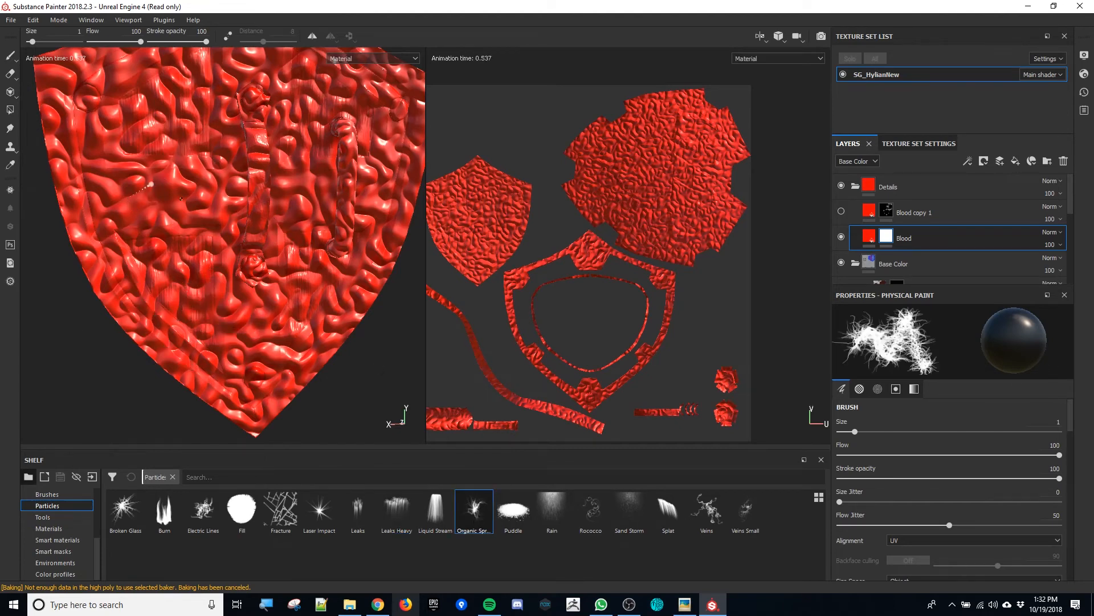
{"action": "mouse_move", "coordinate": [151, 185]}
{"action": "left_mouse_down"}
{"action": "mouse_move", "coordinate": [348, 182]}
{"action": "mouse_move", "coordinate": [386, 150]}
{"action": "left_mouse_up"}
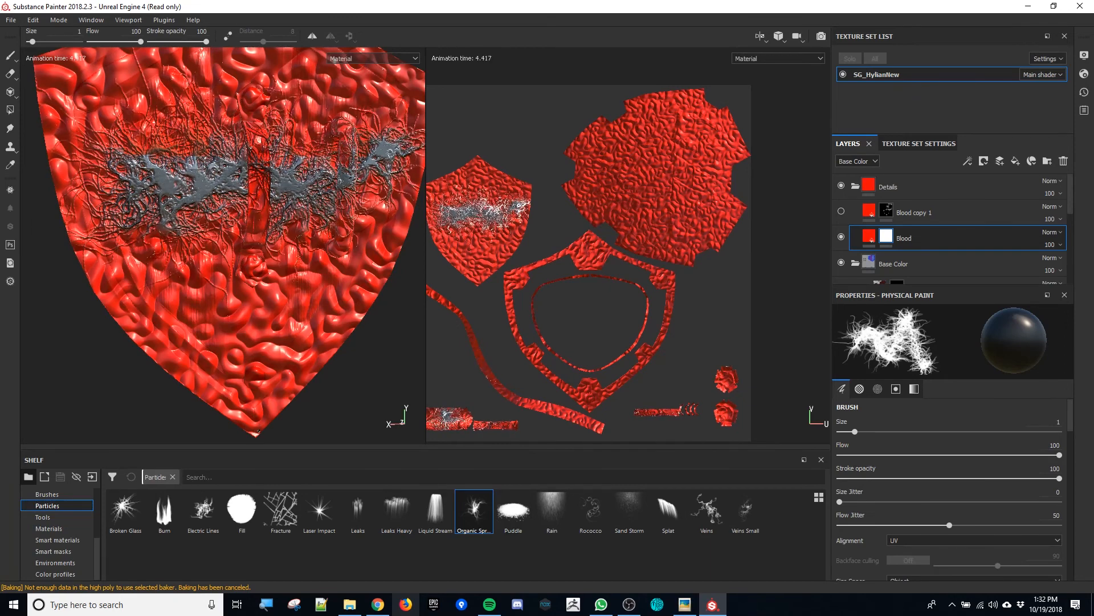
{"action": "key", "text": "ctrl+z"}
{"action": "left_click", "coordinate": [197, 308]}
- Try the Veins particle brush on the shield's back in the Blood mask, and undo the strokes
{"action": "left_click", "coordinate": [702, 507]}
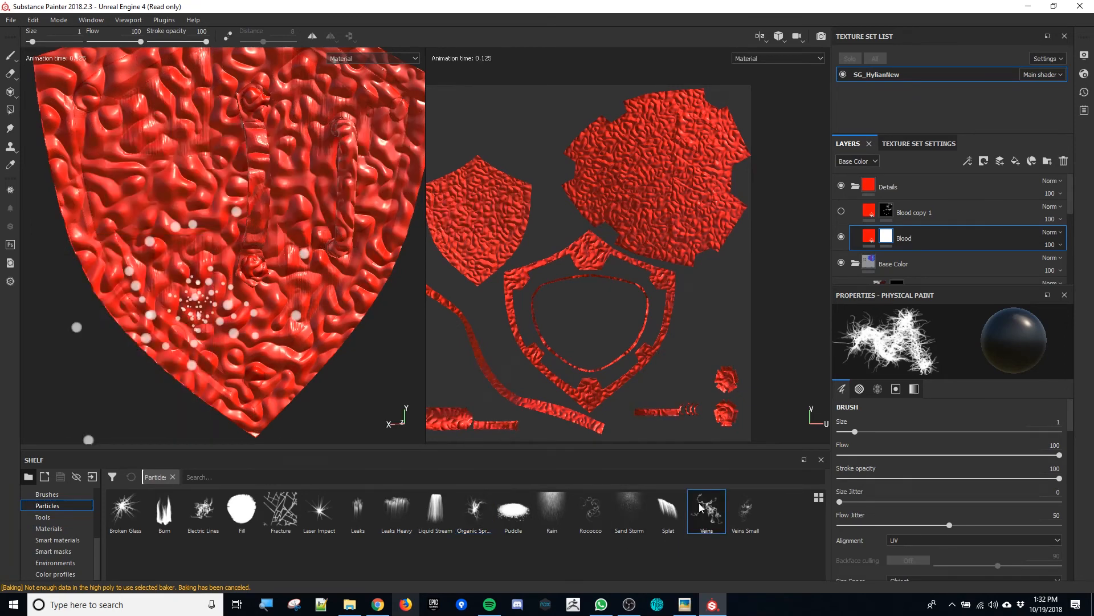
{"action": "left_click", "coordinate": [147, 179]}
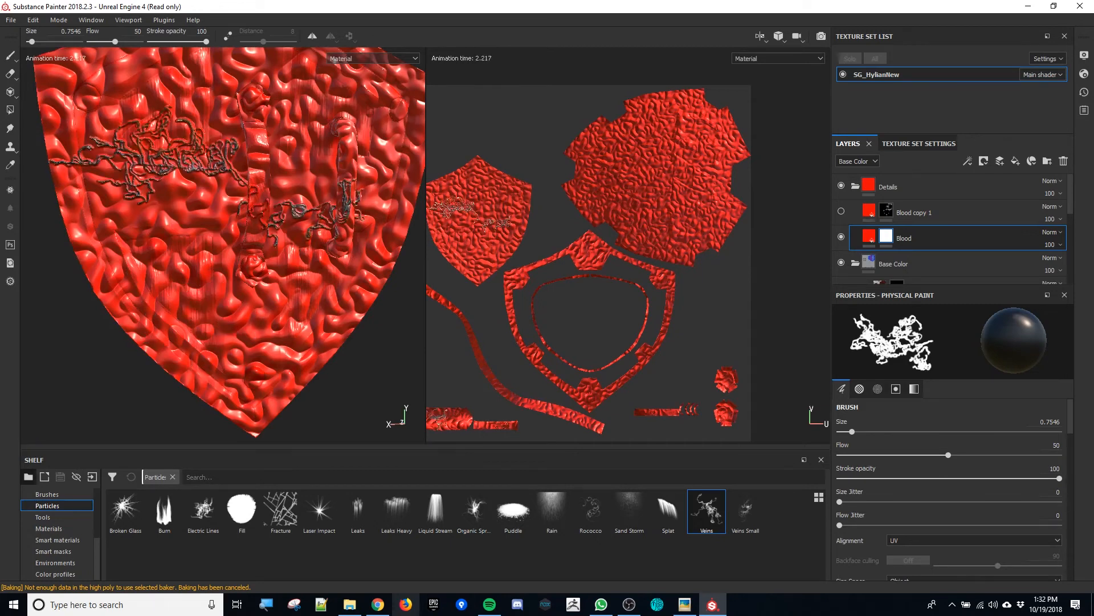
{"action": "key", "text": "ctrl+z"}
{"action": "left_click", "coordinate": [196, 306]}
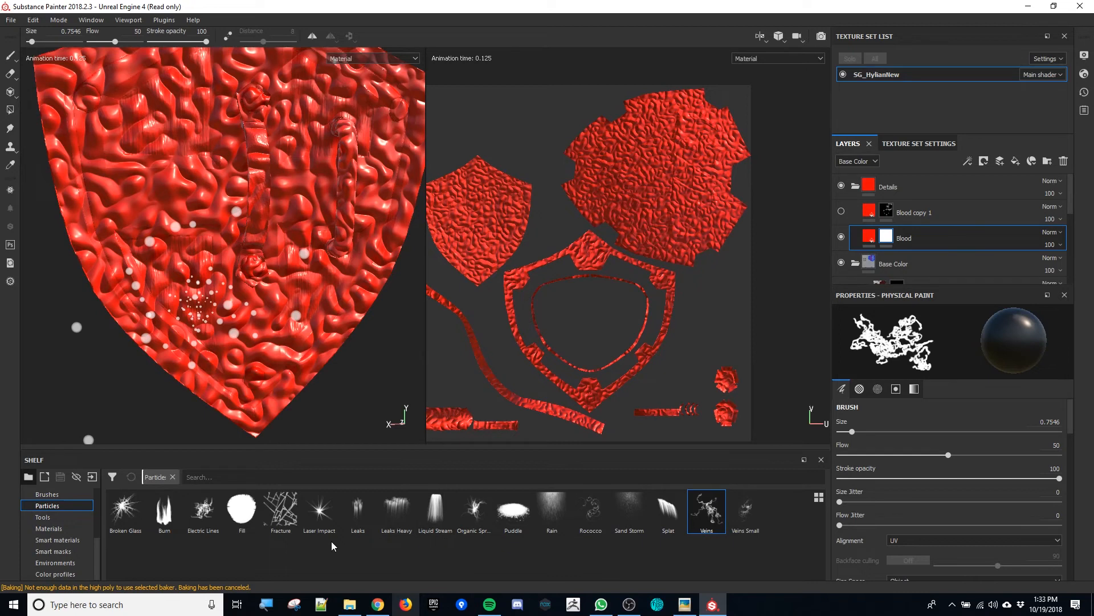
- Try the Broken Glass particle brush as a wavy stroke and as a single burst on the shield's back, undoing both
{"action": "left_click", "coordinate": [126, 513]}
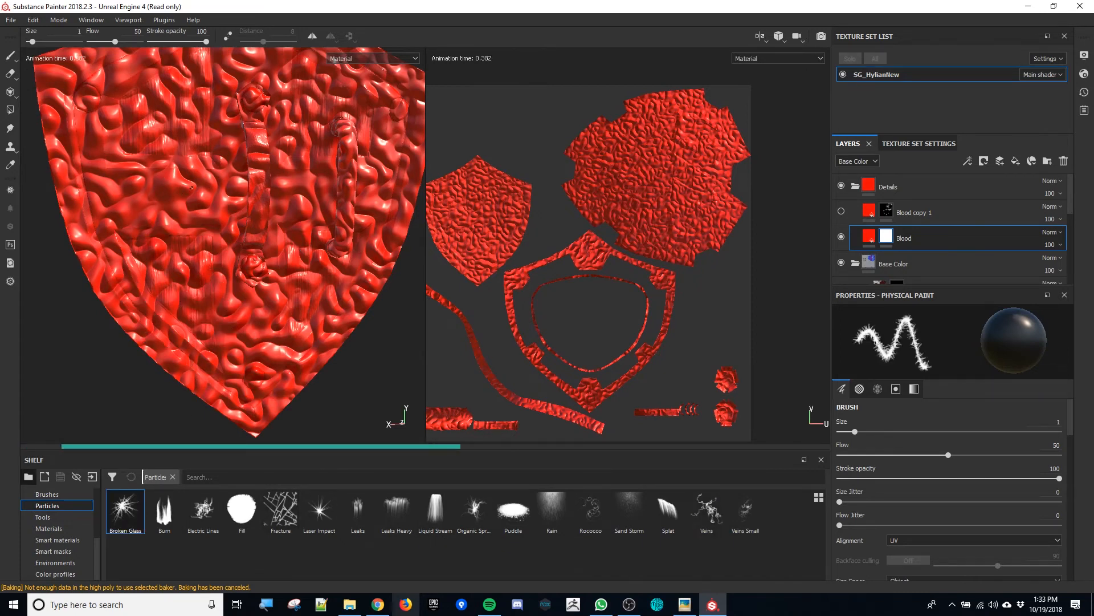
{"action": "left_click_drag", "start_coordinate": [131, 149], "coordinate": [308, 199]}
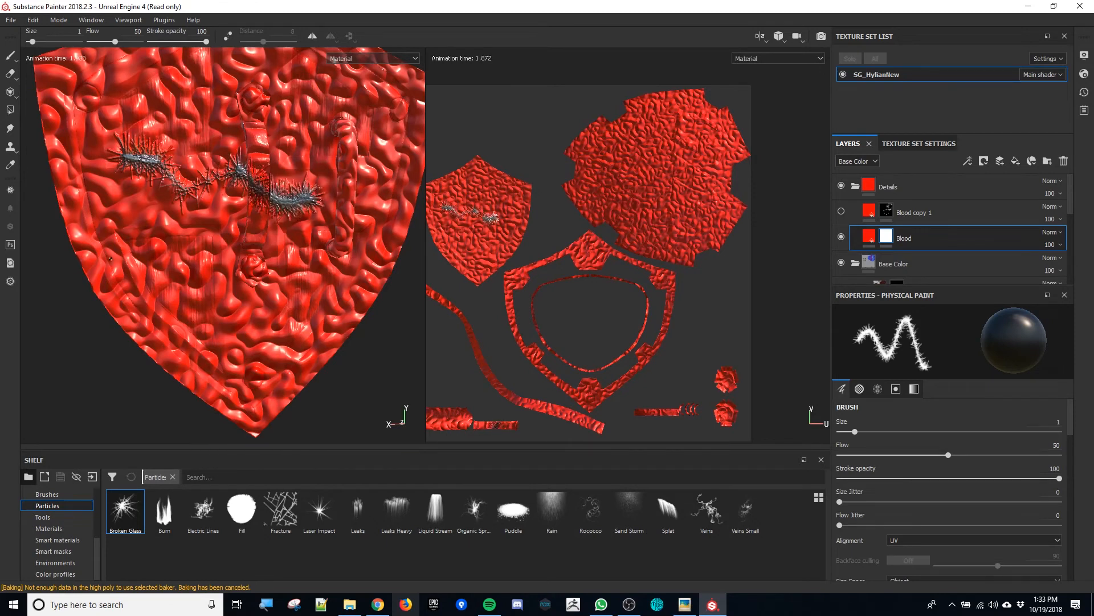
{"action": "key", "text": "ctrl+z"}
{"action": "left_click", "coordinate": [197, 305]}
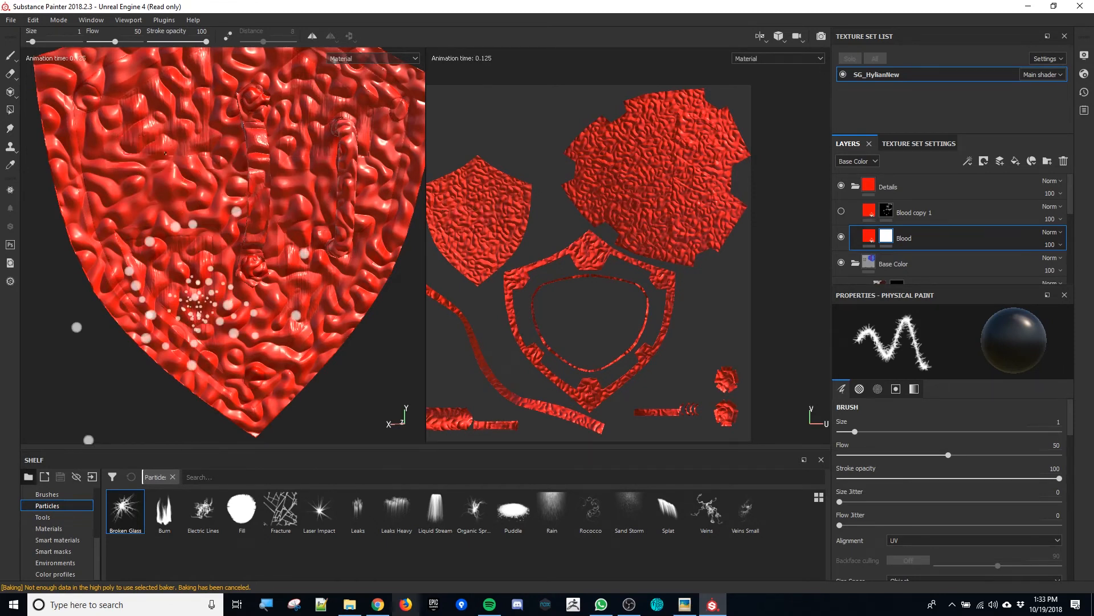
{"action": "left_click", "coordinate": [166, 138]}
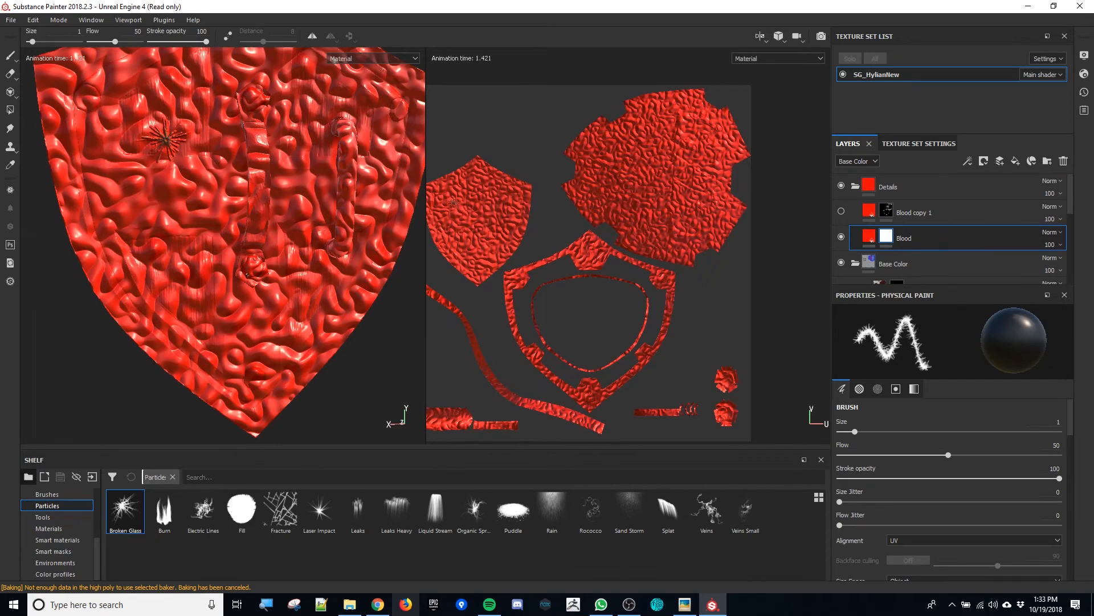
{"action": "key", "text": "ctrl+z"}
- Run the Fracture particle brush in the Blood mask until its crack lines spread over the whole shield
{"action": "left_click", "coordinate": [275, 519]}
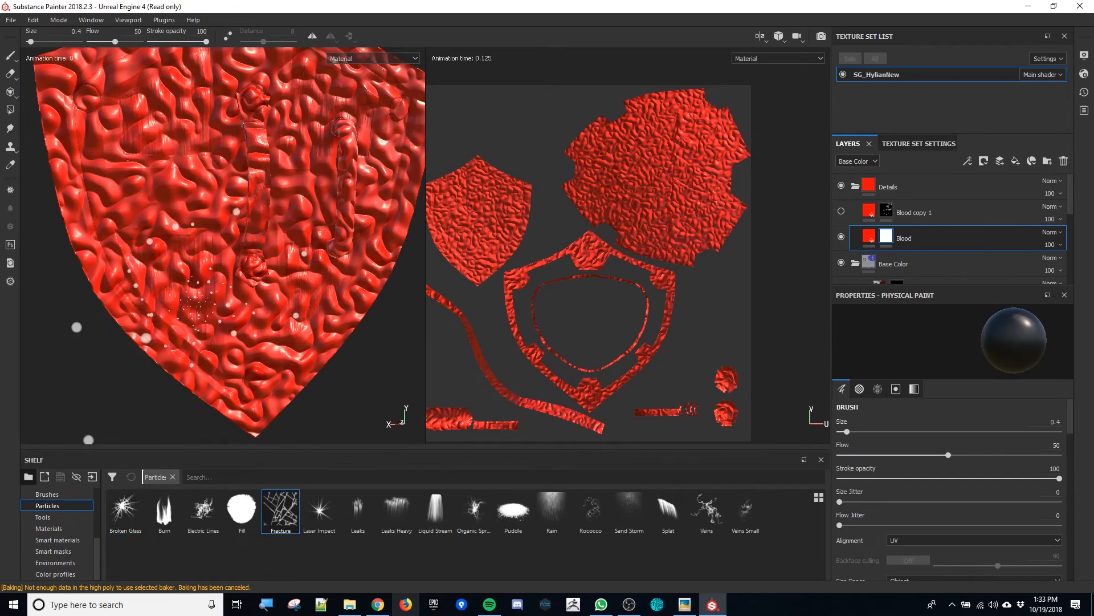
{"action": "left_click", "coordinate": [137, 165]}
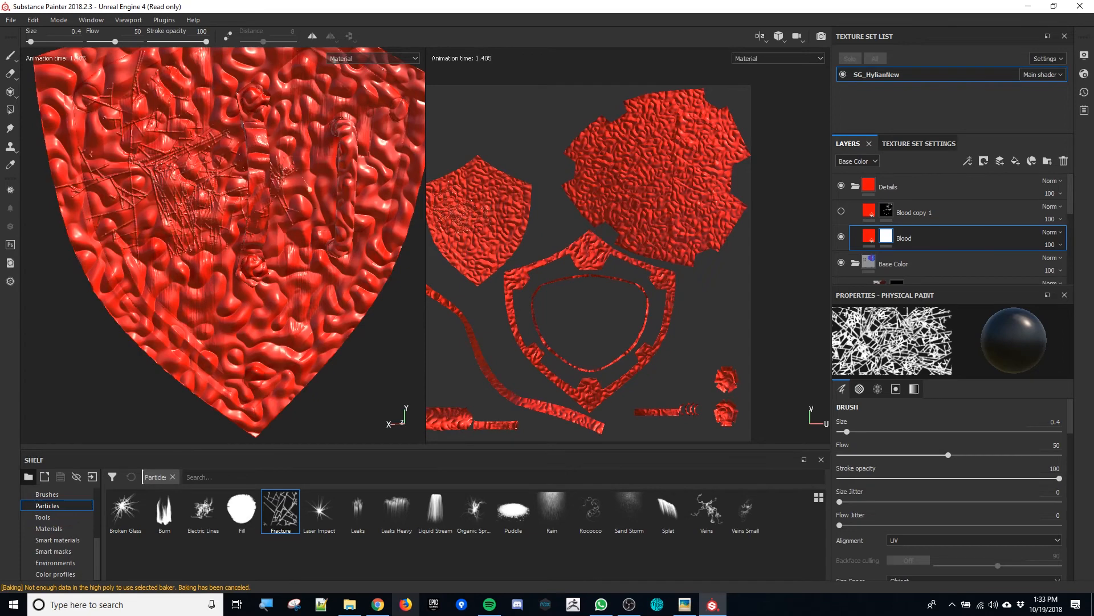
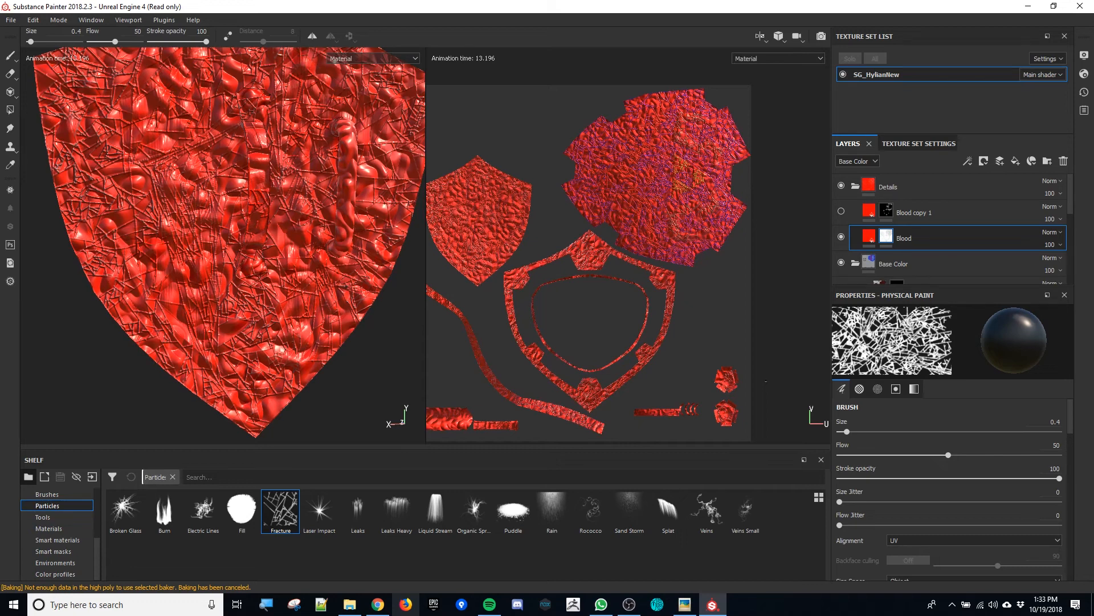
- Export the SG_HylianNew texture set to the Desktop as 8-bit PNG files with the Unreal Engine 4 (Packed) configuration
{"action": "left_click", "coordinate": [10, 20]}
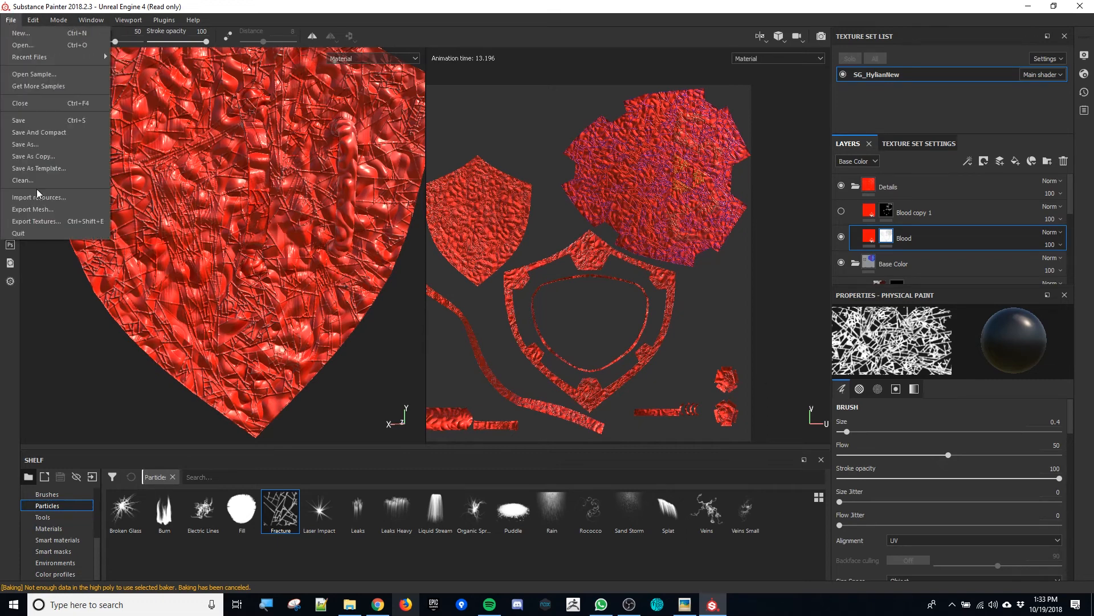
{"action": "left_click", "coordinate": [46, 221]}
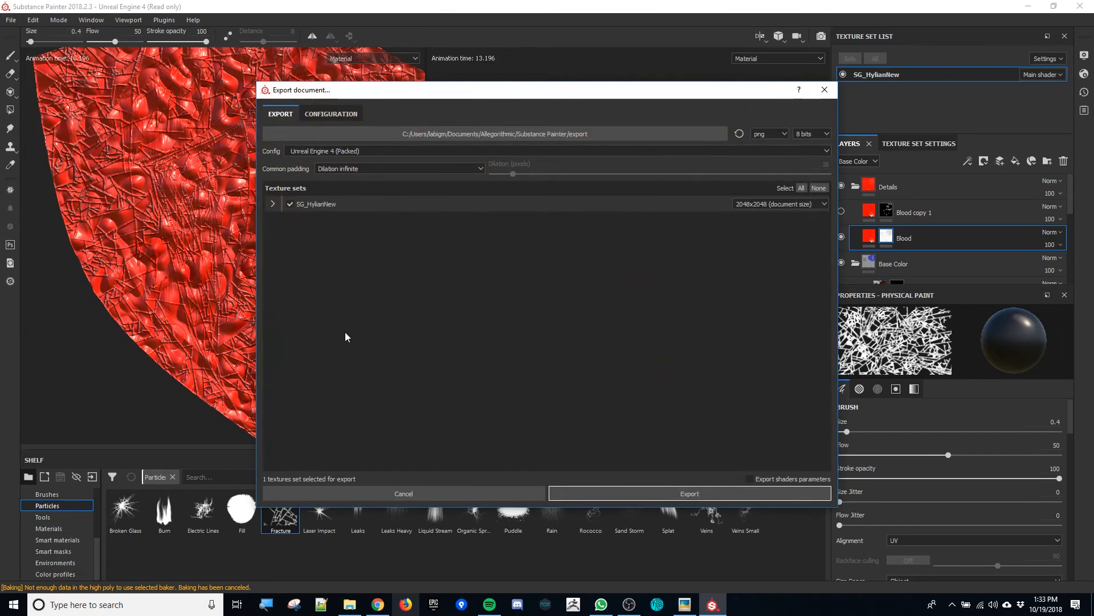
{"action": "left_click", "coordinate": [466, 135]}
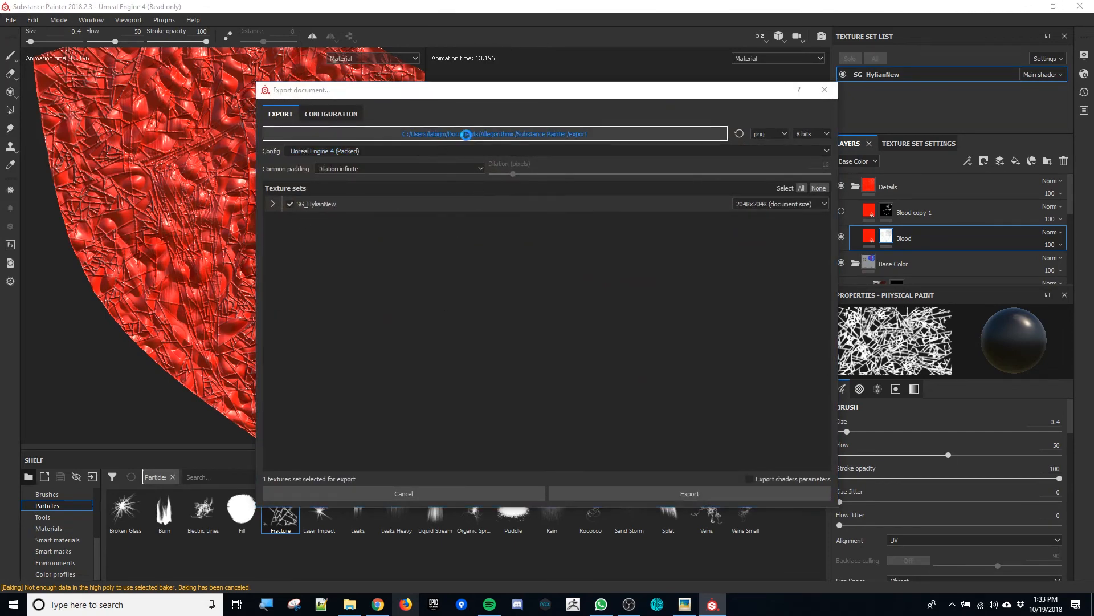
{"action": "left_click", "coordinate": [303, 242]}
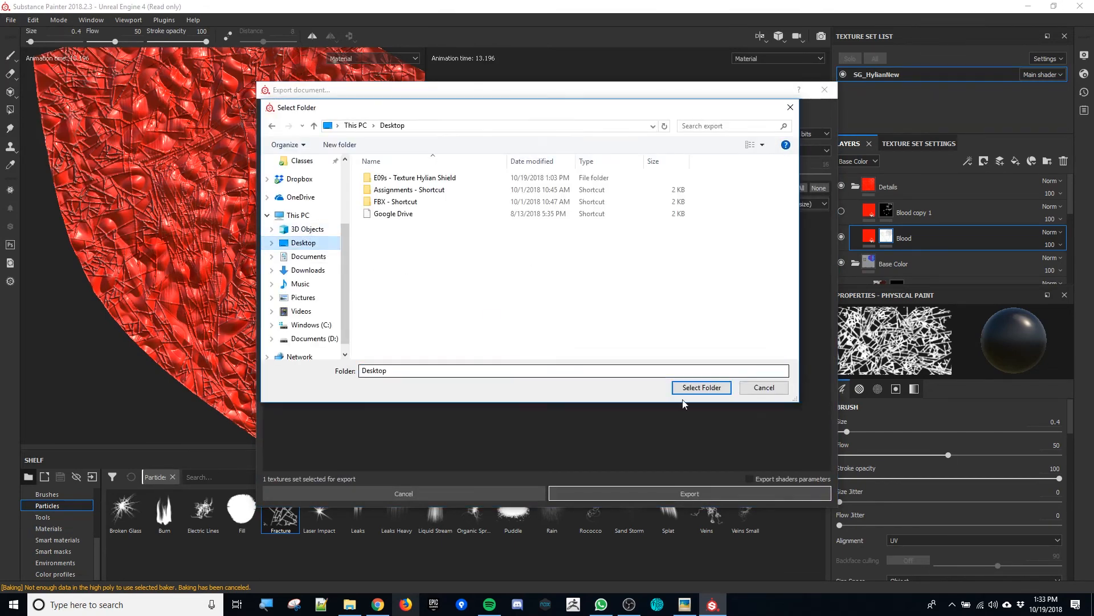
{"action": "left_click", "coordinate": [702, 387]}
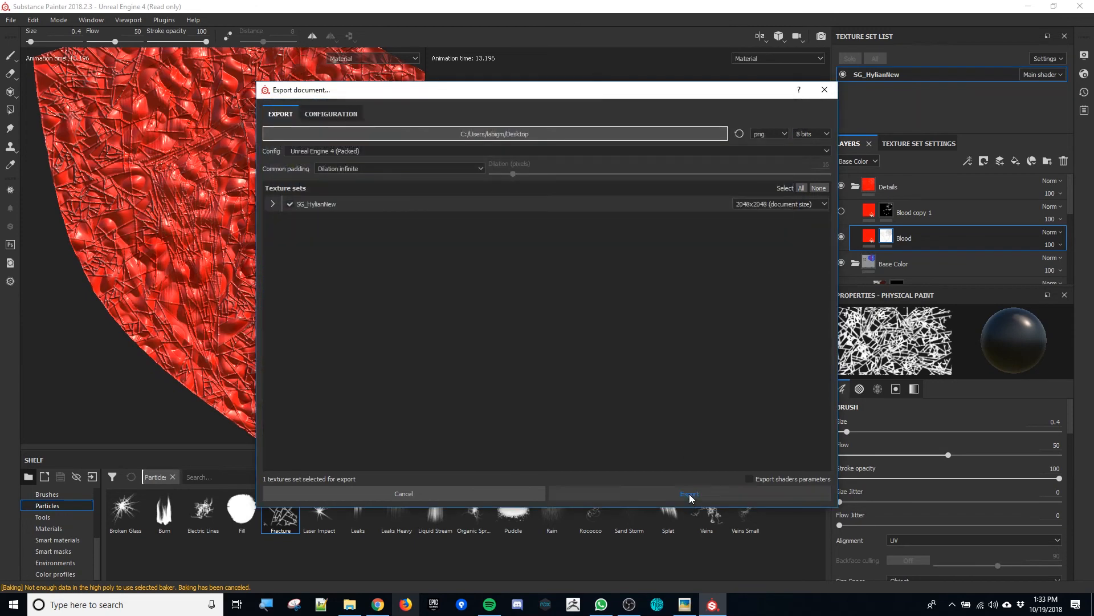
{"action": "left_click", "coordinate": [689, 494]}
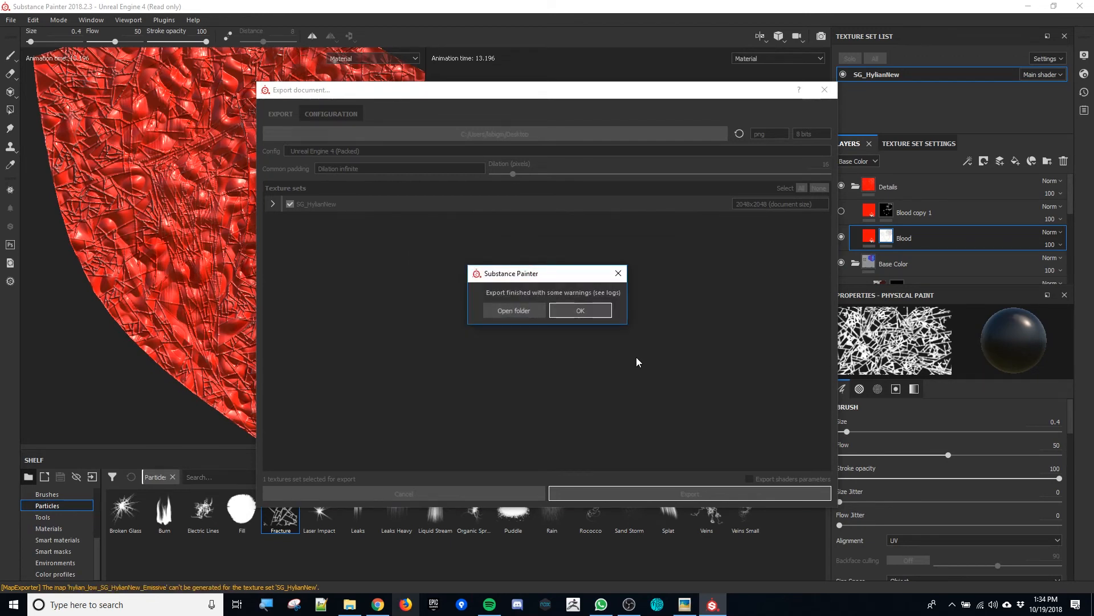
- Open the export folder and examine the exported packed occlusion texture of SG_HylianNew in the image viewer
{"action": "left_click", "coordinate": [522, 314]}
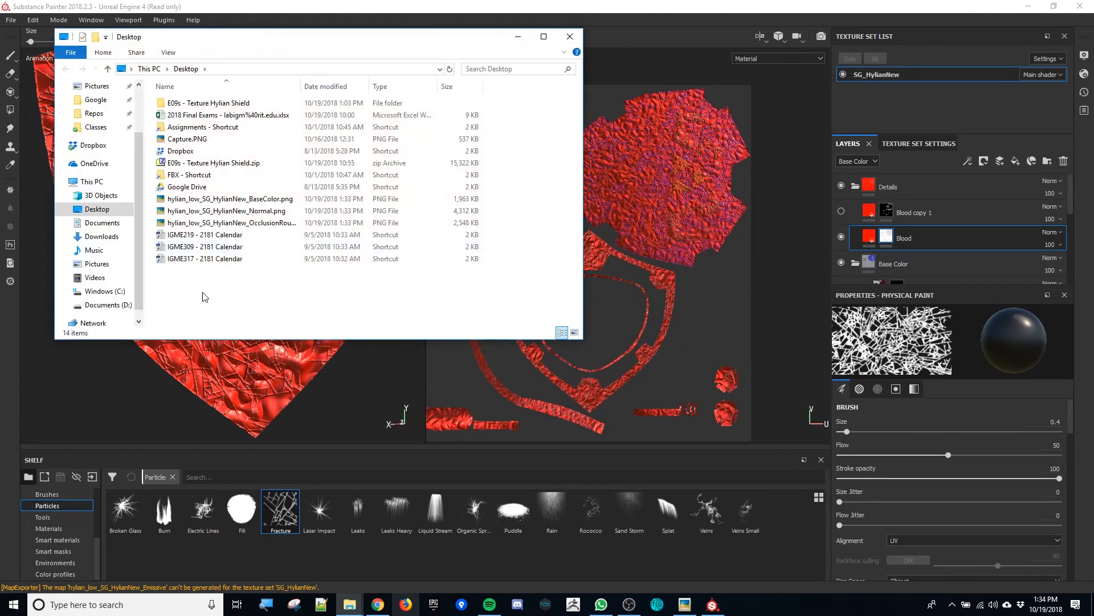
{"action": "double_click", "coordinate": [248, 224]}
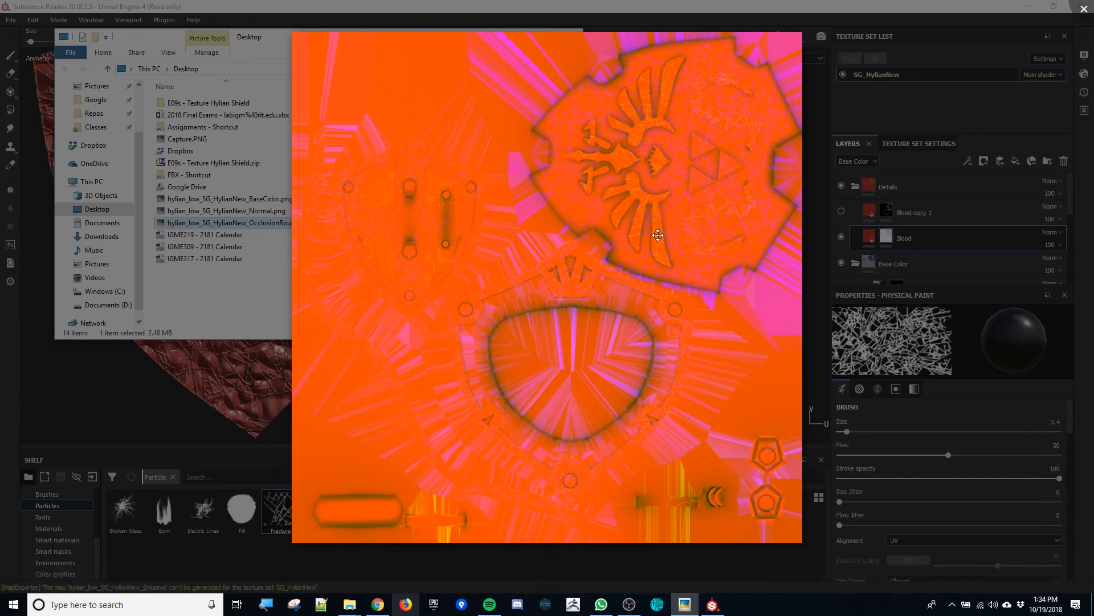
{"action": "left_click", "coordinate": [861, 180]}
{"action": "left_click", "coordinate": [790, 25]}
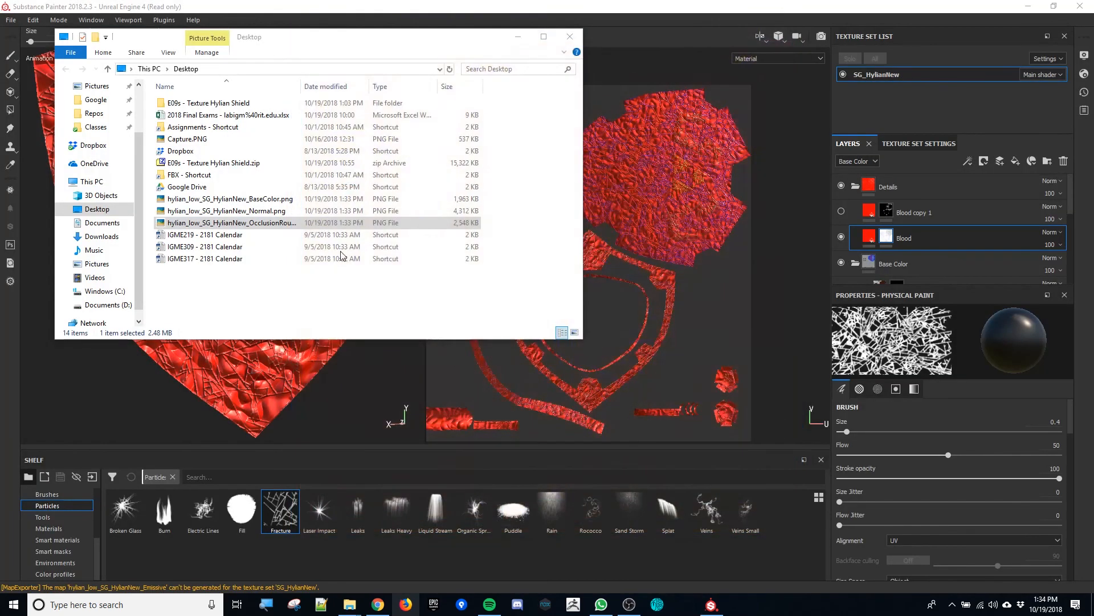
- Examine the exported textures hylian_low_SG_HylianNew_BaseColor.png and hylian_low_SG_HylianNew_Normal.png in the image viewer
{"action": "double_click", "coordinate": [267, 201]}
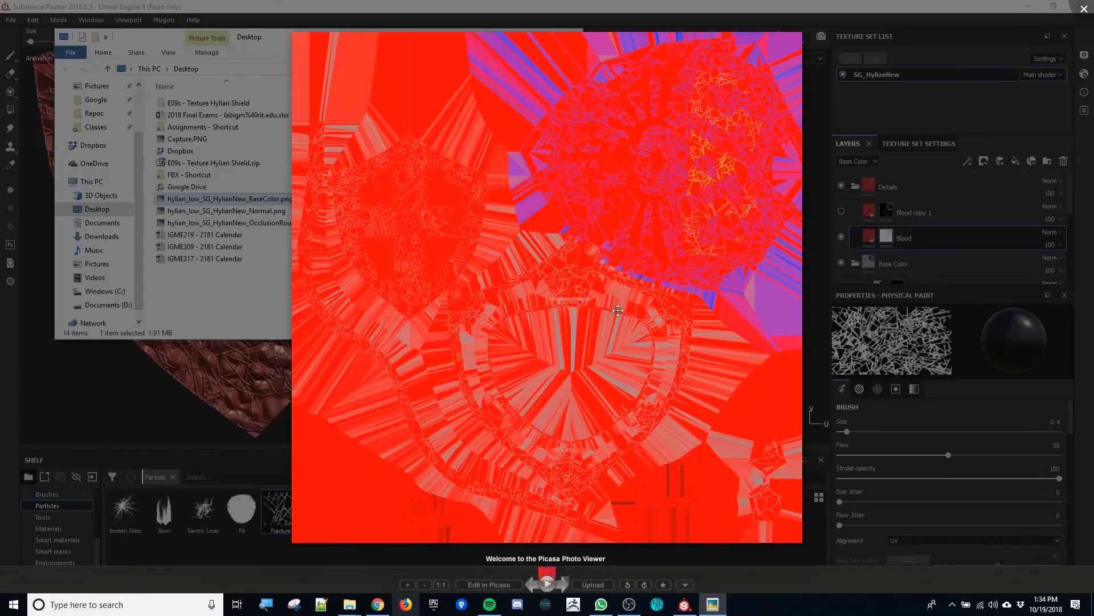
{"action": "left_click", "coordinate": [831, 111]}
{"action": "left_click", "coordinate": [789, 23]}
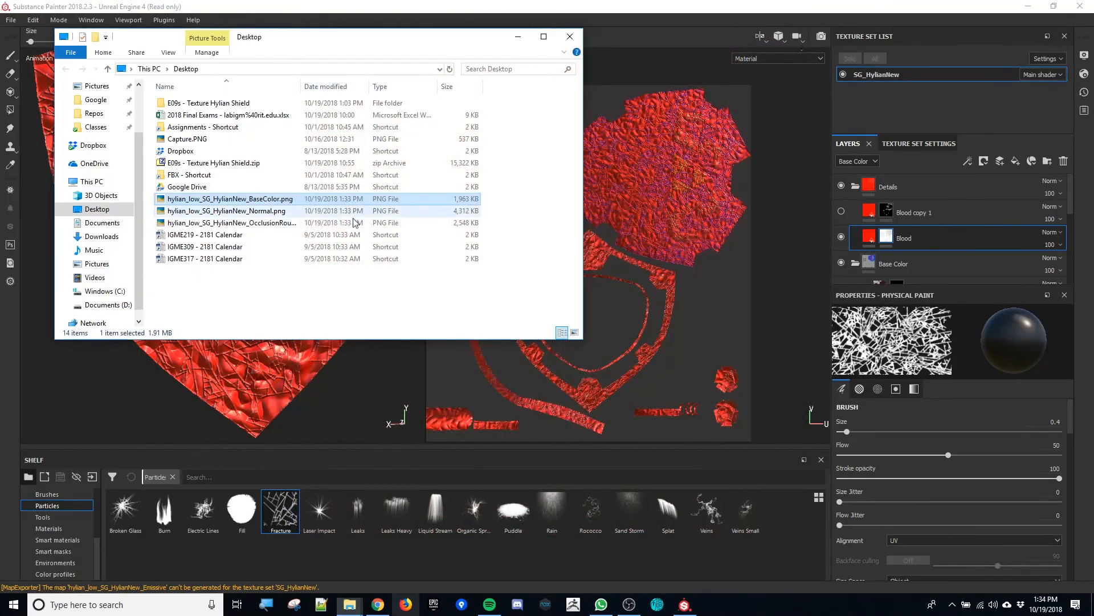
{"action": "left_click", "coordinate": [270, 211]}
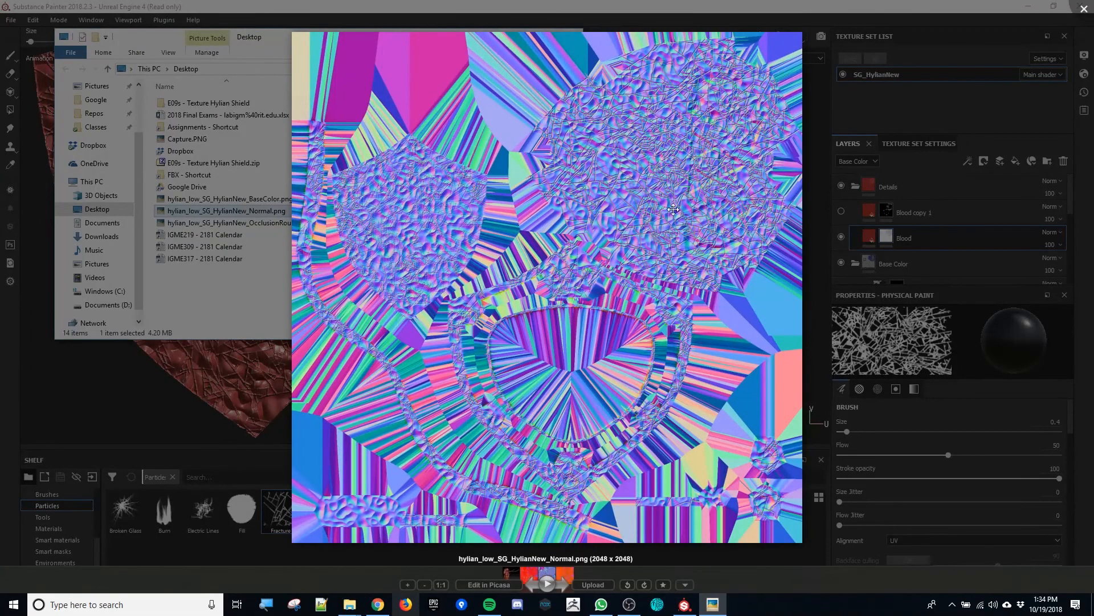
- Leave the image viewer and export folder, hide the Blood layer and show the Blood copy 1 layer
{"action": "left_click", "coordinate": [820, 102]}
{"action": "left_click", "coordinate": [789, 23]}
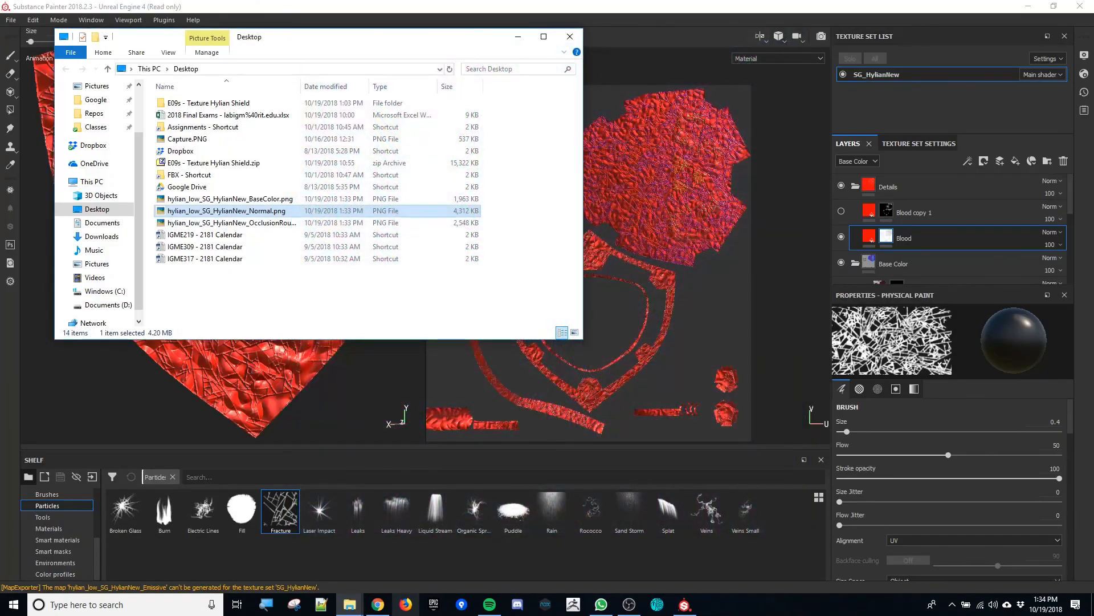
{"action": "left_click", "coordinate": [519, 37]}
{"action": "left_click", "coordinate": [841, 237]}
{"action": "left_click", "coordinate": [841, 212]}
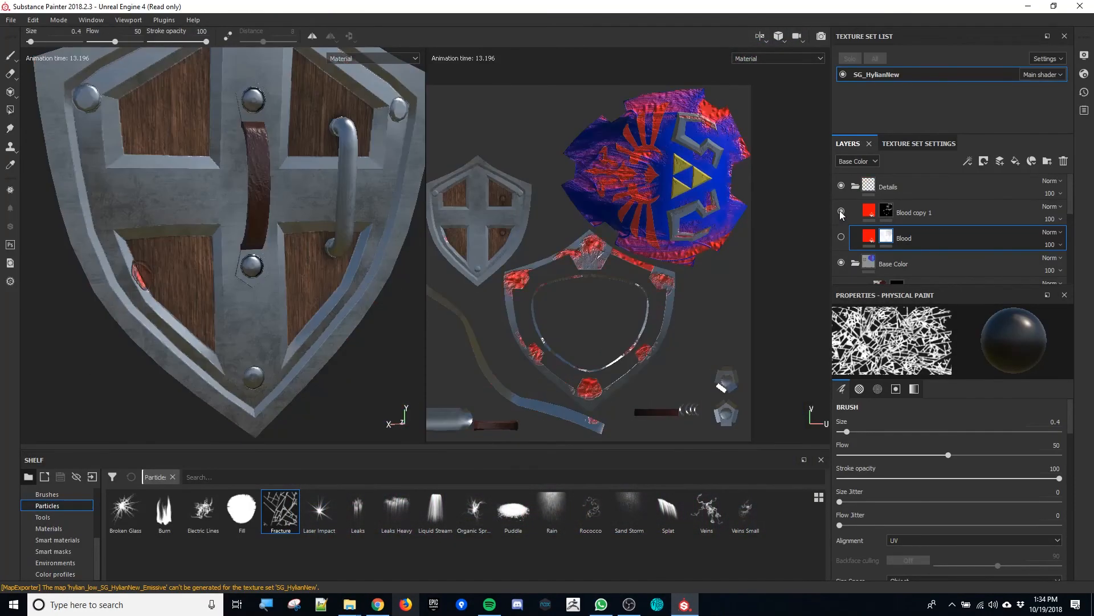
- Export the SG_HylianNew texture set again to the Desktop as 8-bit PNG files with the Unreal Engine 4 (Packed) configuration
{"action": "left_click", "coordinate": [11, 19]}
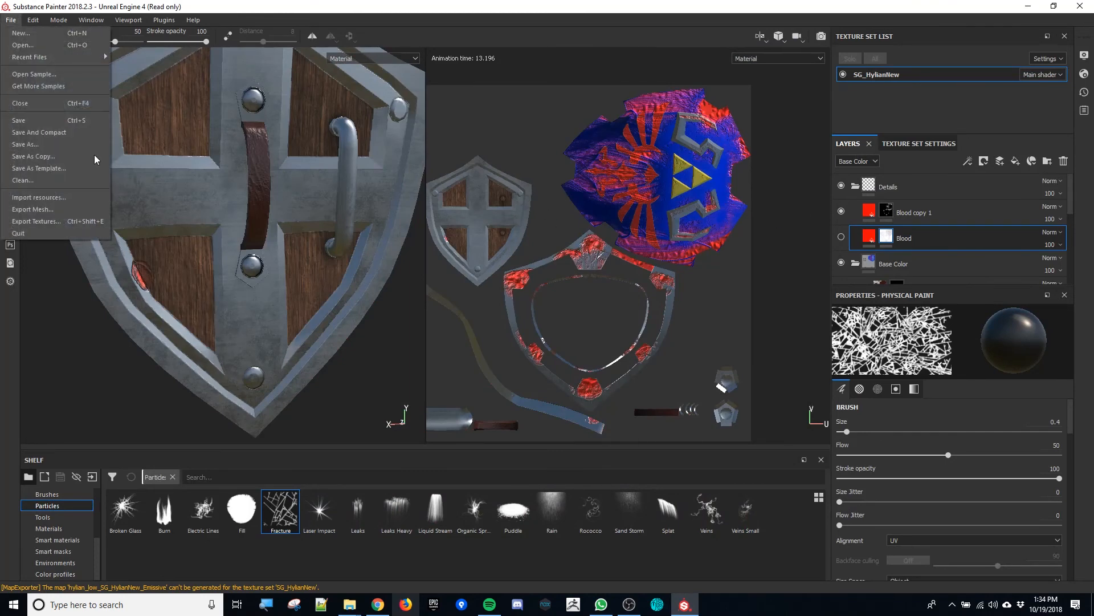
{"action": "left_click", "coordinate": [60, 222]}
{"action": "left_click", "coordinate": [626, 494]}
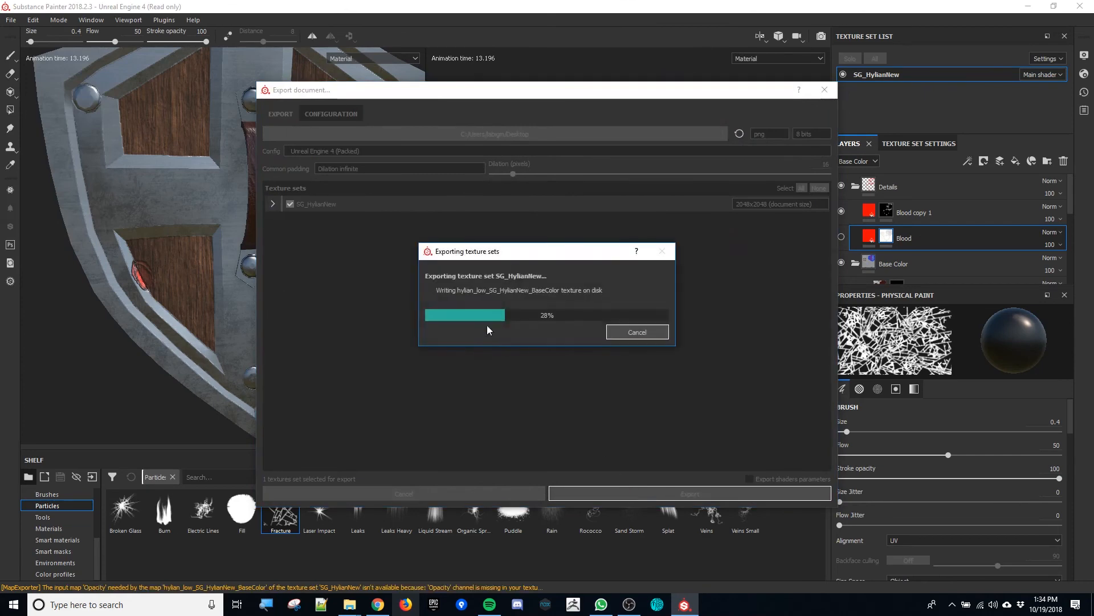
- Examine the re-exported SG_HylianNew base color and normal textures from the Desktop folder, then close the folder and the export message
{"action": "mouse_move", "coordinate": [349, 604]}
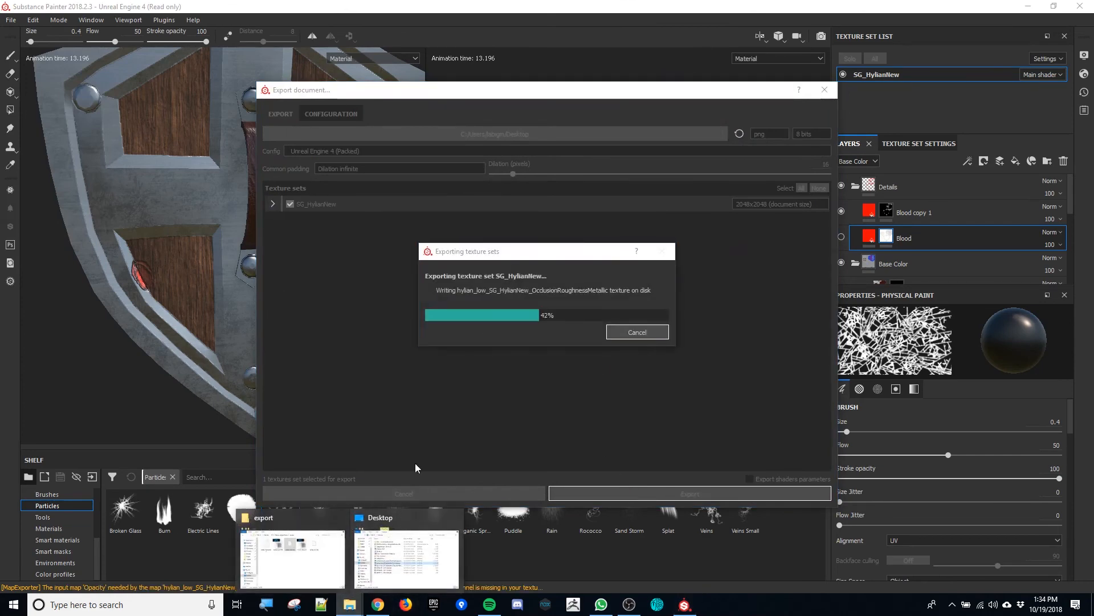
{"action": "left_click", "coordinate": [375, 547]}
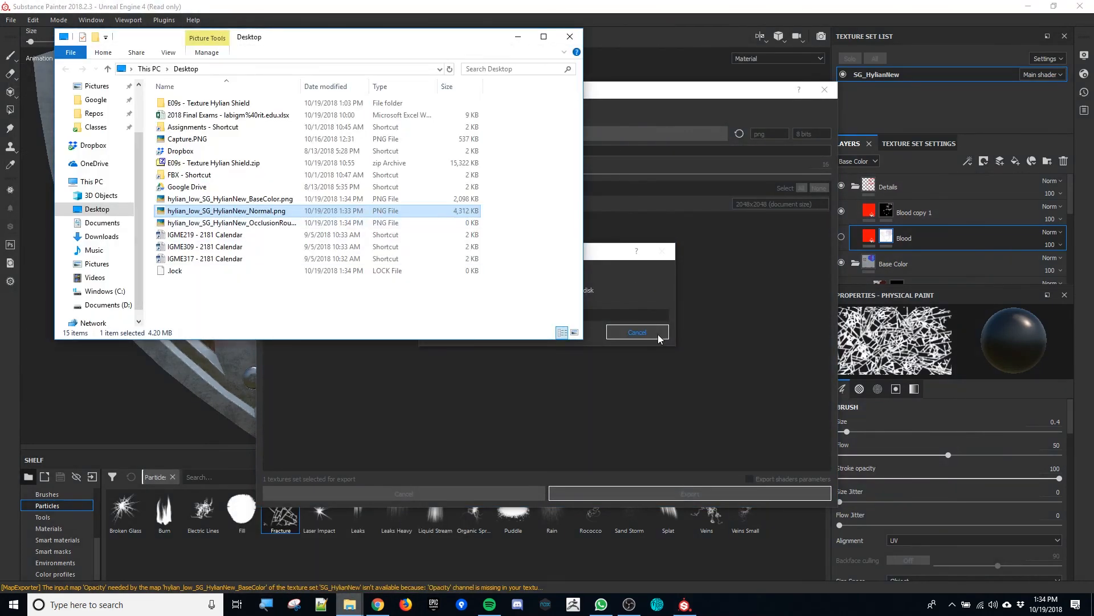
{"action": "left_click", "coordinate": [244, 200]}
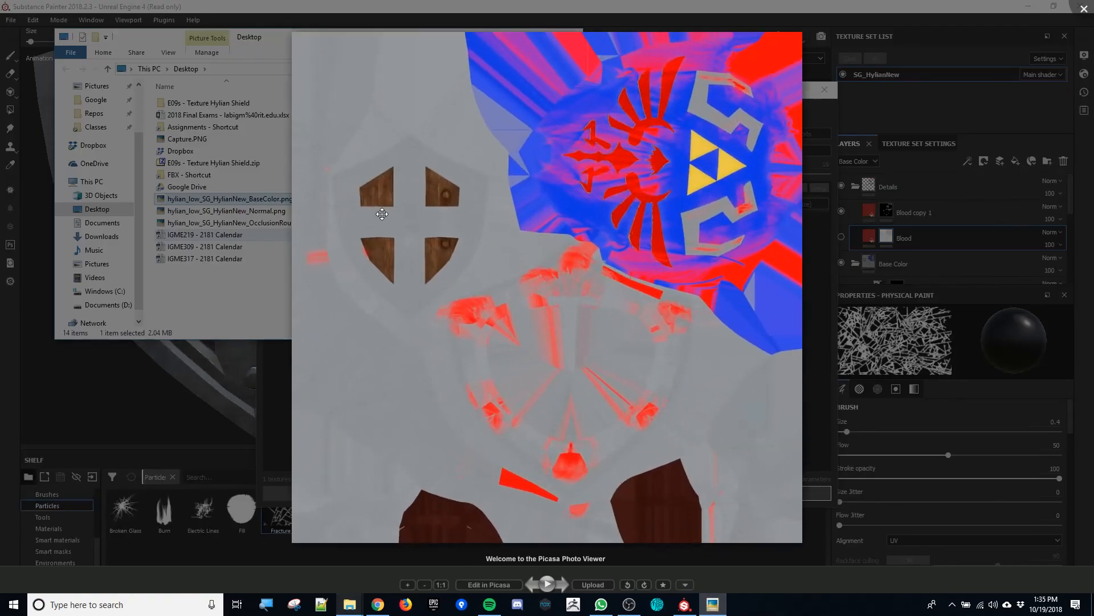
{"action": "key", "text": "Right"}
{"action": "key", "text": "Right"}
{"action": "key", "text": "Left"}
{"action": "key", "text": "Left"}
{"action": "key", "text": "Left"}
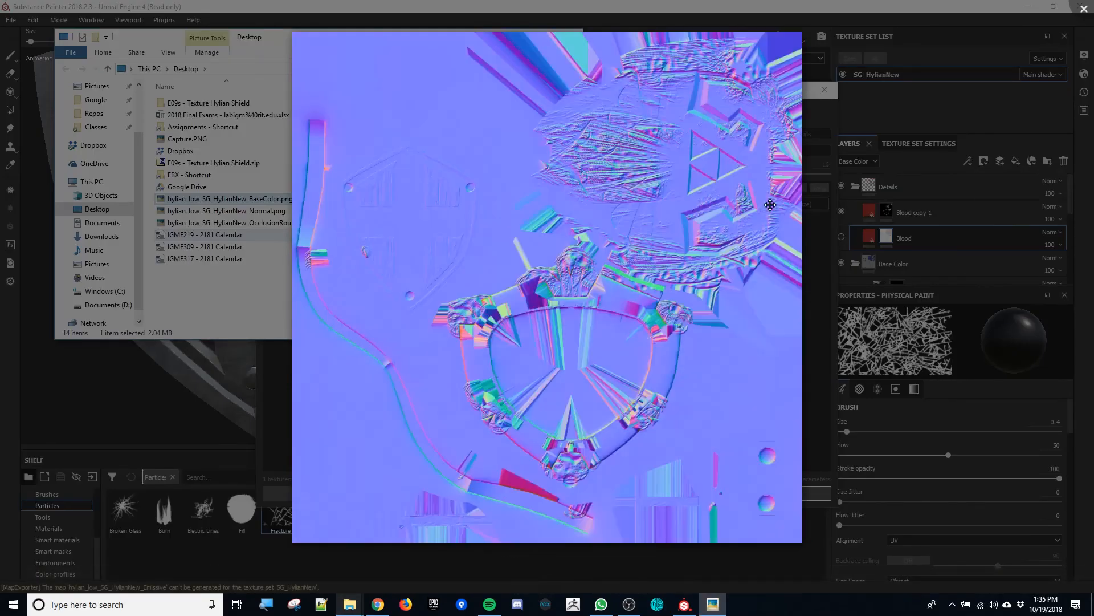
{"action": "left_click", "coordinate": [850, 216]}
{"action": "left_click", "coordinate": [798, 37]}
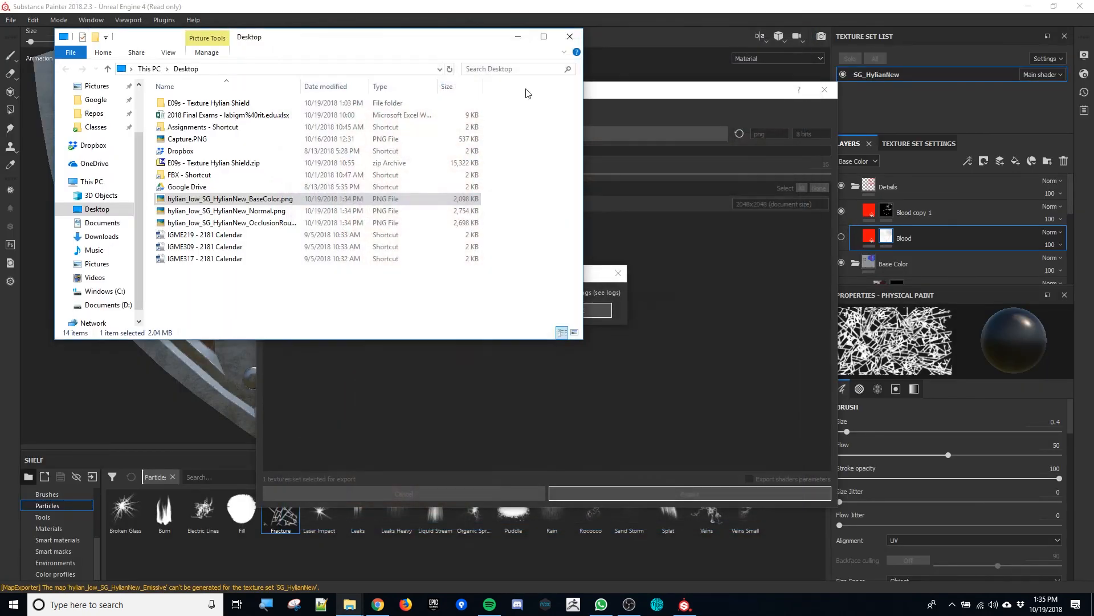
{"action": "left_click", "coordinate": [570, 37]}
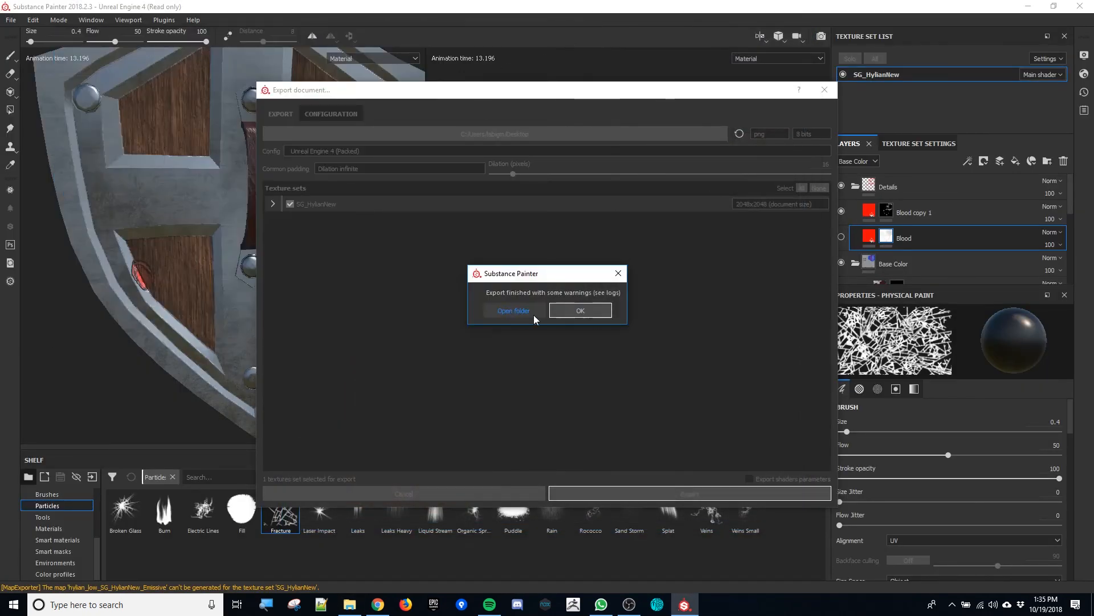
{"action": "left_click", "coordinate": [614, 276]}
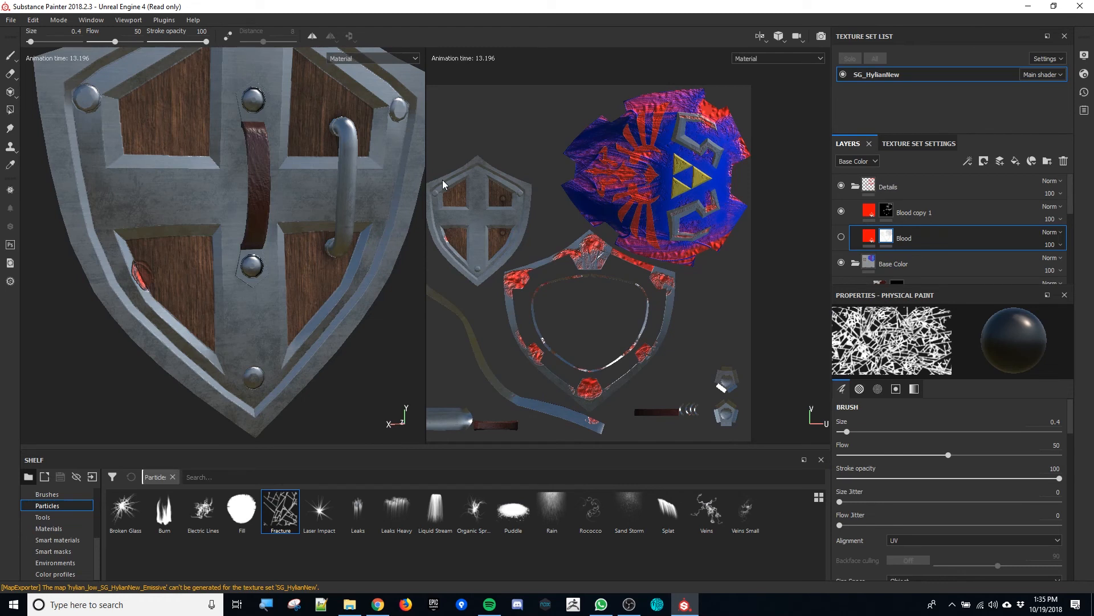
{"action": "left_click", "coordinate": [15, 21]}
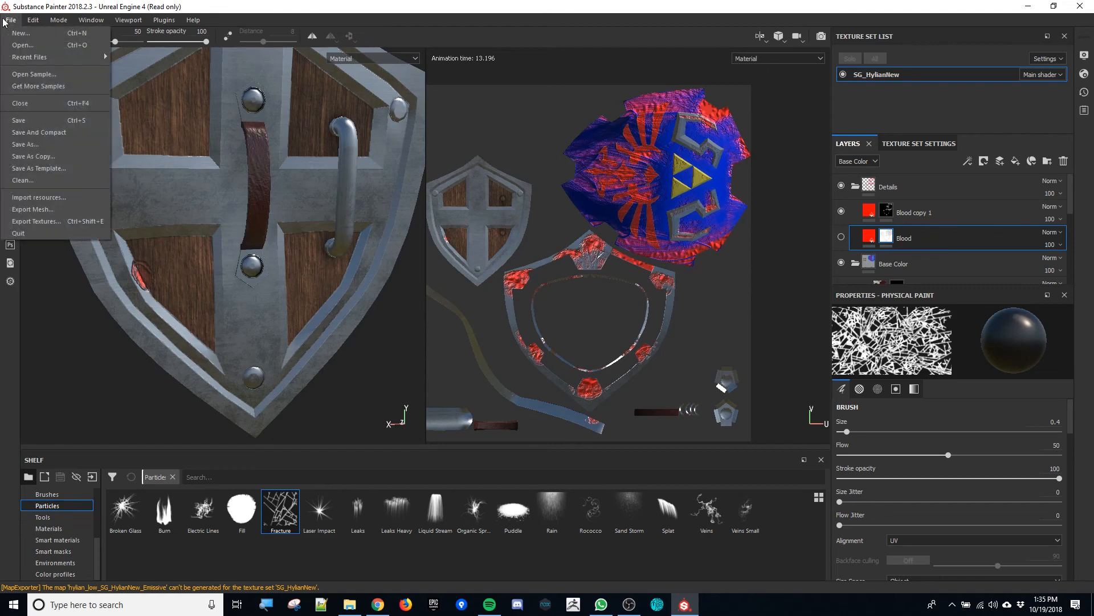
{"action": "left_click", "coordinate": [68, 221]}
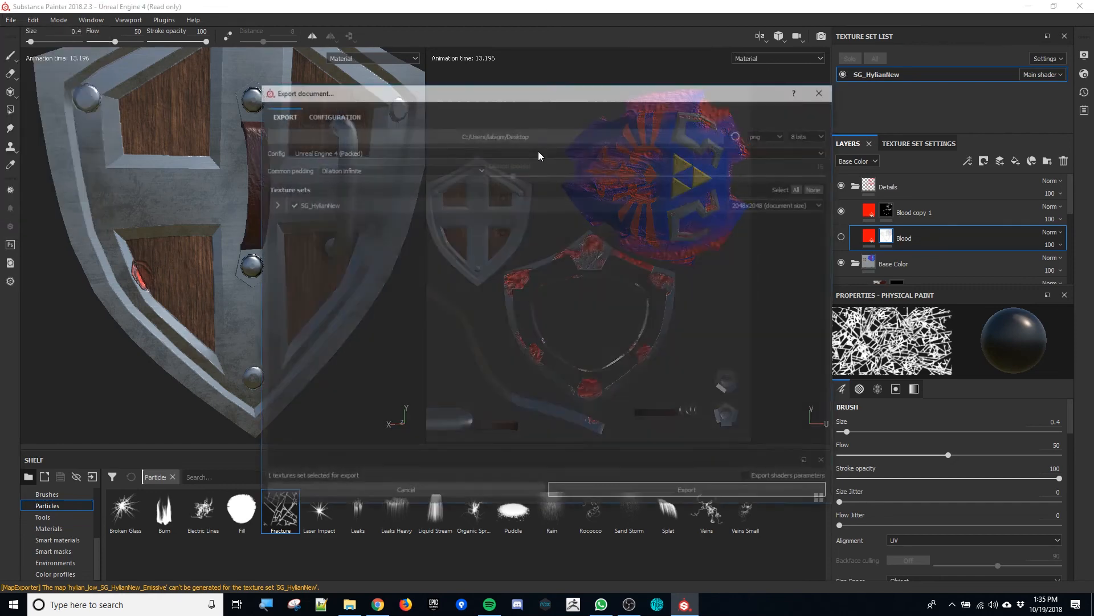
{"action": "left_click", "coordinate": [378, 150]}
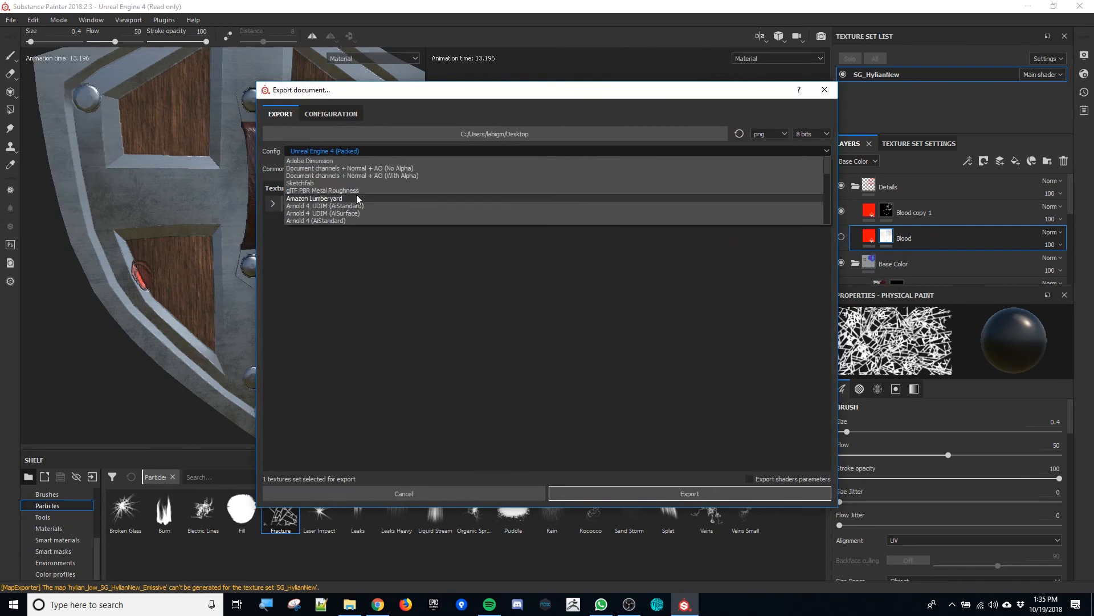
{"action": "left_click", "coordinate": [353, 183]}
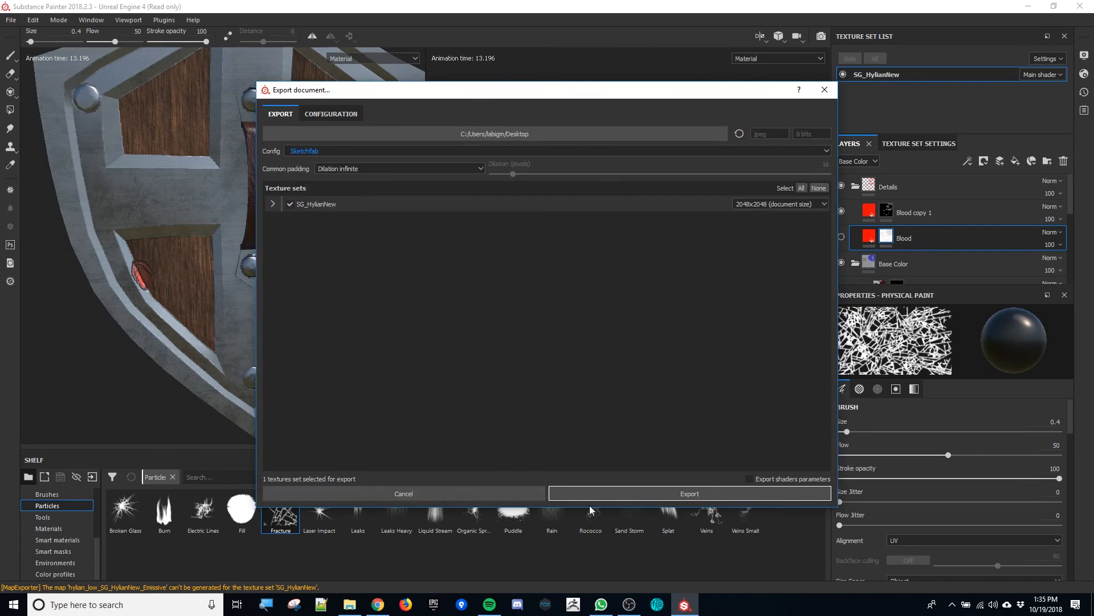
{"action": "left_click", "coordinate": [520, 495]}
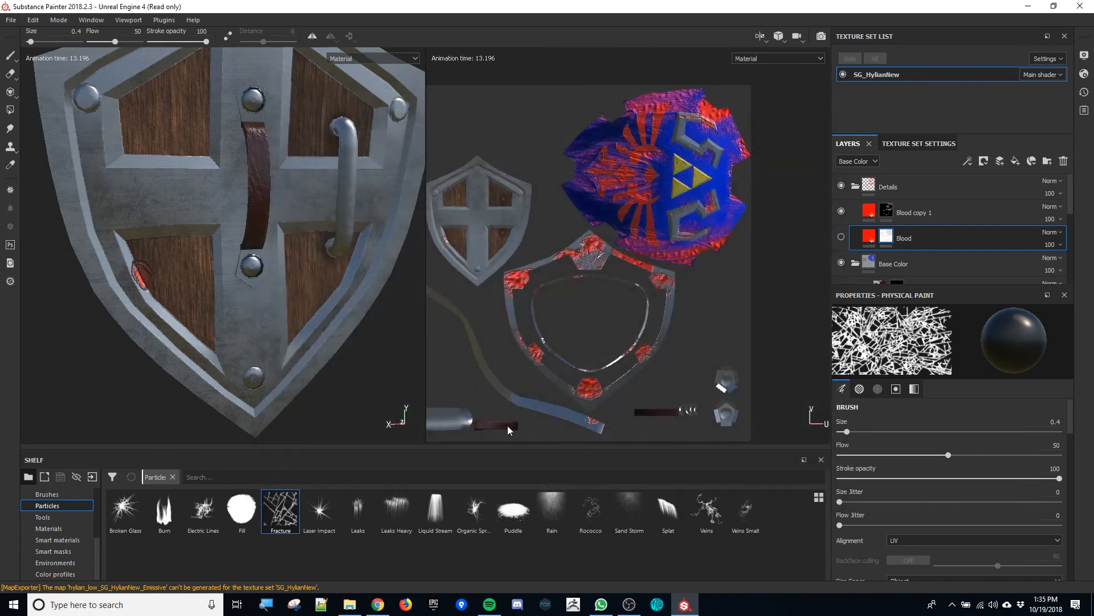
- Switch to Sketchfab in the Chrome browser and inspect the Hylian Shield [clean] model
{"action": "left_click", "coordinate": [391, 564]}
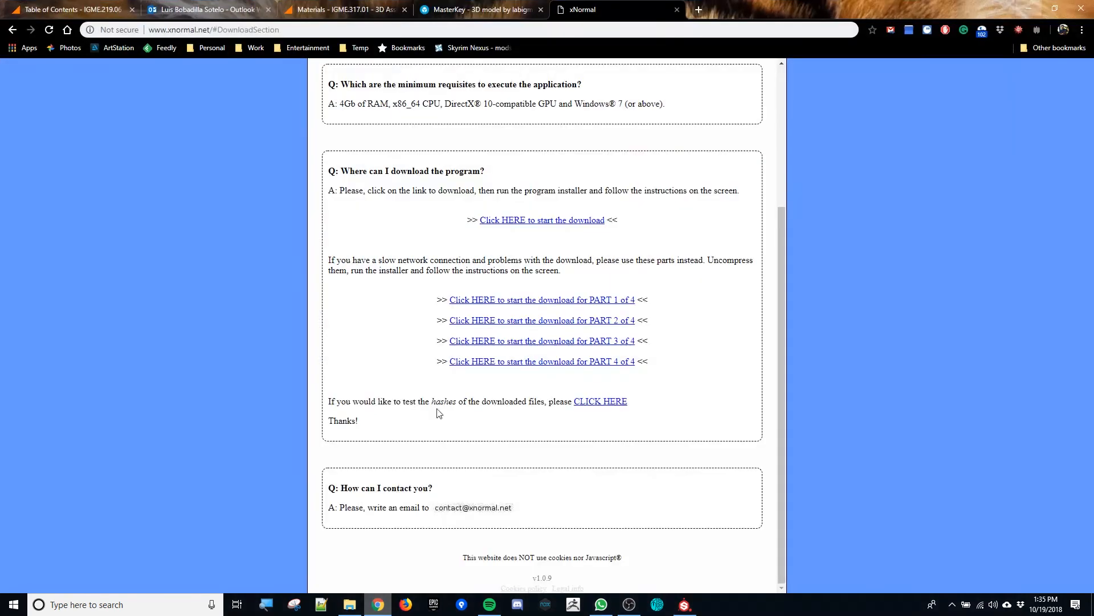
{"action": "left_click", "coordinate": [481, 10]}
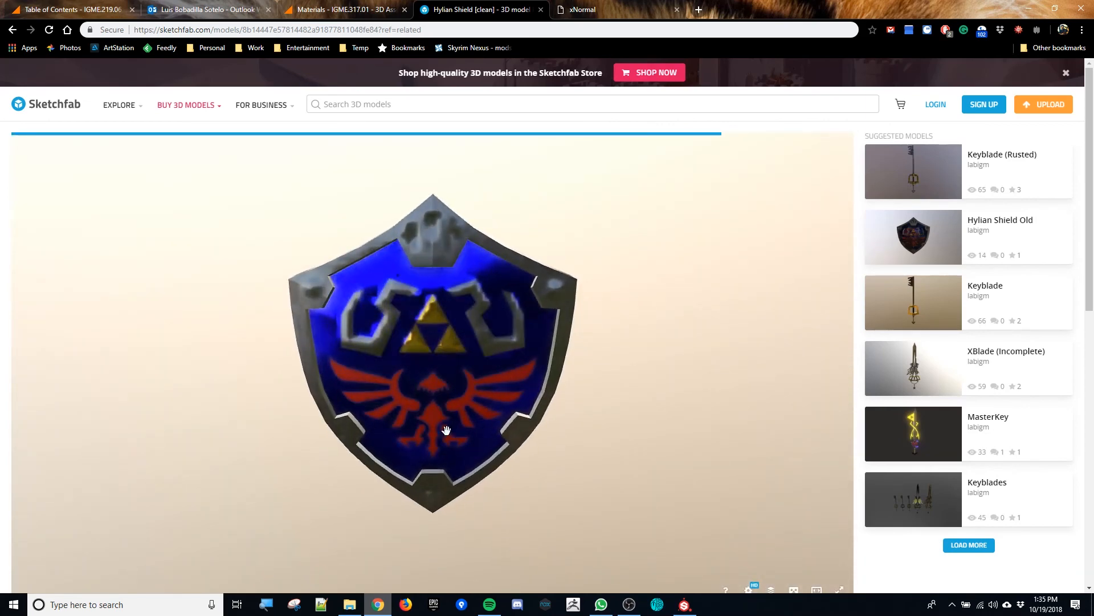
{"action": "left_click_drag", "start_coordinate": [384, 391], "coordinate": [502, 419]}
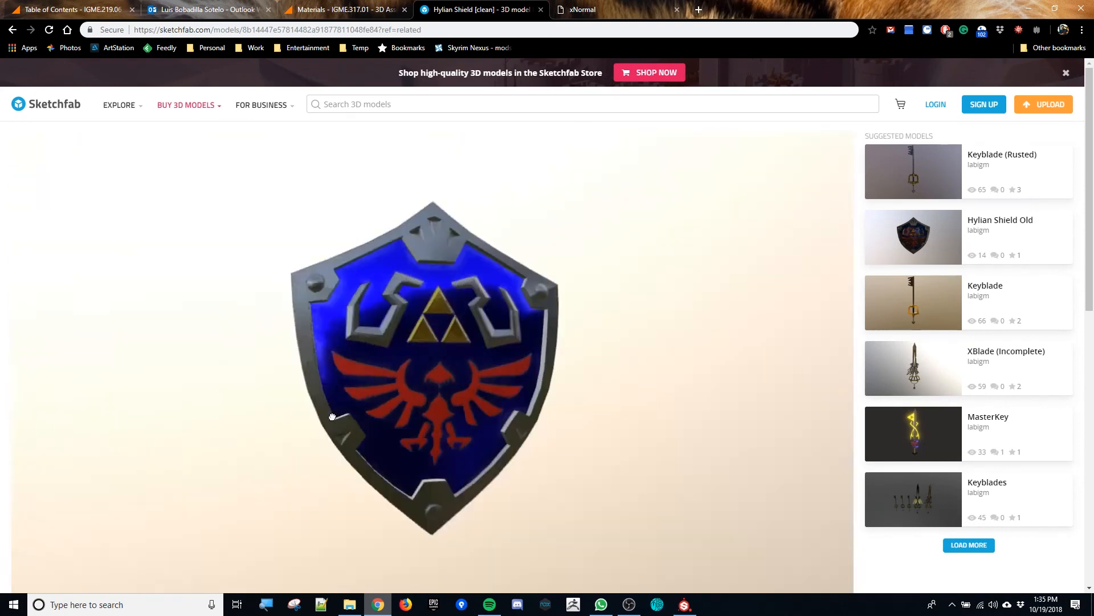
- Open the Hylian Shield Old model and examine the worn textures on its front and on its back with the strap and handle
{"action": "left_click", "coordinate": [1028, 227]}
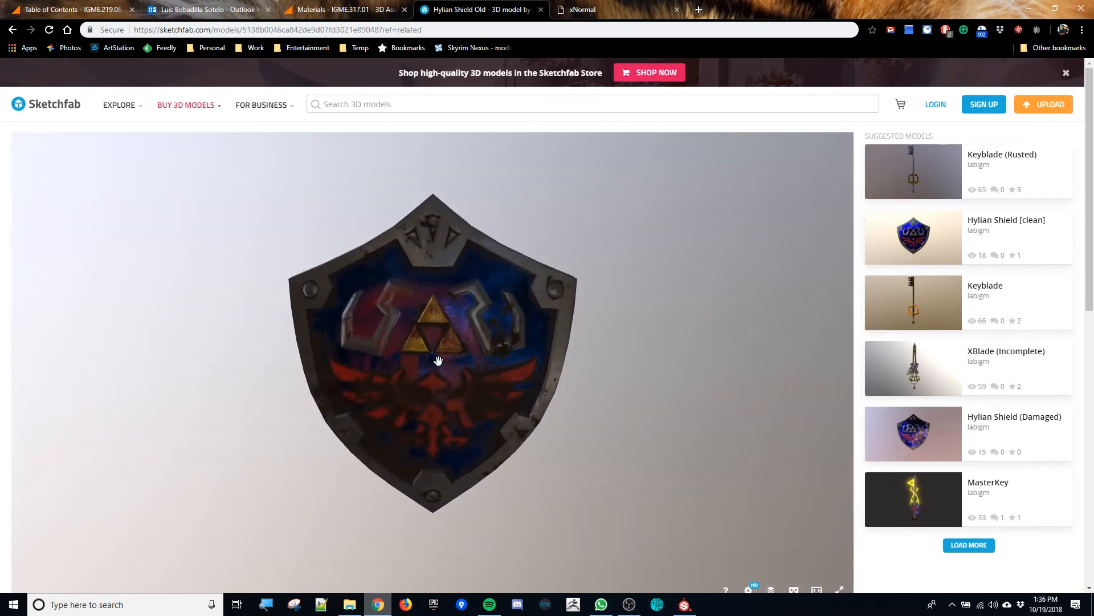
{"action": "scroll", "coordinate": [437, 360], "scroll_direction": "up", "scroll_amount": 5}
{"action": "left_click_drag", "start_coordinate": [319, 357], "coordinate": [549, 361]}
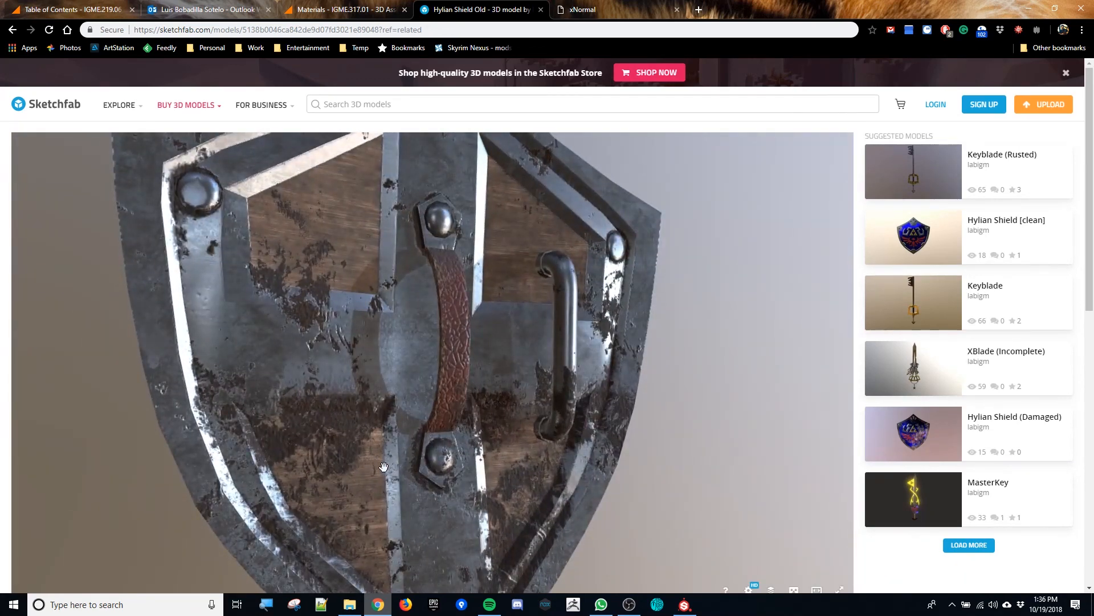
{"action": "scroll", "coordinate": [576, 390], "scroll_direction": "down", "scroll_amount": 5}
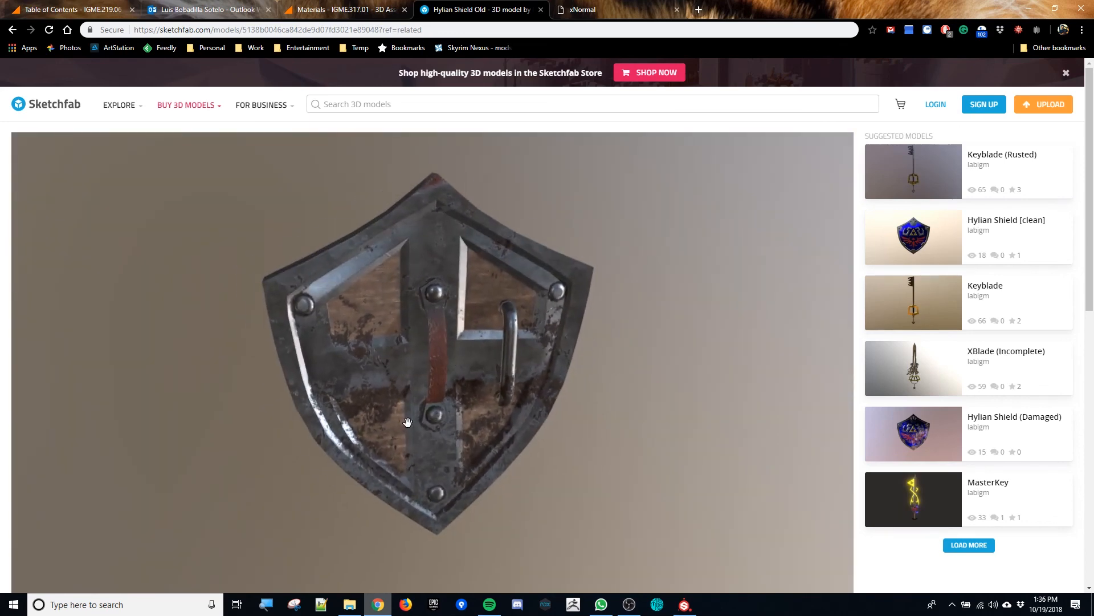
{"action": "left_click_drag", "start_coordinate": [511, 430], "coordinate": [293, 420]}
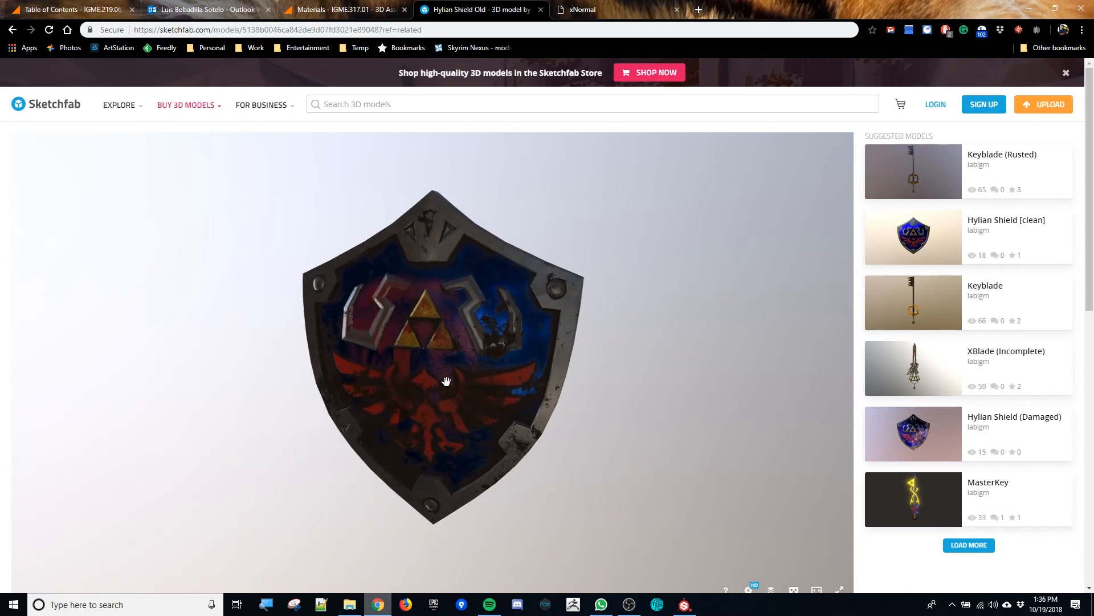
{"action": "scroll", "coordinate": [446, 378], "scroll_direction": "up", "scroll_amount": 5}
{"action": "scroll", "coordinate": [445, 377], "scroll_direction": "down", "scroll_amount": 1}
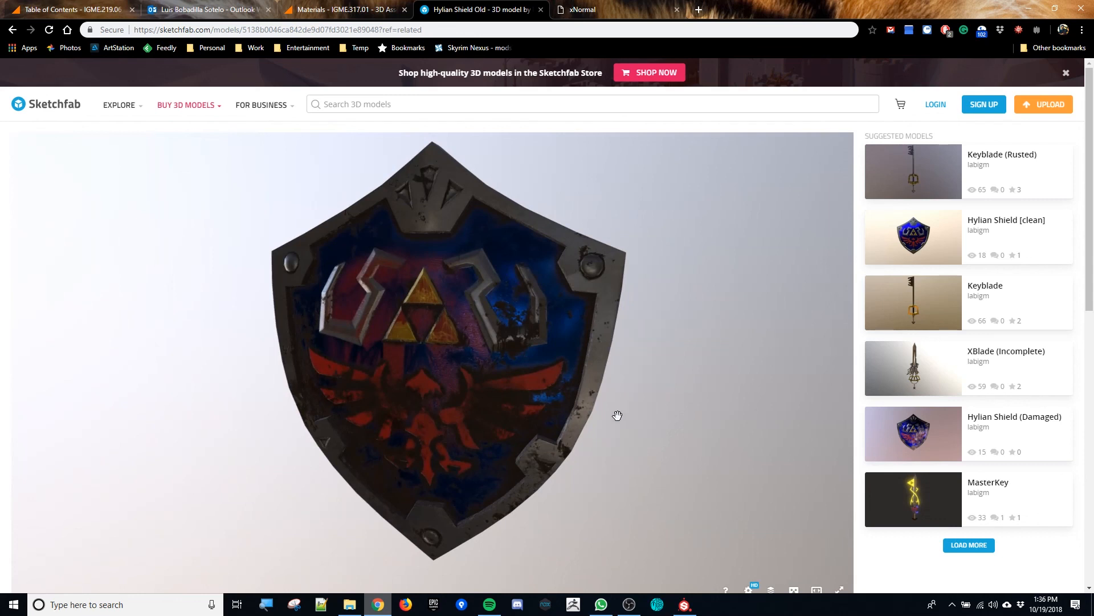
- Open the MasterKey model in full screen and examine its glowing Triforce, blade, and hilt with the shield-shaped guard up close
{"action": "left_click", "coordinate": [912, 502]}
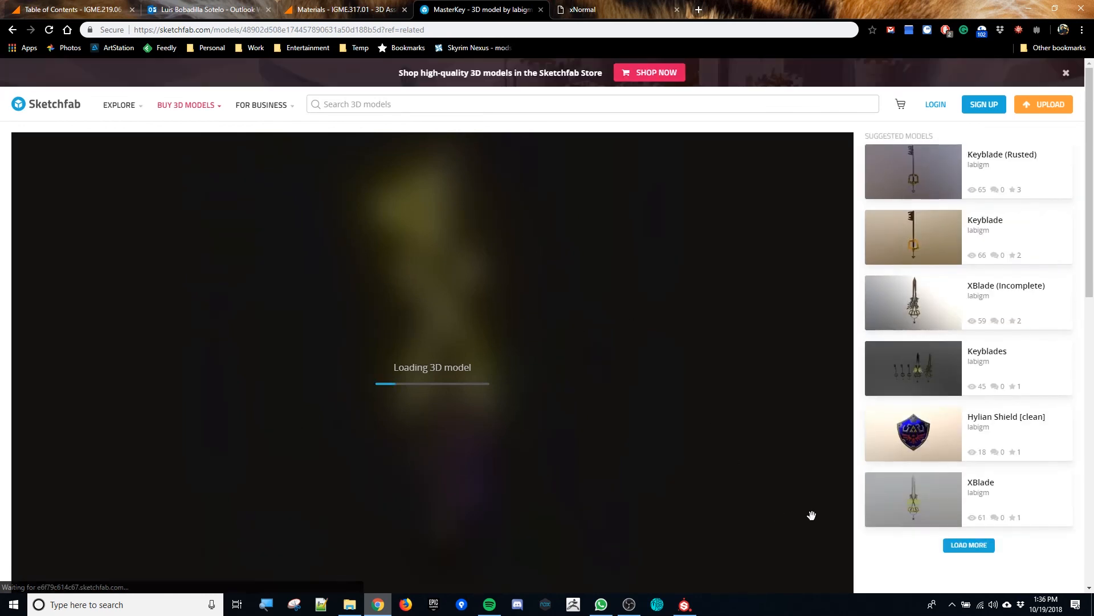
{"action": "scroll", "coordinate": [864, 590], "scroll_direction": "down", "scroll_amount": 1}
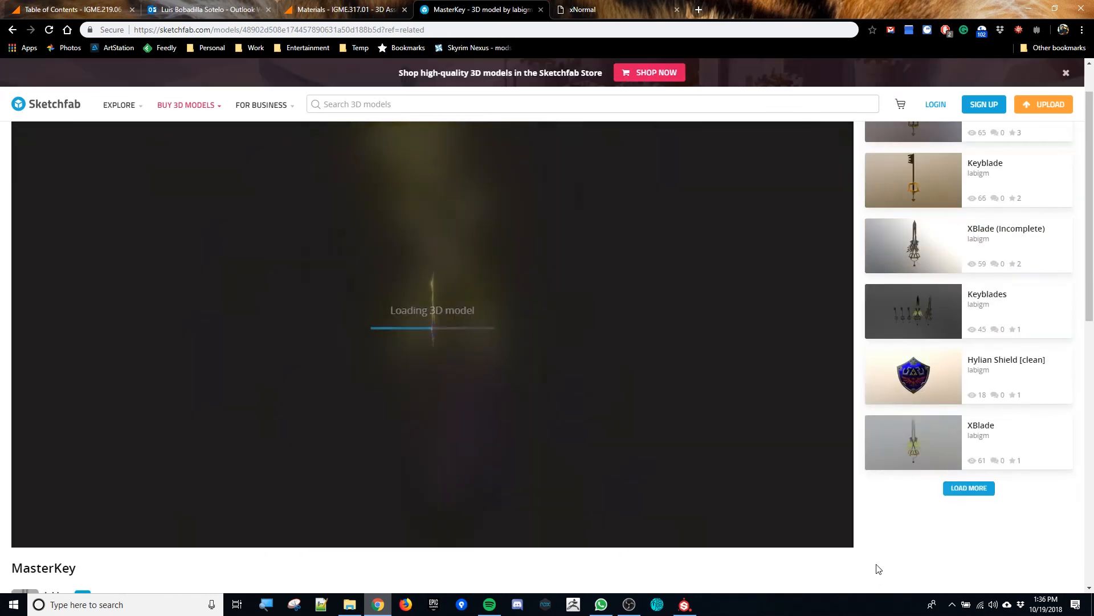
{"action": "left_click", "coordinate": [838, 538]}
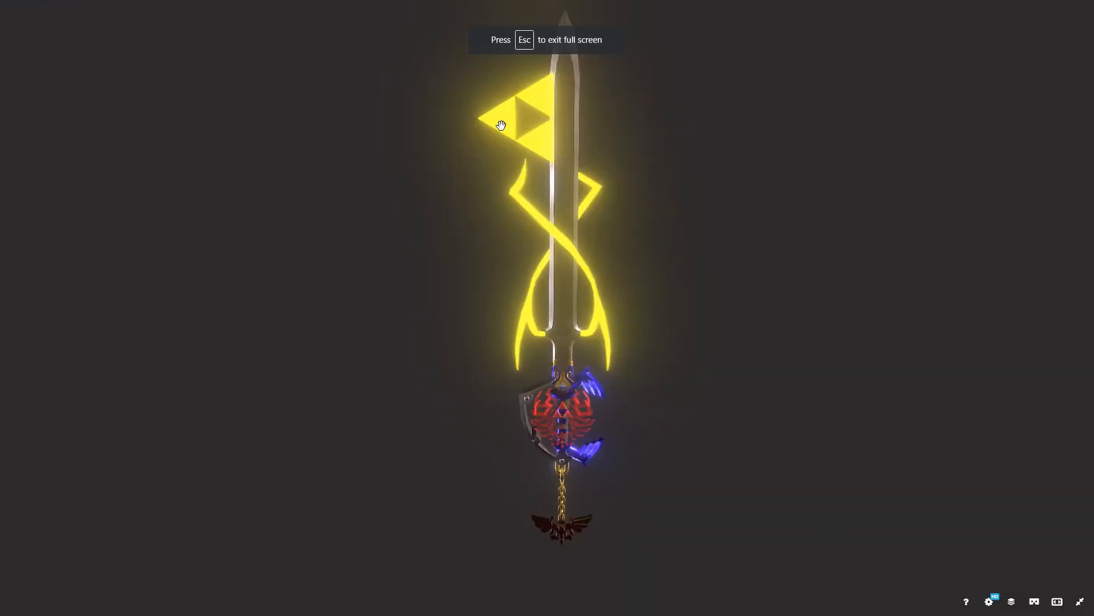
{"action": "scroll", "coordinate": [501, 126], "scroll_direction": "up", "scroll_amount": 4}
{"action": "right_click_drag", "start_coordinate": [479, 103], "coordinate": [508, 232]}
{"action": "scroll", "coordinate": [598, 254], "scroll_direction": "up", "scroll_amount": 2}
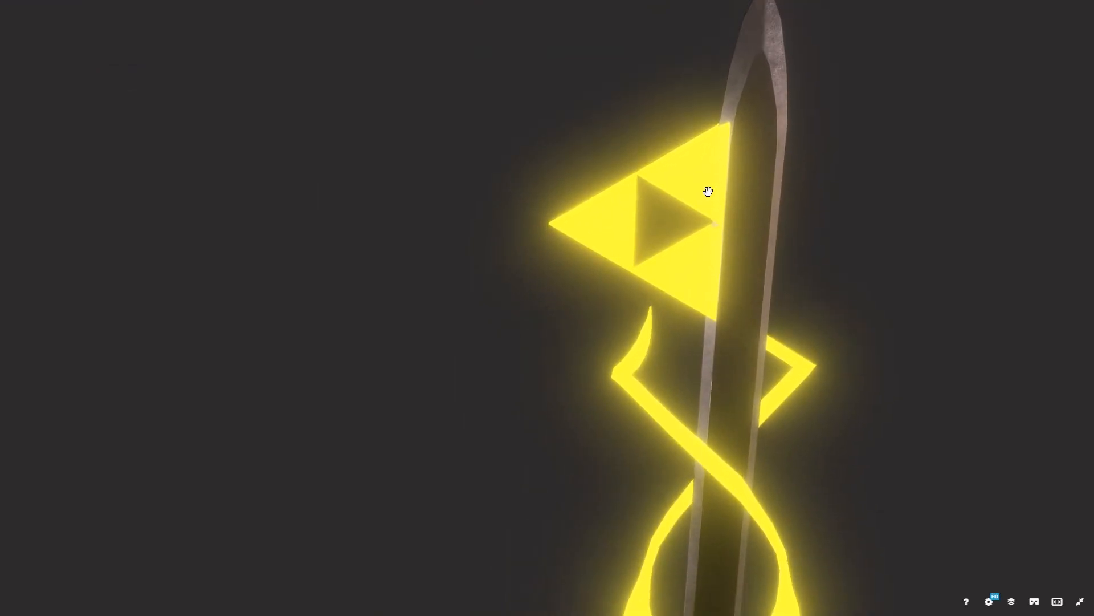
{"action": "scroll", "coordinate": [708, 191], "scroll_direction": "up", "scroll_amount": 3}
{"action": "right_click_drag", "start_coordinate": [776, 251], "coordinate": [709, 252]}
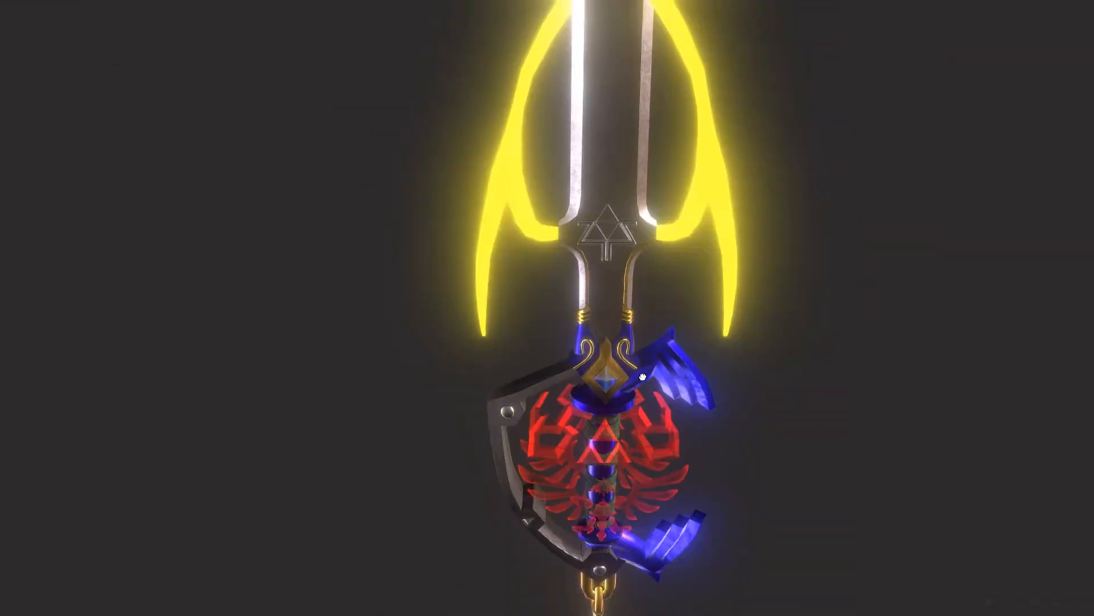
{"action": "right_click_drag", "start_coordinate": [643, 377], "coordinate": [618, 294]}
{"action": "scroll", "coordinate": [598, 305], "scroll_direction": "up", "scroll_amount": 3}
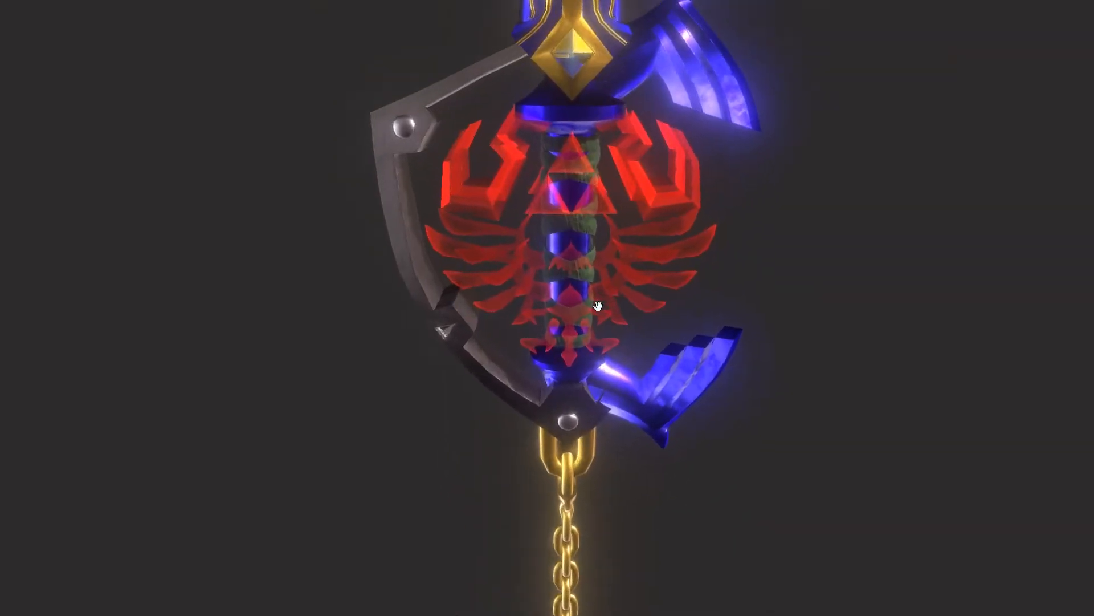
{"action": "scroll", "coordinate": [690, 231], "scroll_direction": "up", "scroll_amount": 3}
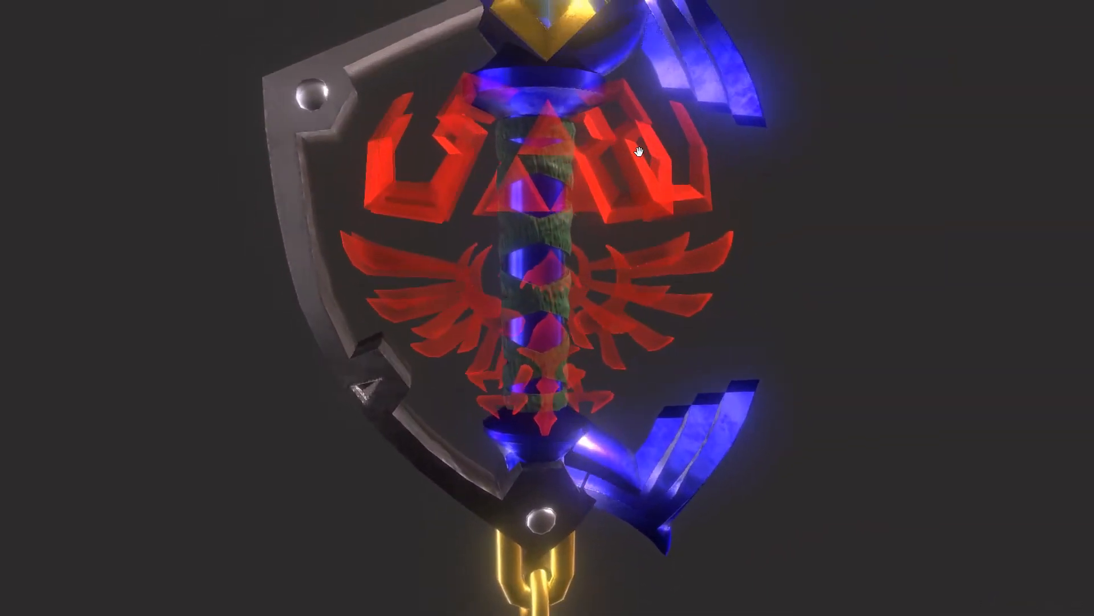